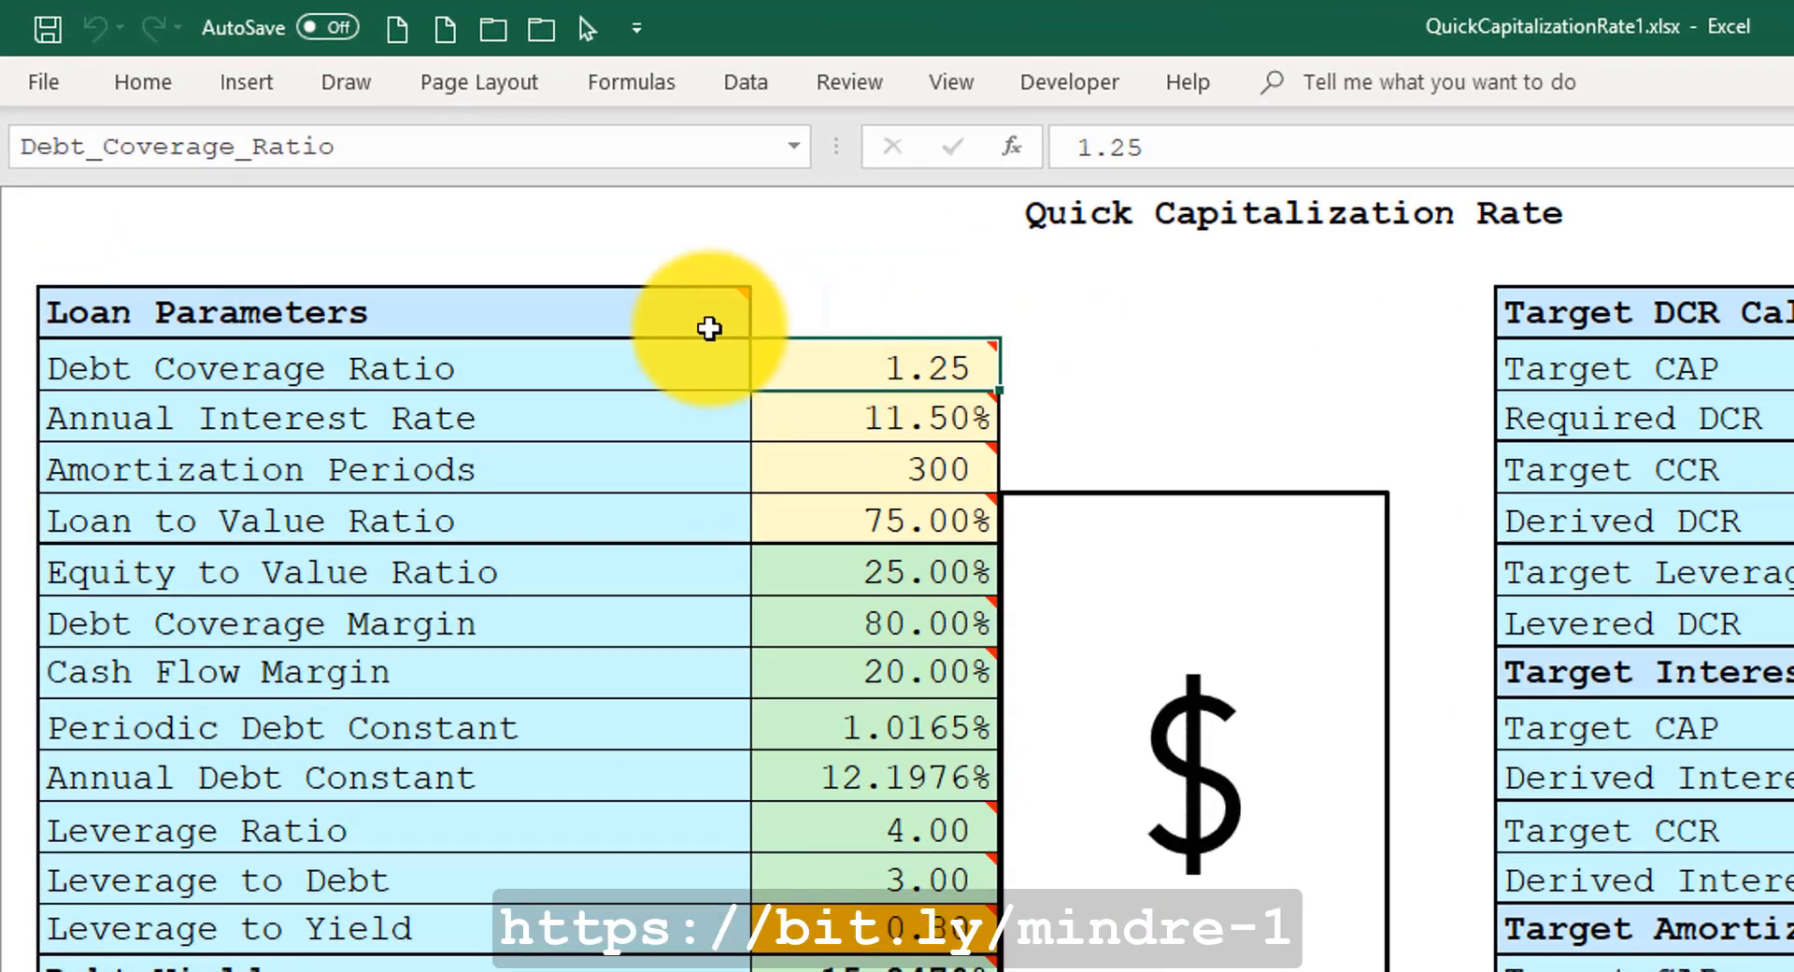
# Review the cell comments on the loan parameter inputs and the capitalization result cells.
pyautogui.moveTo(855, 359)
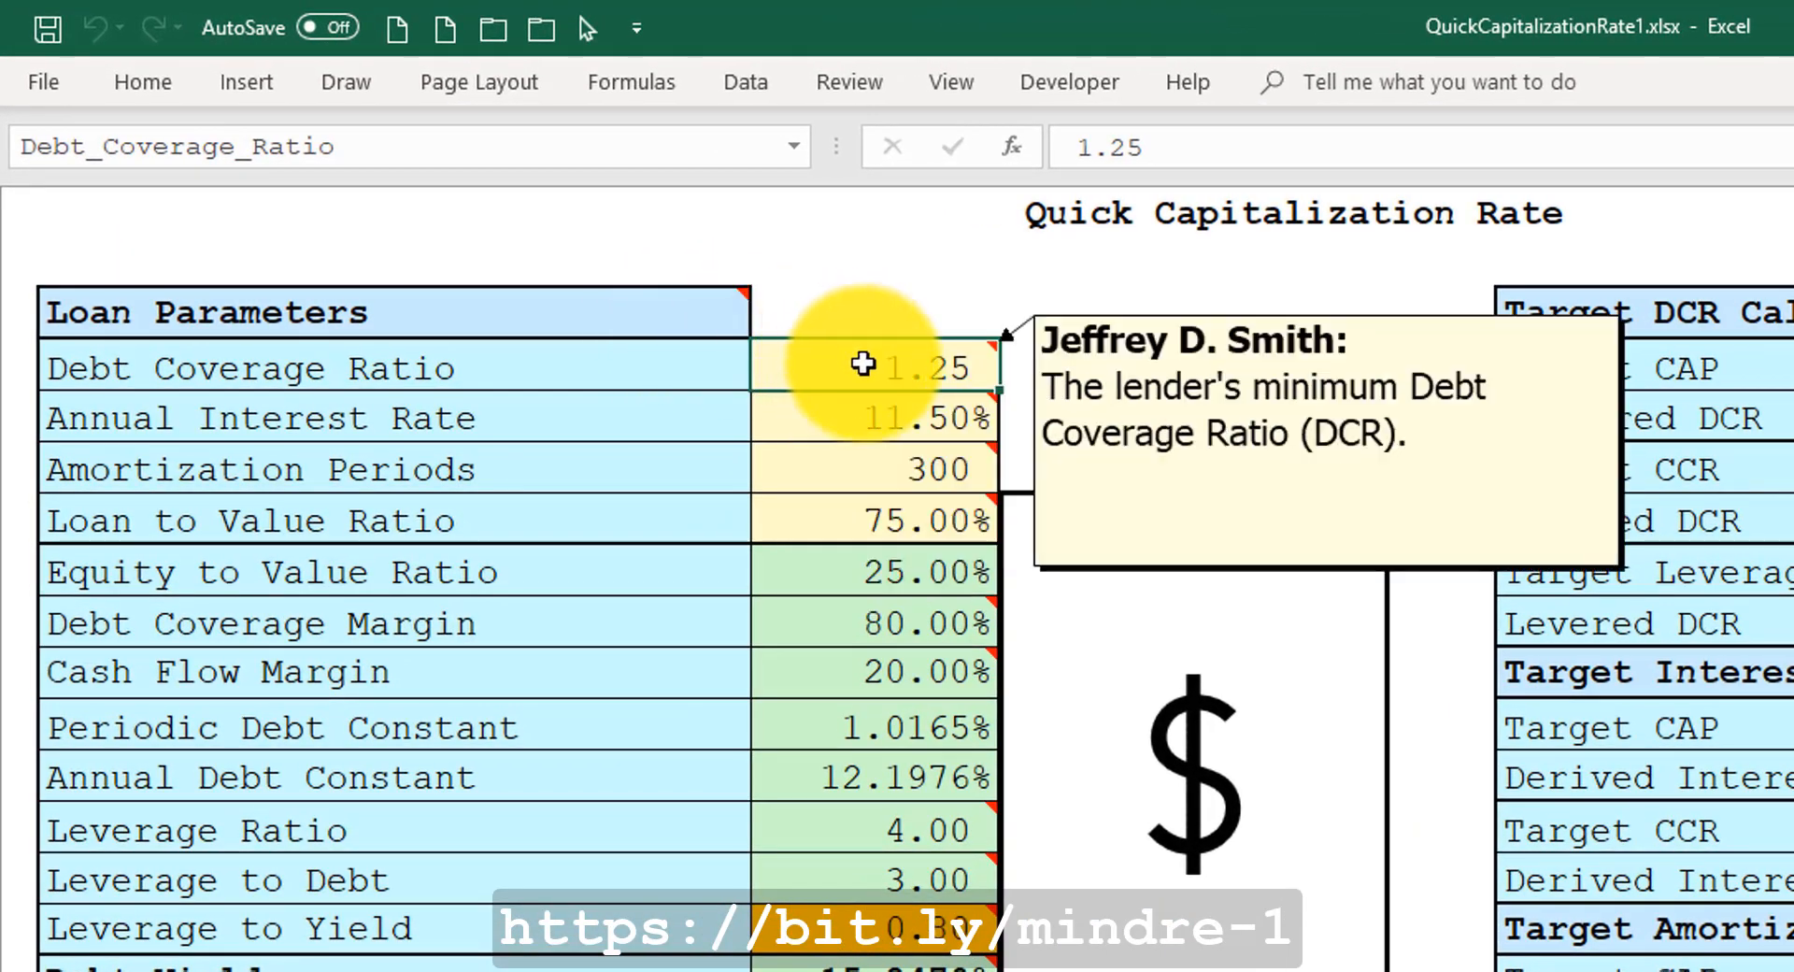
pyautogui.moveTo(837, 420)
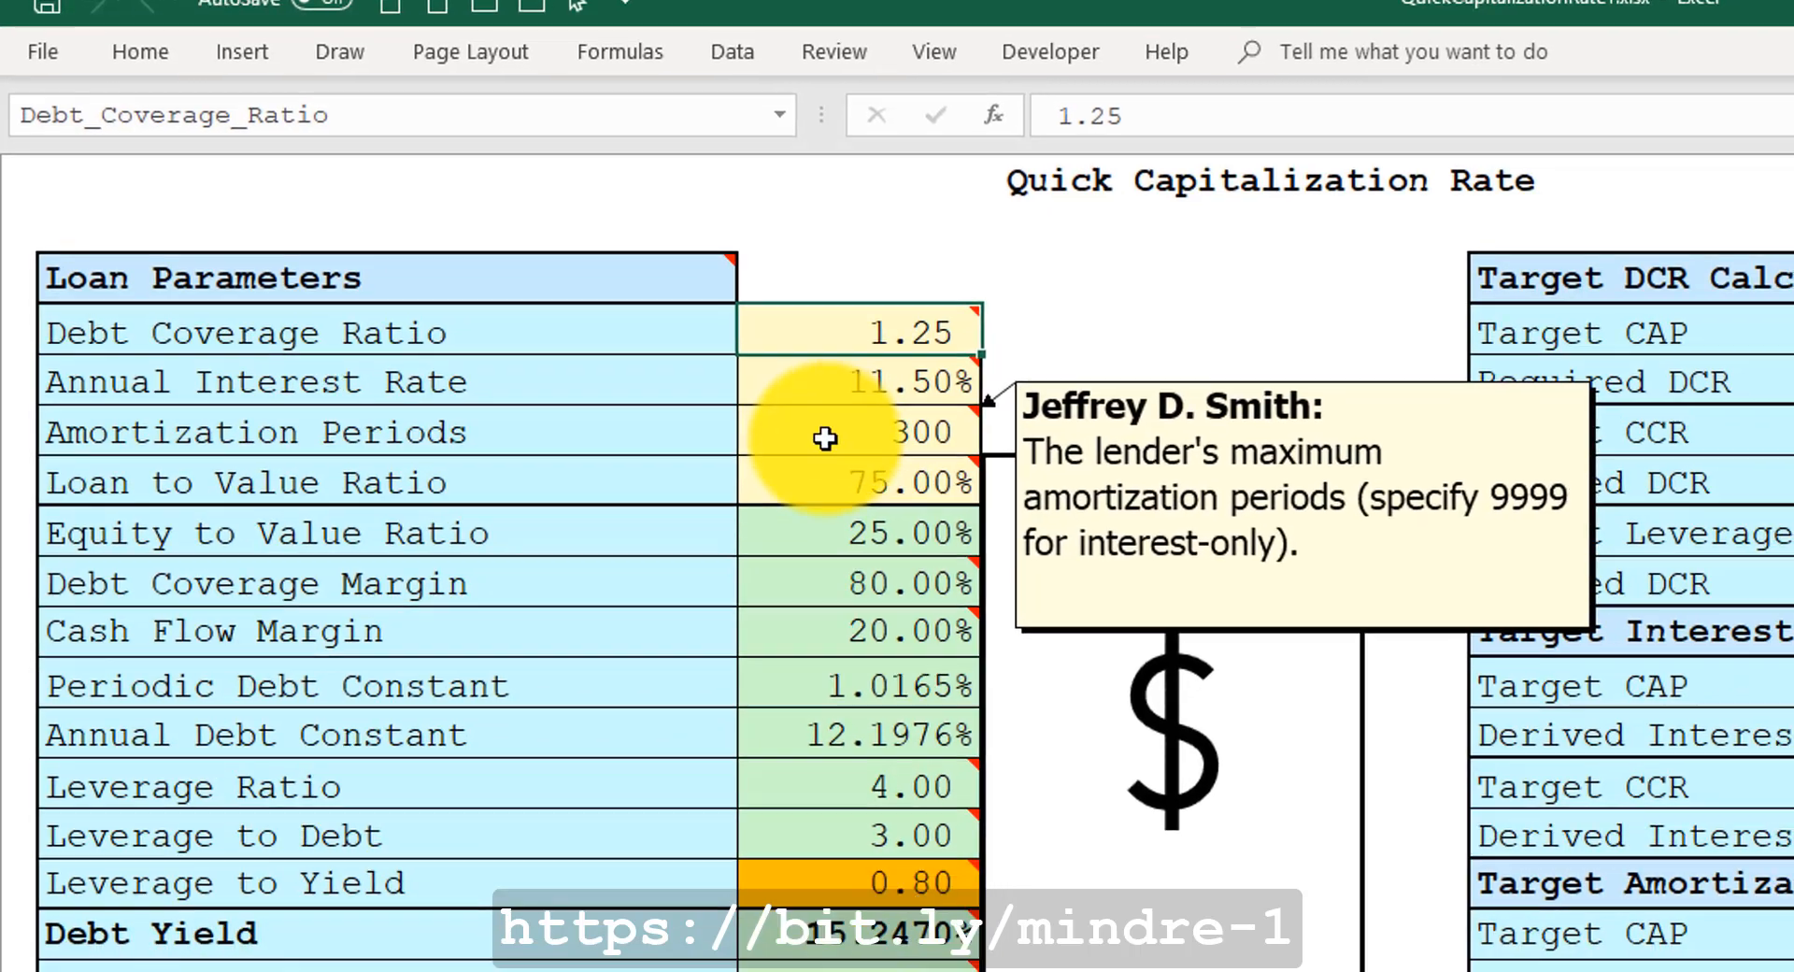
pyautogui.moveTo(864, 517)
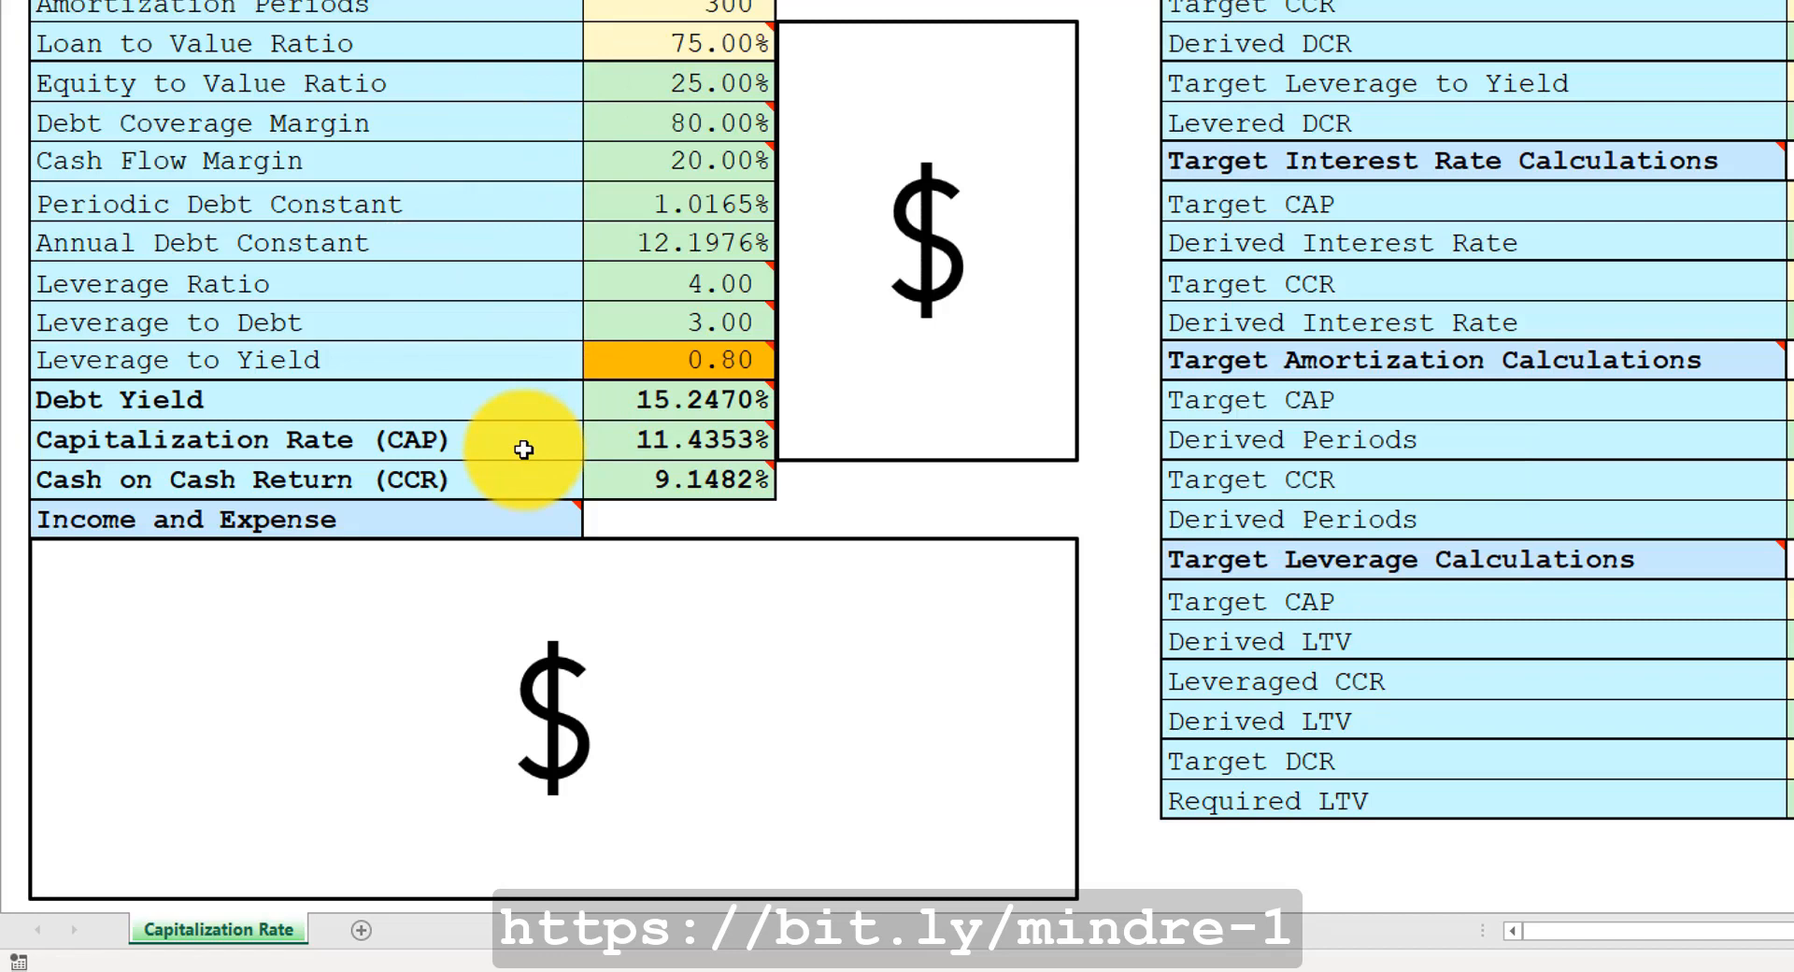
pyautogui.moveTo(624, 481)
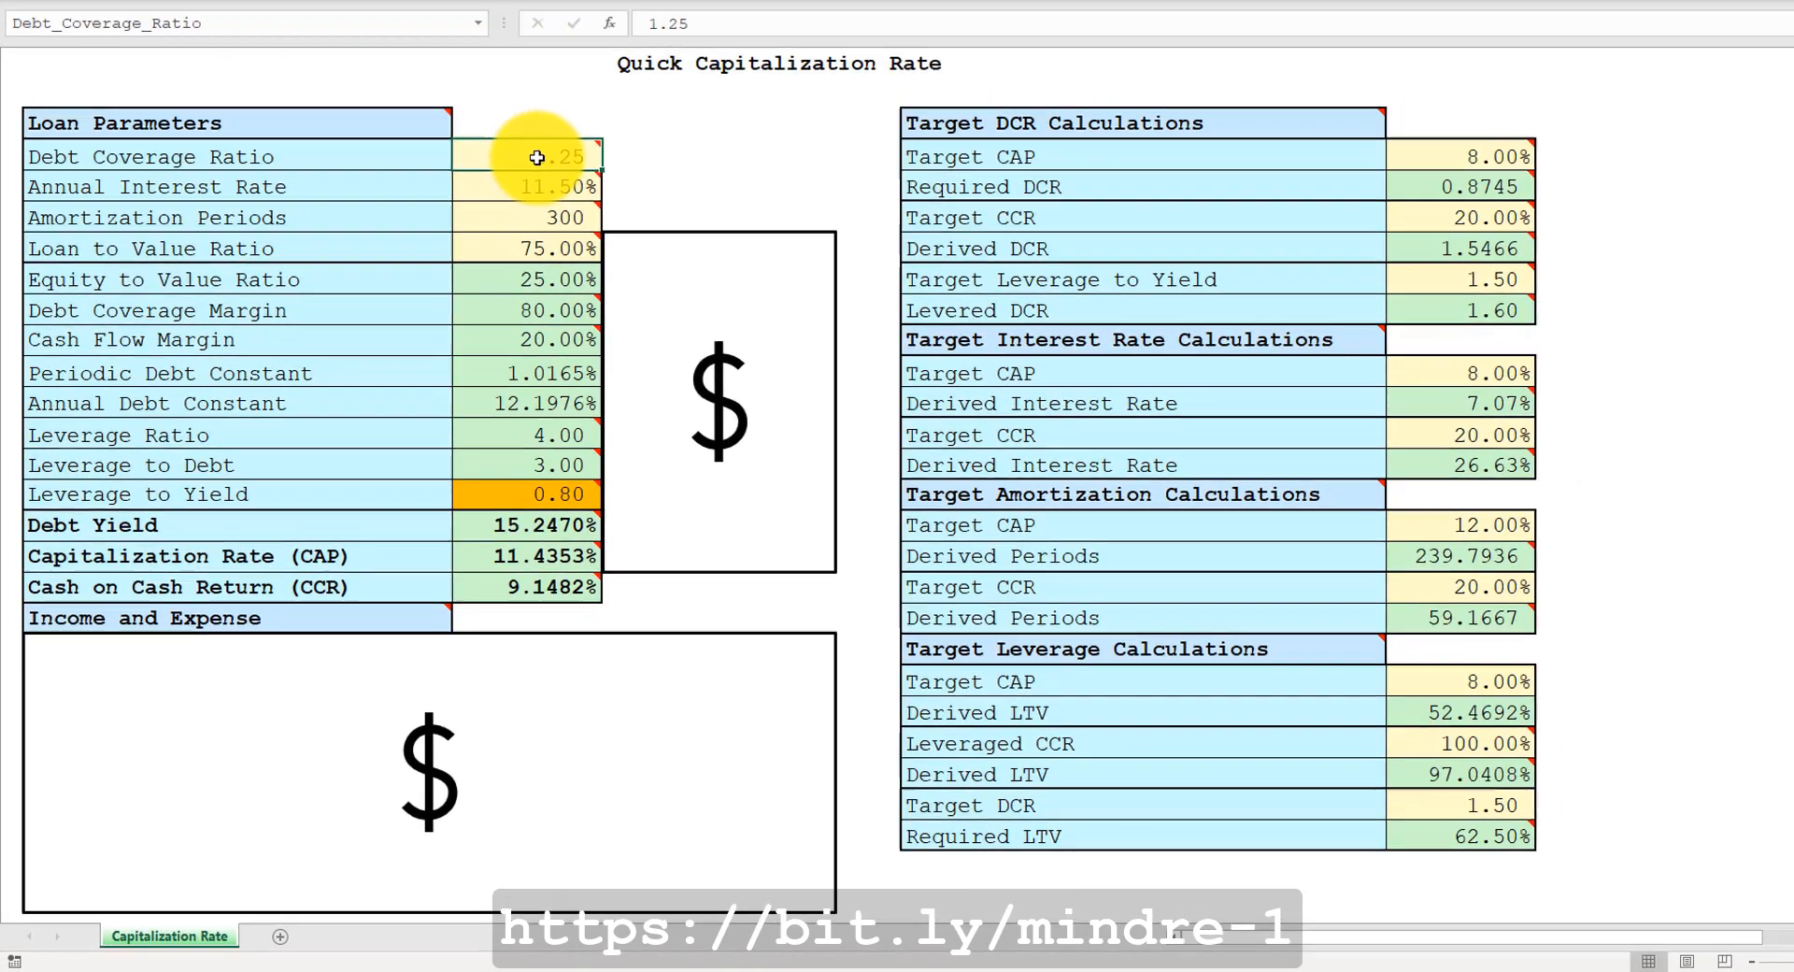
pyautogui.moveTo(487, 223)
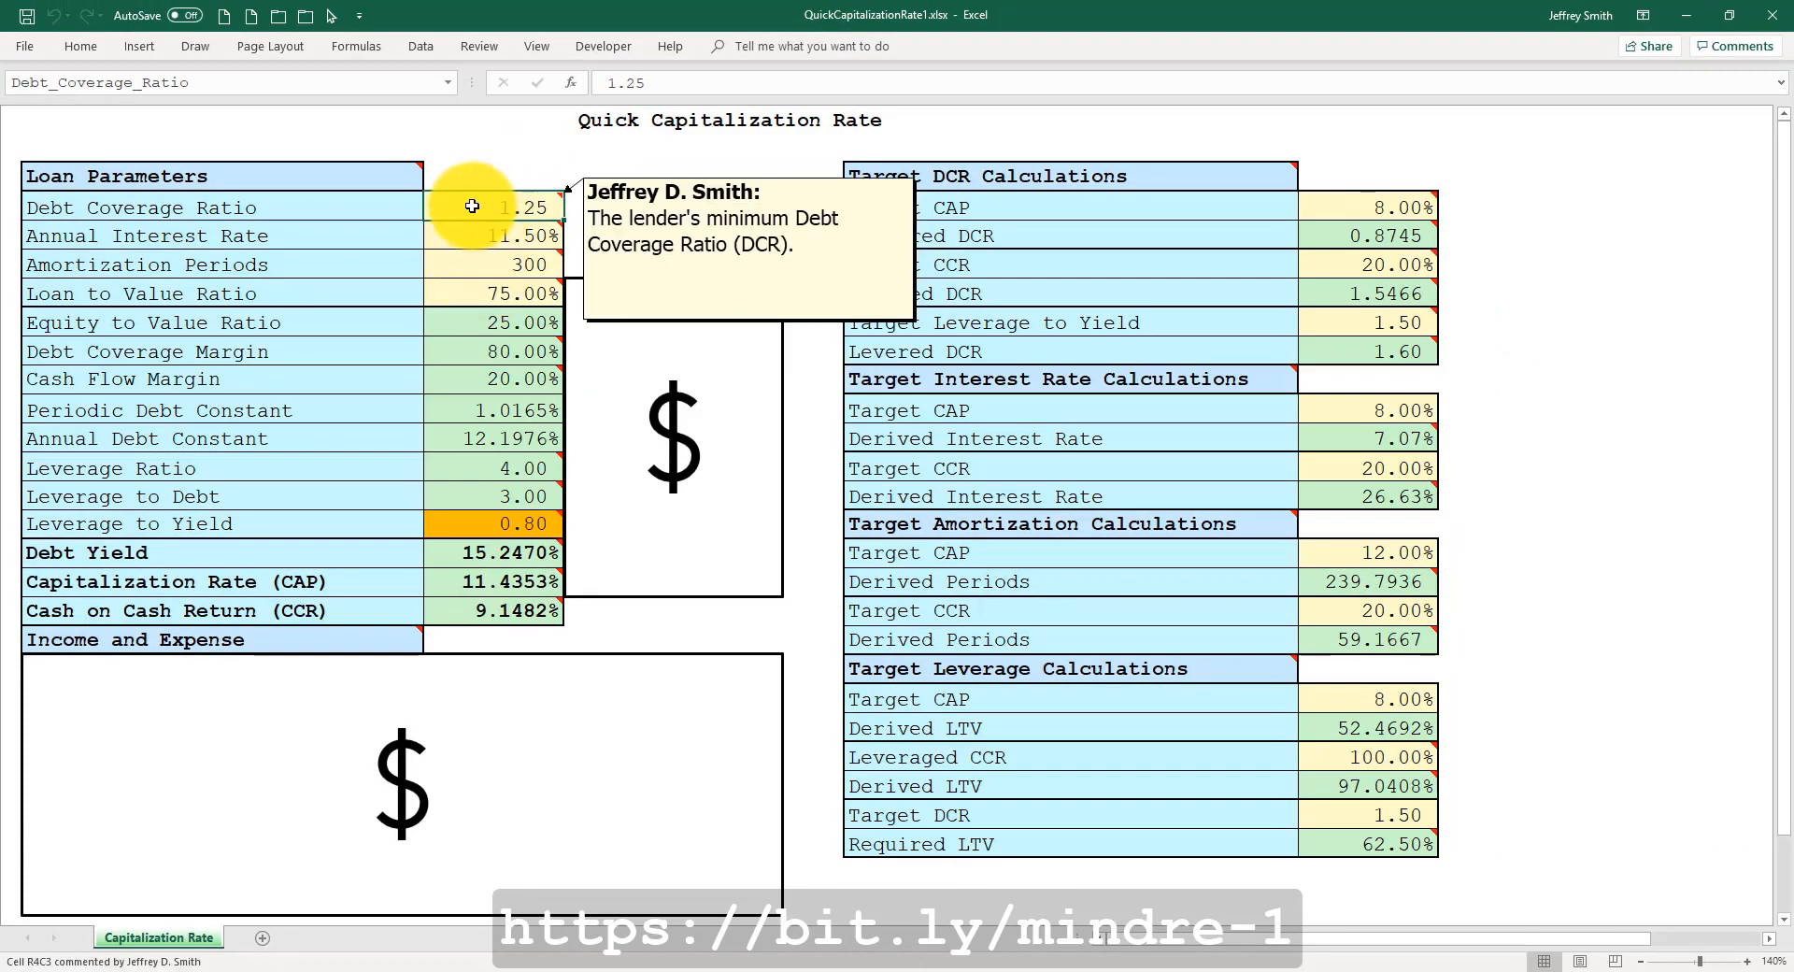
pyautogui.moveTo(472, 291)
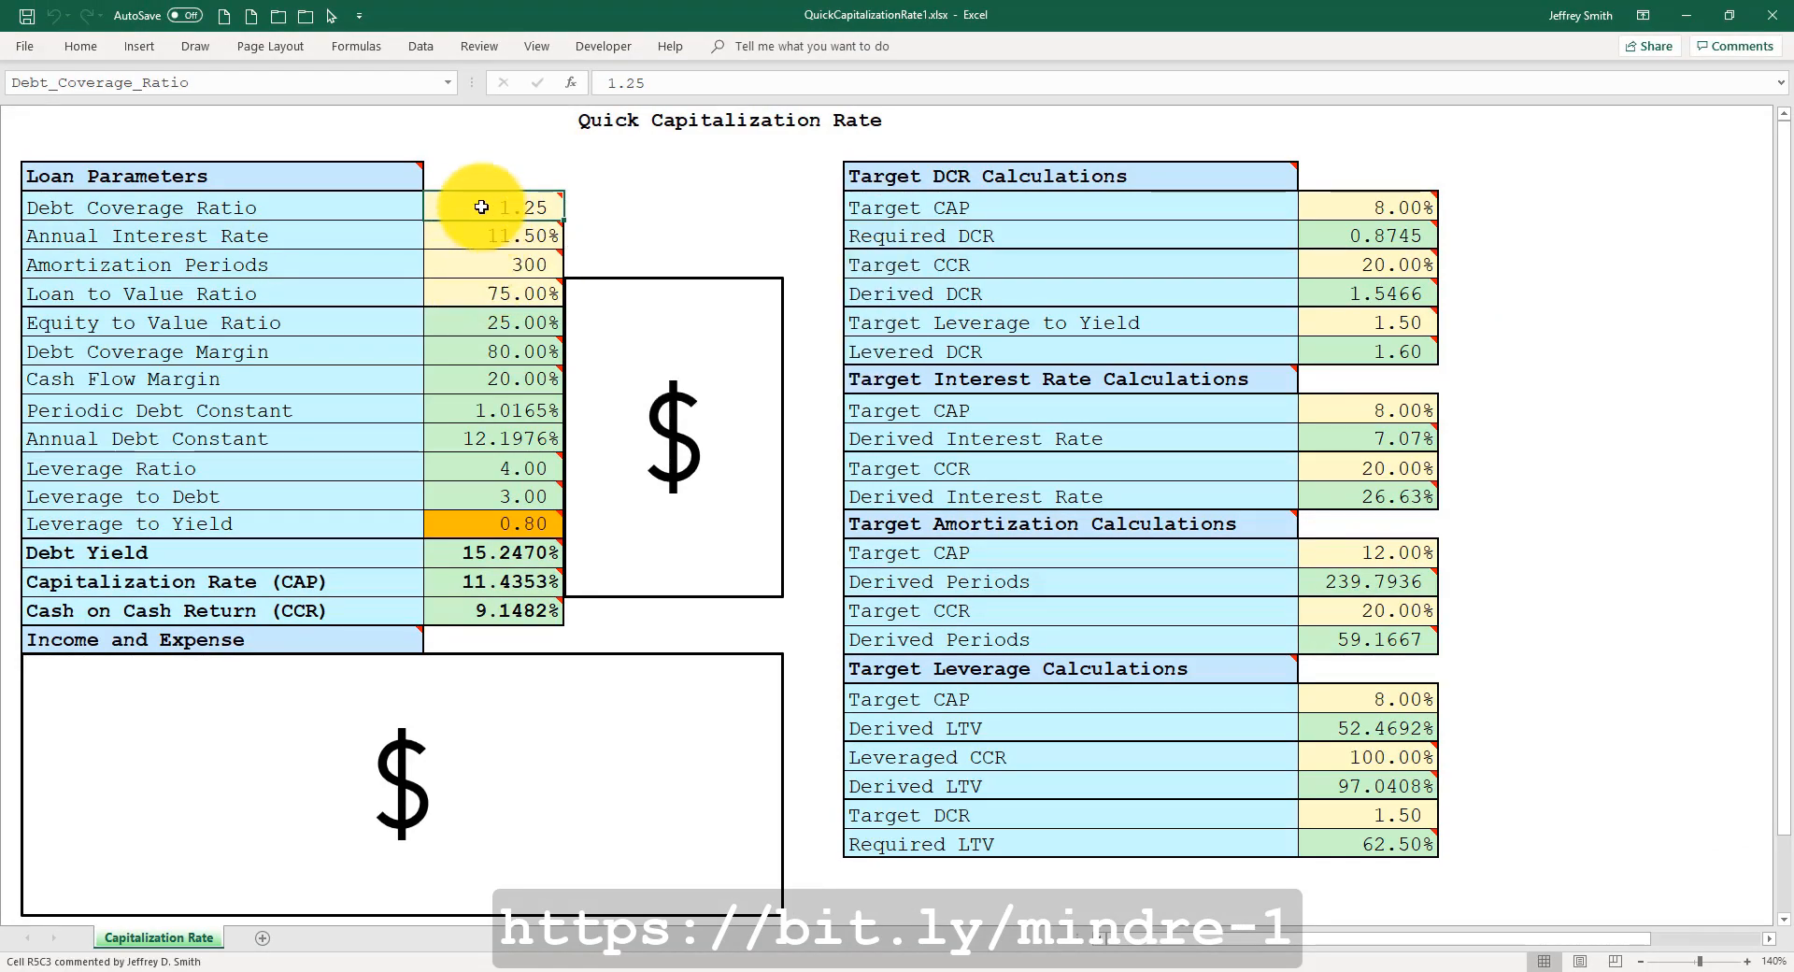
pyautogui.moveTo(468, 201)
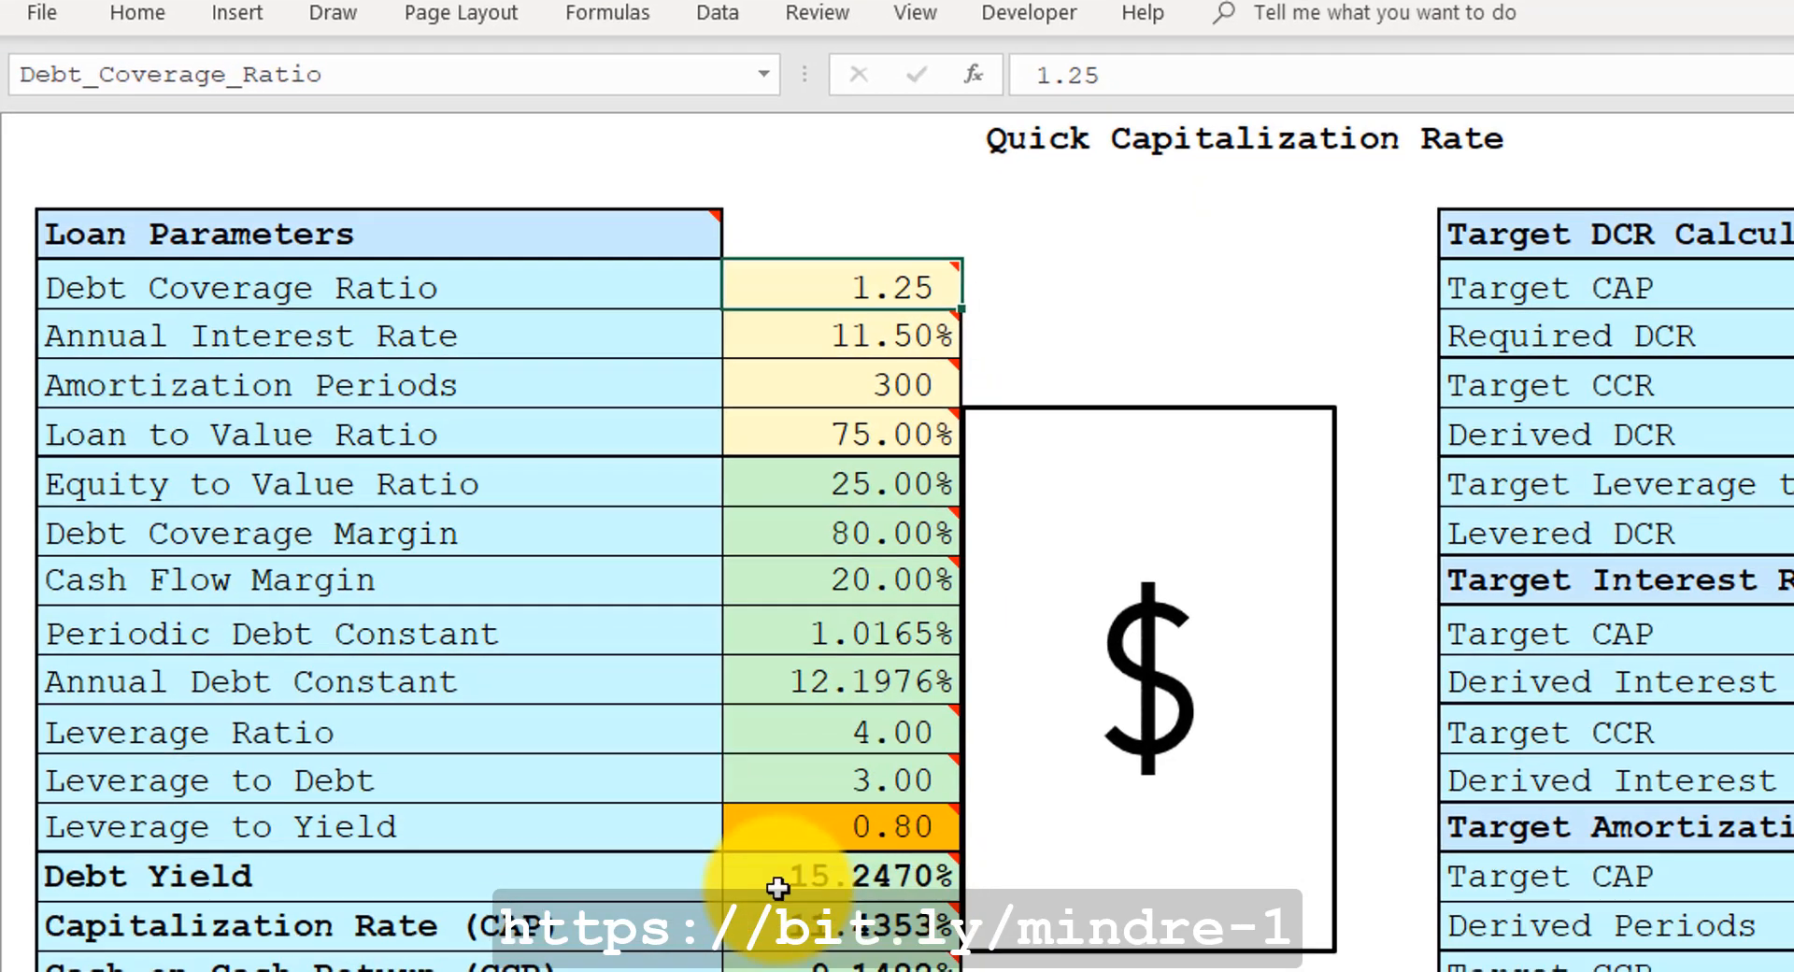
pyautogui.moveTo(756, 934)
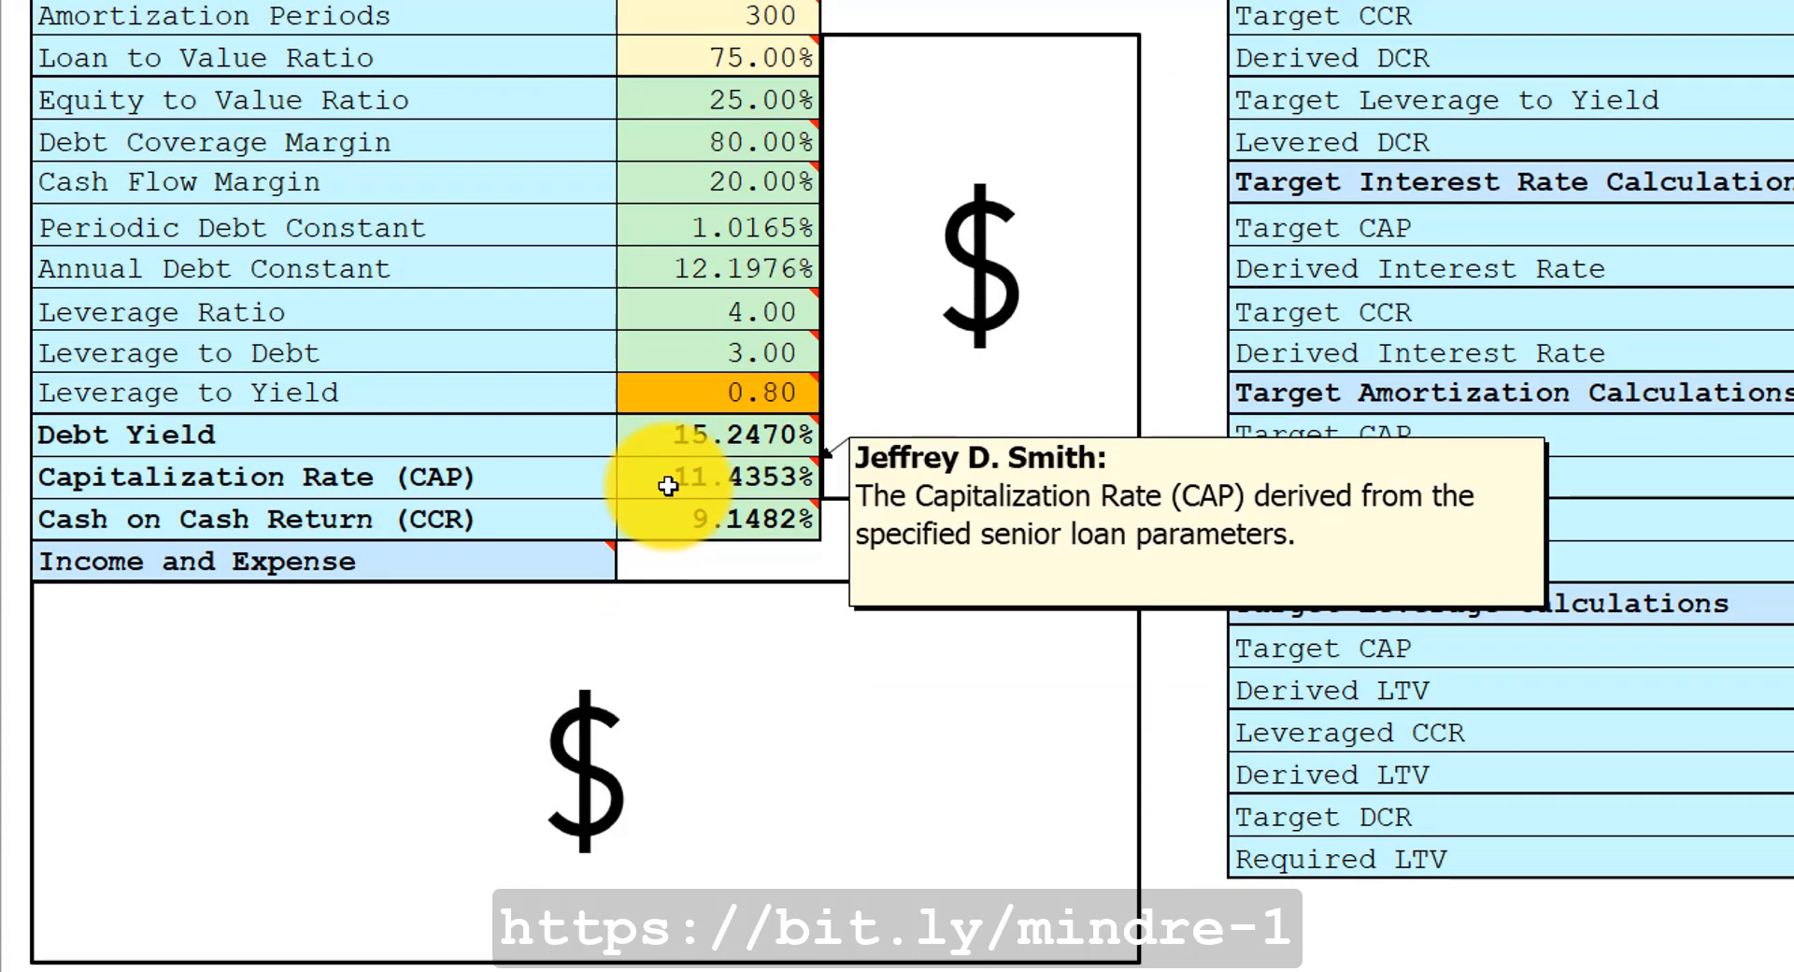
pyautogui.moveTo(672, 521)
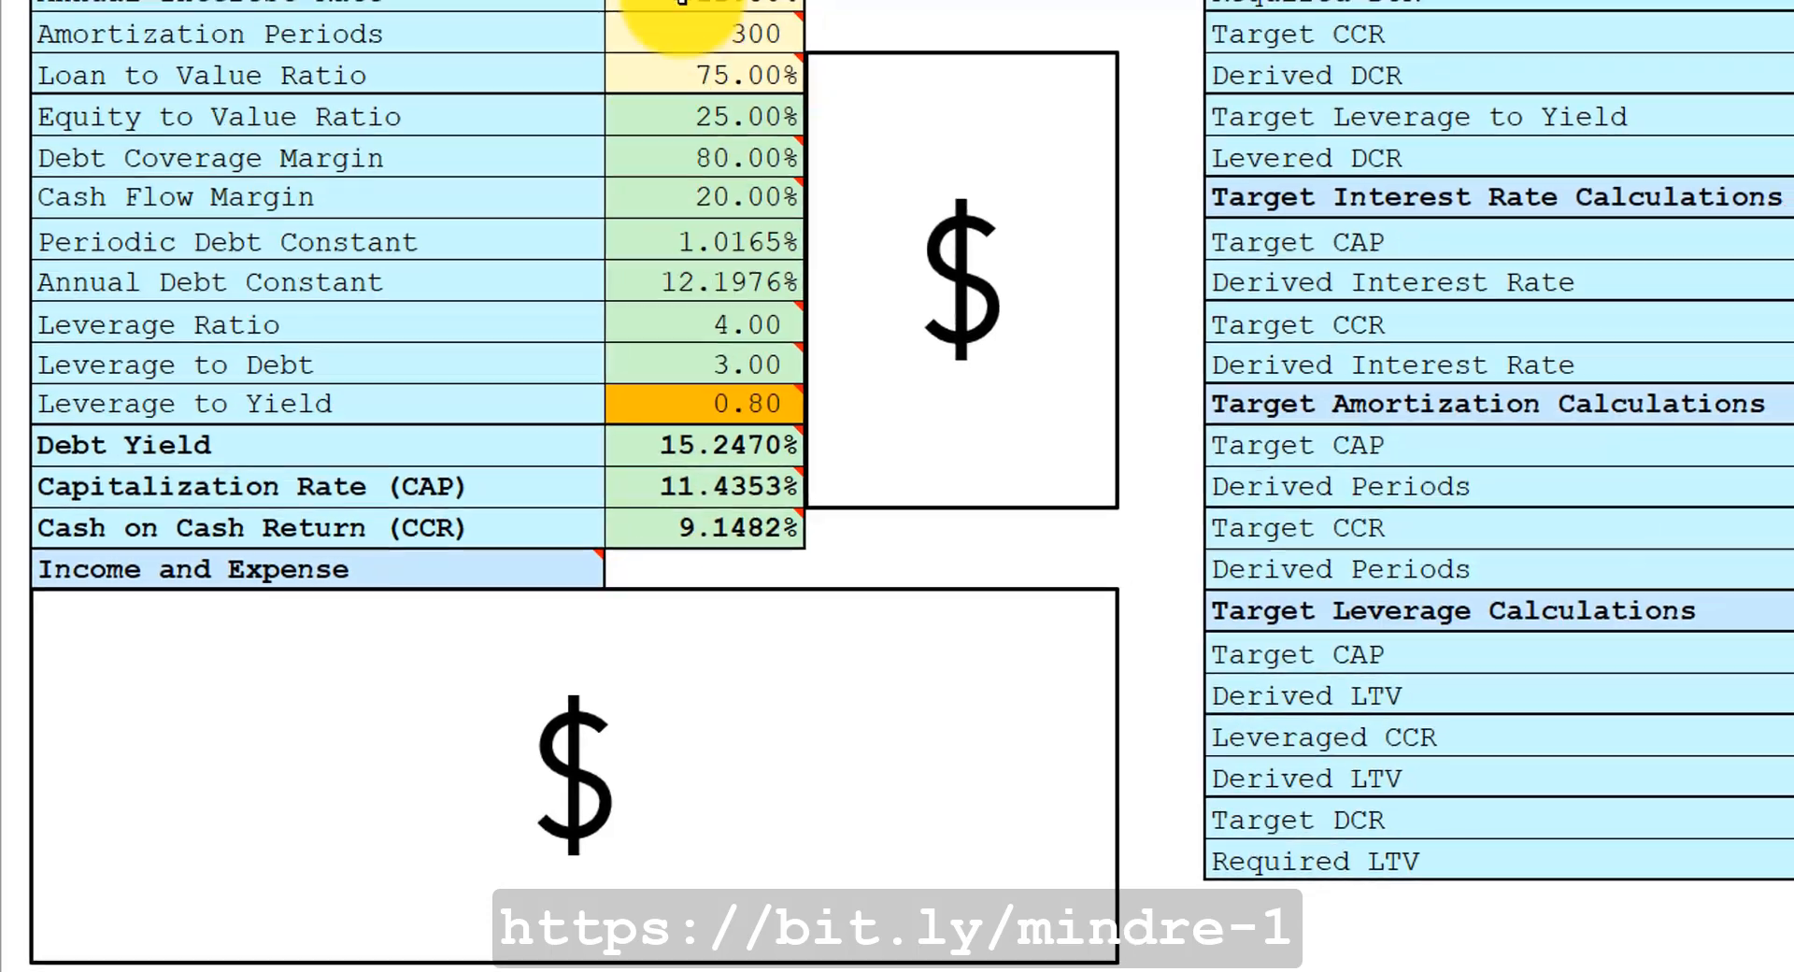
pyautogui.moveTo(653, 92)
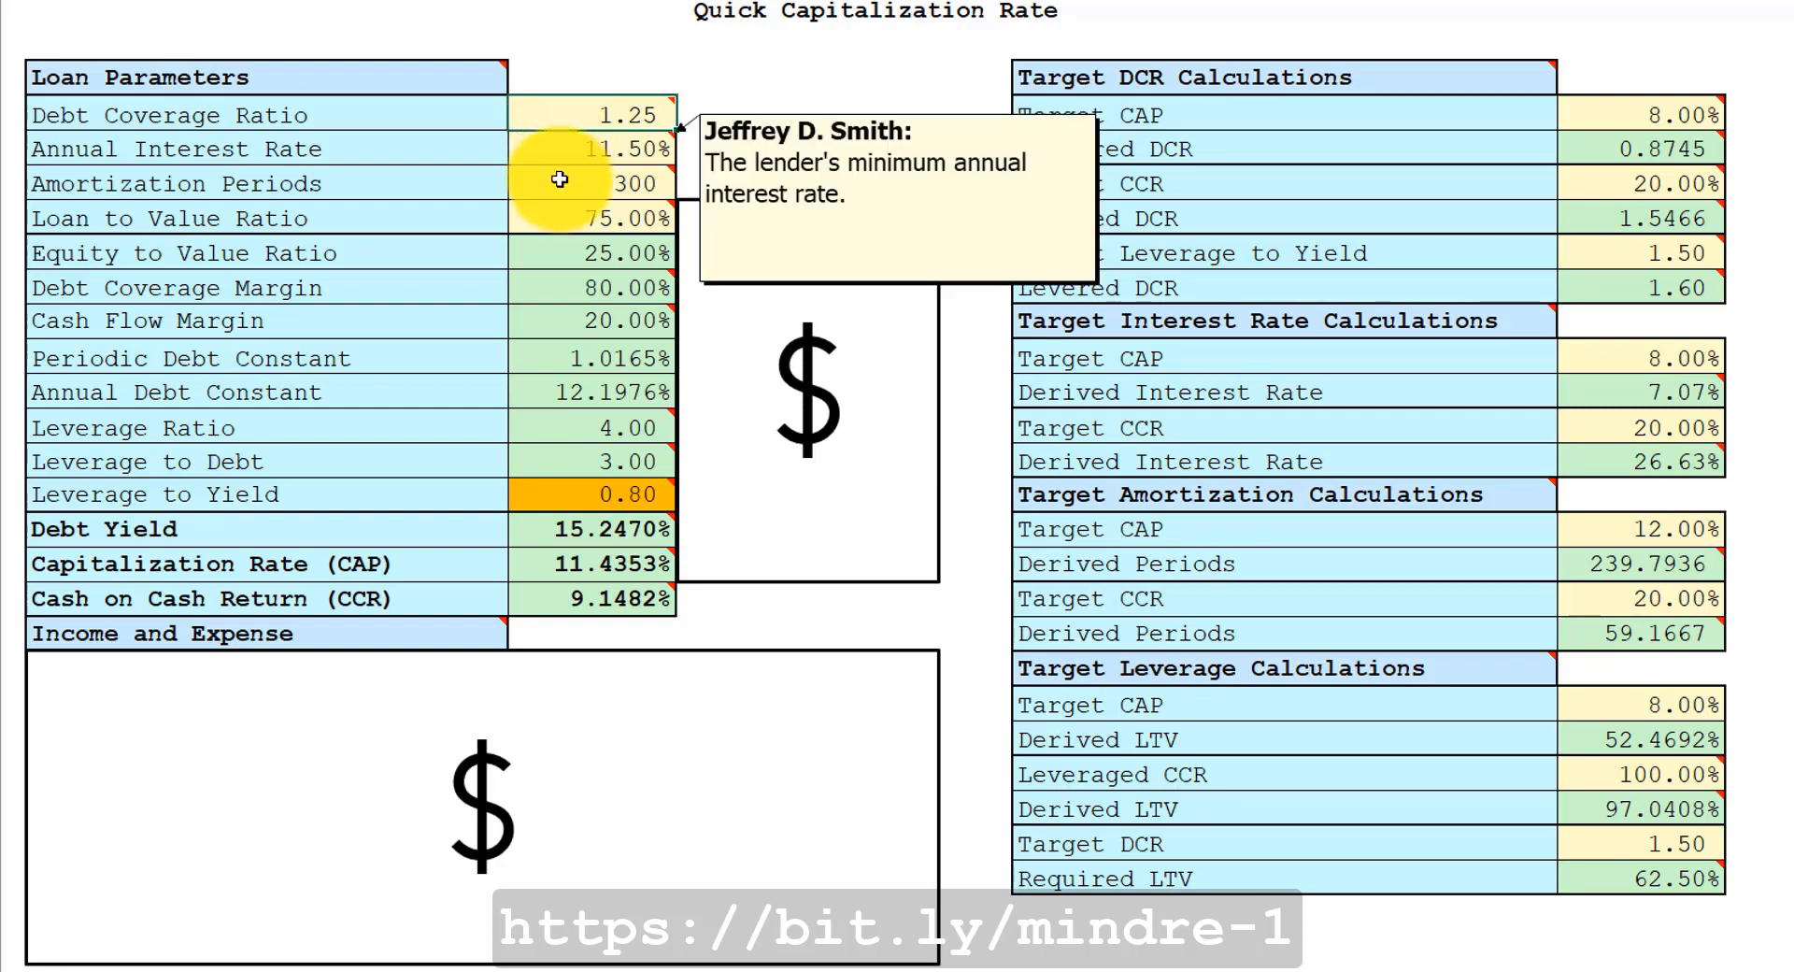
pyautogui.moveTo(564, 184)
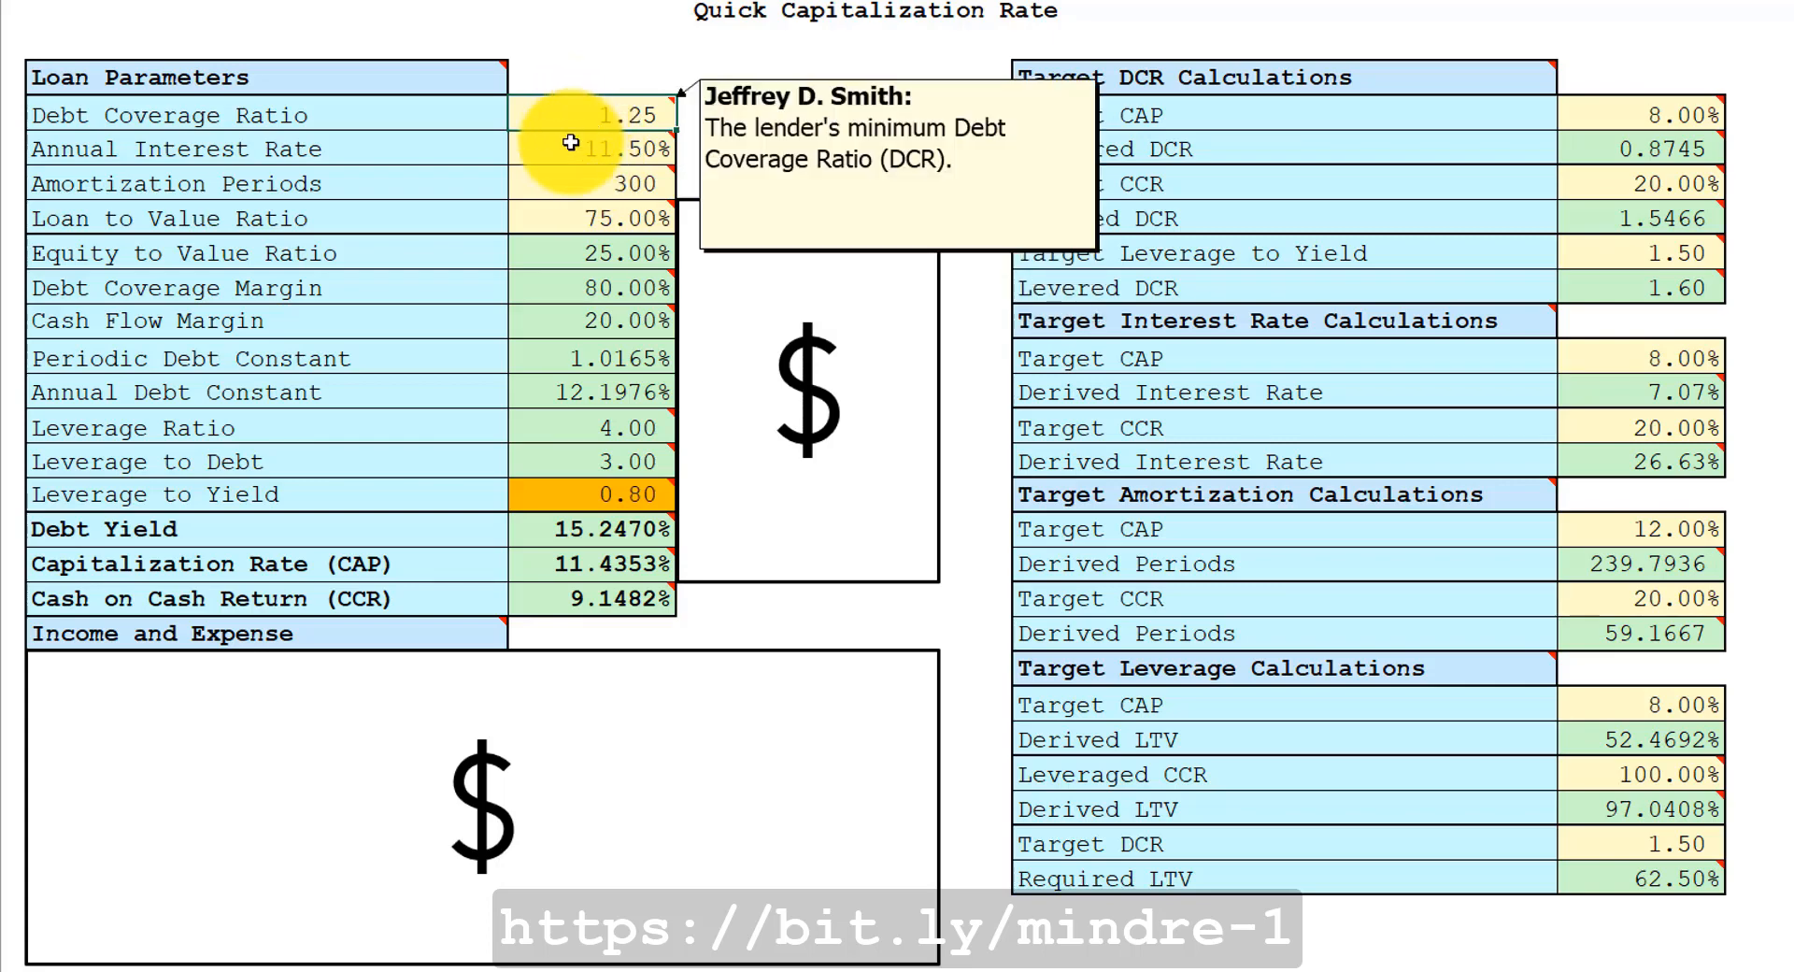
pyautogui.moveTo(562, 217)
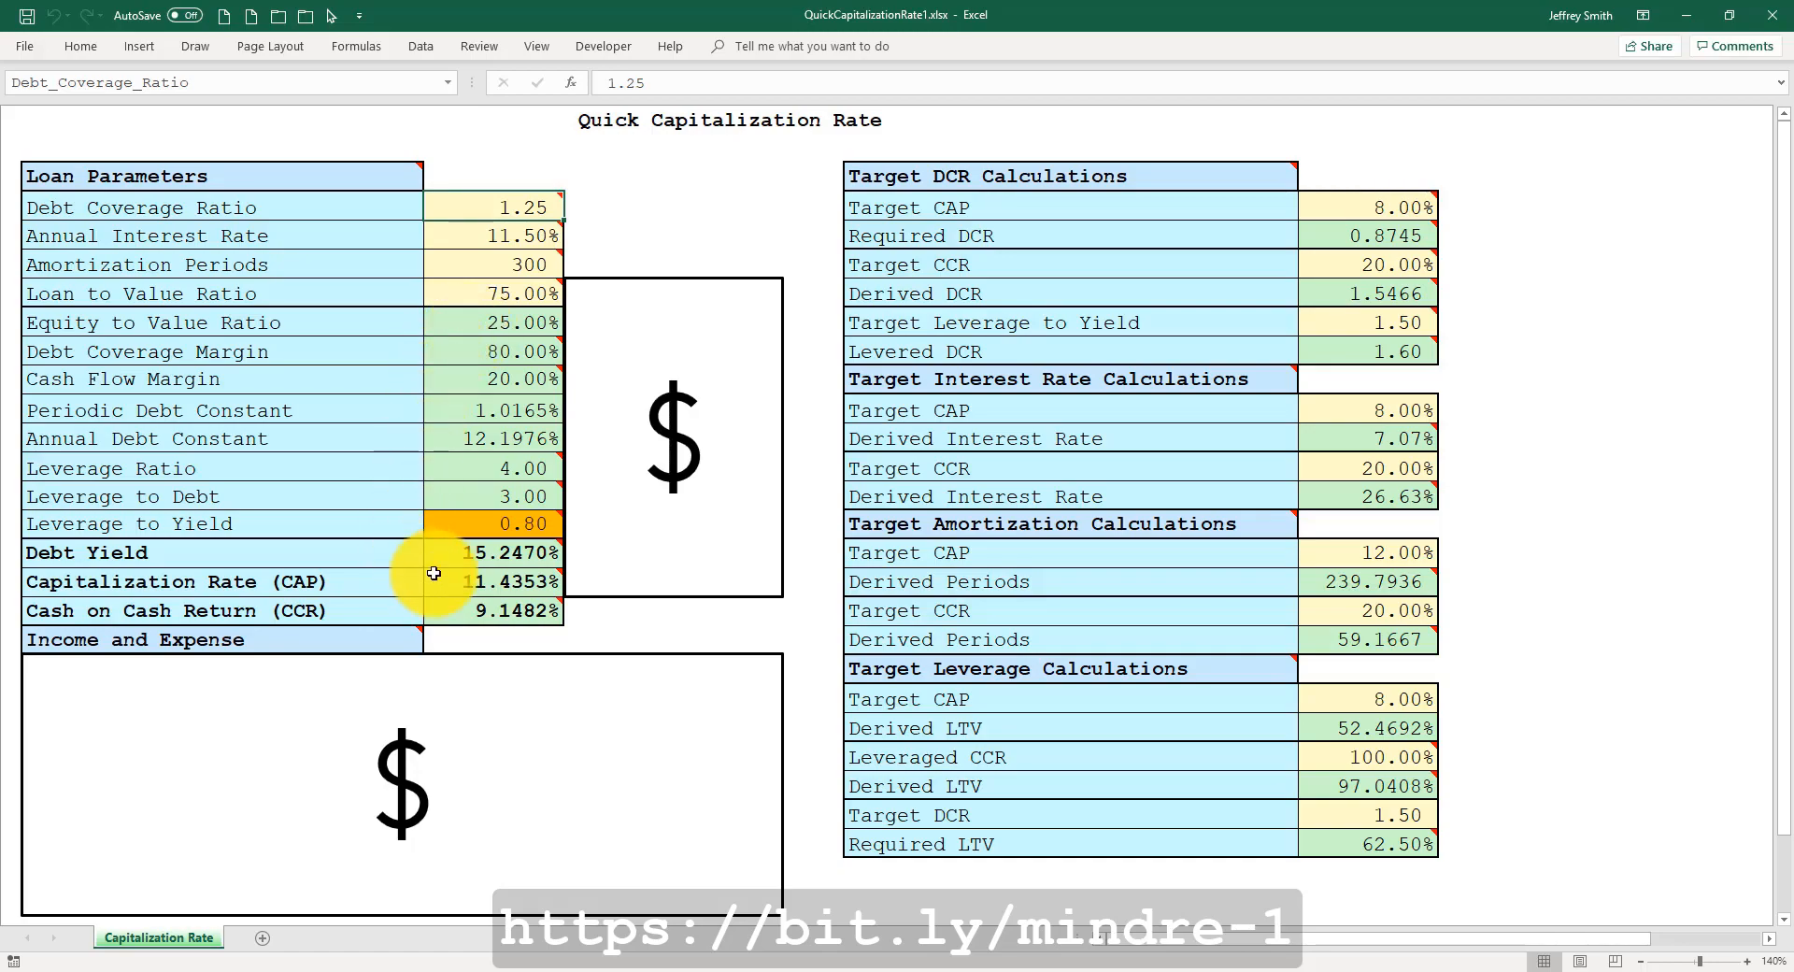
pyautogui.moveTo(447, 578)
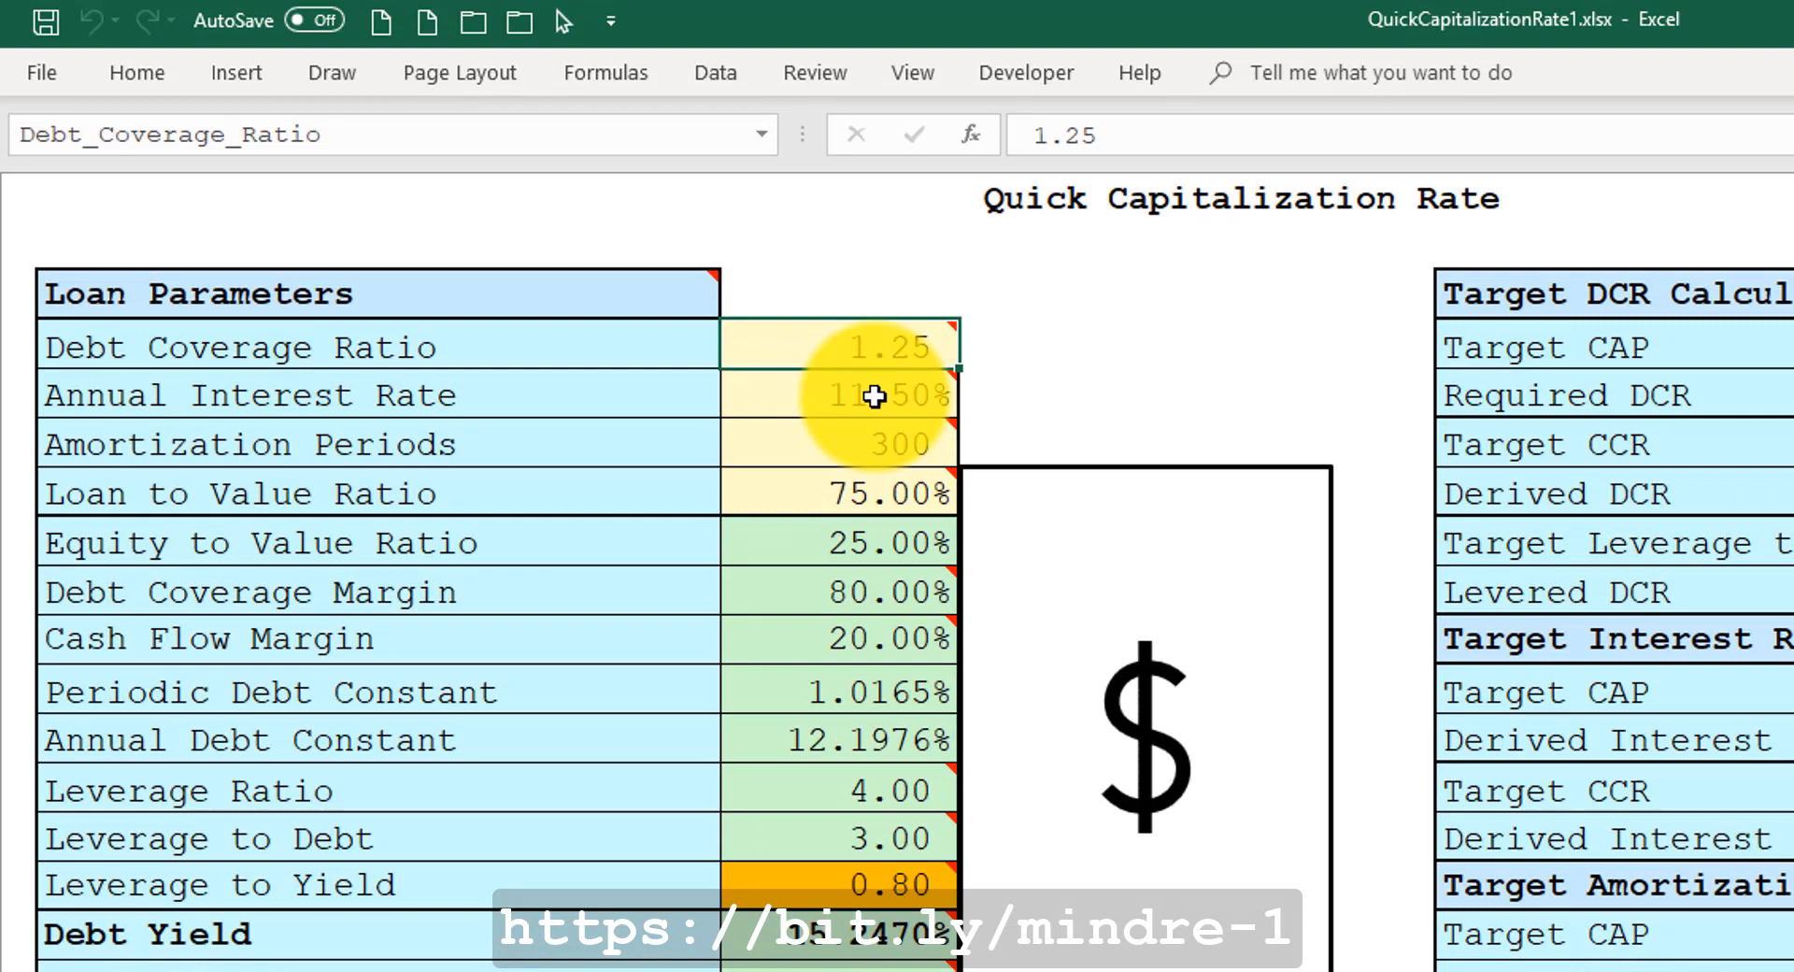
pyautogui.moveTo(805, 464)
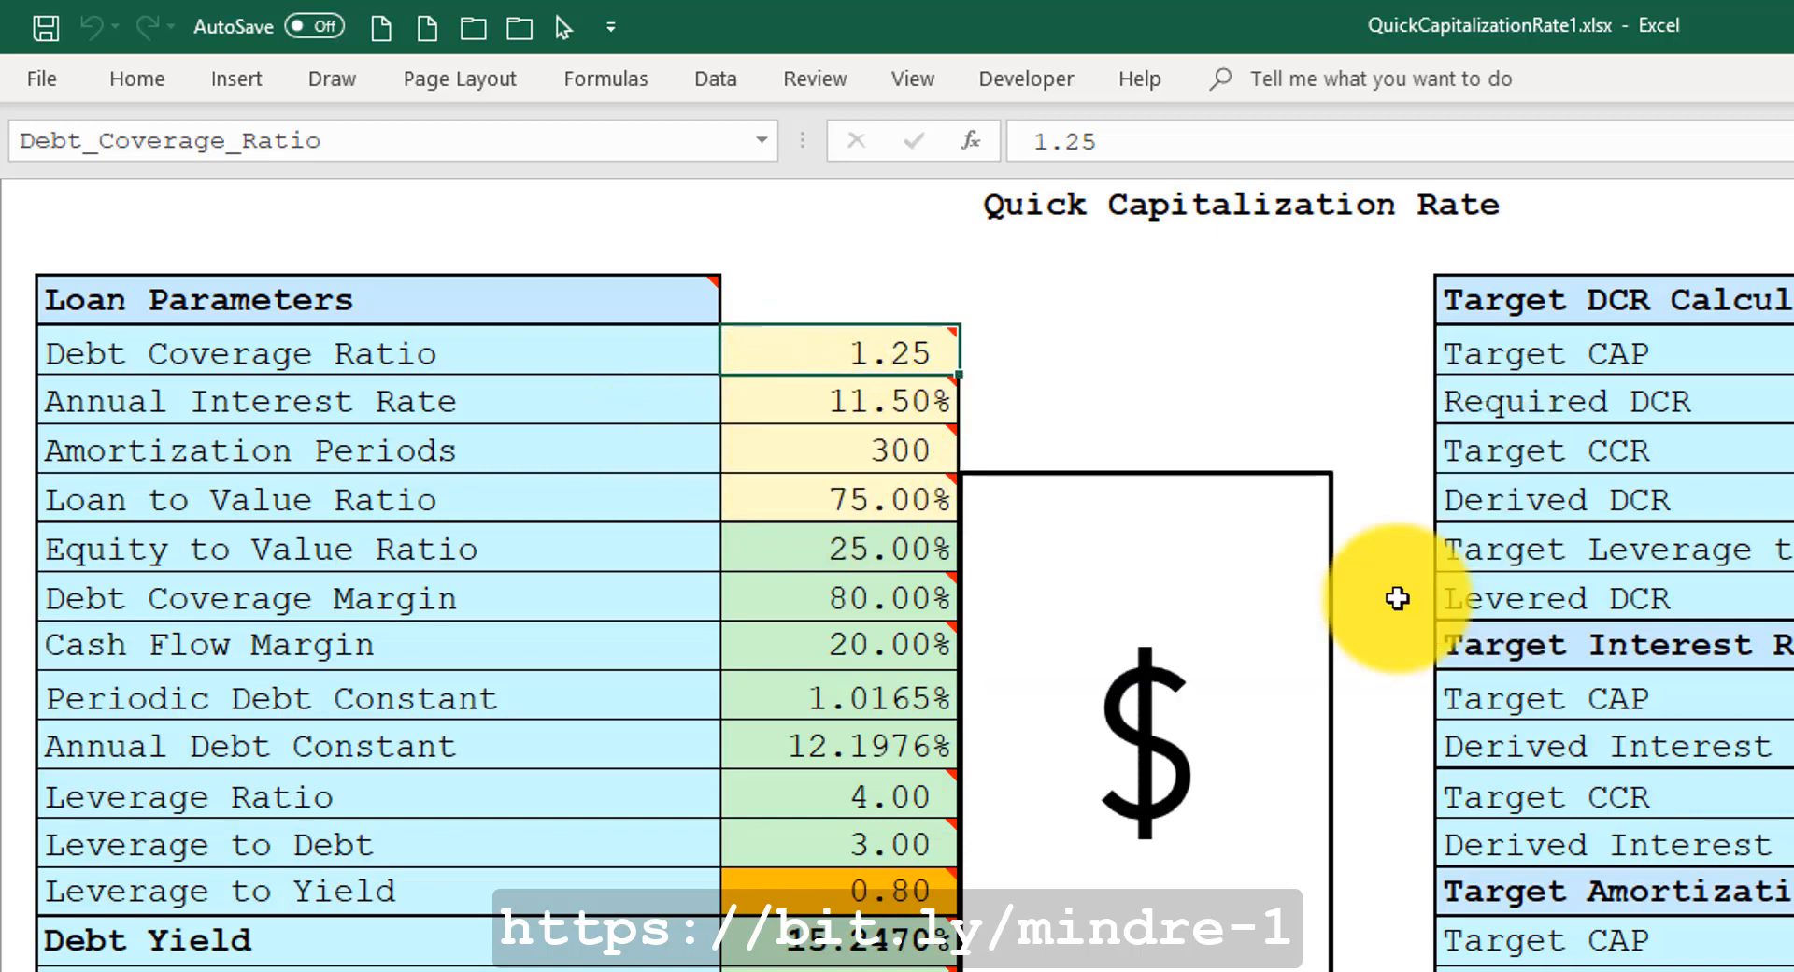
pyautogui.moveTo(759, 434)
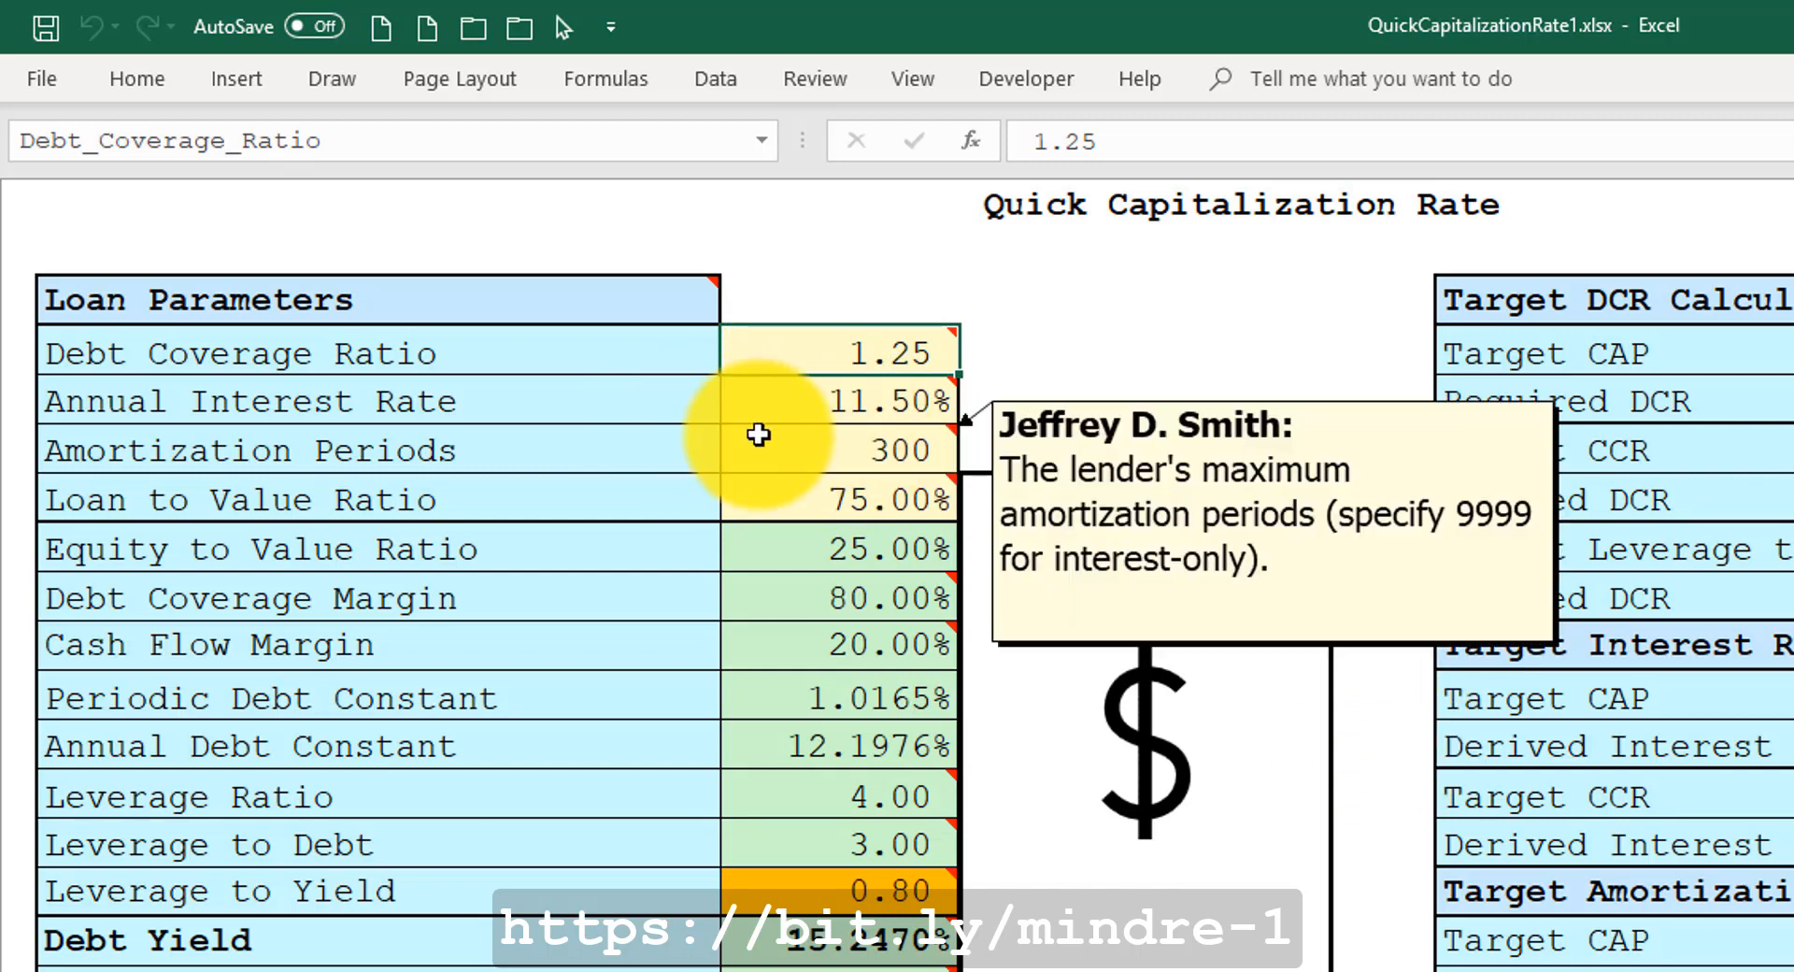
# Set the Debt Coverage Ratio to 1.
pyautogui.write('1')
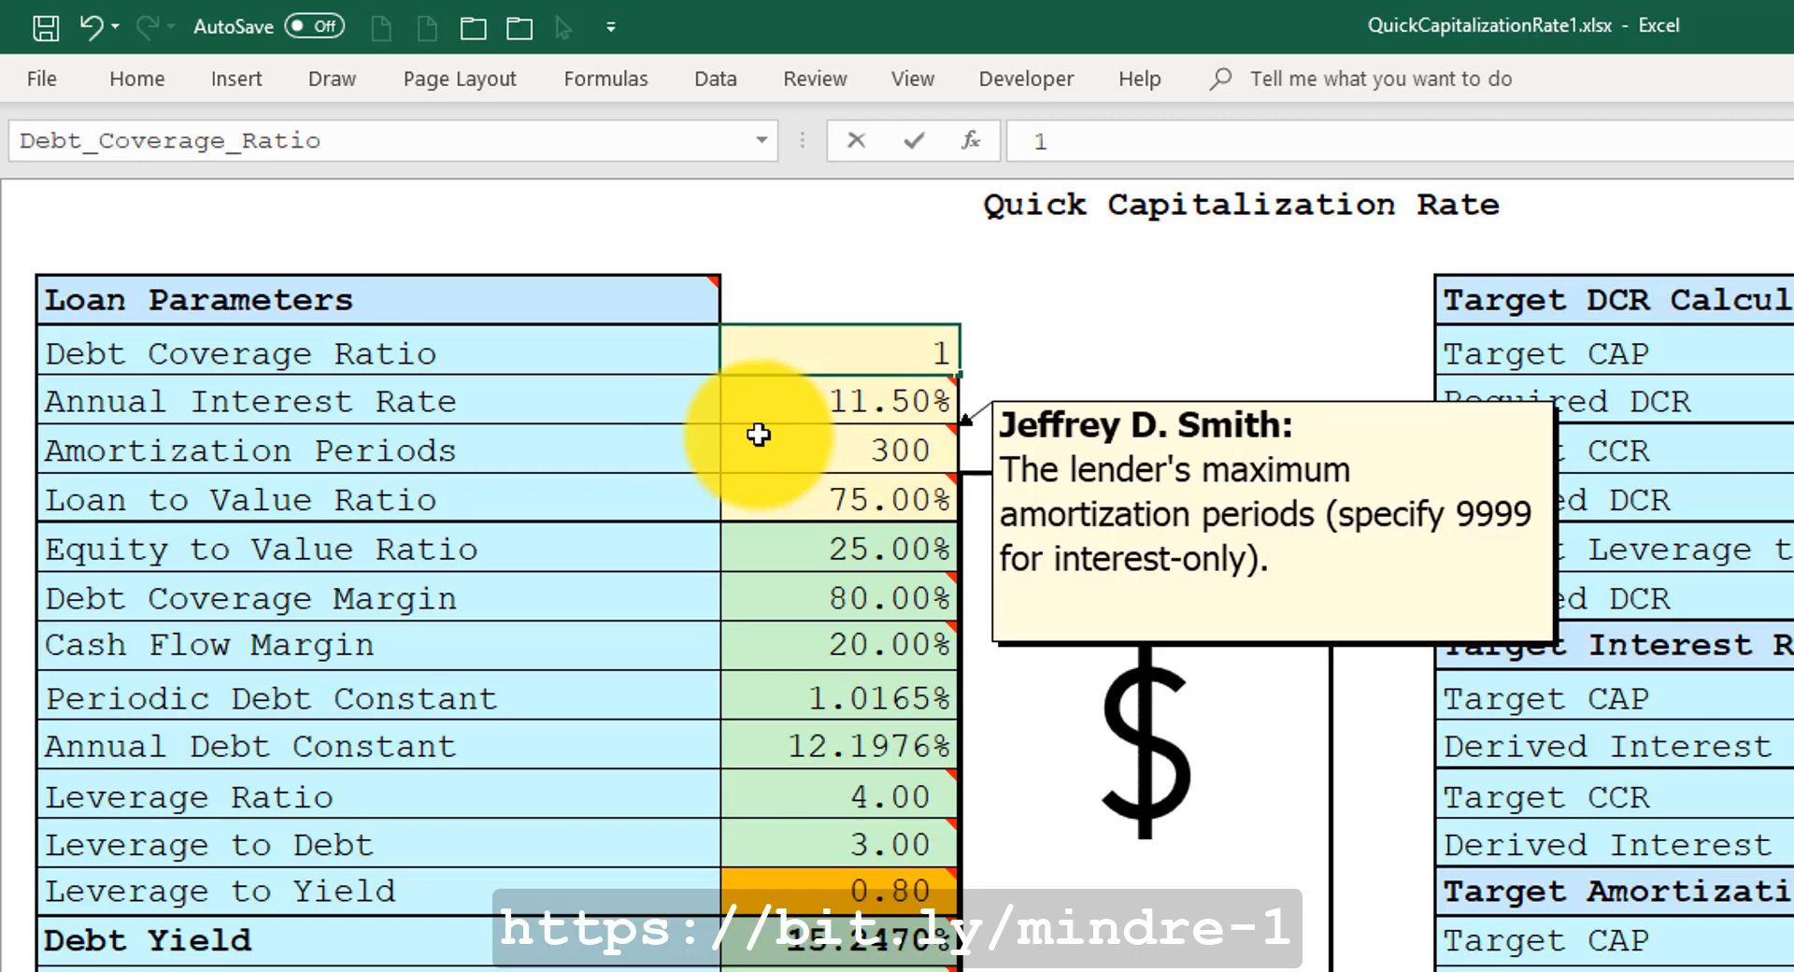
pyautogui.hotkey('ctrl', 'Return')
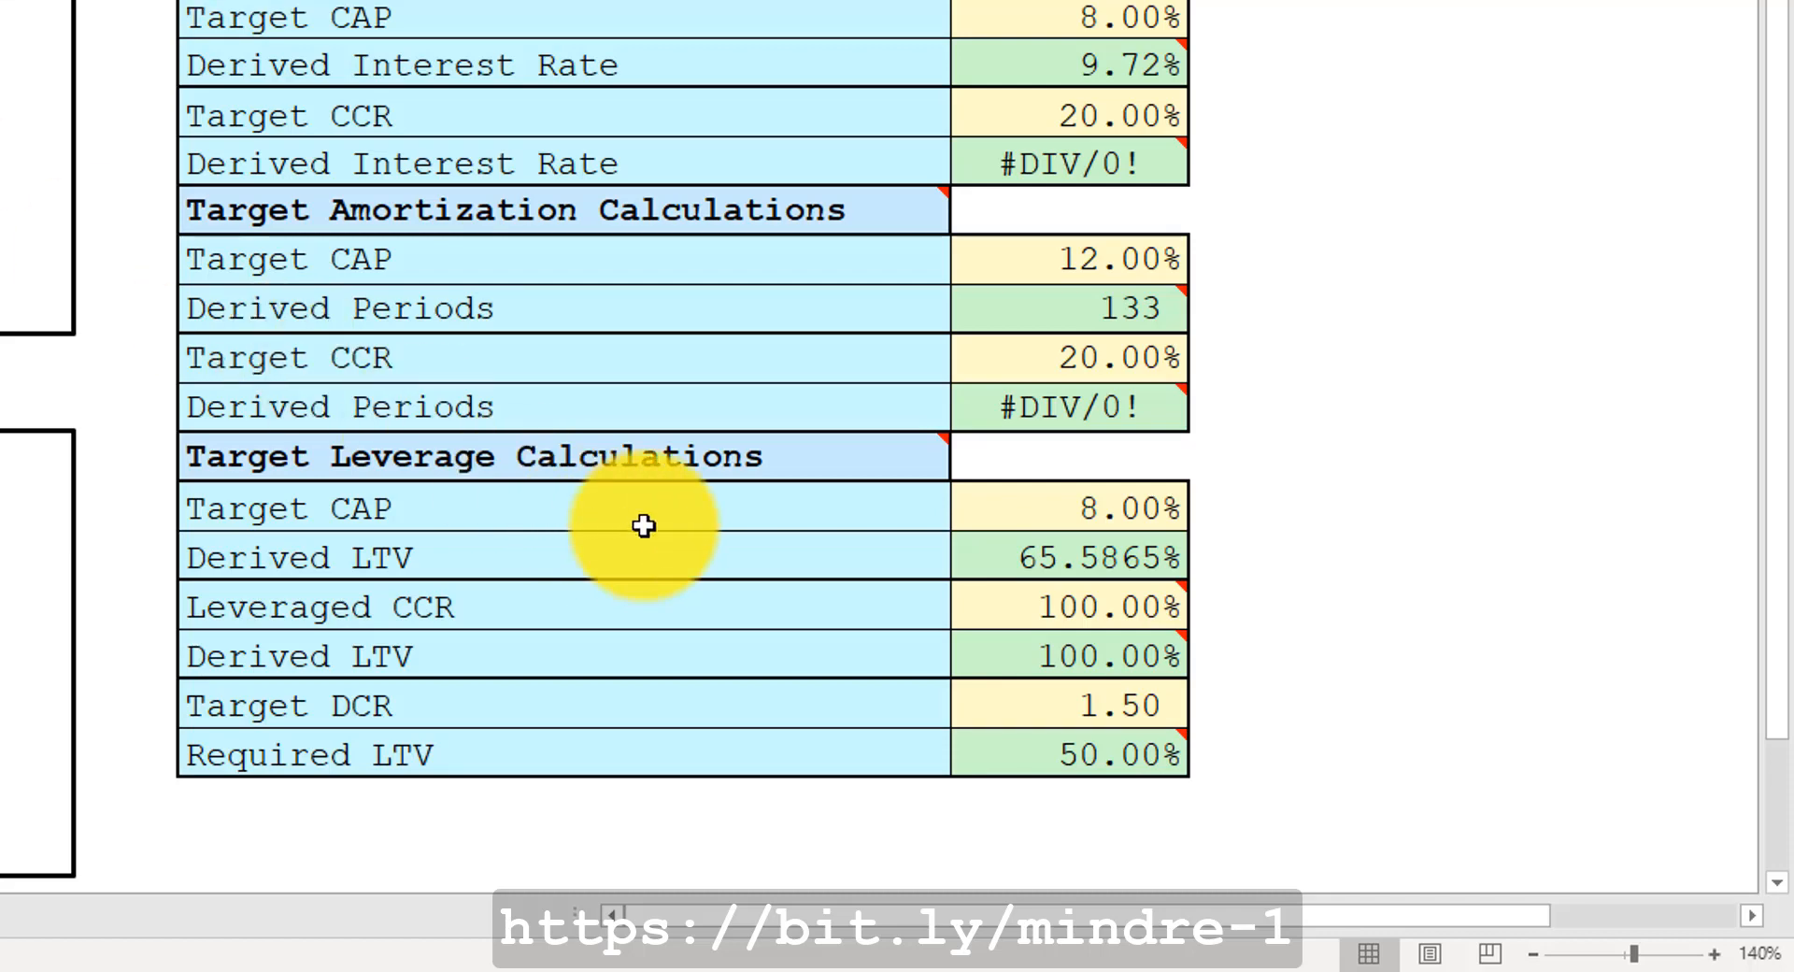
# Copy the Derived LTV from the Target Leverage Calculations and paste it as a value into the Loan to Value Ratio.
pyautogui.moveTo(796, 457)
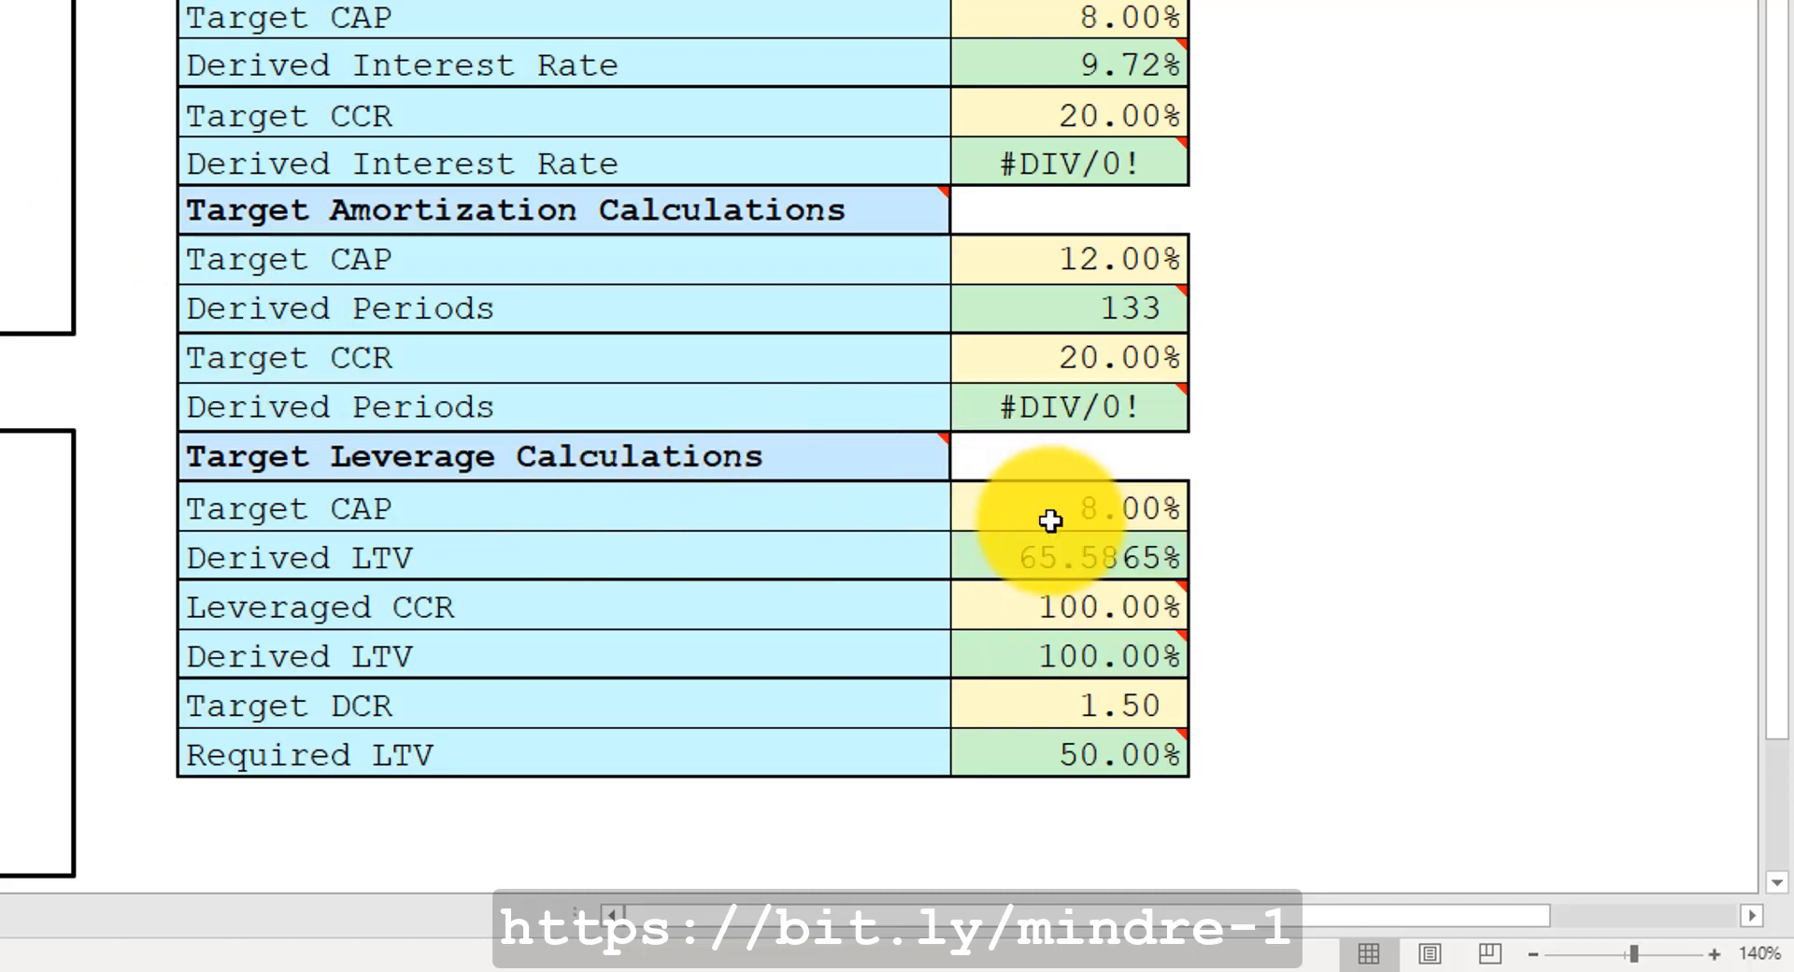
pyautogui.click(1033, 509)
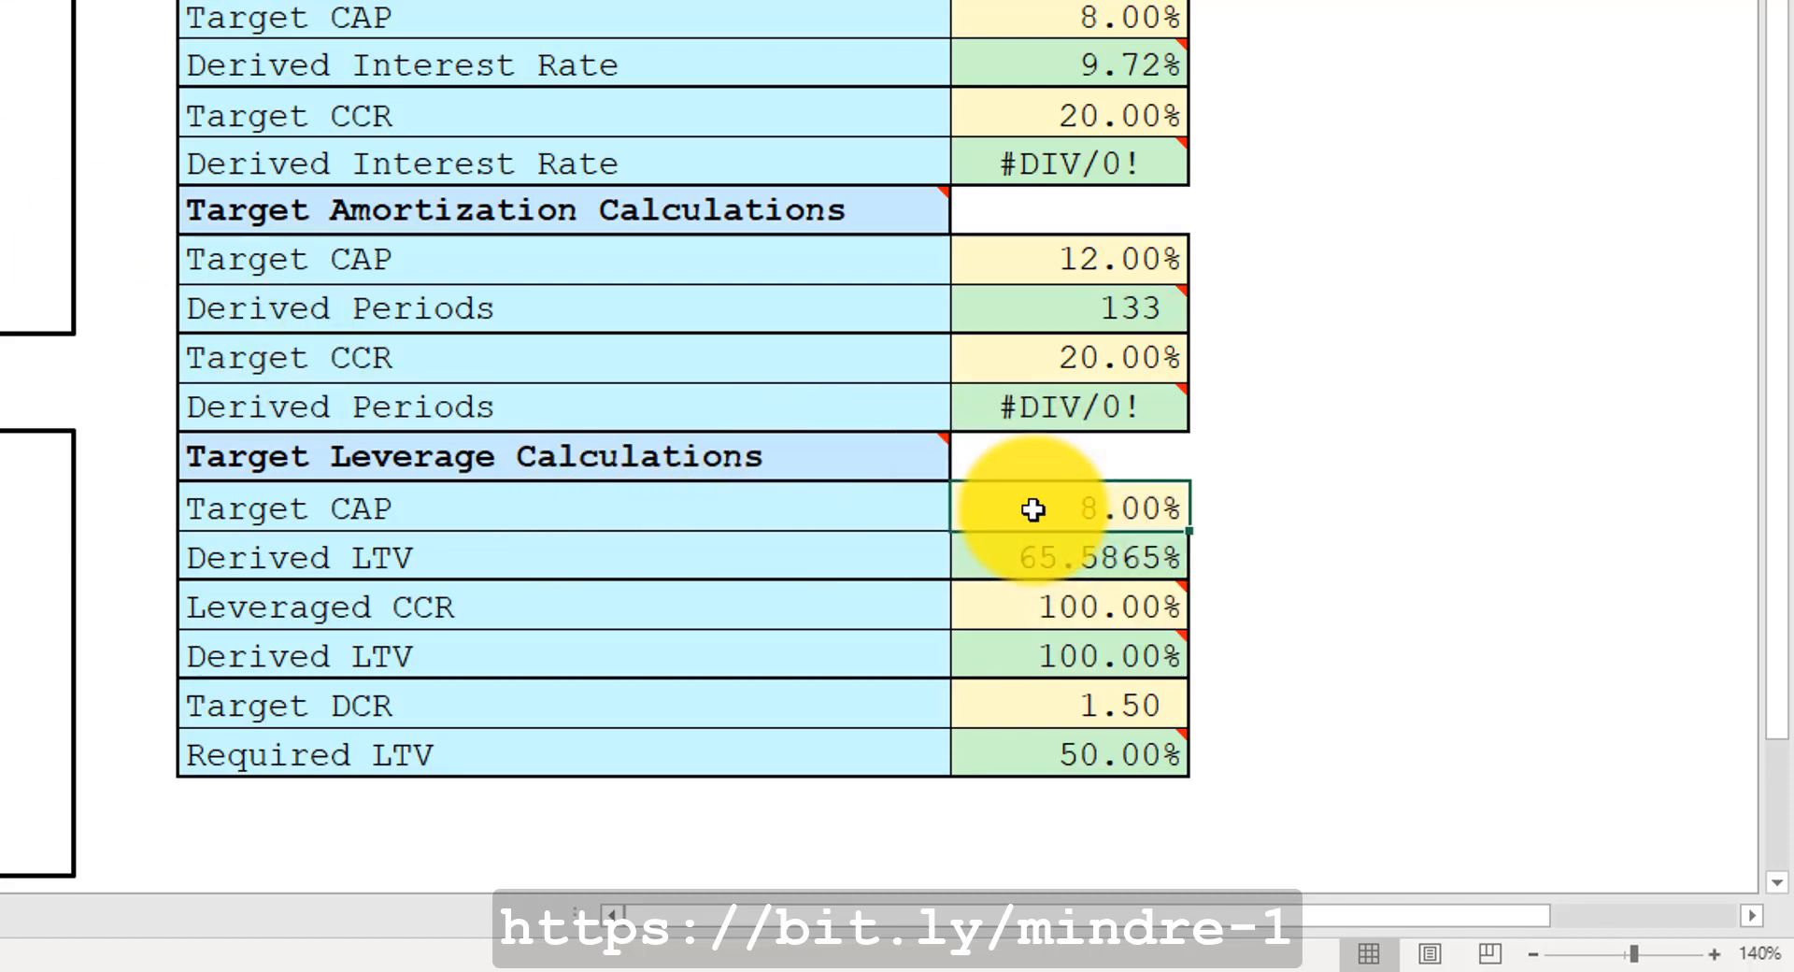
pyautogui.click(1006, 561)
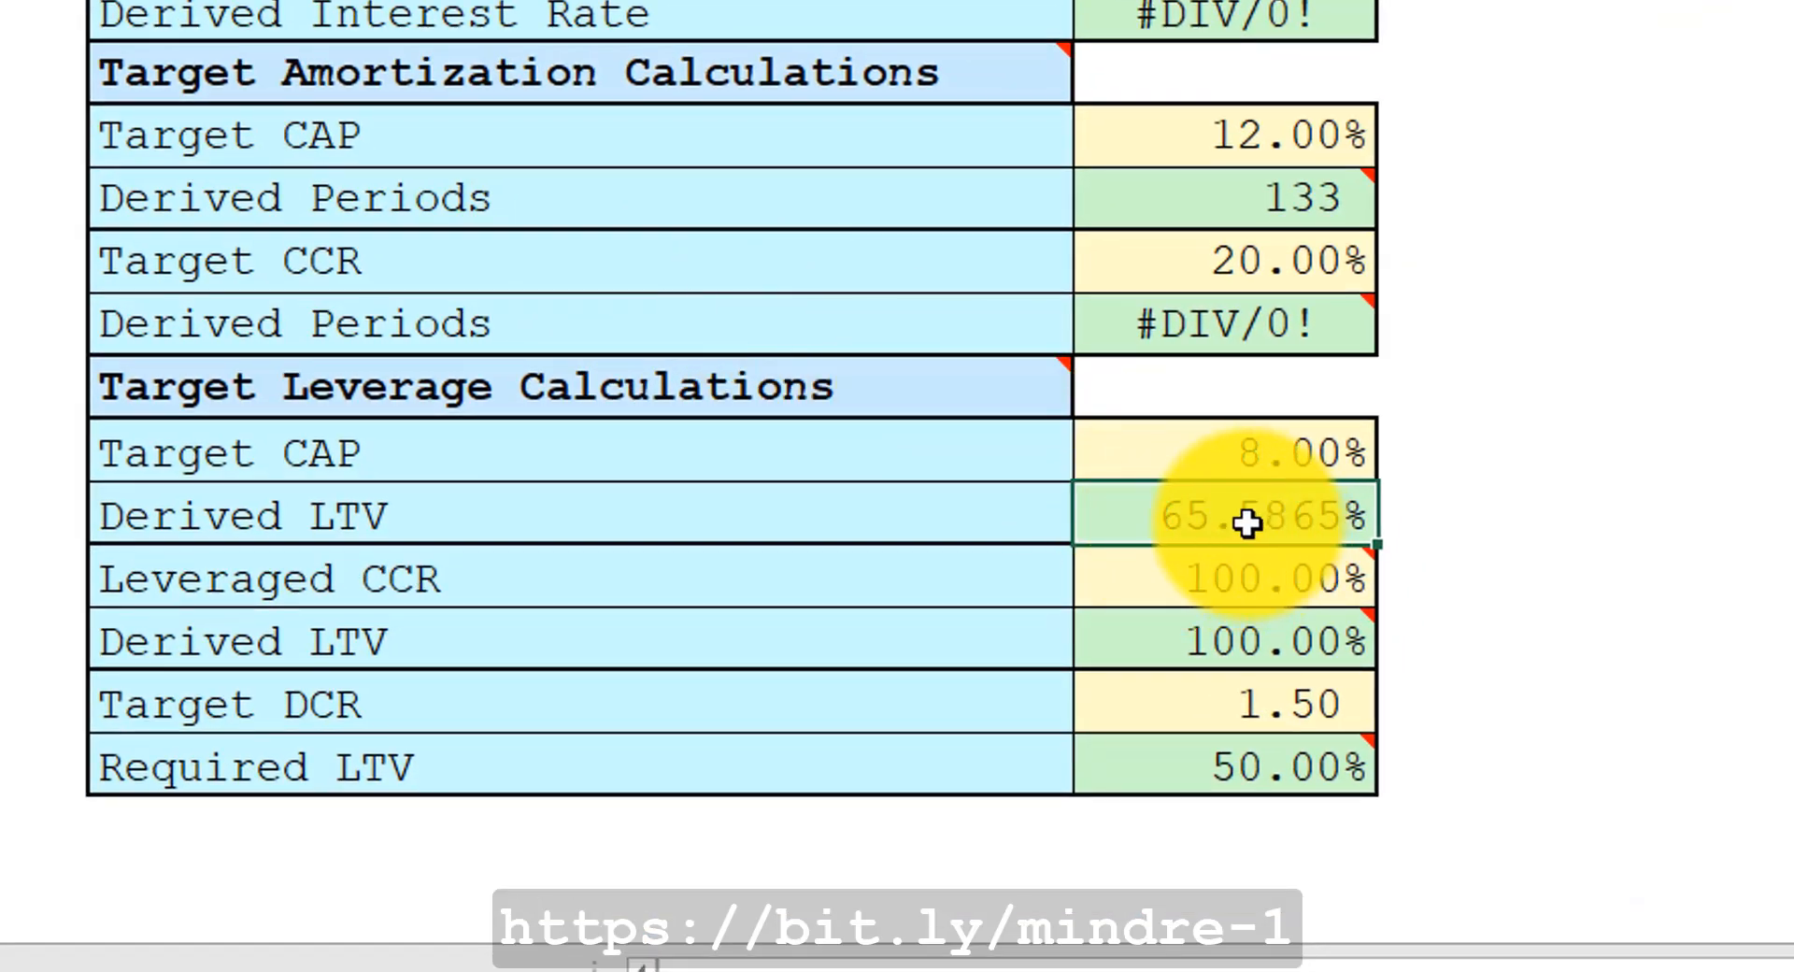
pyautogui.hotkey('ctrl', 'c')
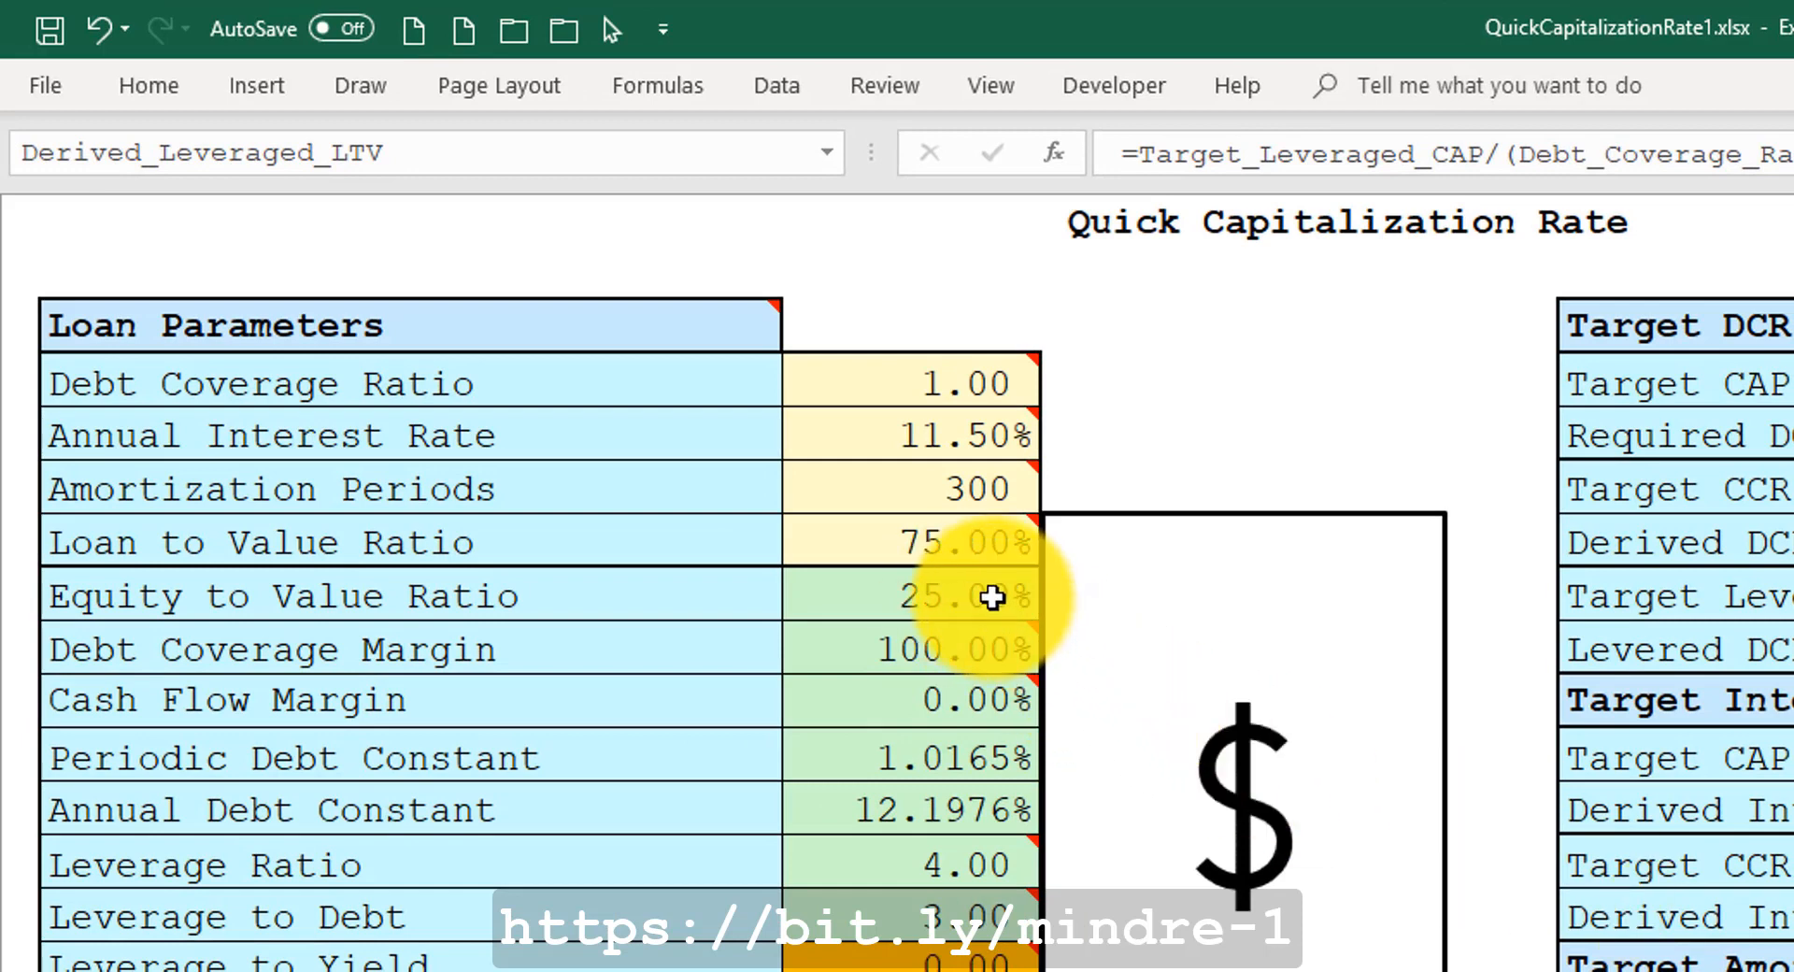
pyautogui.click(859, 537)
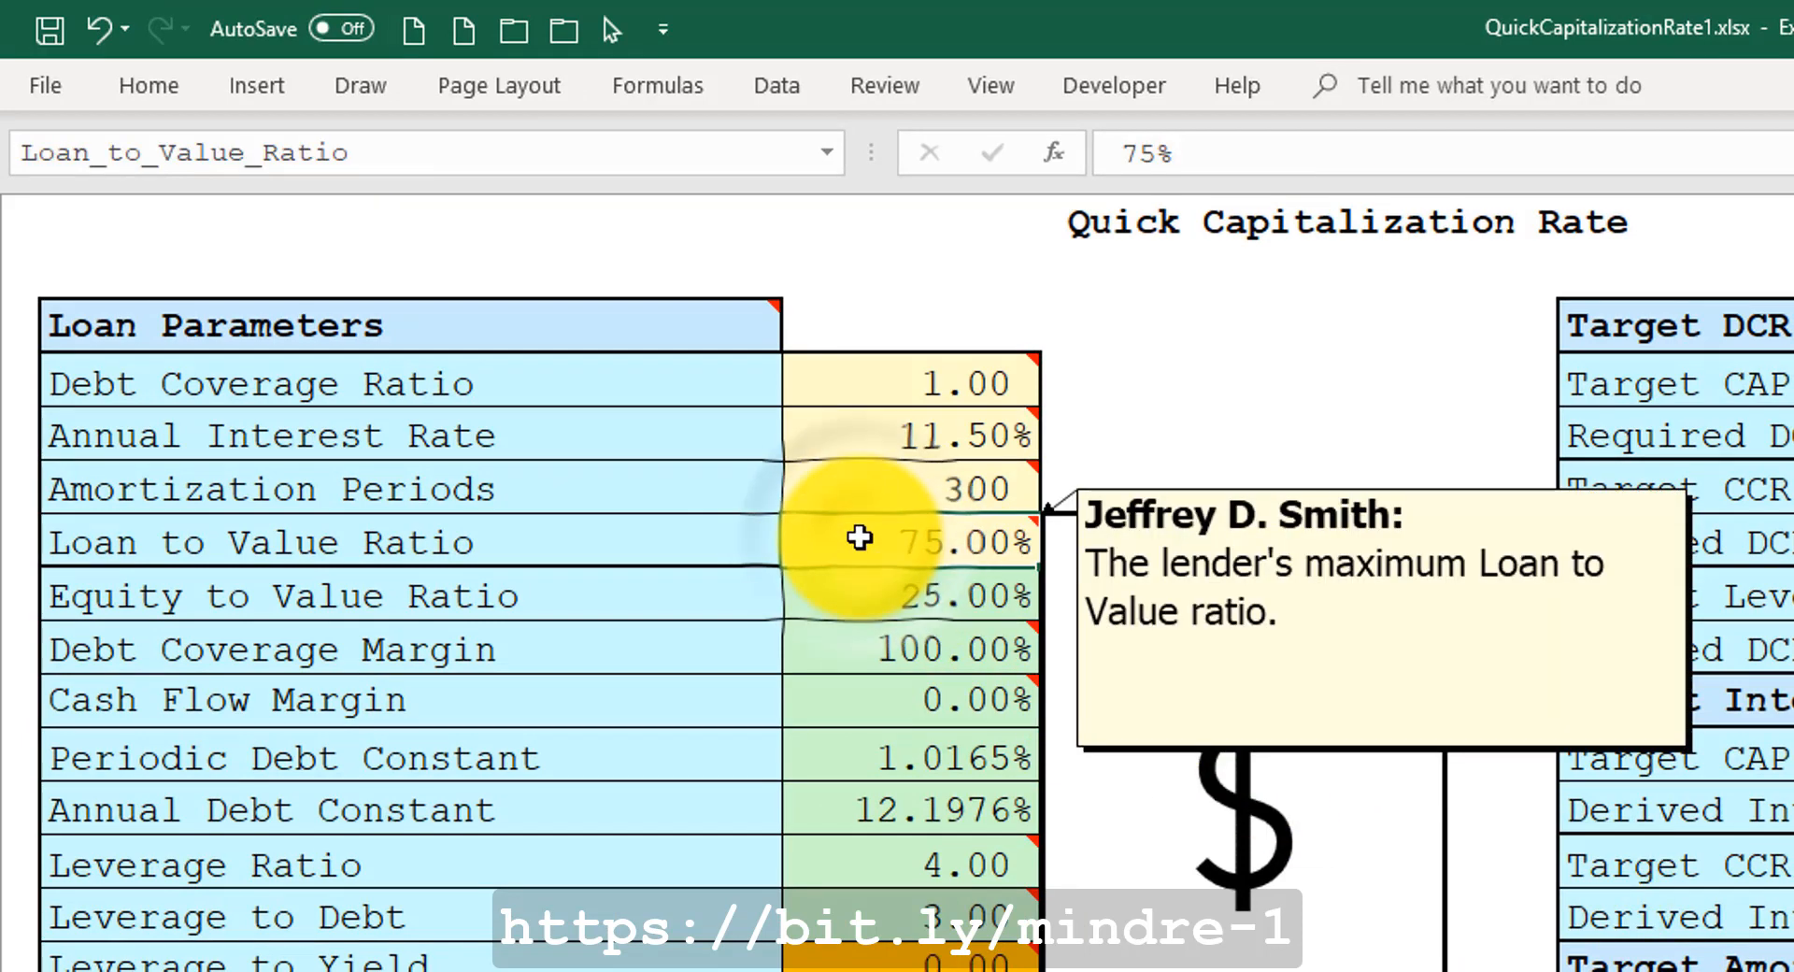
pyautogui.rightClick(860, 537)
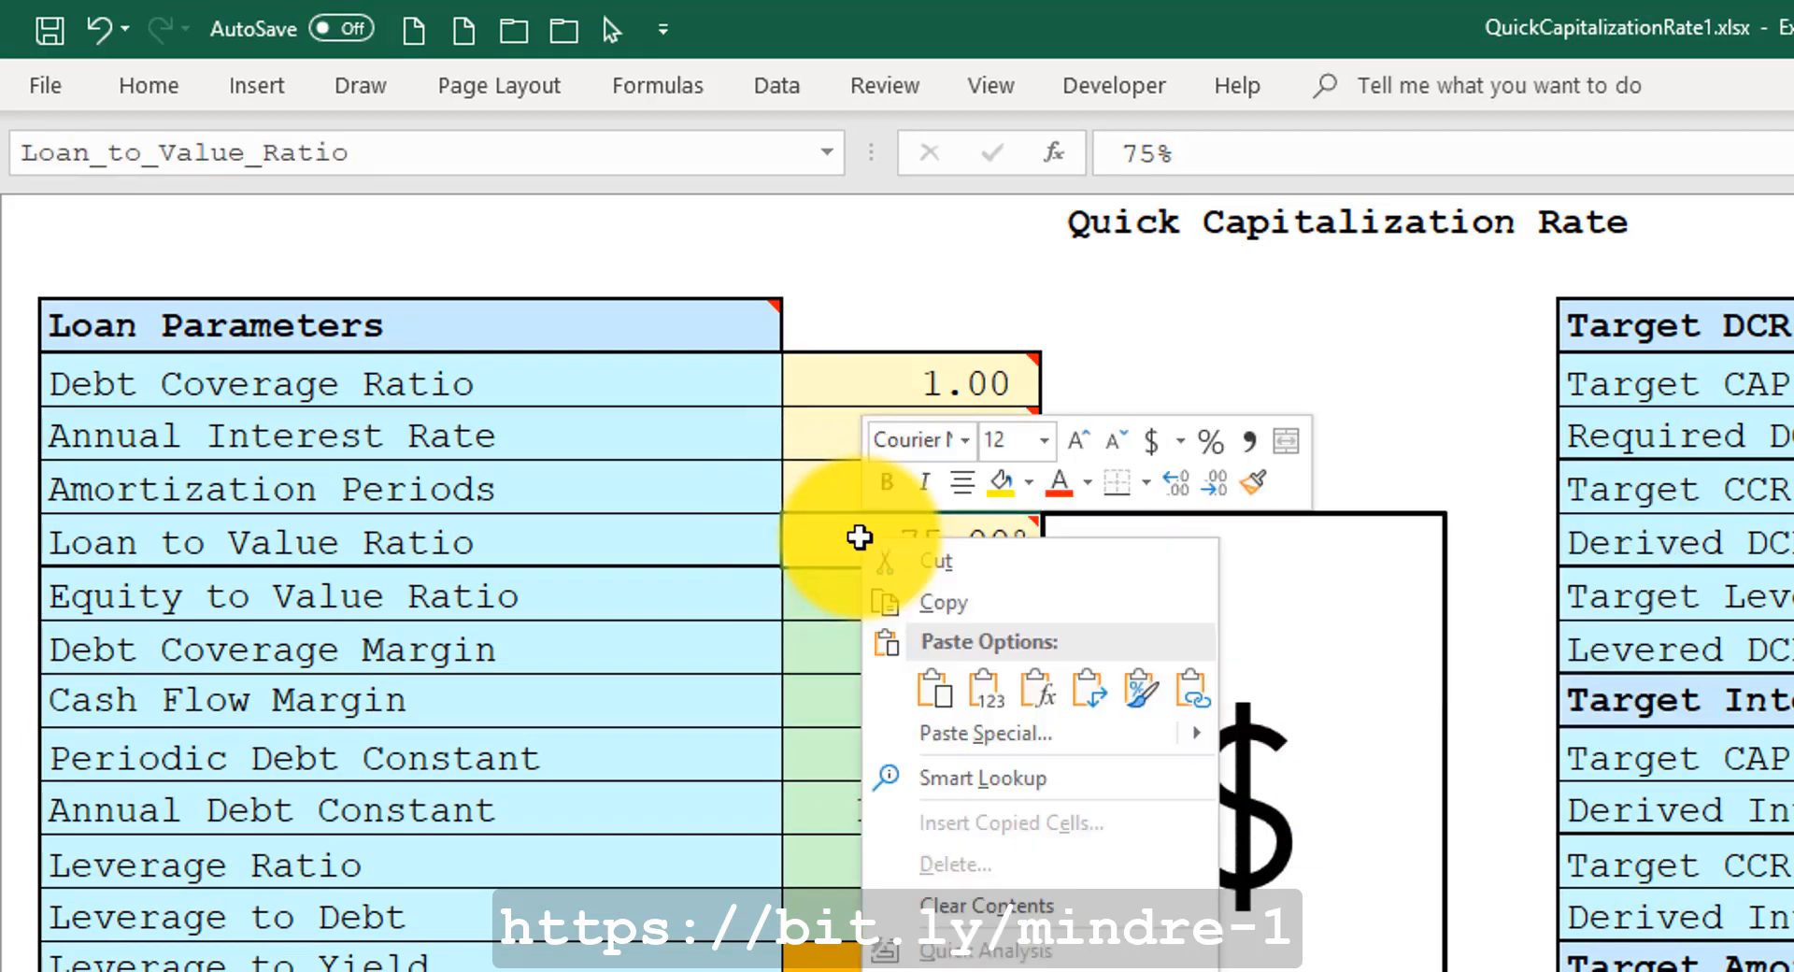
pyautogui.click(972, 684)
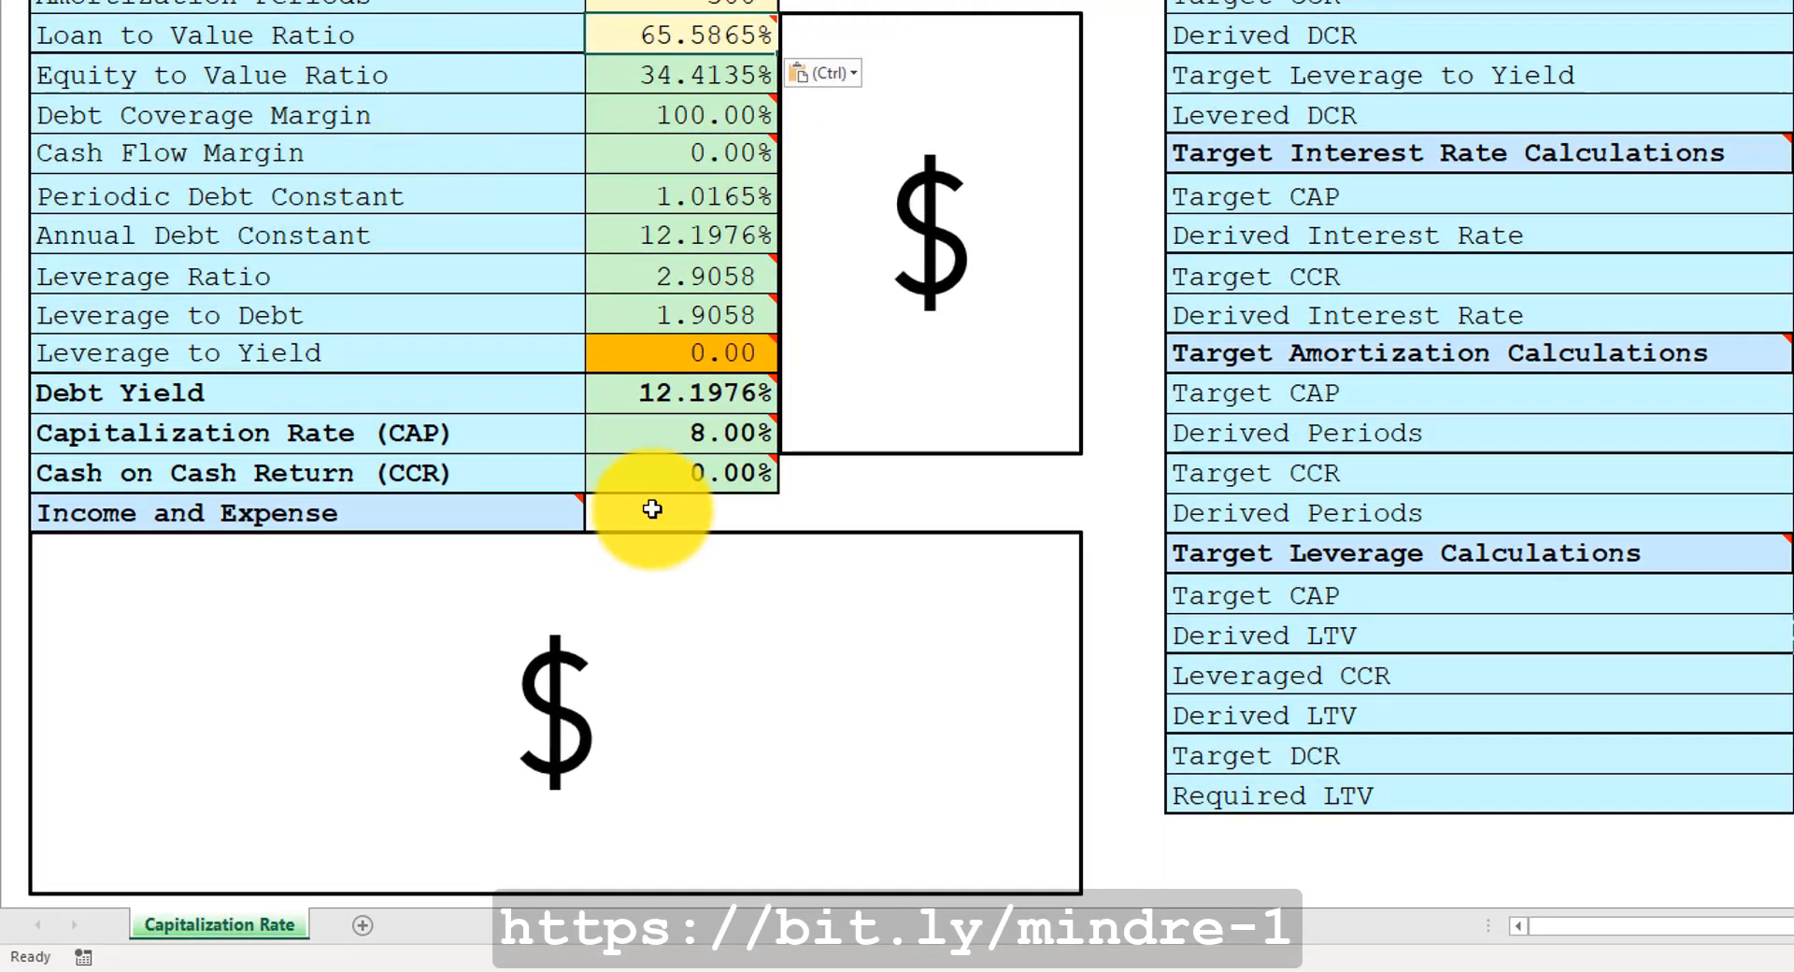
# Delete the dollar-sign placeholder picture covering the Income and Expense section.
pyautogui.click(653, 432)
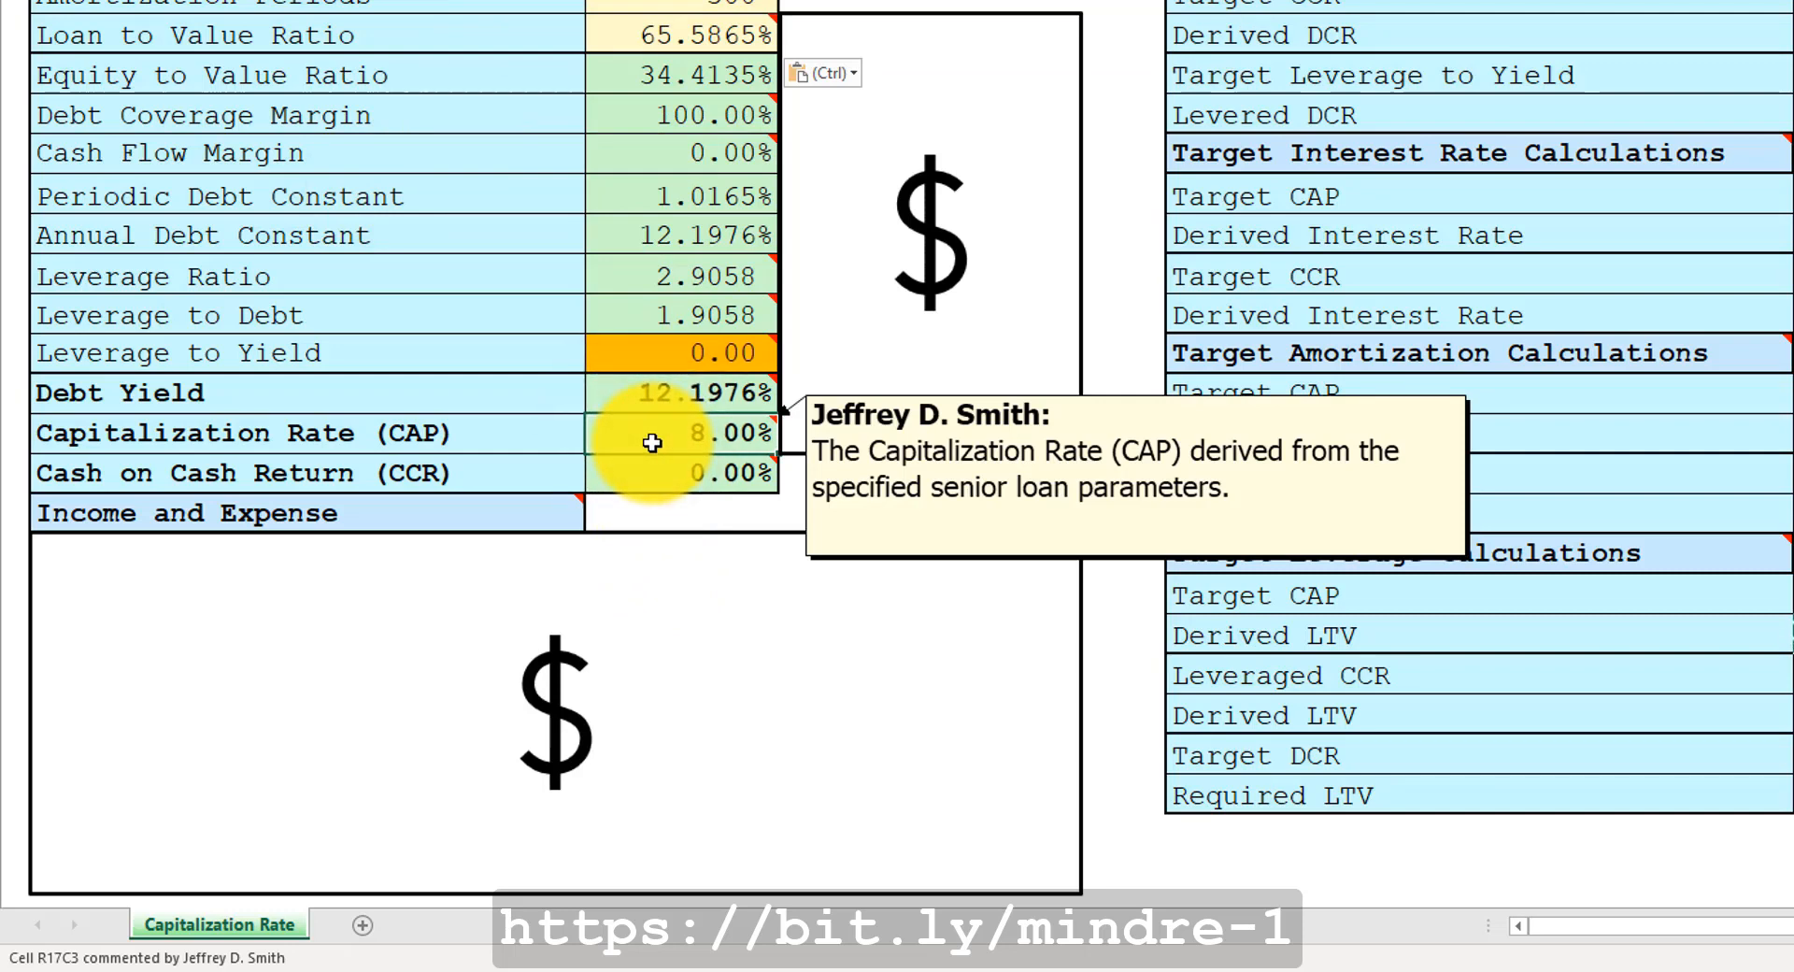
pyautogui.moveTo(659, 473)
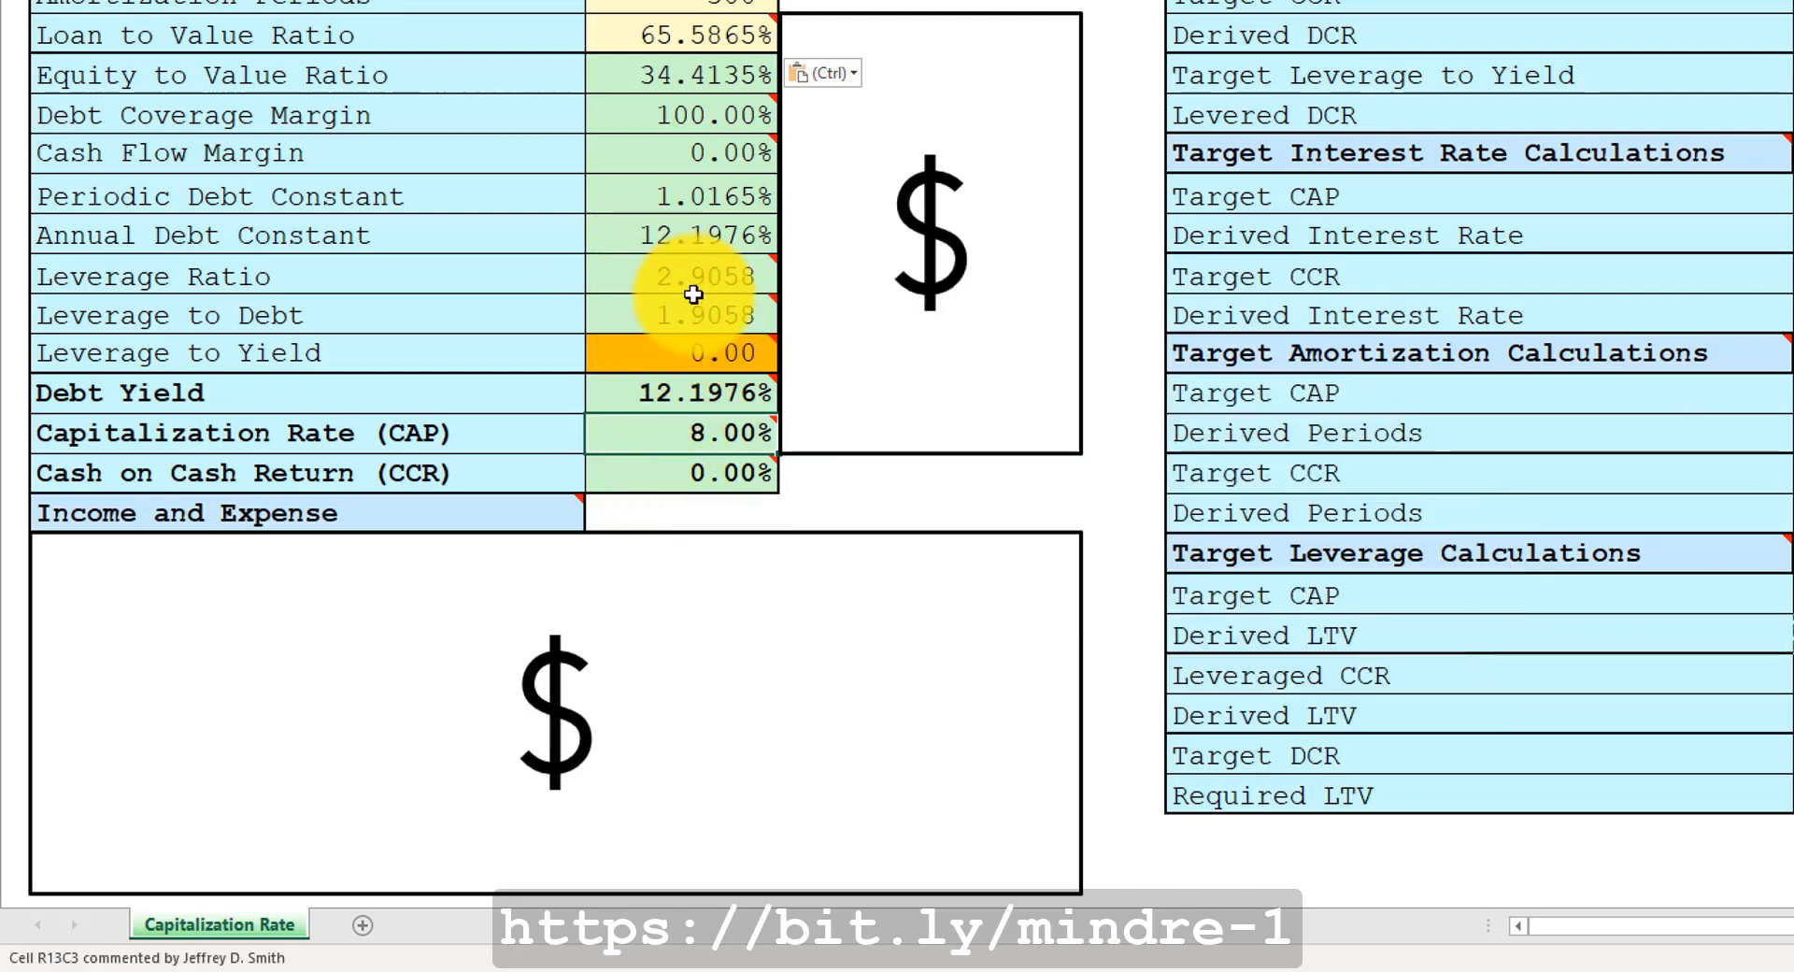
pyautogui.moveTo(664, 437)
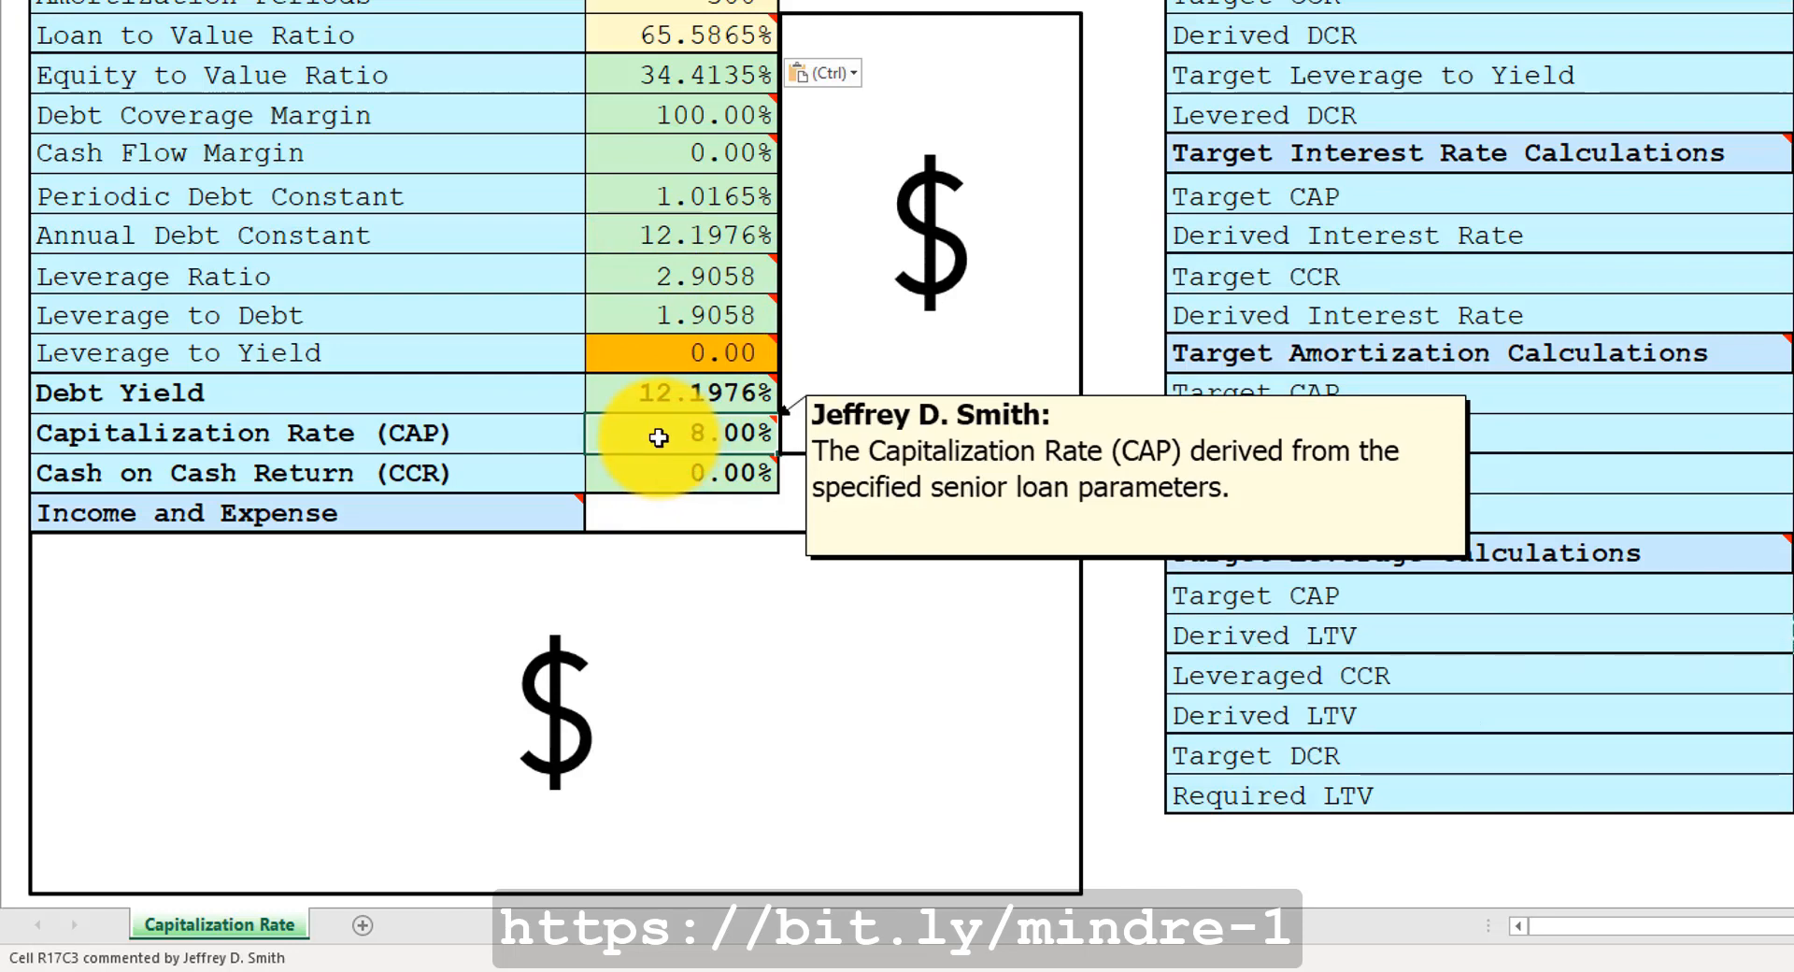
pyautogui.moveTo(639, 34)
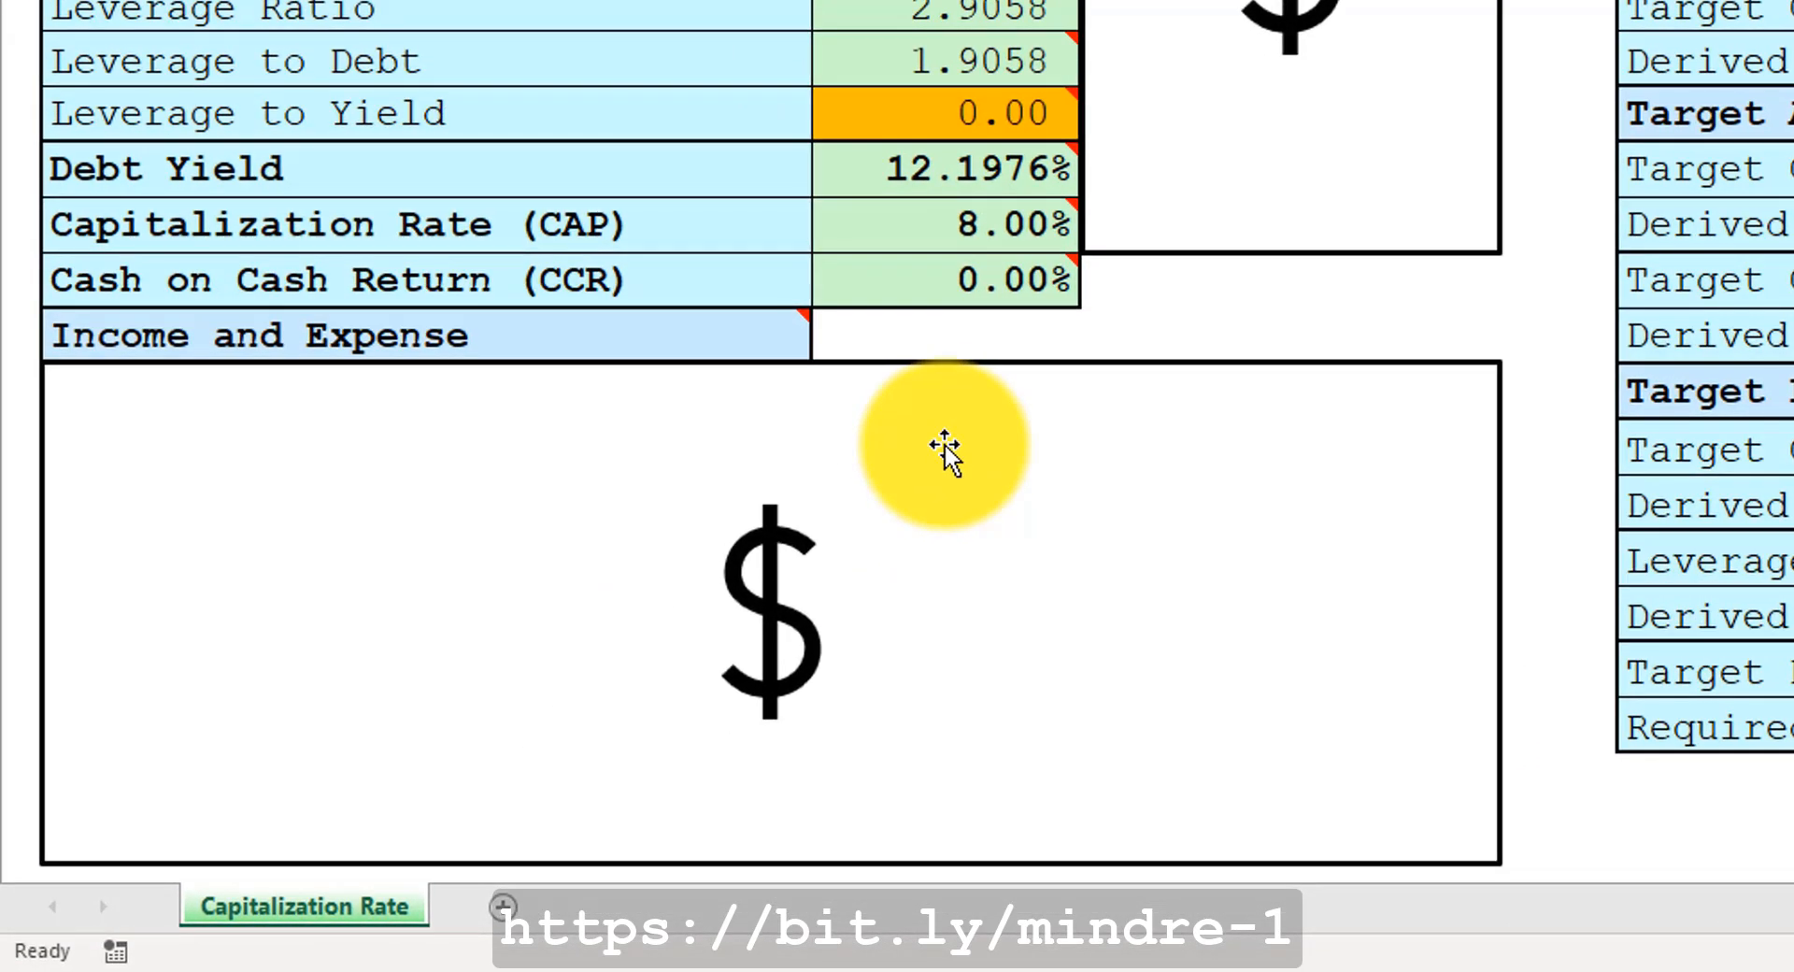
pyautogui.click(944, 444)
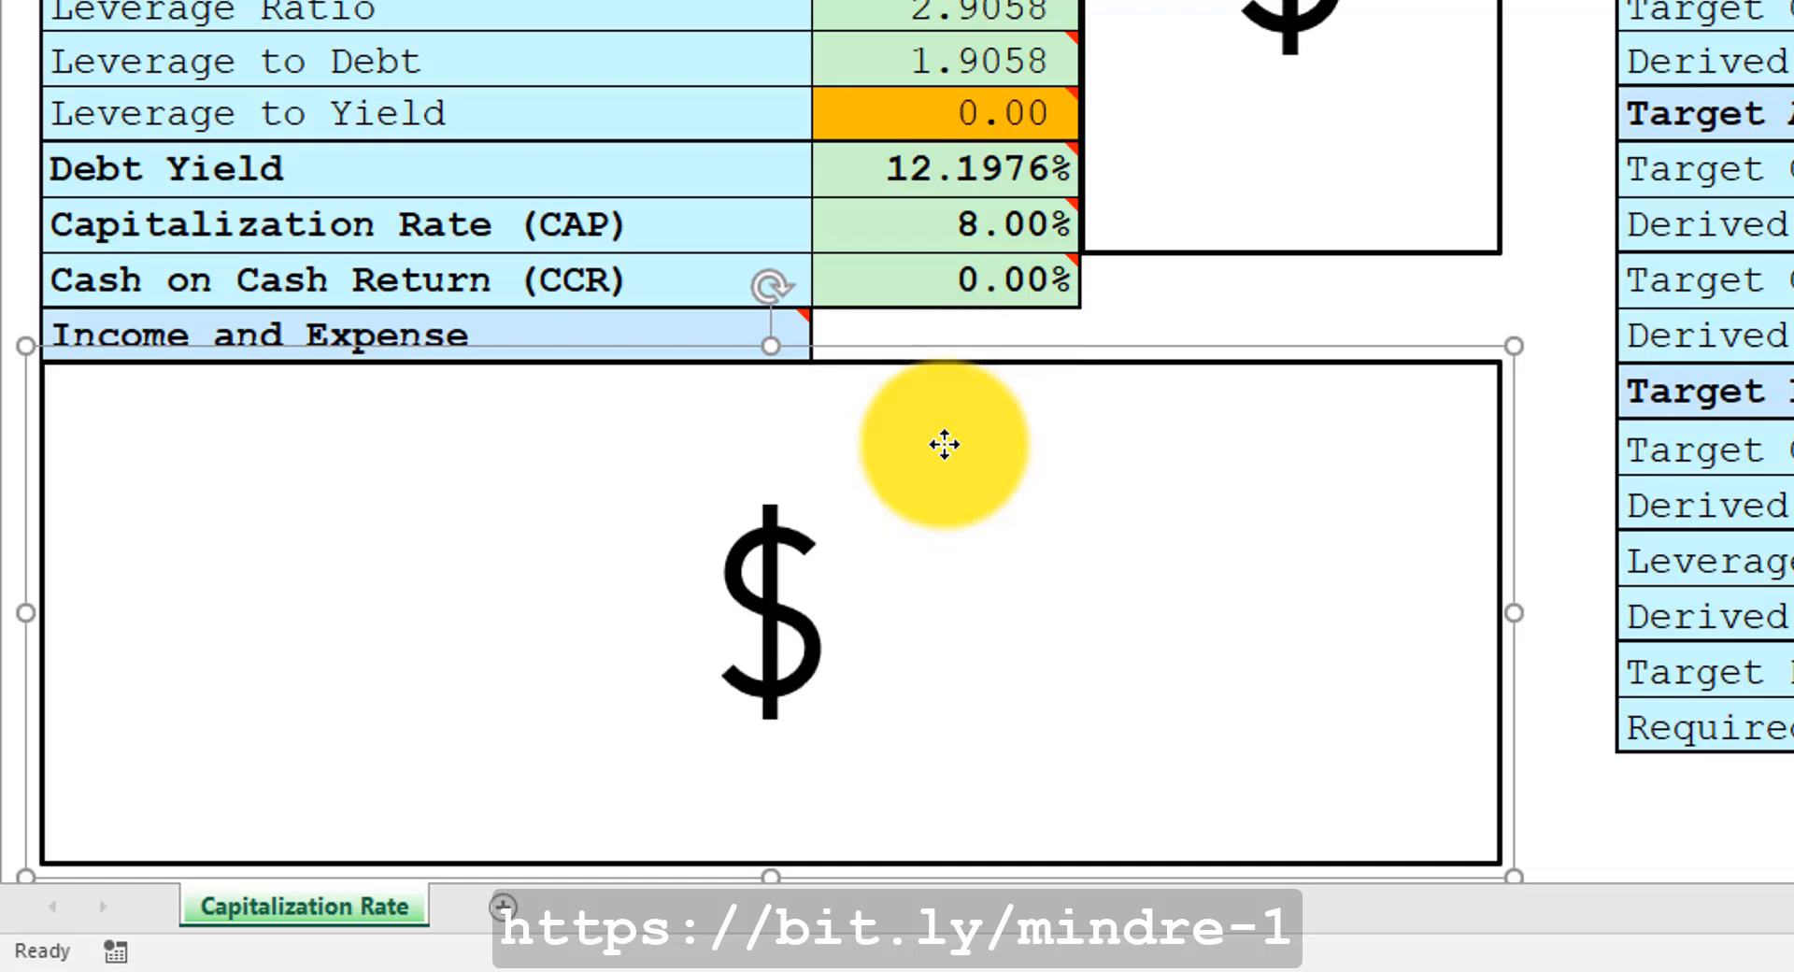
pyautogui.press('Delete')
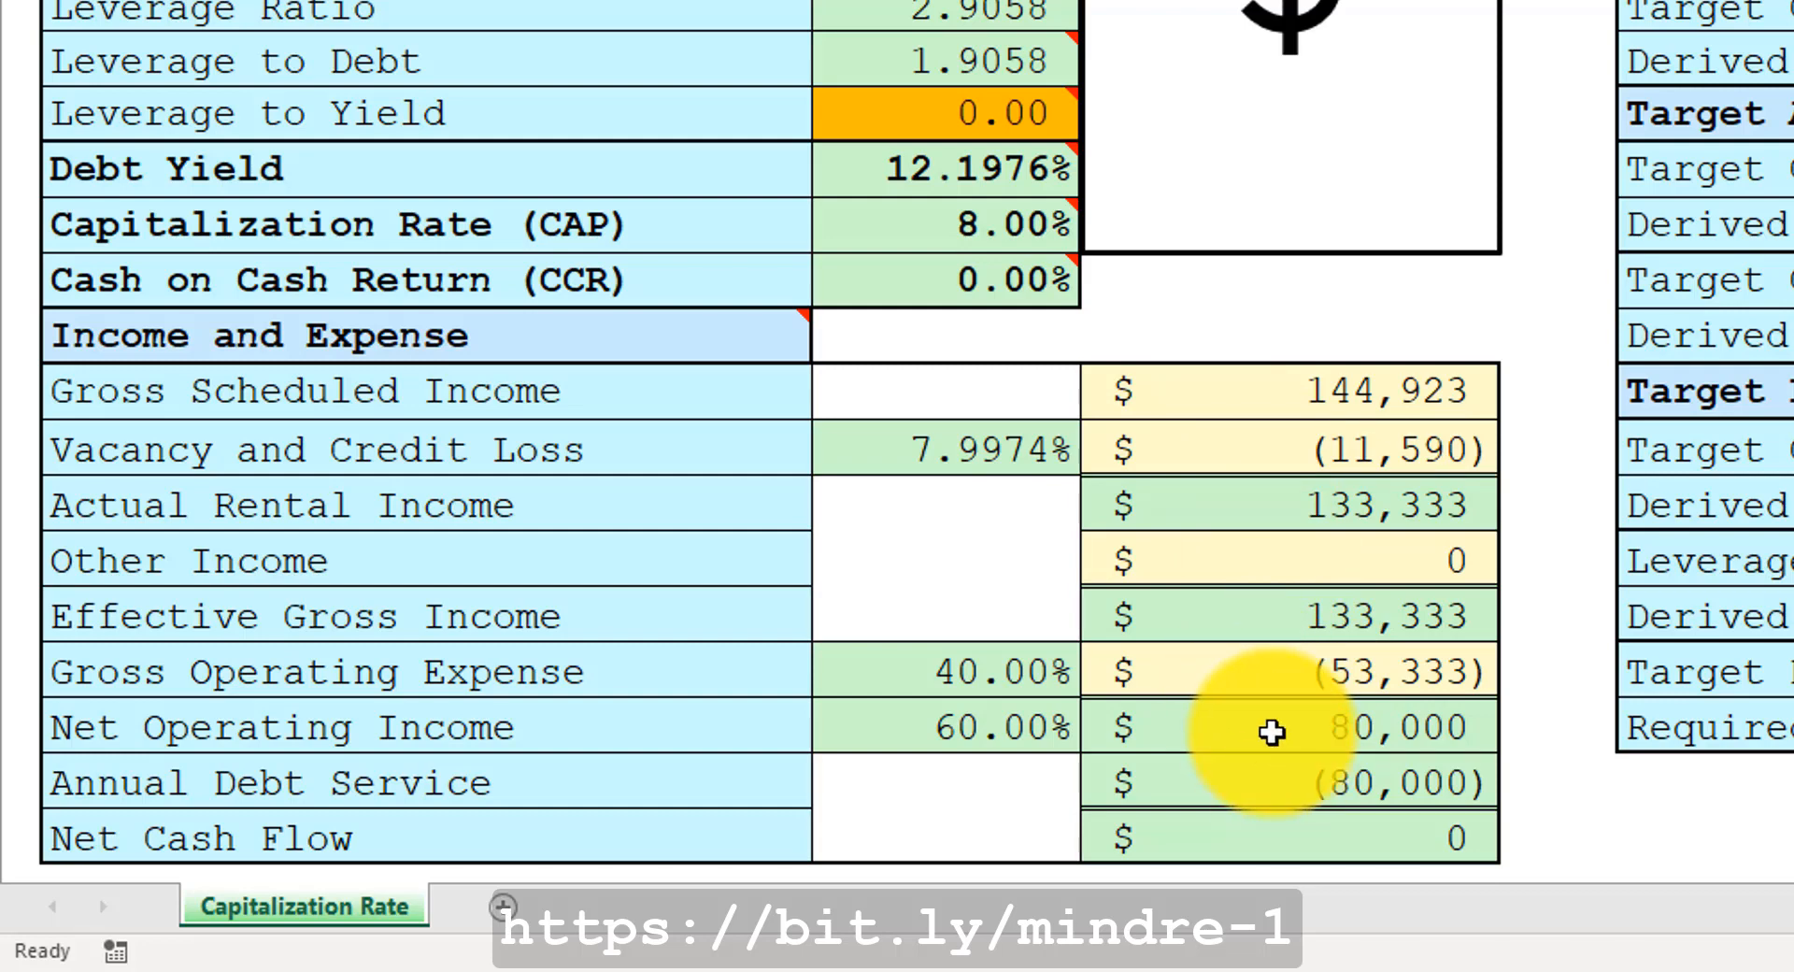
# Inspect the Net Operating Income, Annual Debt Service and Net Cash Flow cells.
pyautogui.click(1271, 731)
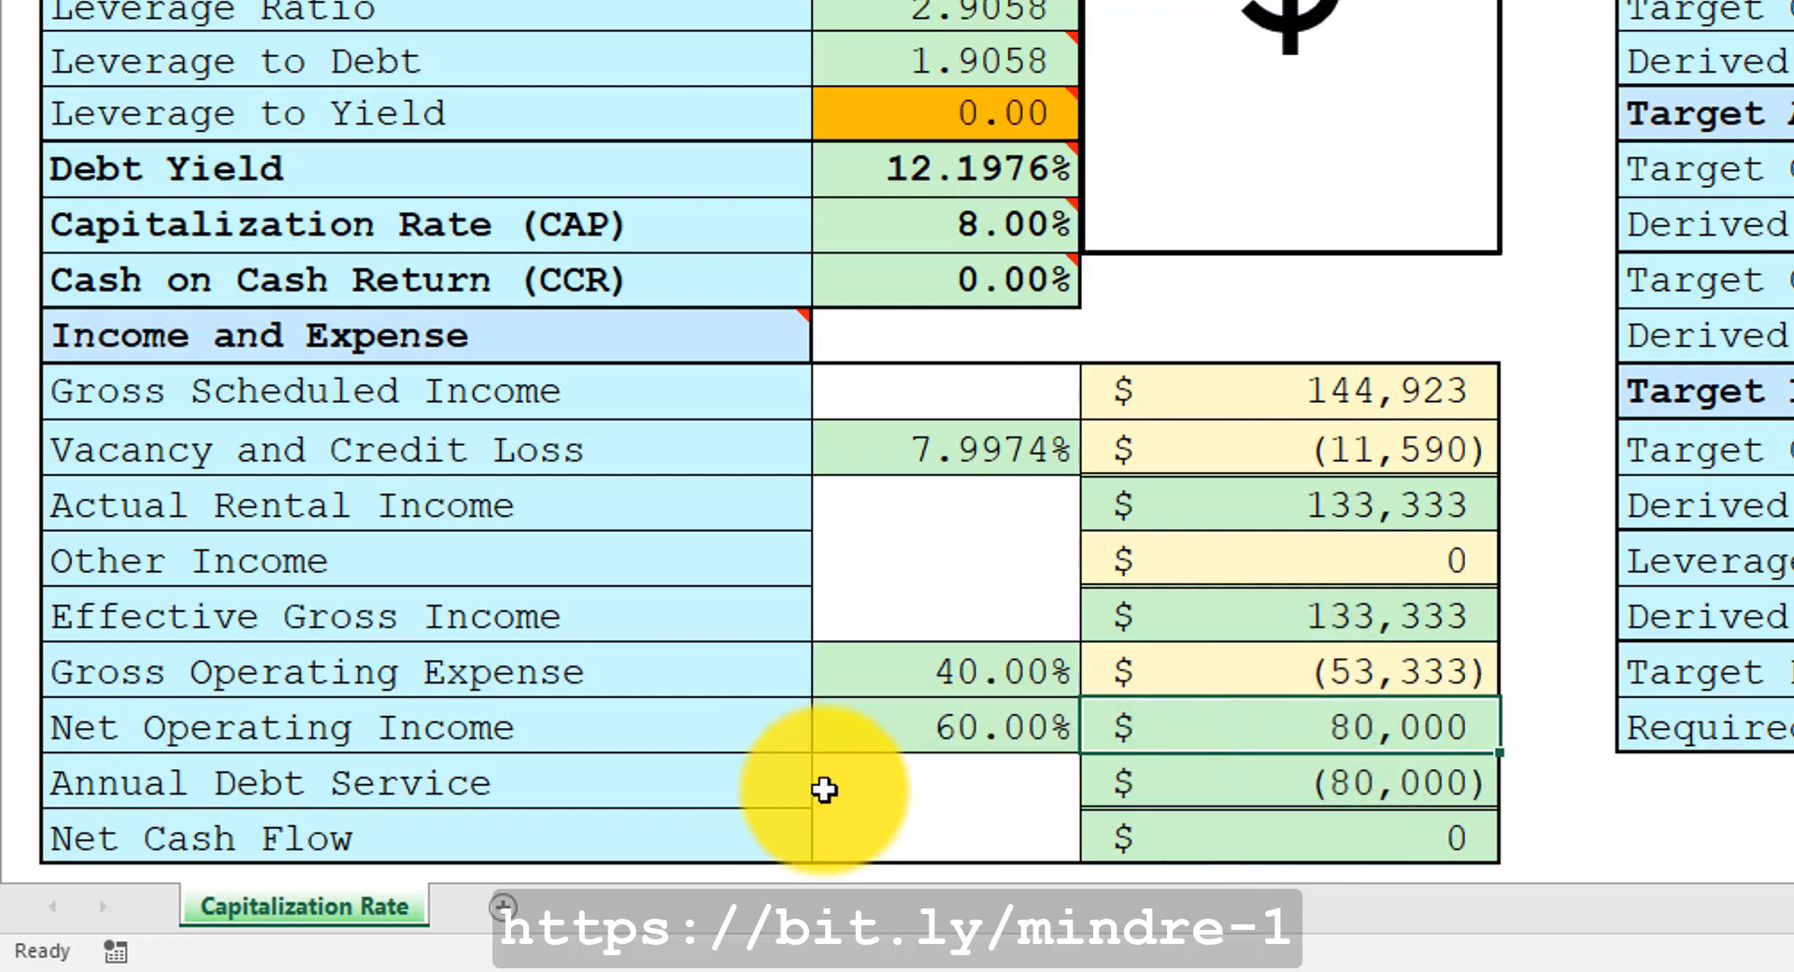
pyautogui.click(1268, 777)
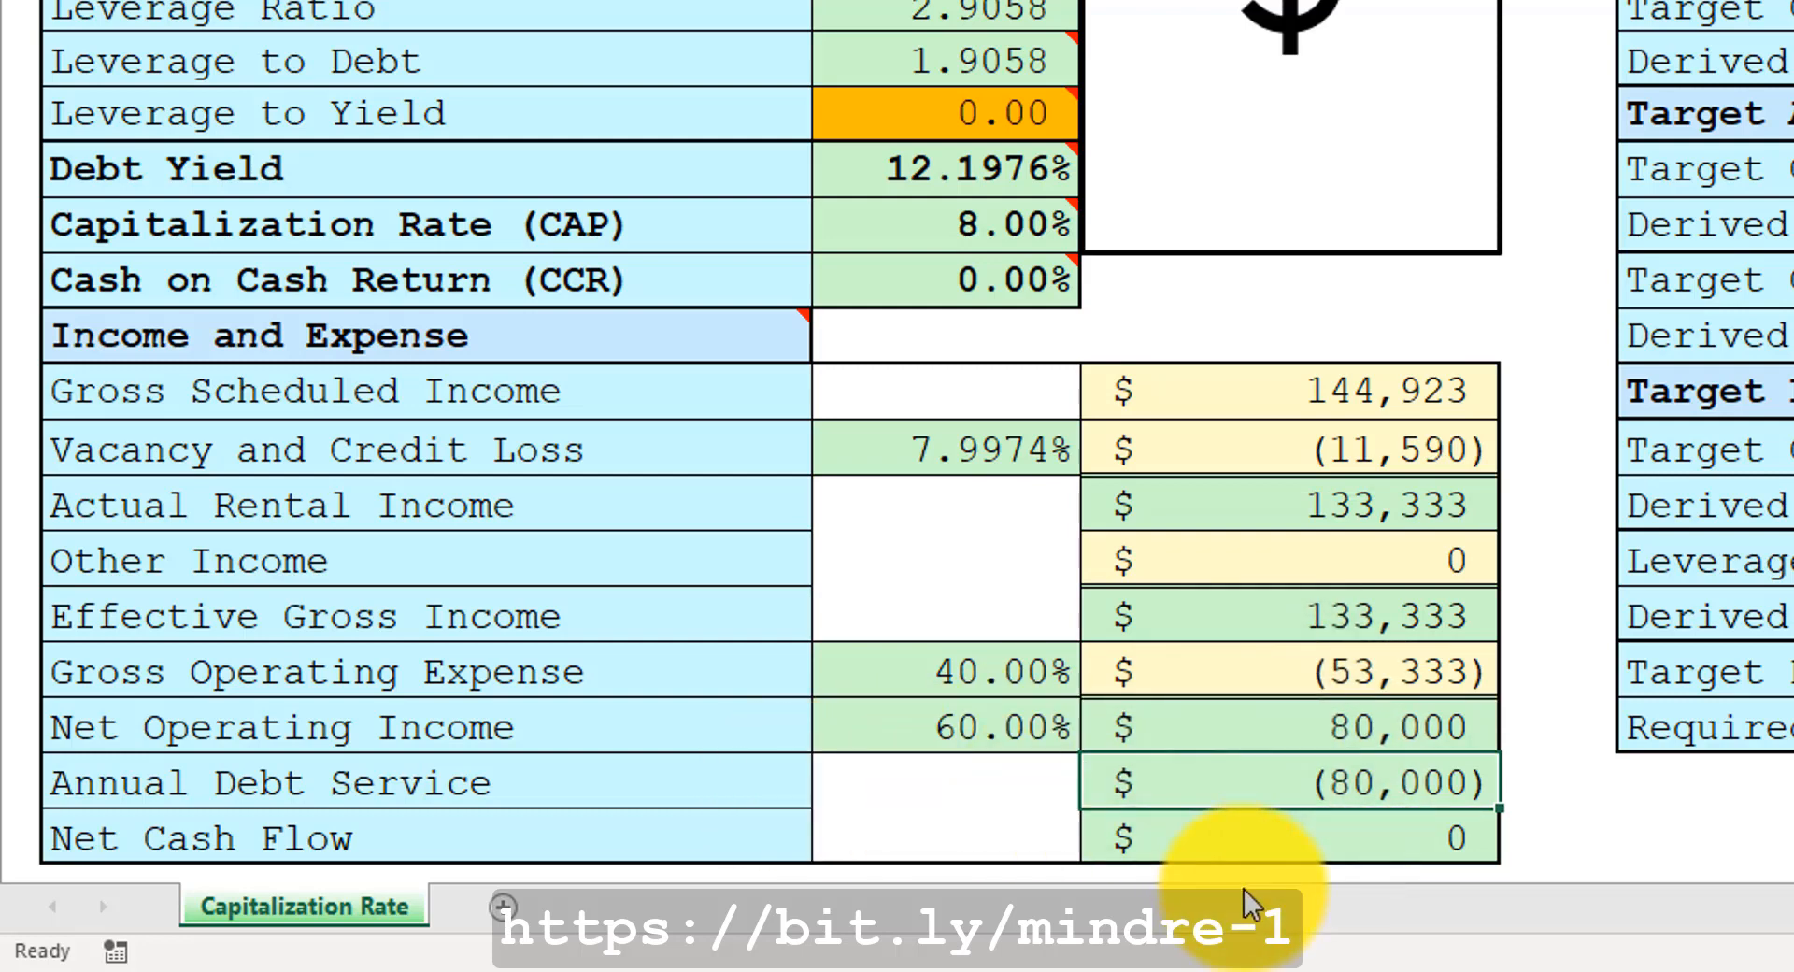
pyautogui.click(1249, 838)
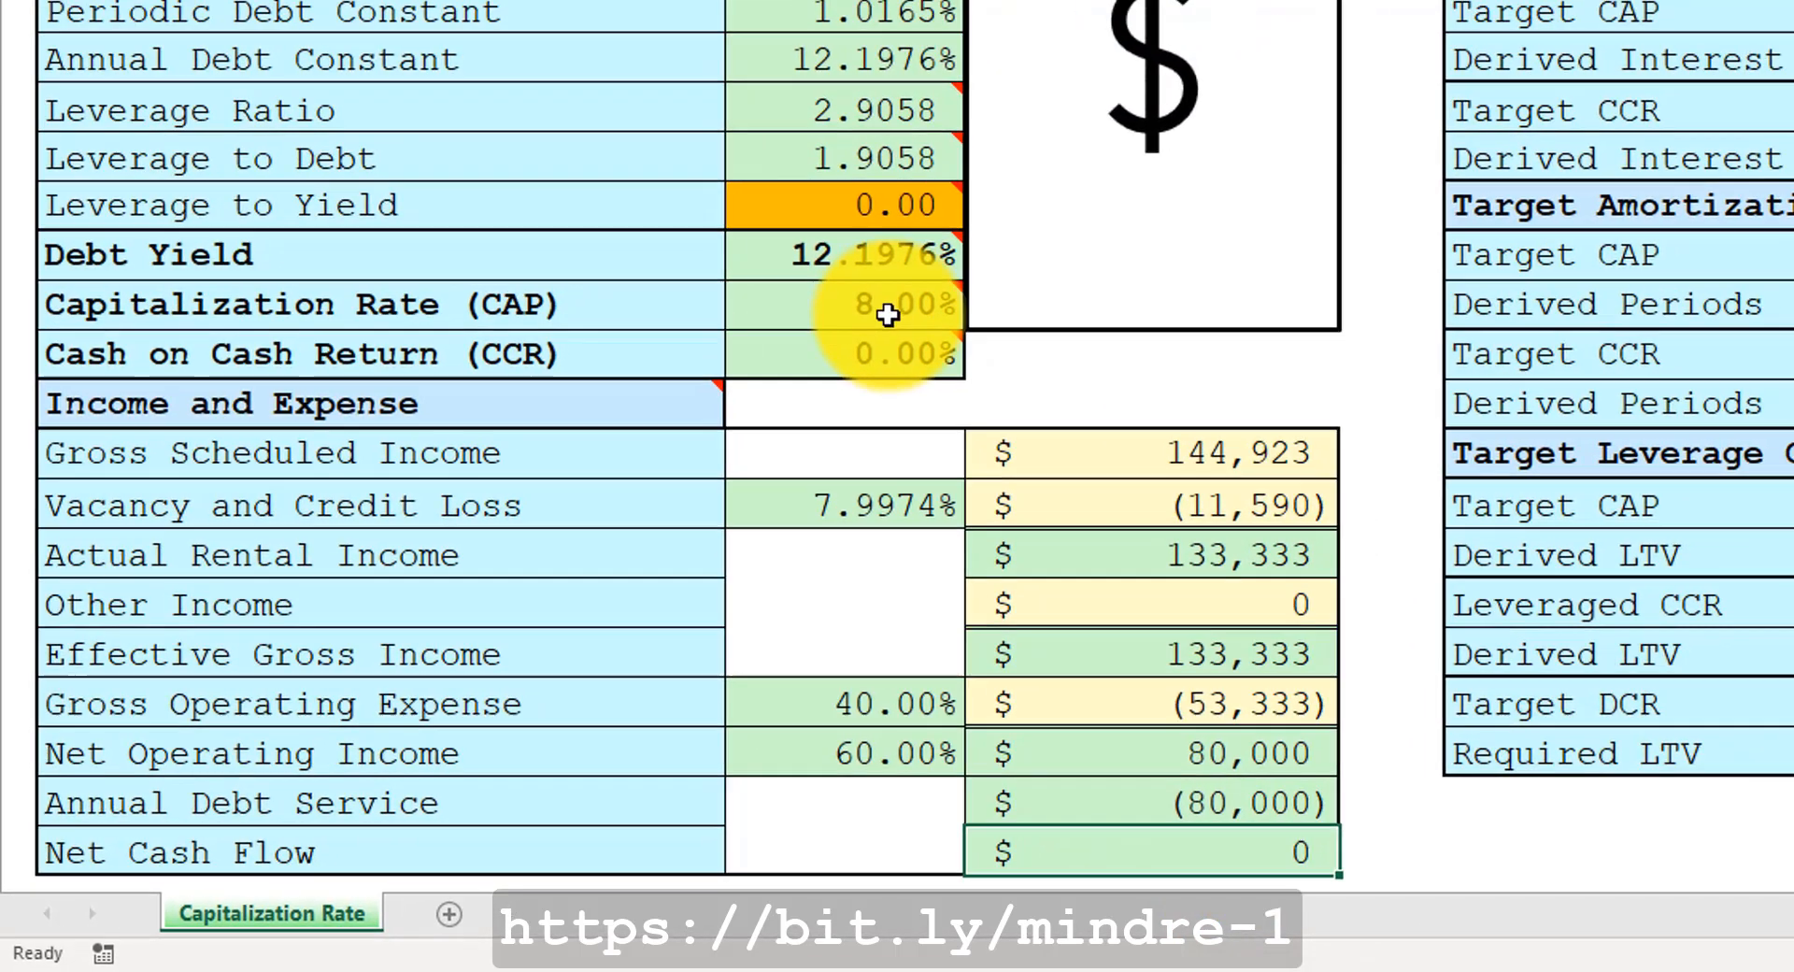
# Delete the second dollar-sign placeholder picture covering the loan, equity and property value amounts.
pyautogui.moveTo(989, 237)
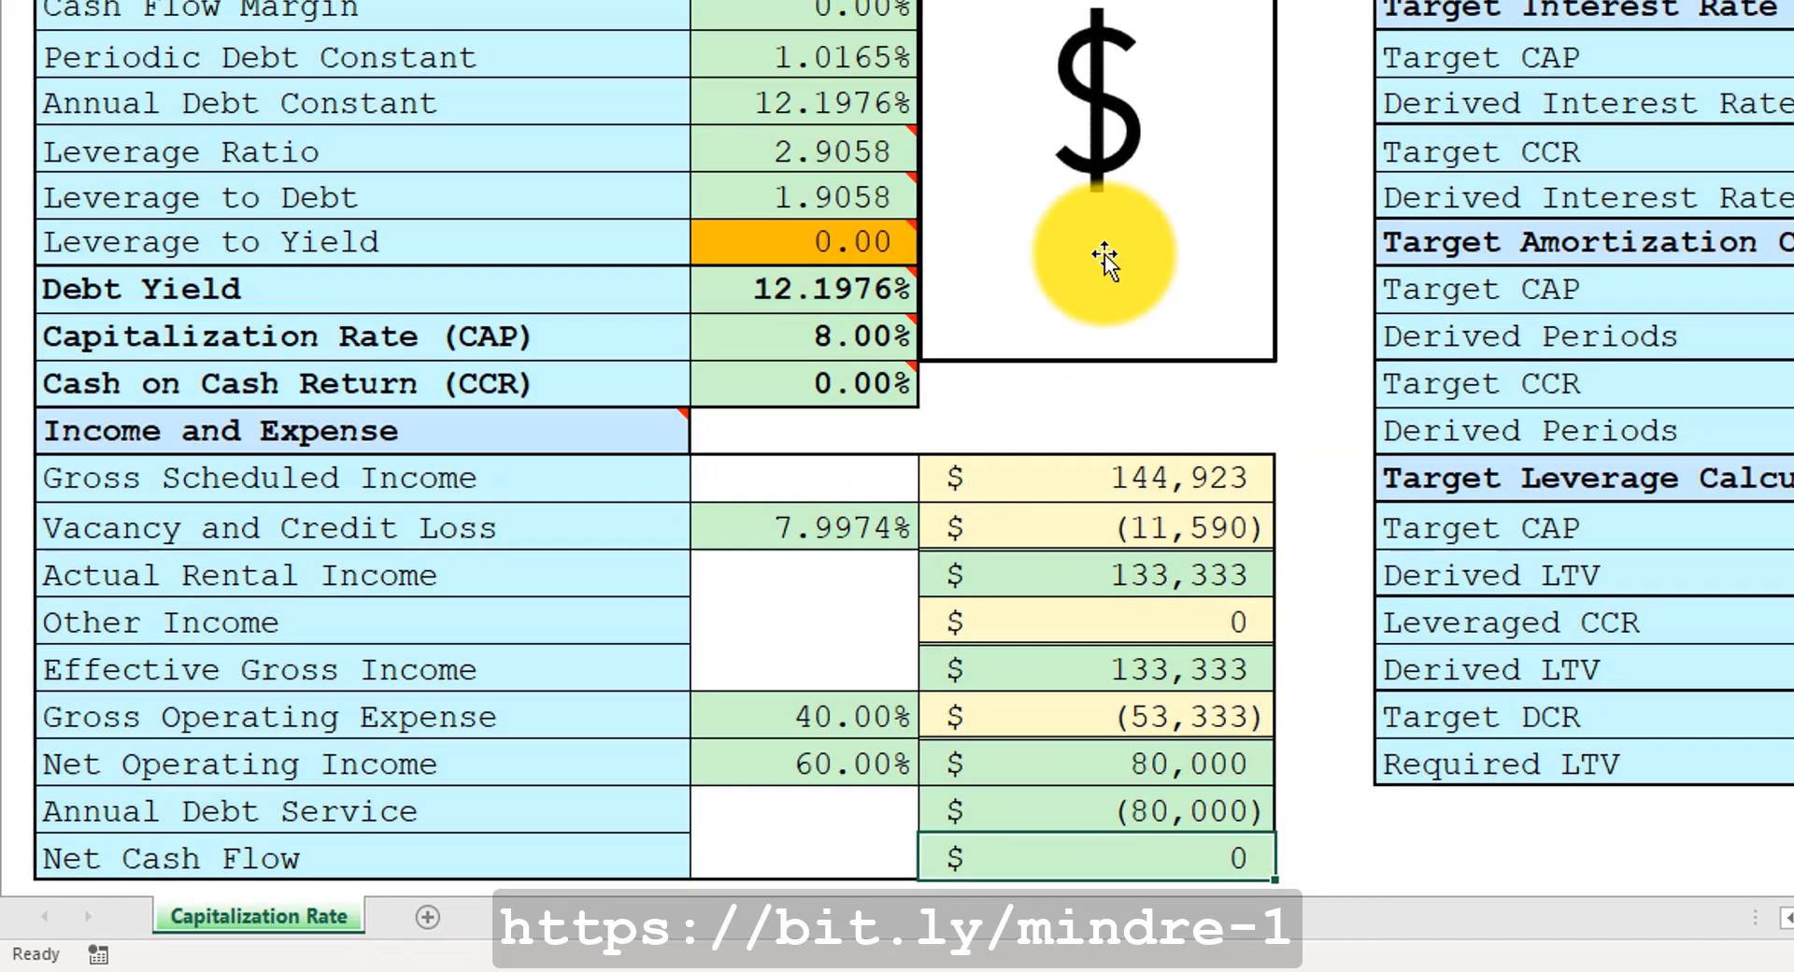
pyautogui.click(1115, 246)
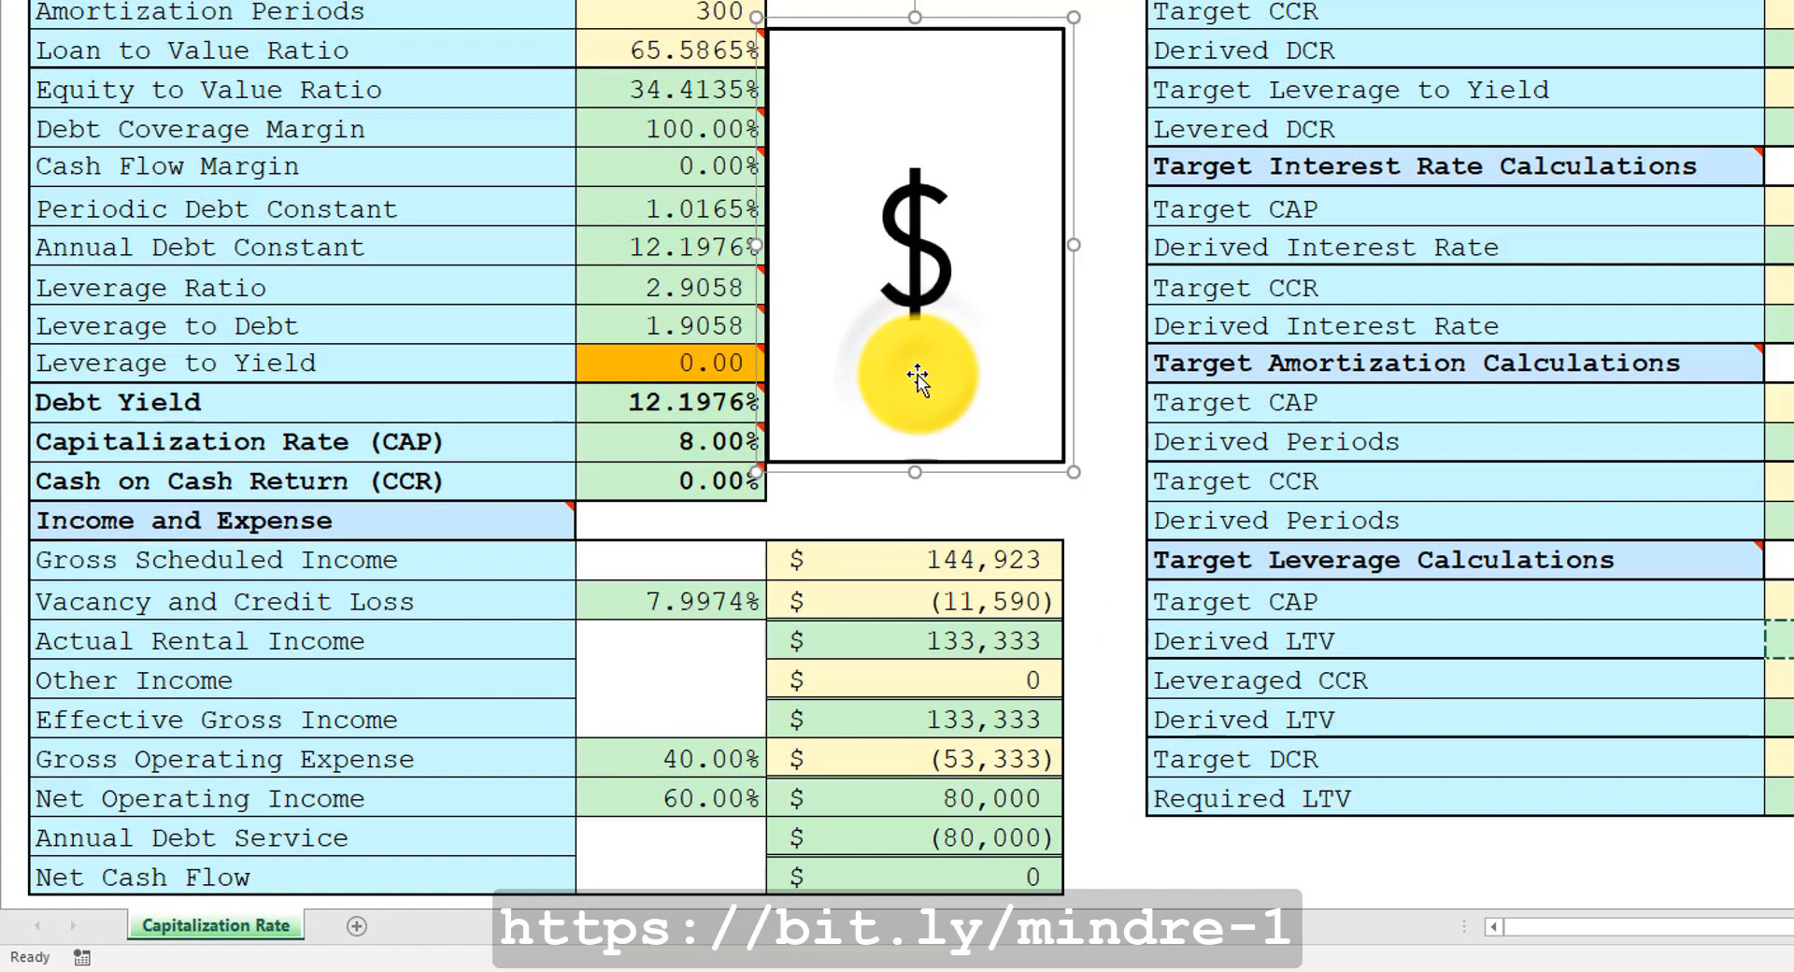
pyautogui.press('Delete')
pyautogui.moveTo(861, 448)
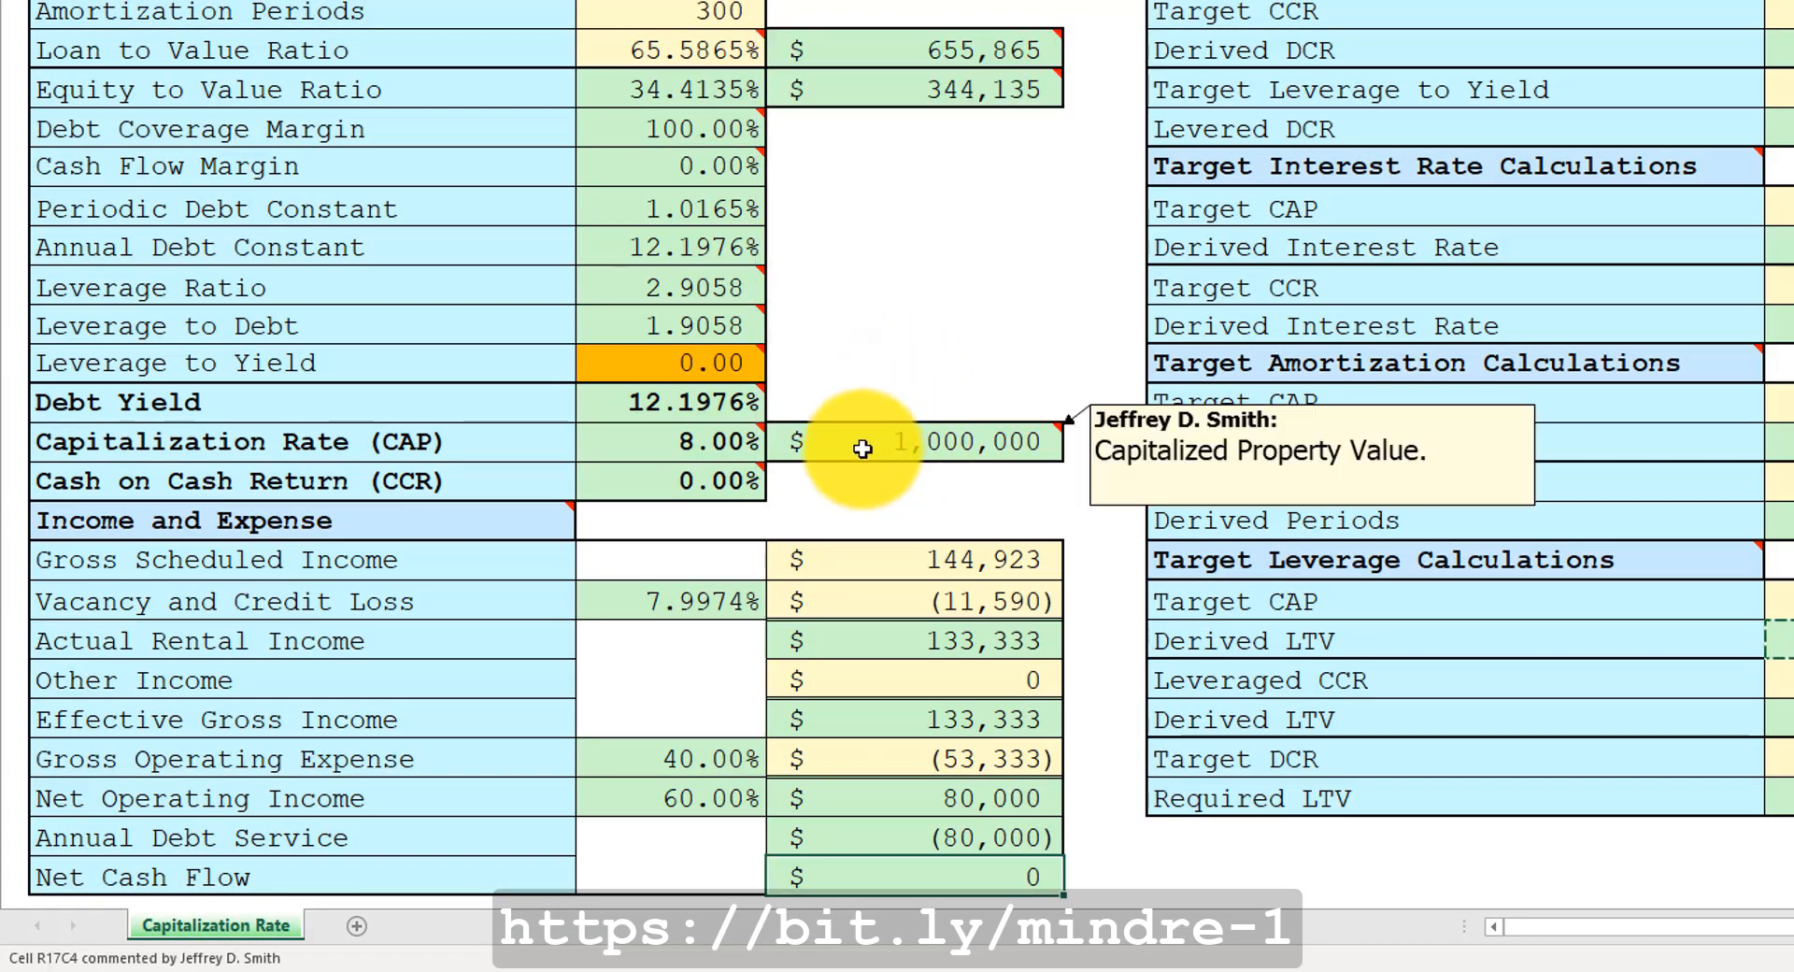
# Inspect the capitalized property value, equity and loan-to-value cells and their notes.
pyautogui.click(860, 450)
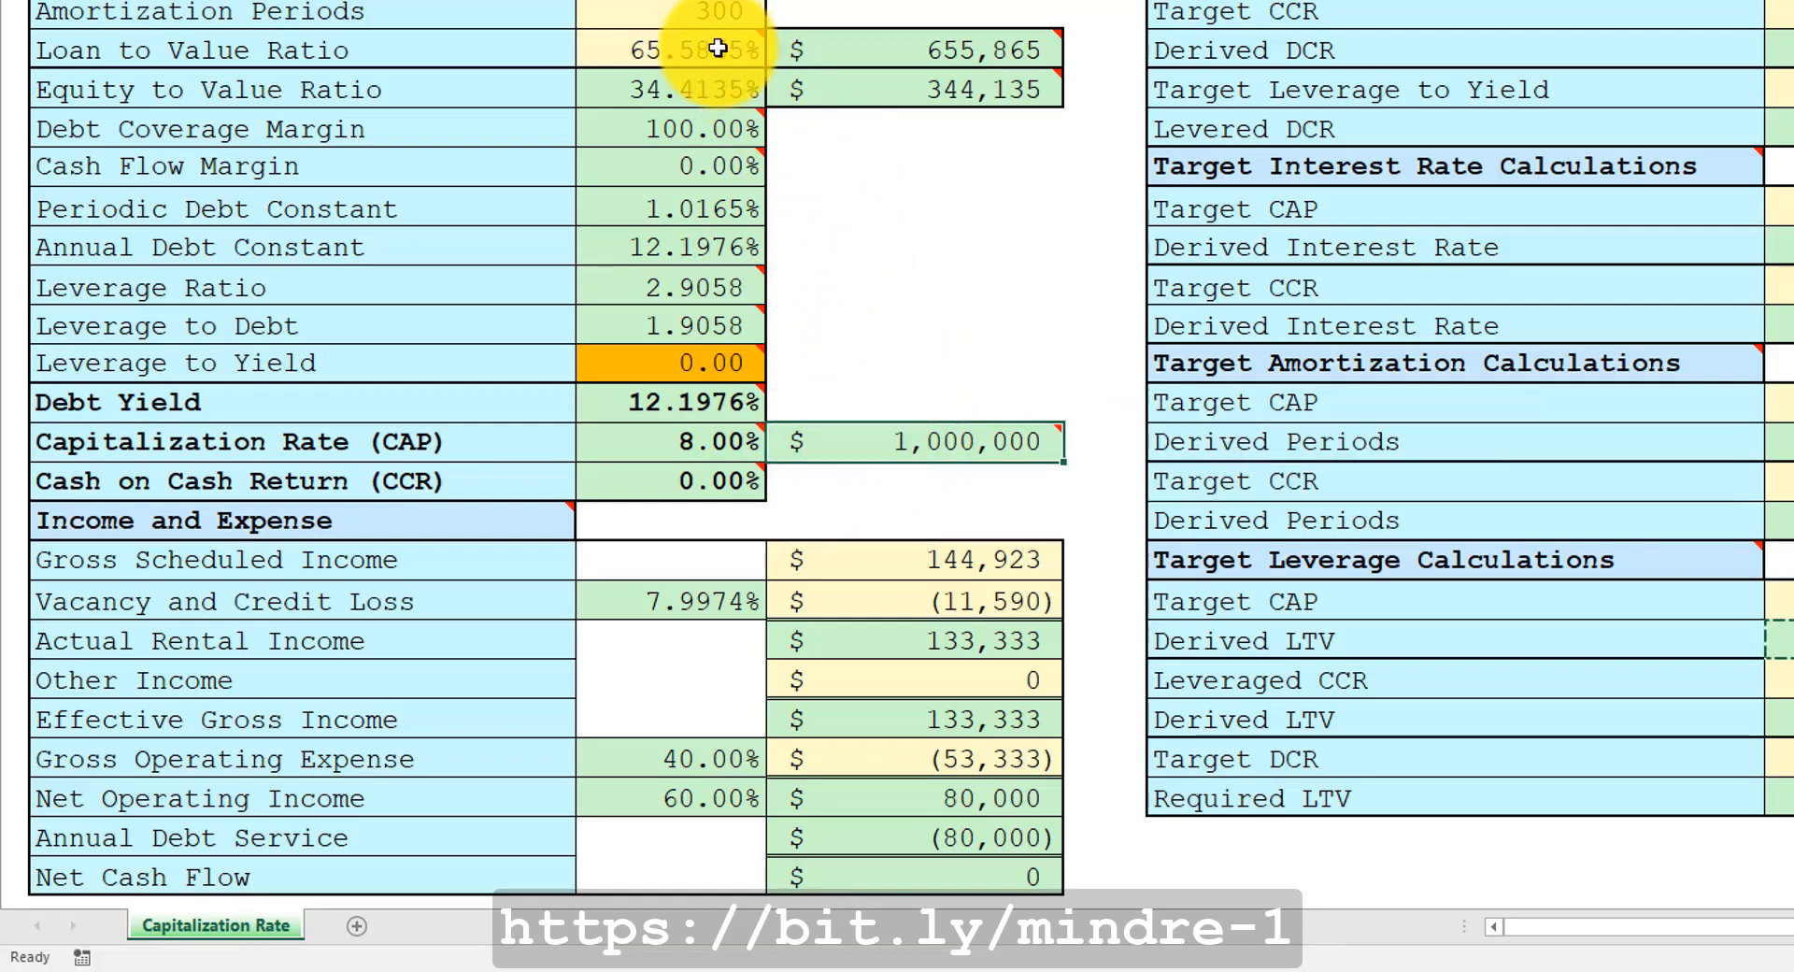
pyautogui.click(855, 85)
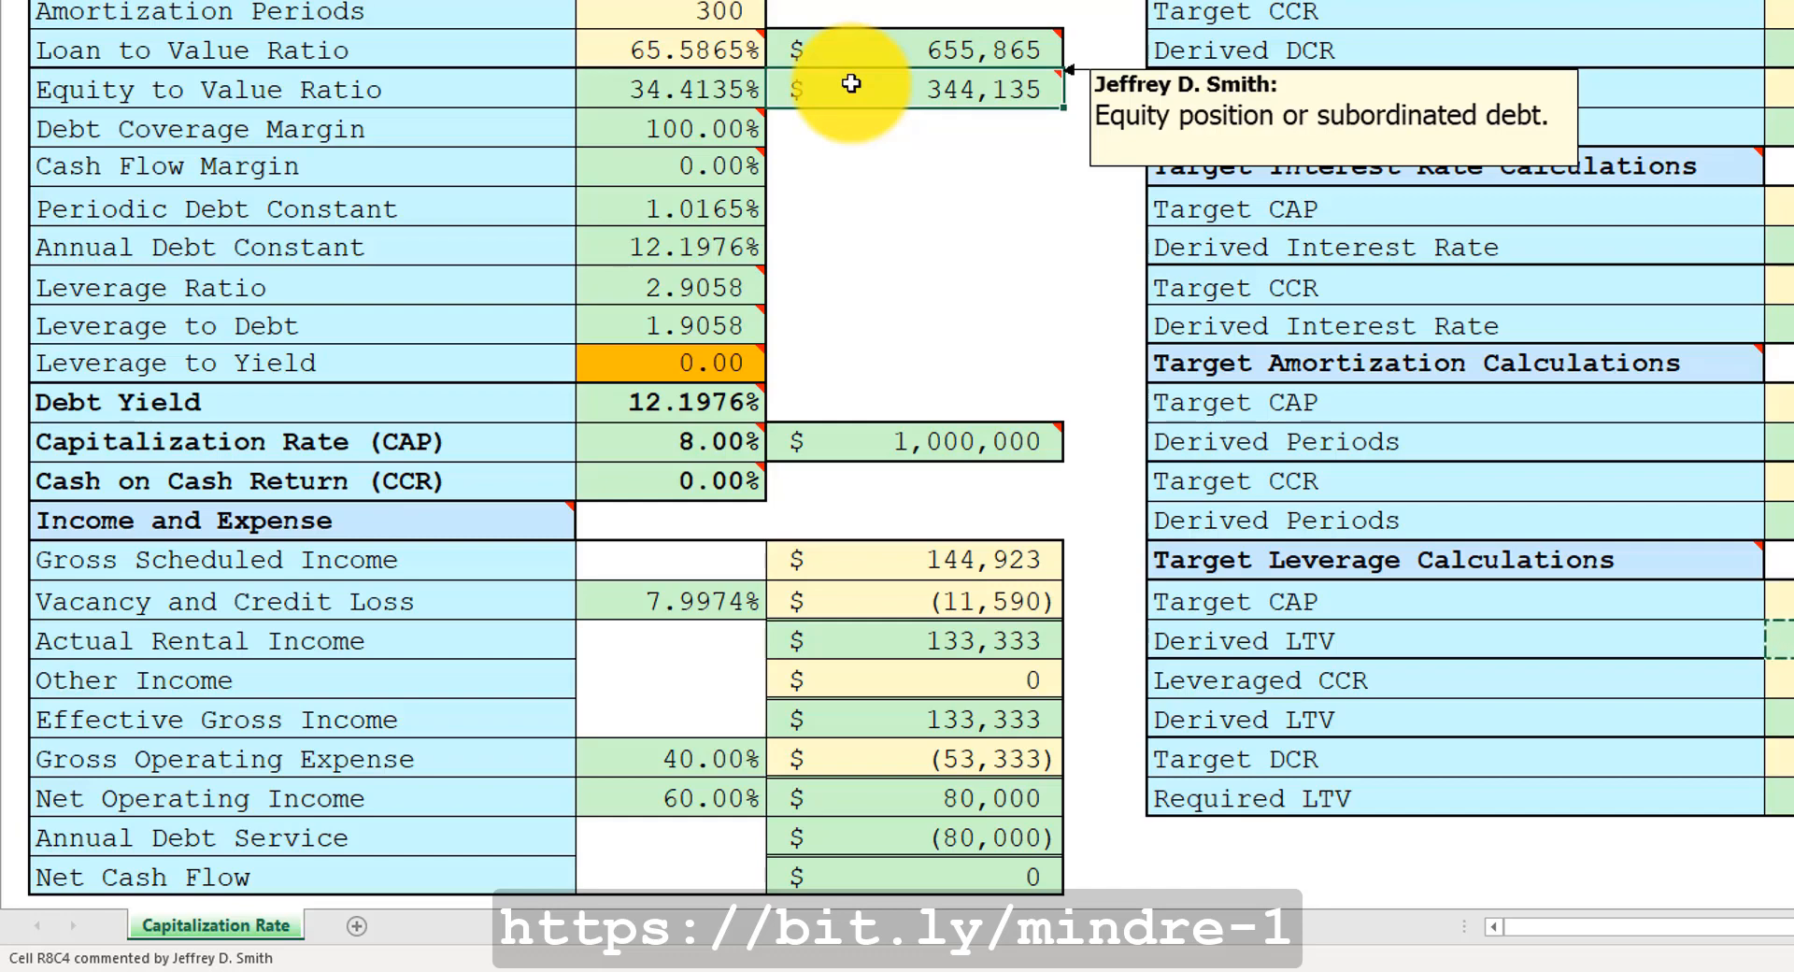
pyautogui.moveTo(679, 481)
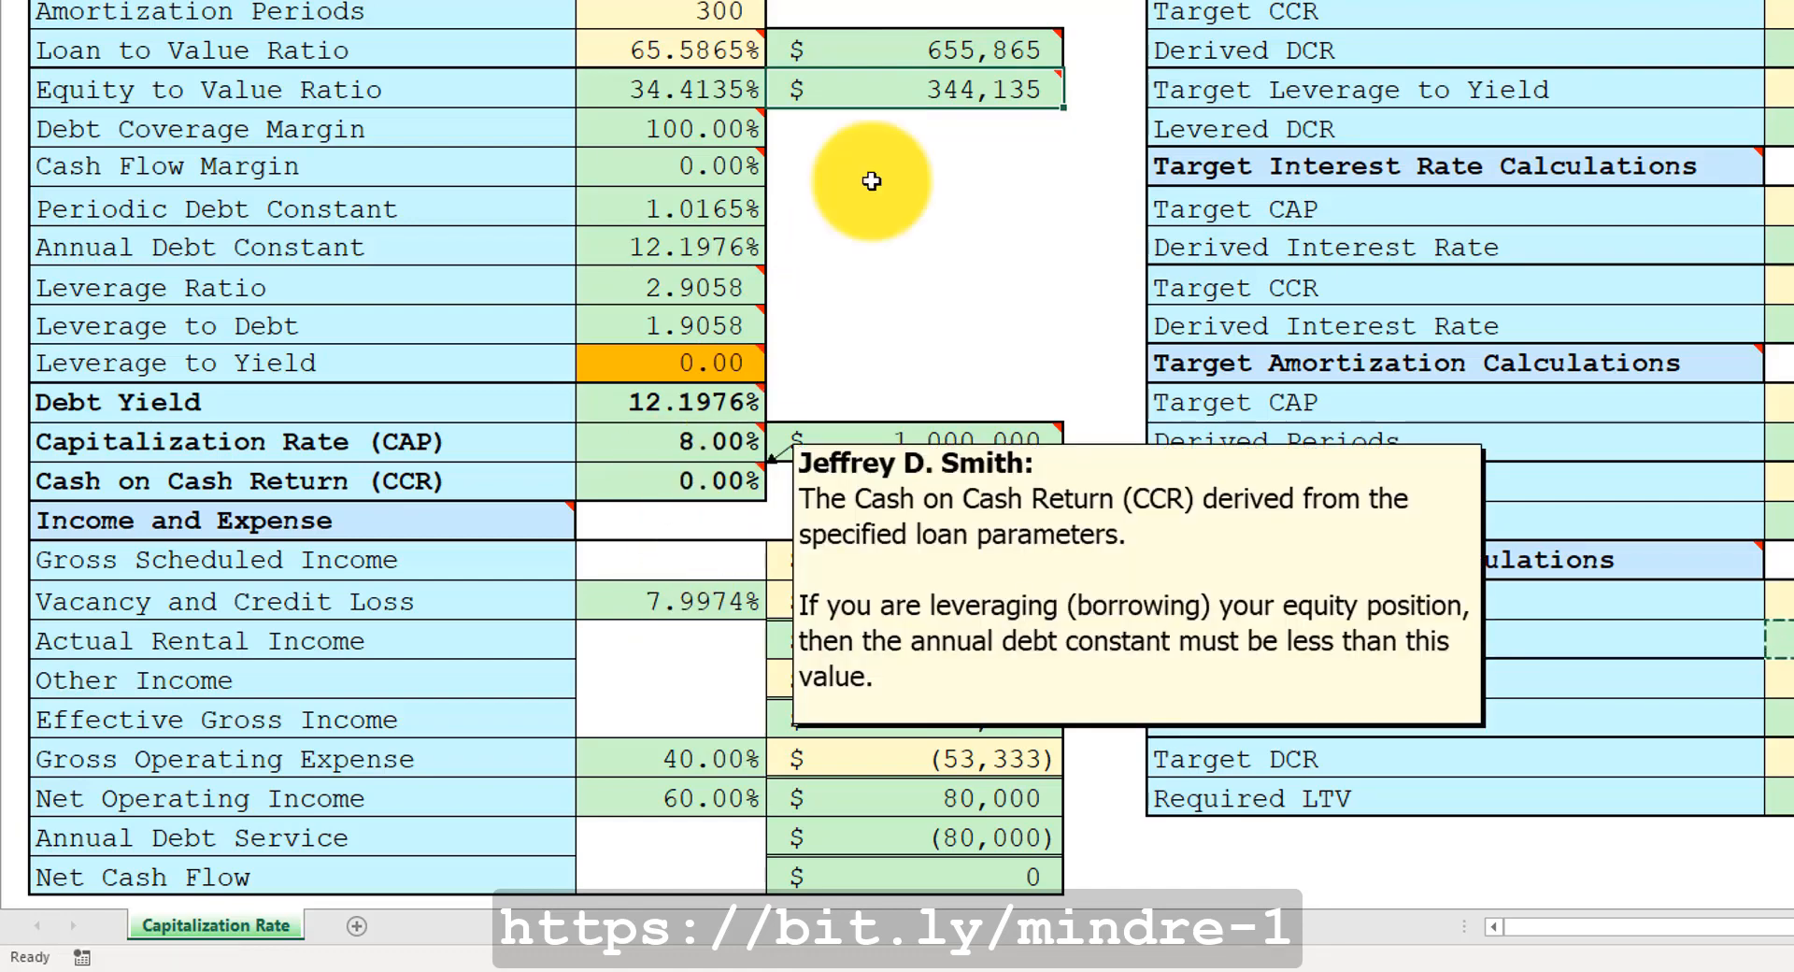
pyautogui.moveTo(872, 92)
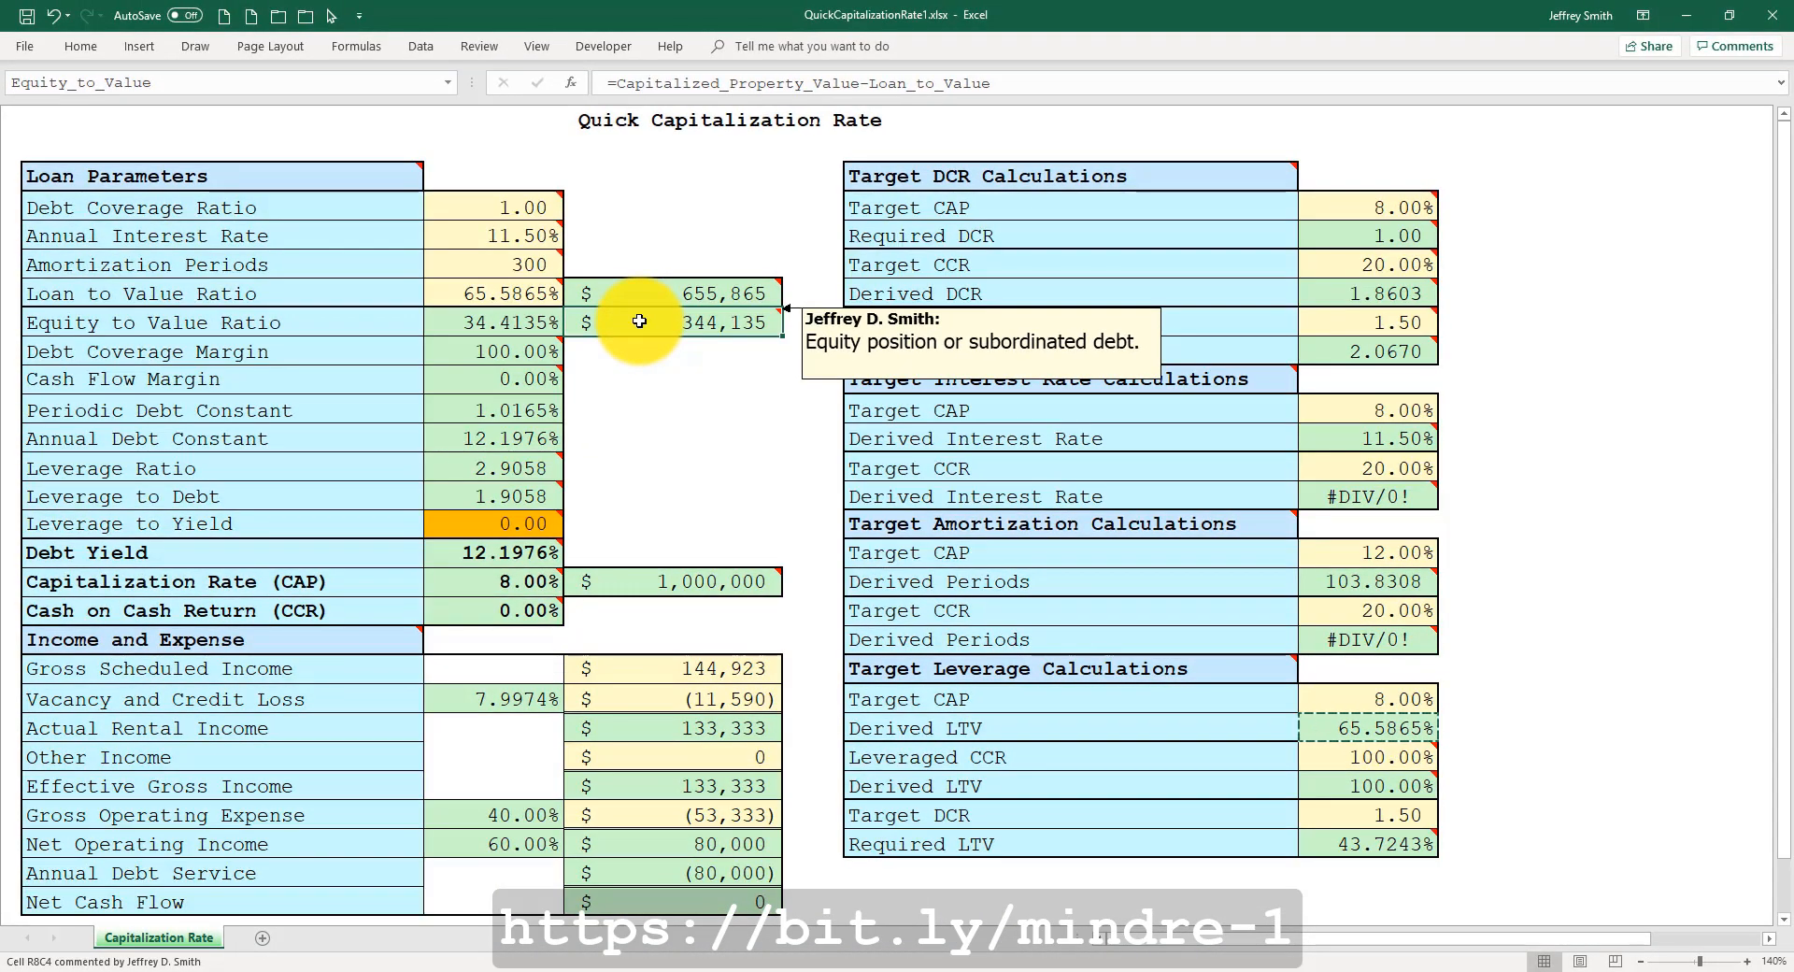
pyautogui.moveTo(466, 208)
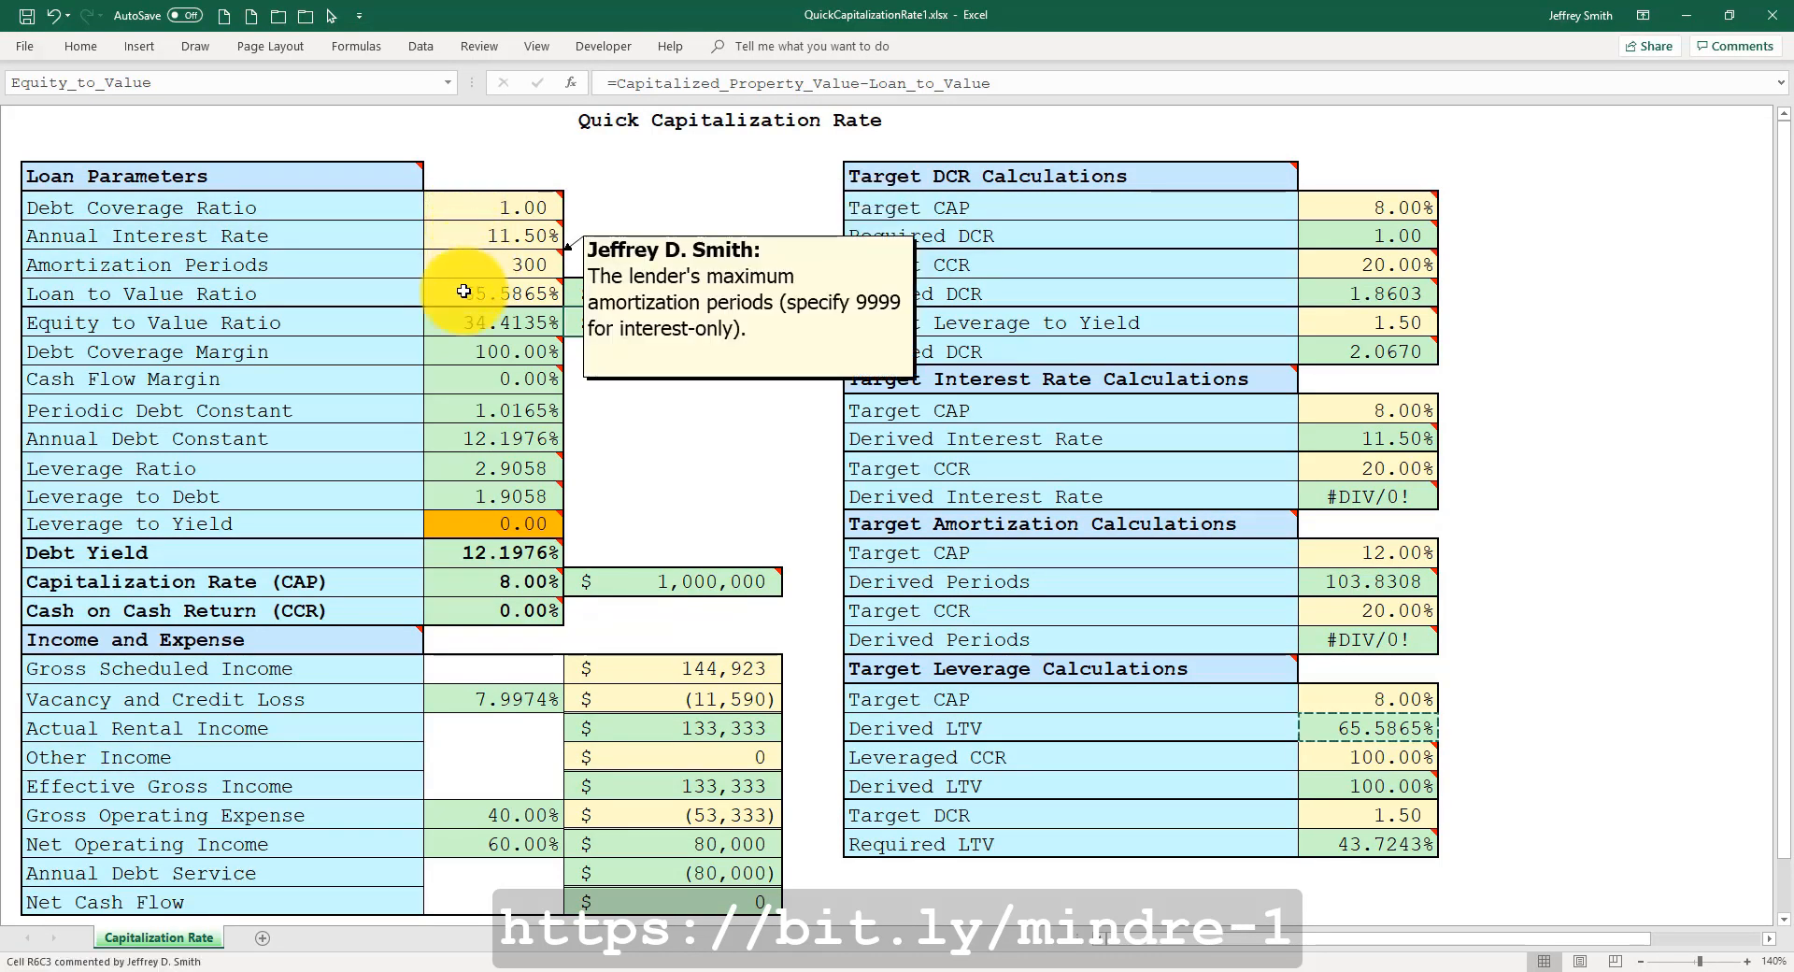
pyautogui.moveTo(462, 297)
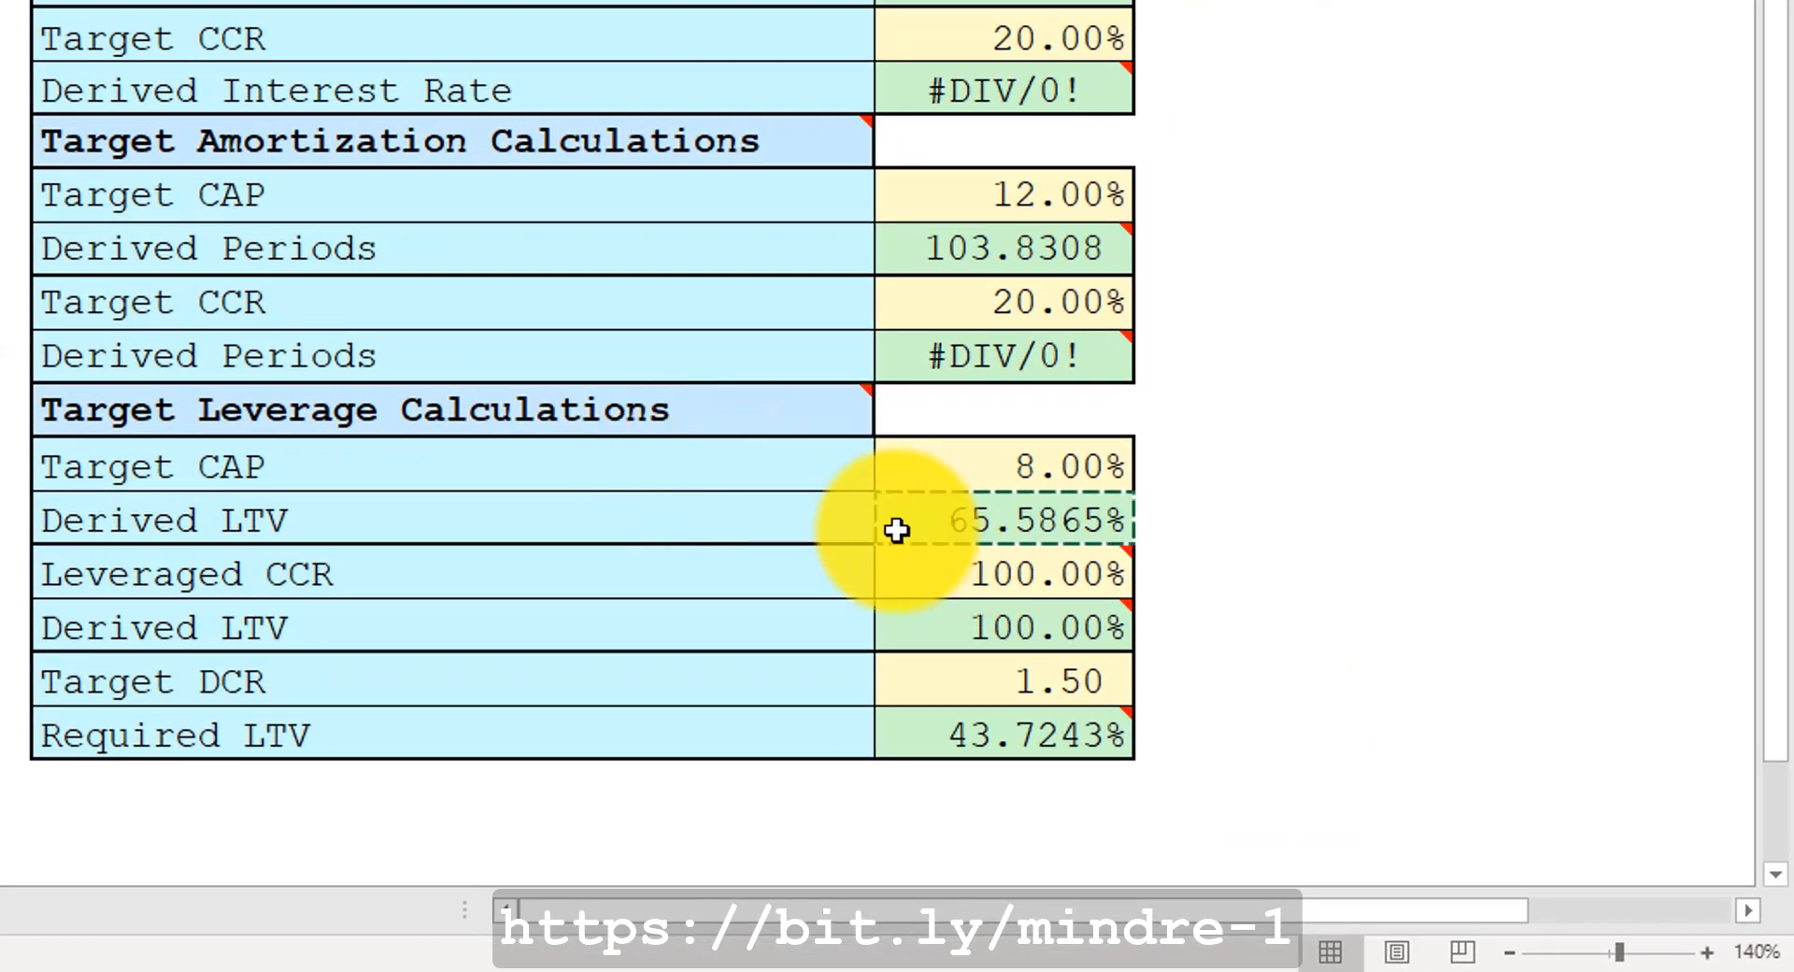
pyautogui.press('Escape')
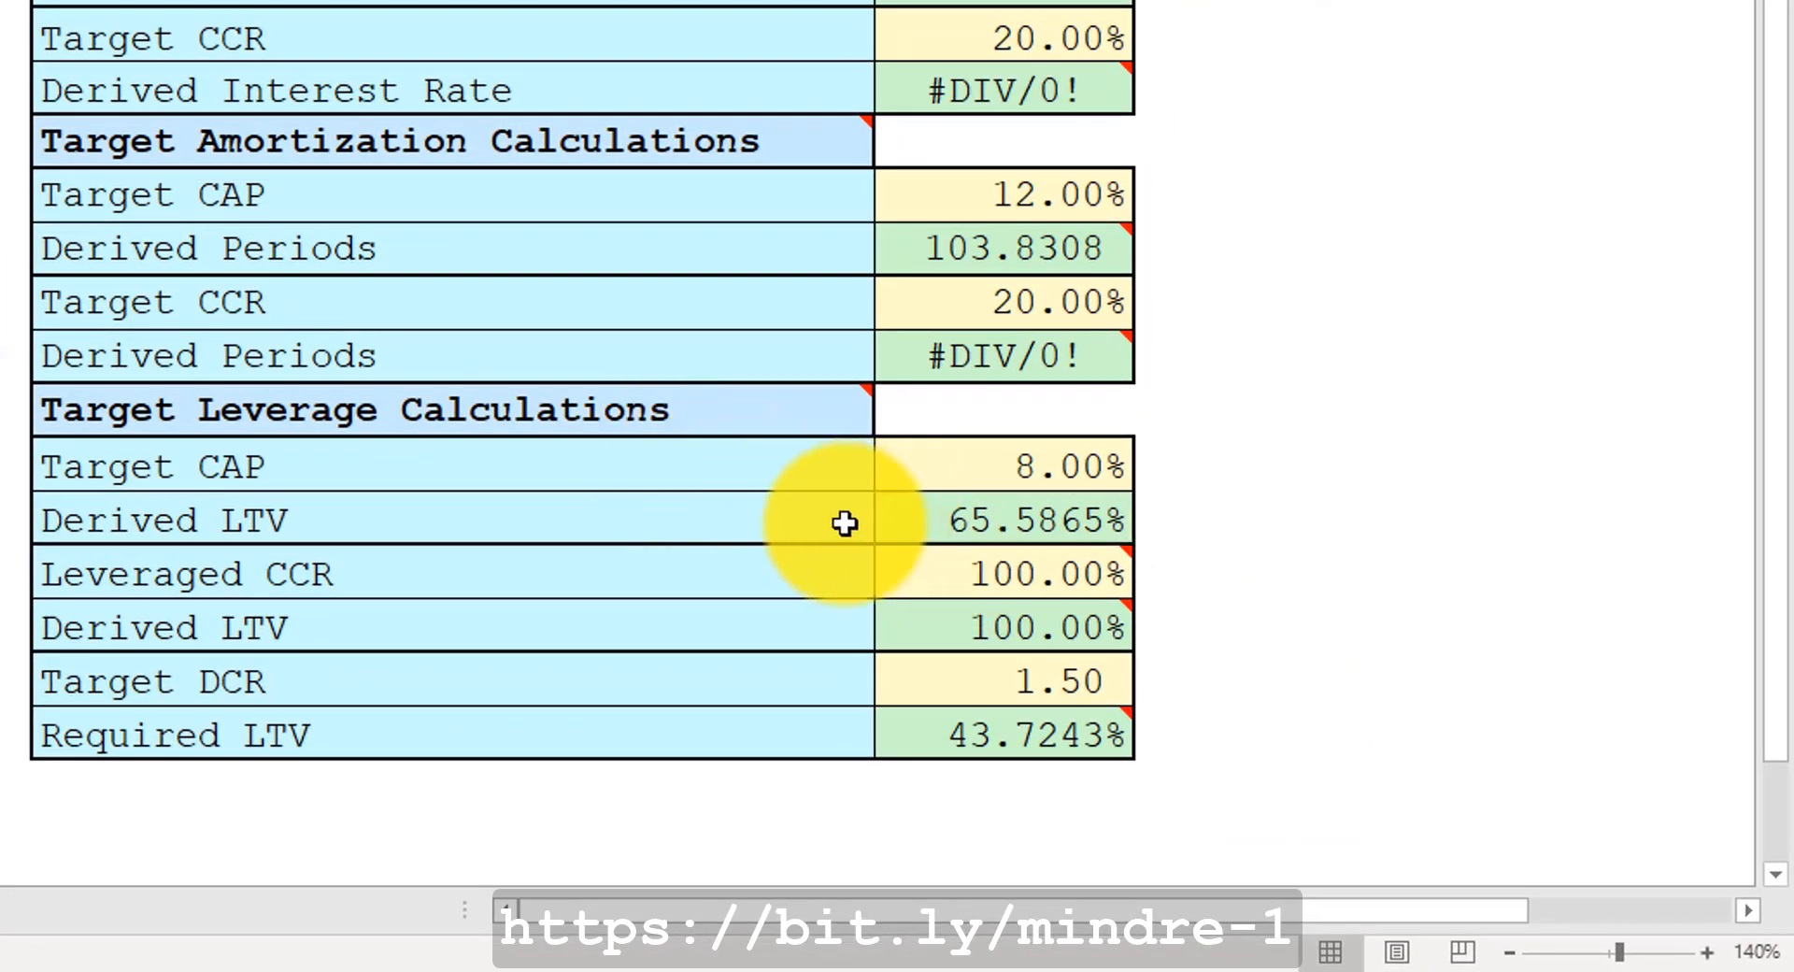
# Set the Target DCR in the Target Leverage Calculations to 1.25.
pyautogui.click(1005, 685)
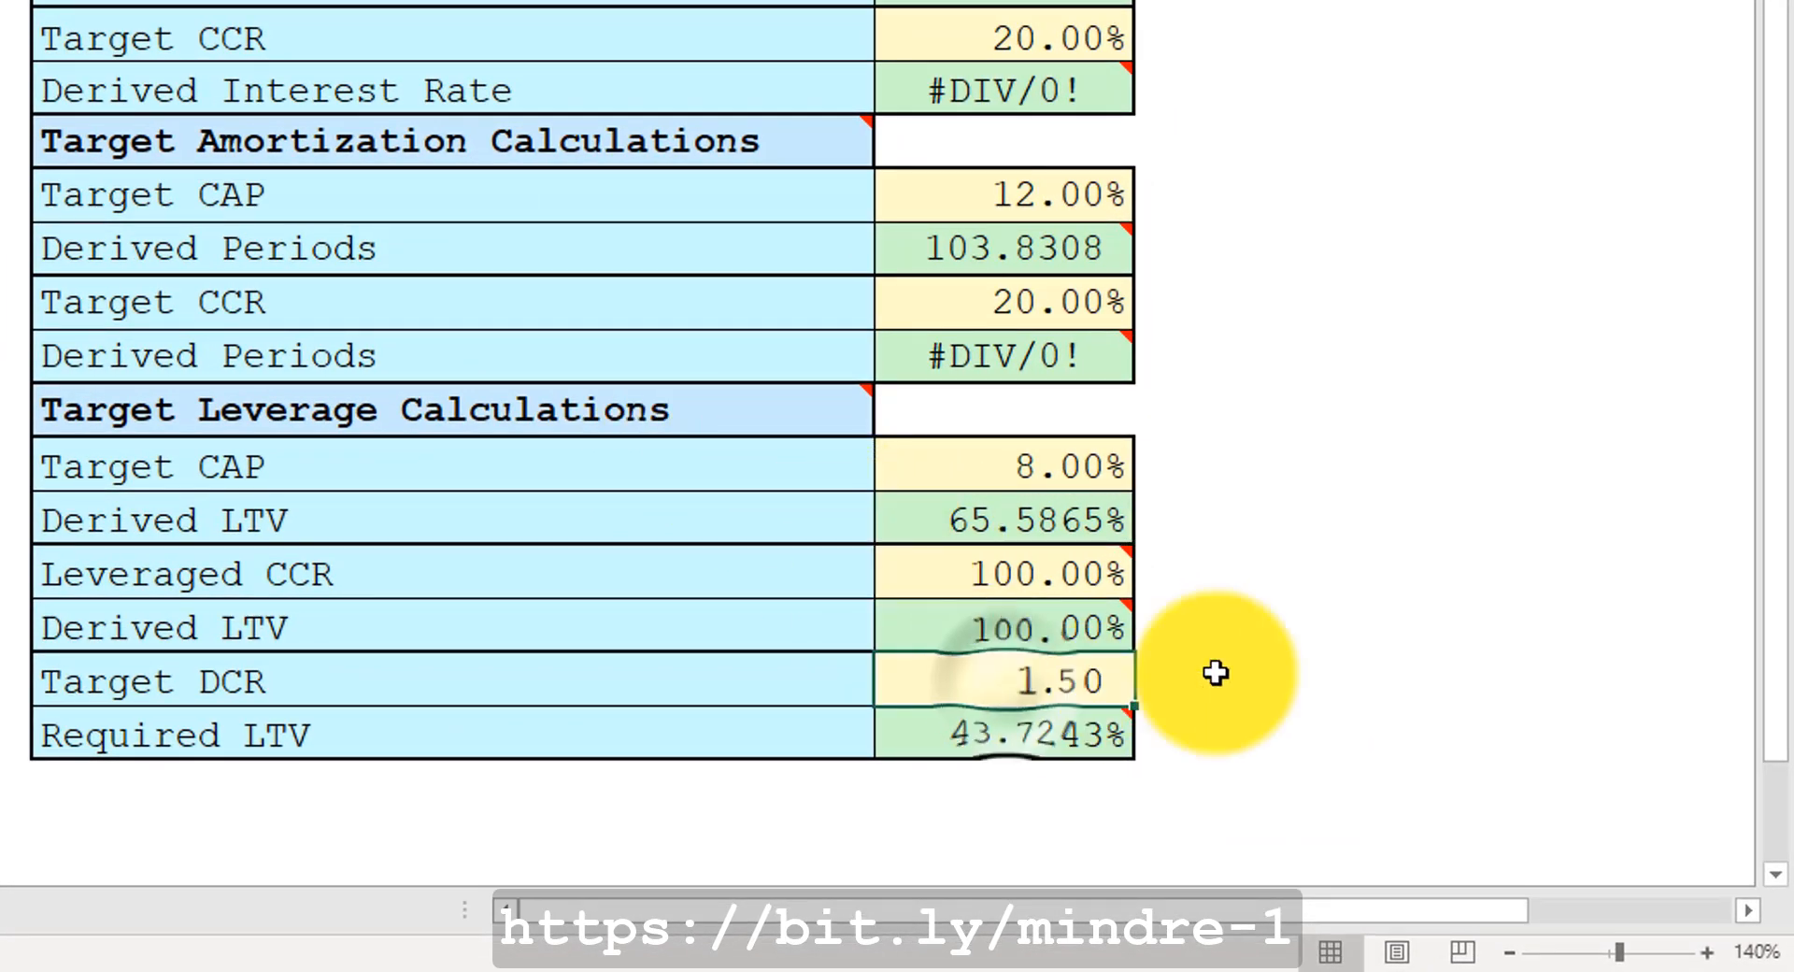
pyautogui.write('1.25')
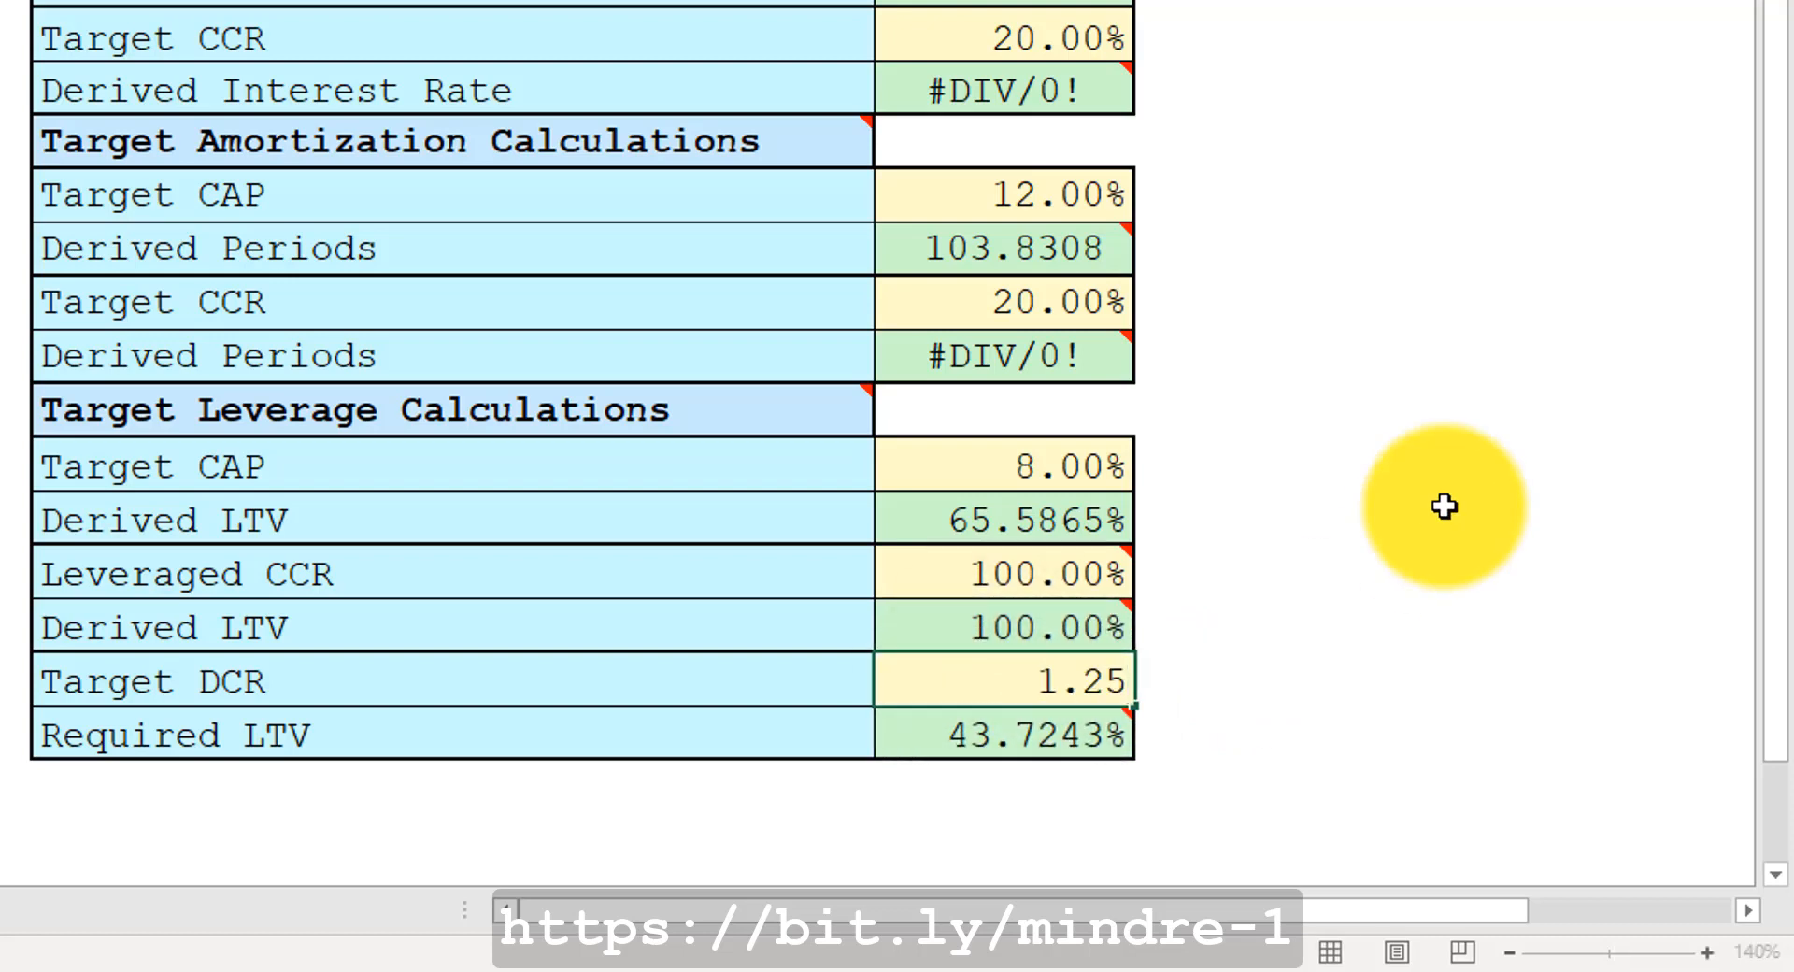
pyautogui.hotkey('ctrl', 'Return')
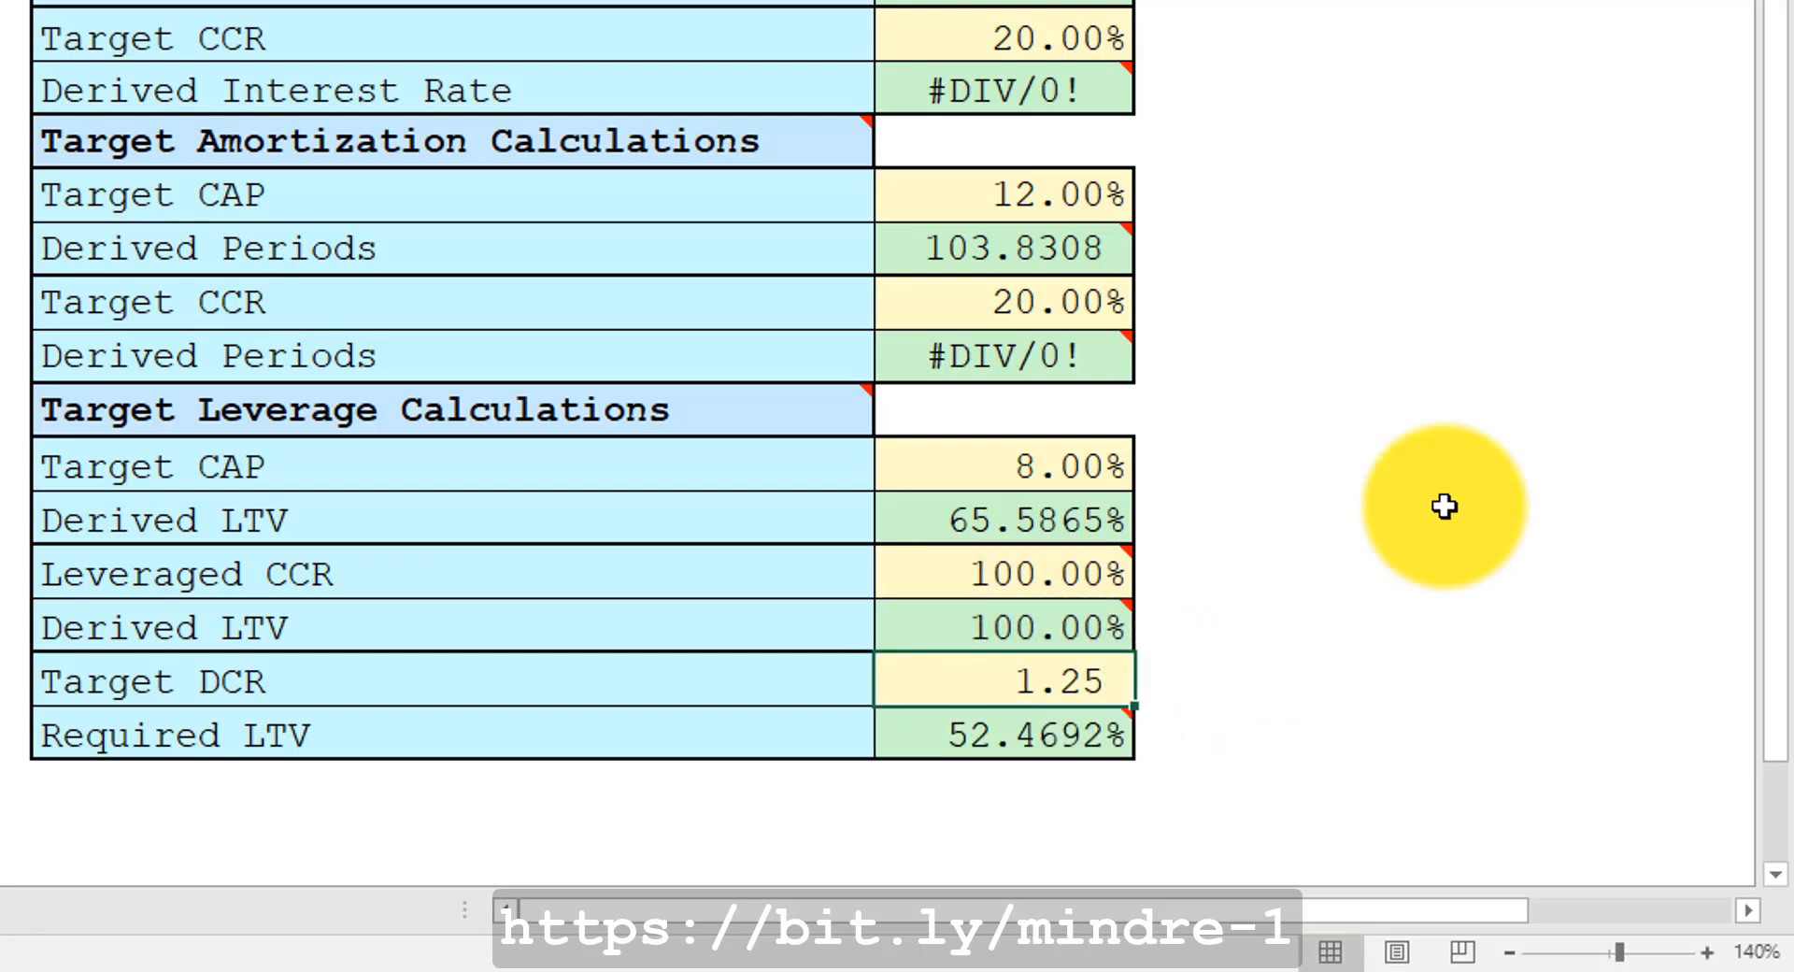
# Copy the Required LTV and paste it as a value into the Loan to Value Ratio.
pyautogui.click(931, 733)
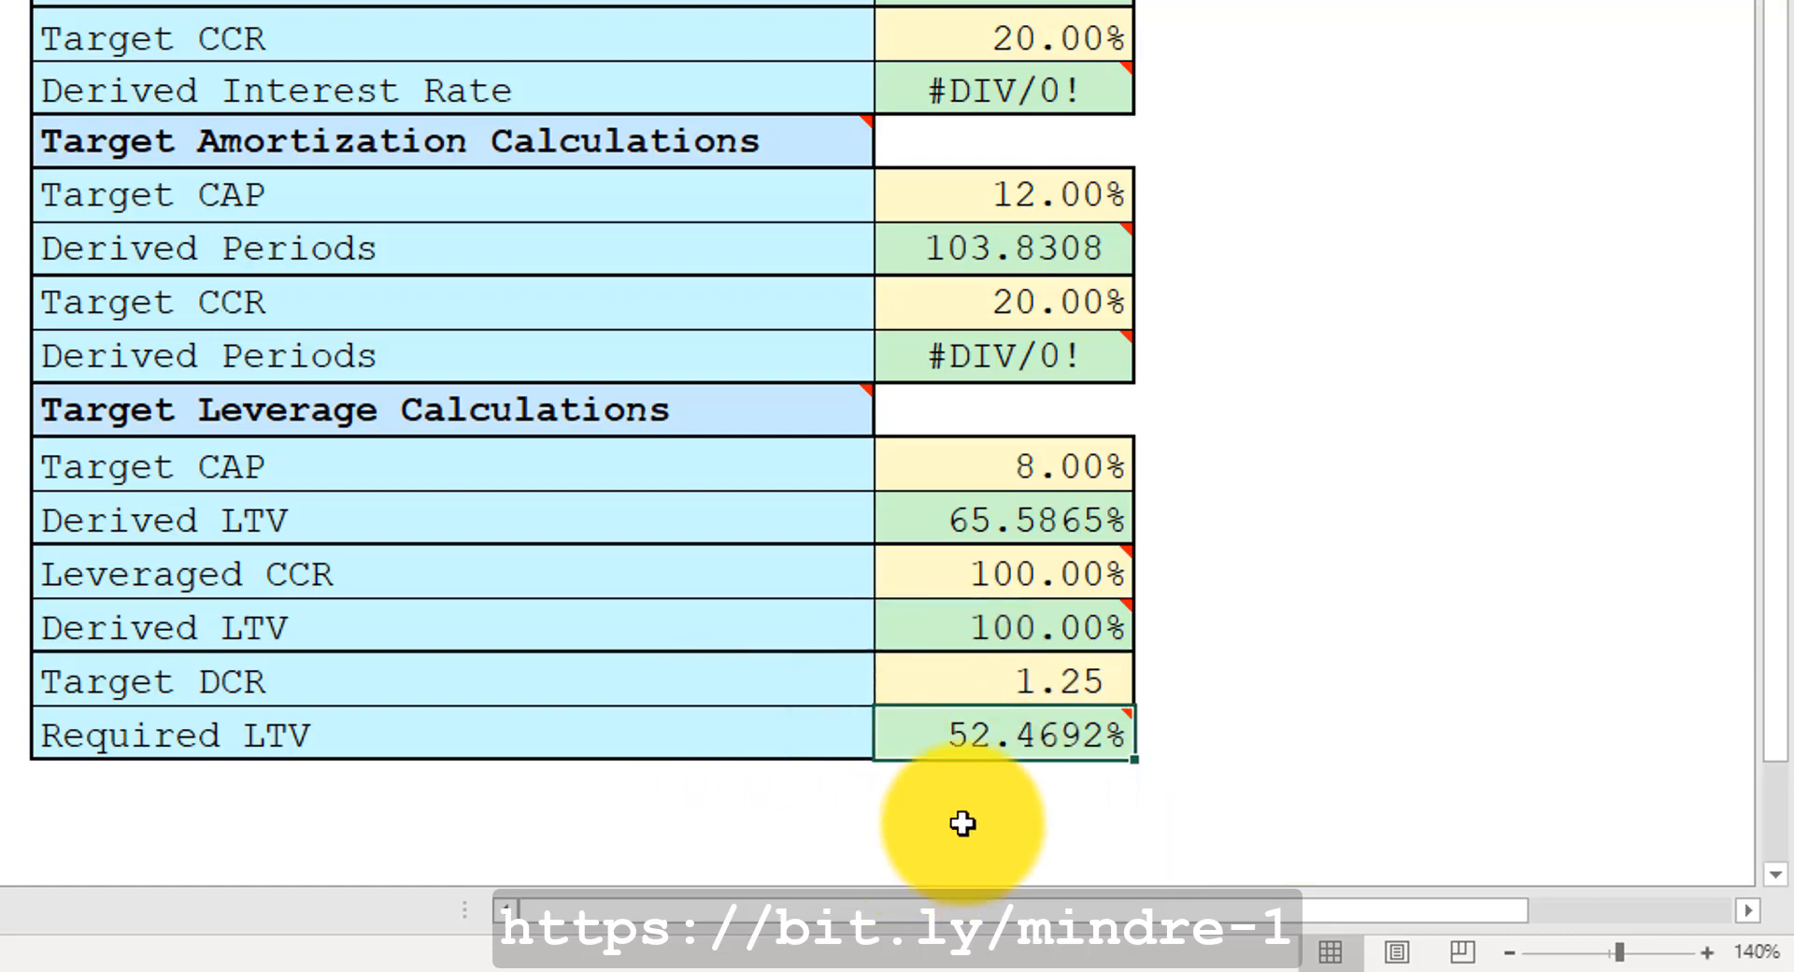
pyautogui.moveTo(1017, 737)
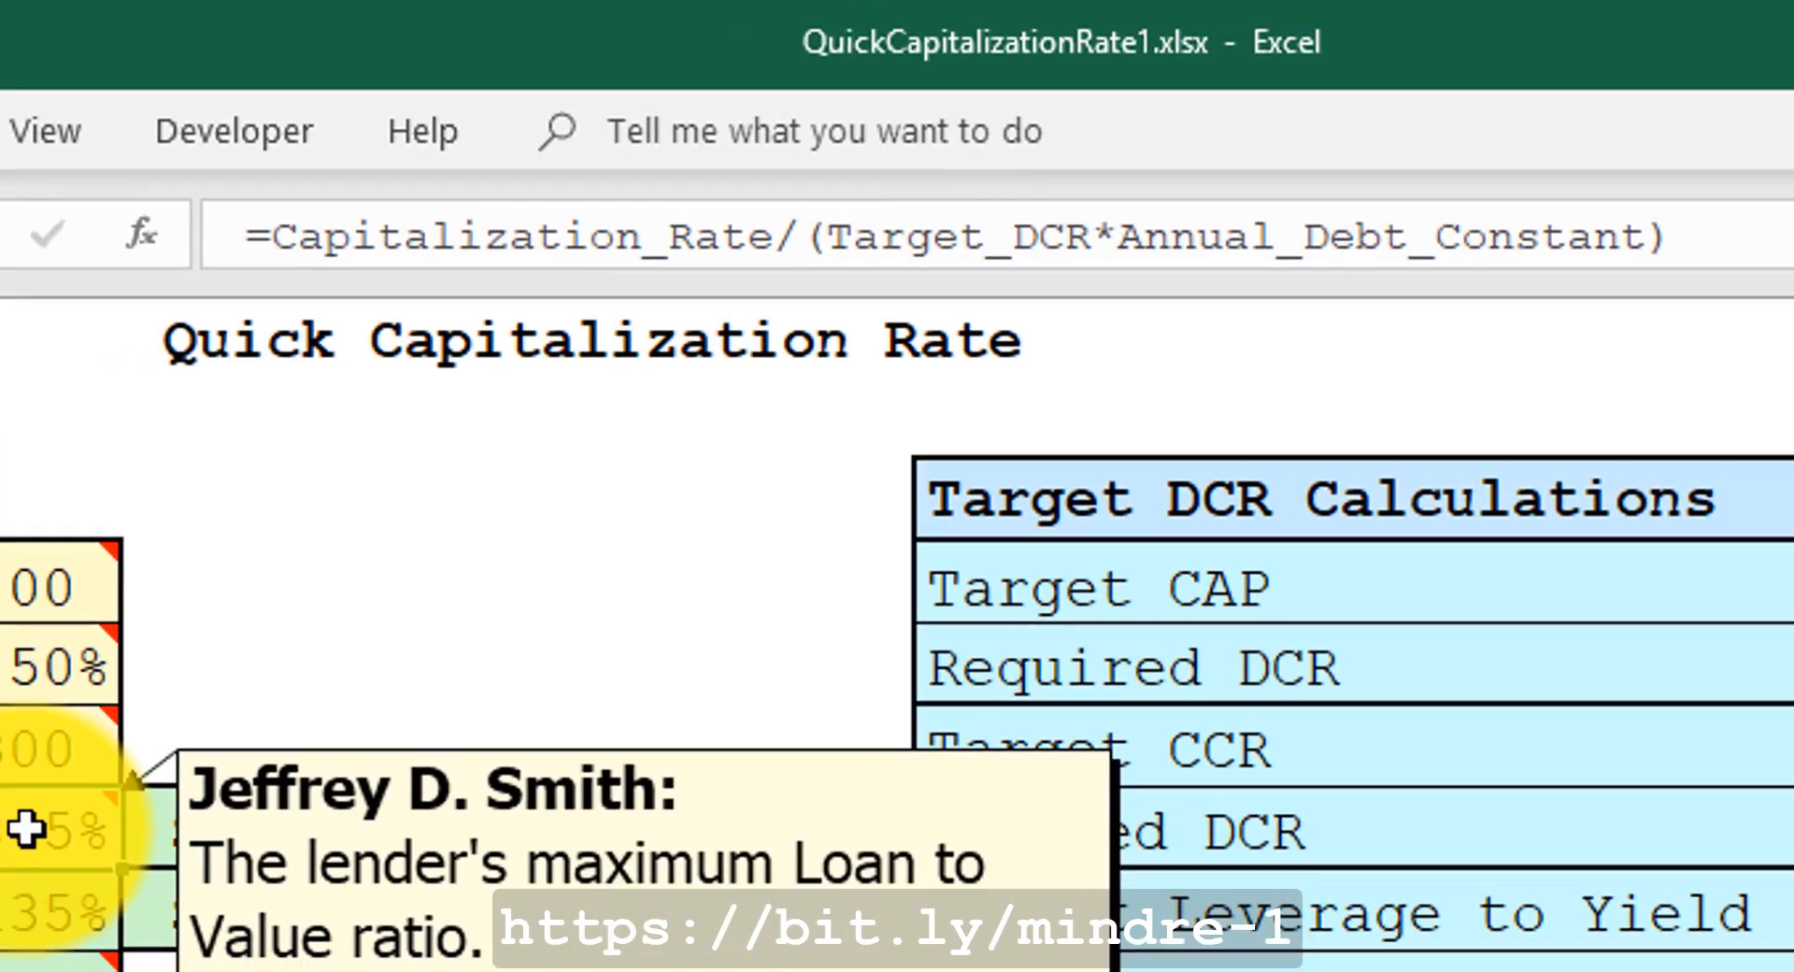
pyautogui.rightClick(28, 848)
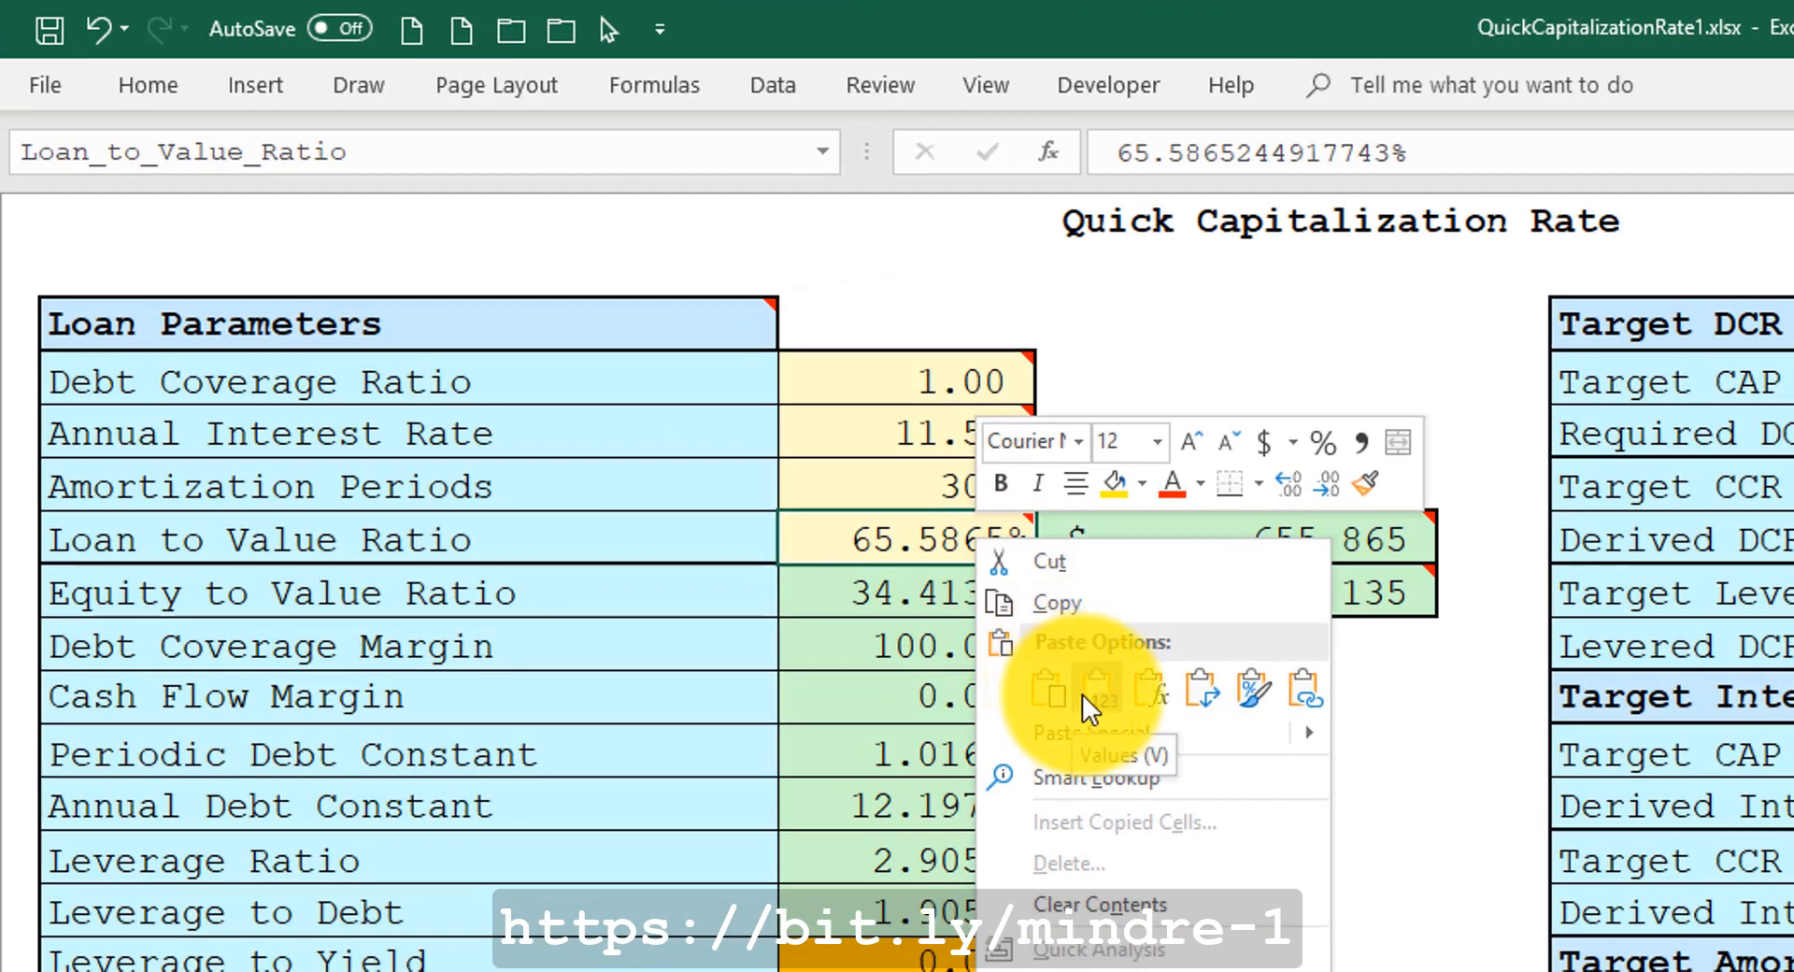
pyautogui.click(892, 776)
pyautogui.press('Escape')
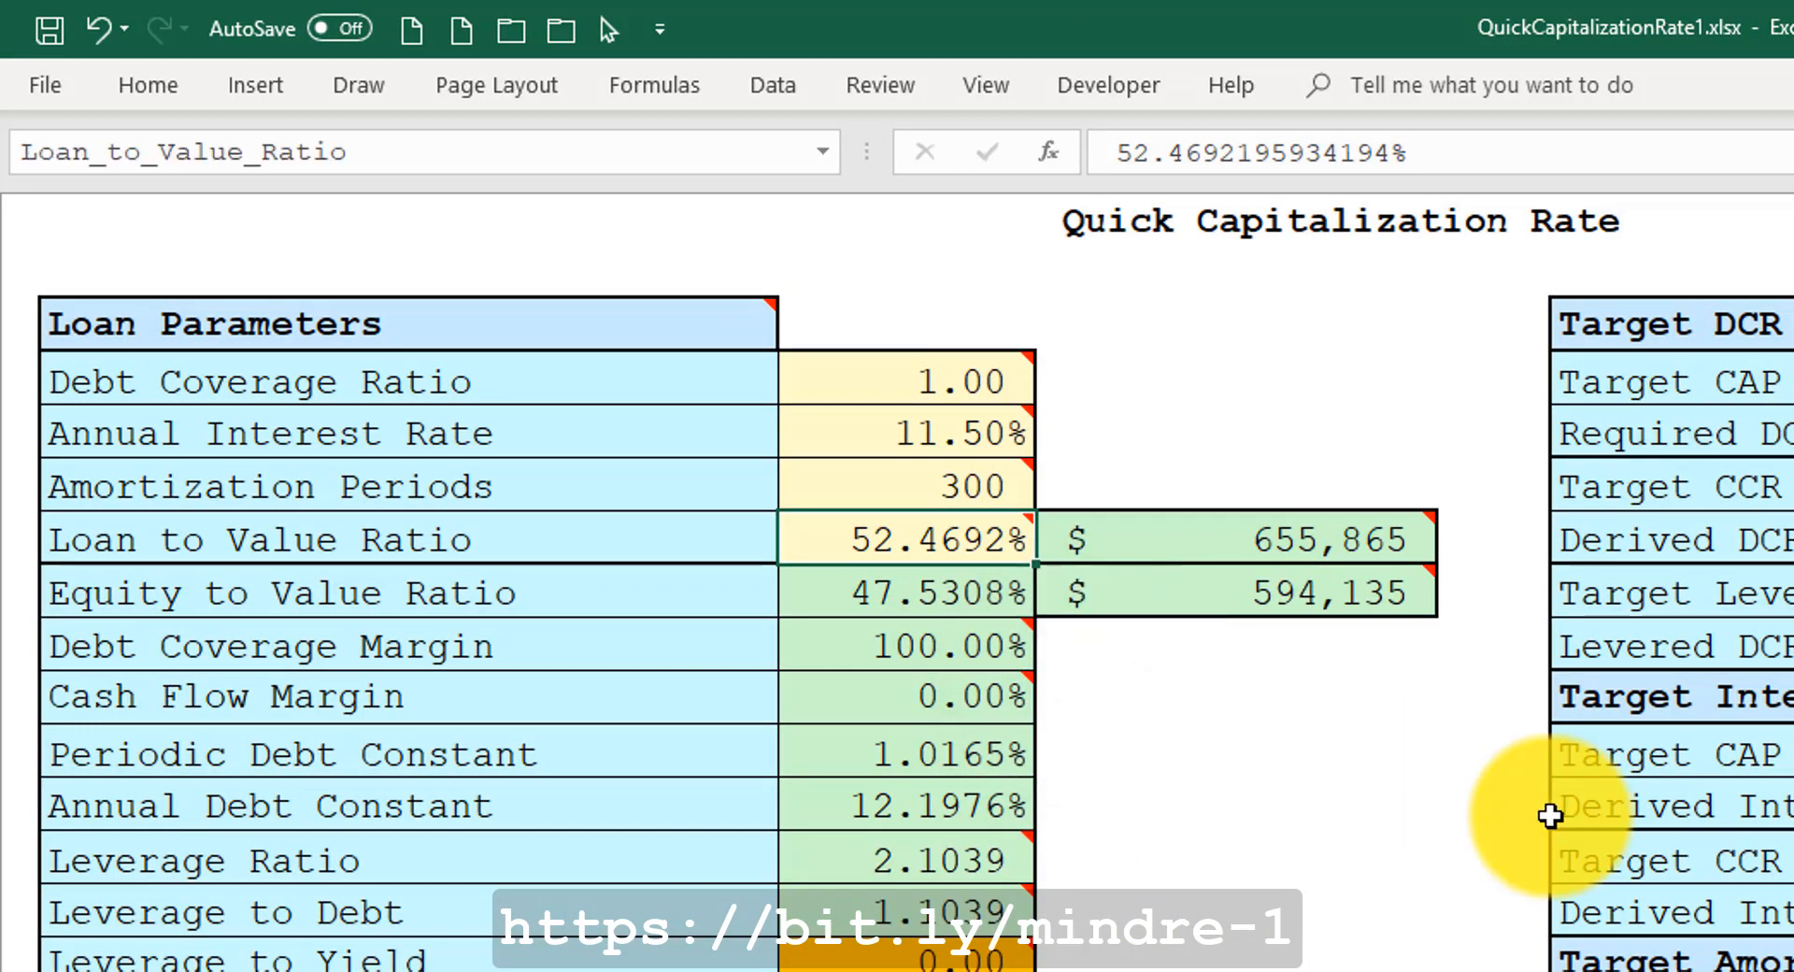
# Set the Debt Coverage Ratio to 1.25.
pyautogui.click(969, 378)
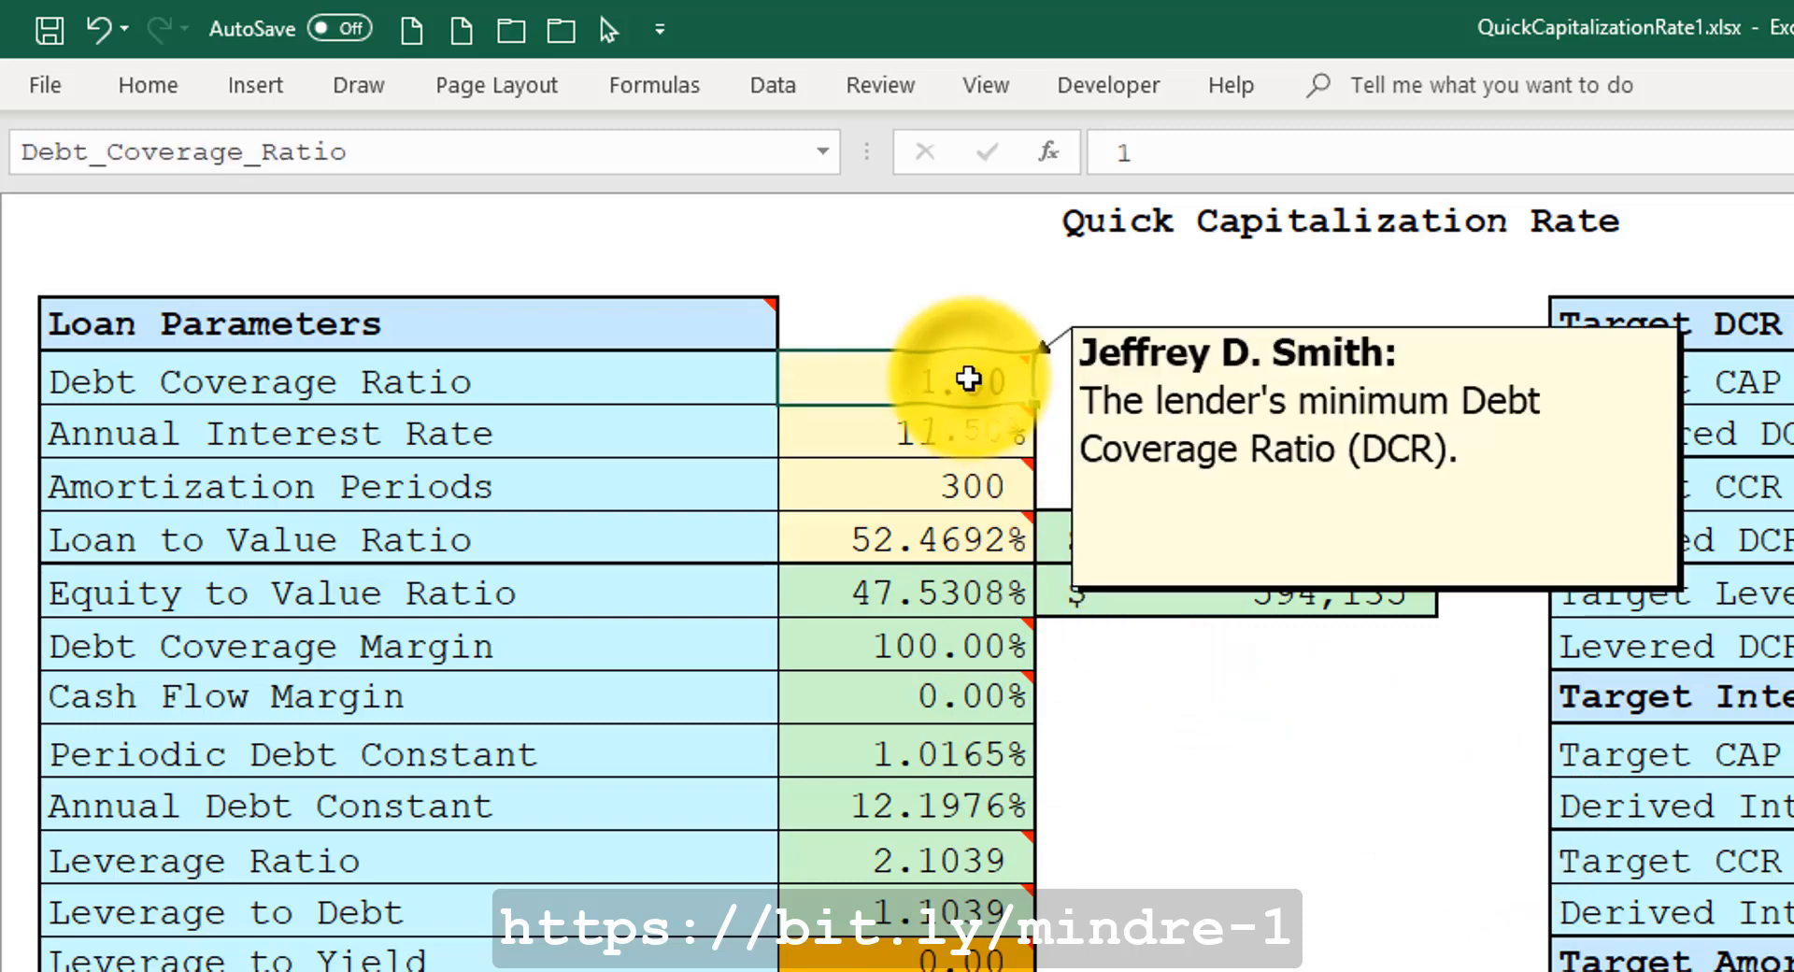
pyautogui.write('1.25')
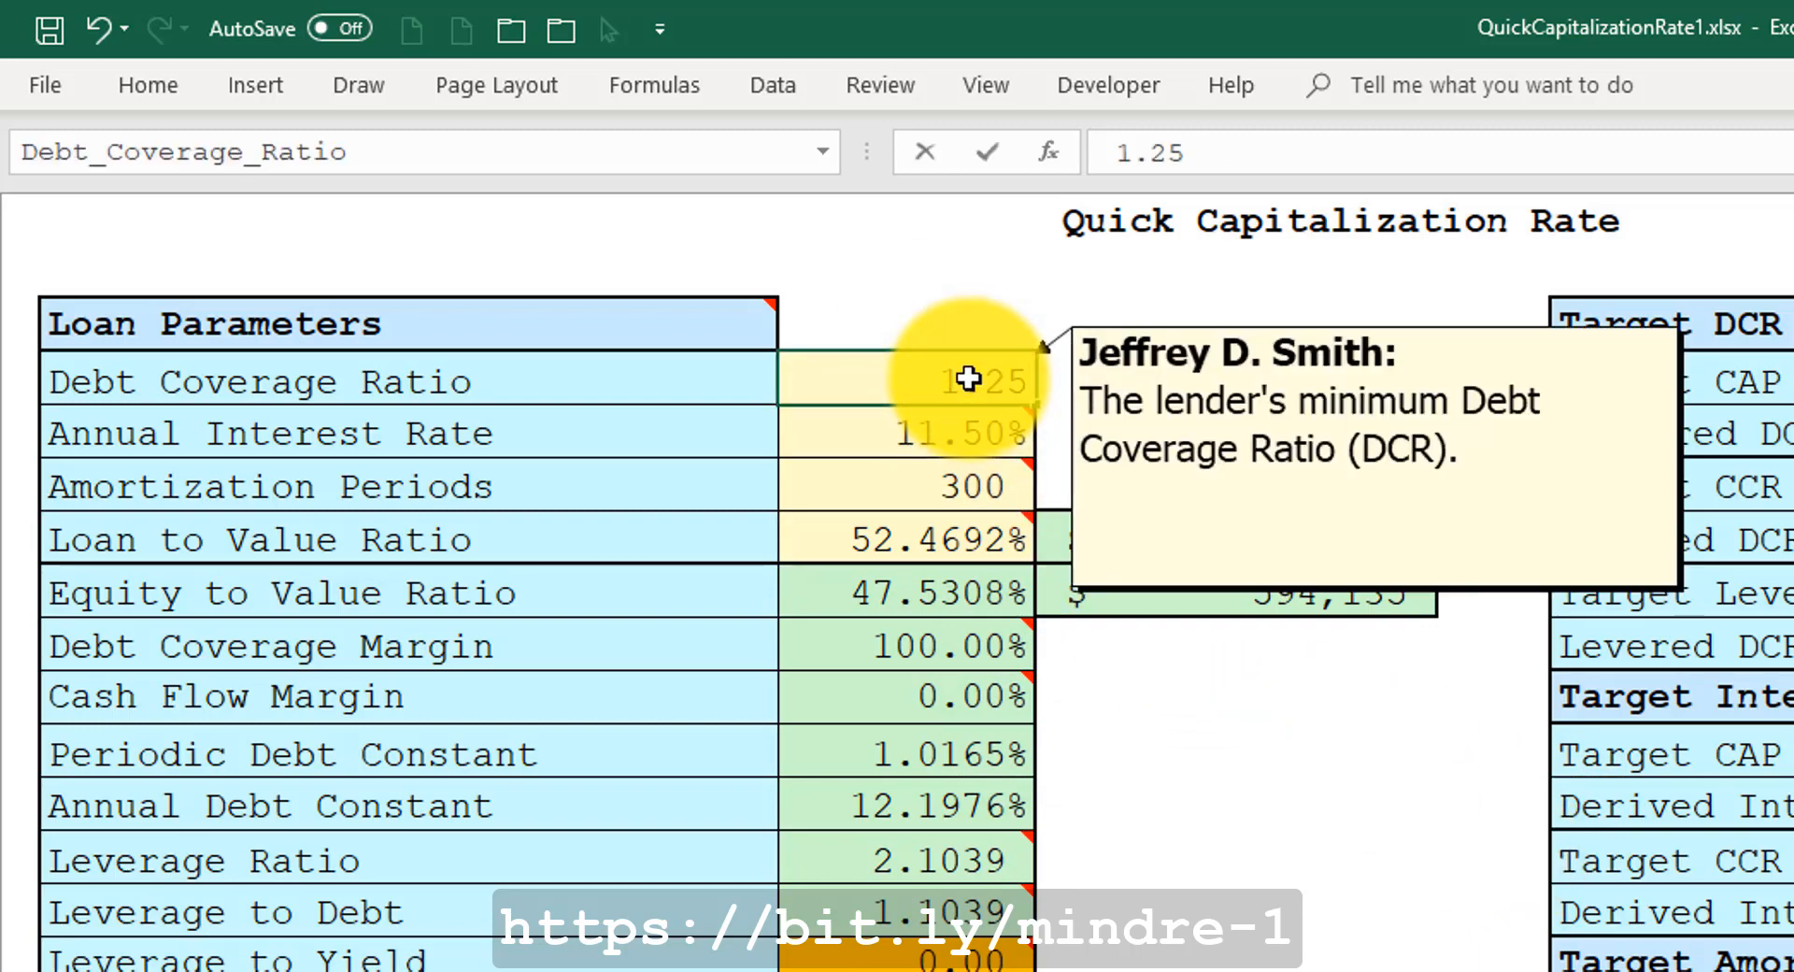
pyautogui.hotkey('ctrl', 'Return')
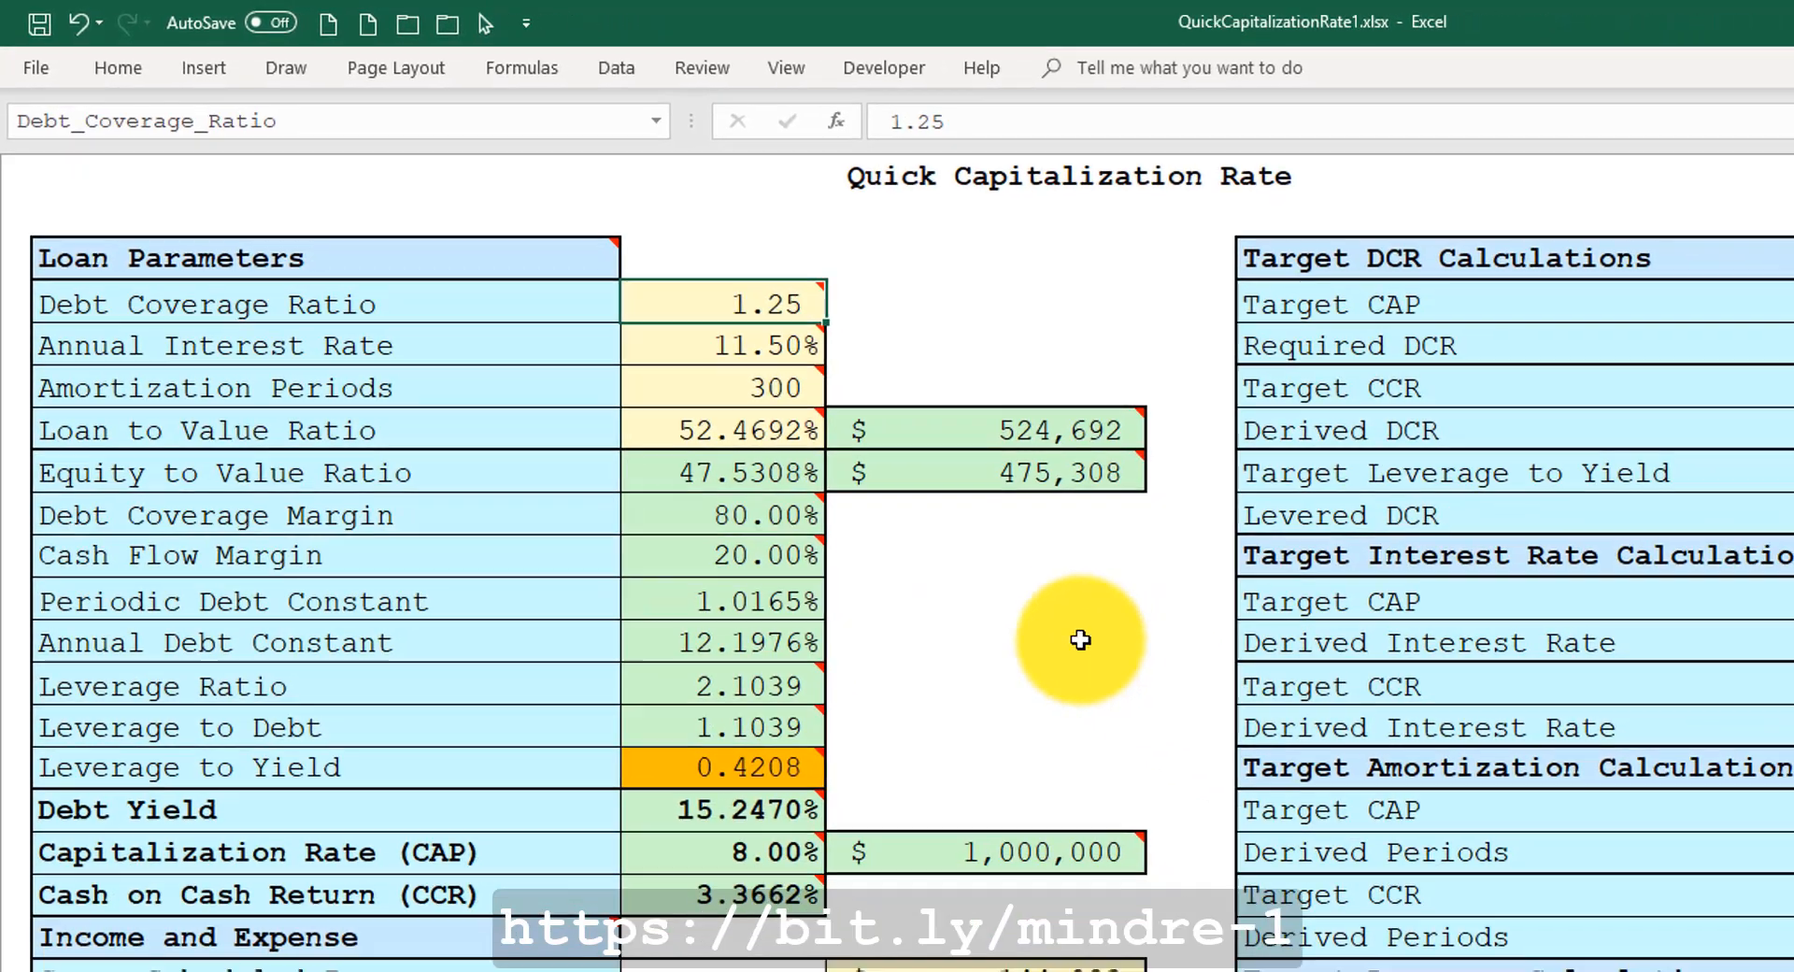
# Inspect the Net Cash Flow, equity amount and Cash on Cash Return cells.
pyautogui.moveTo(1005, 856)
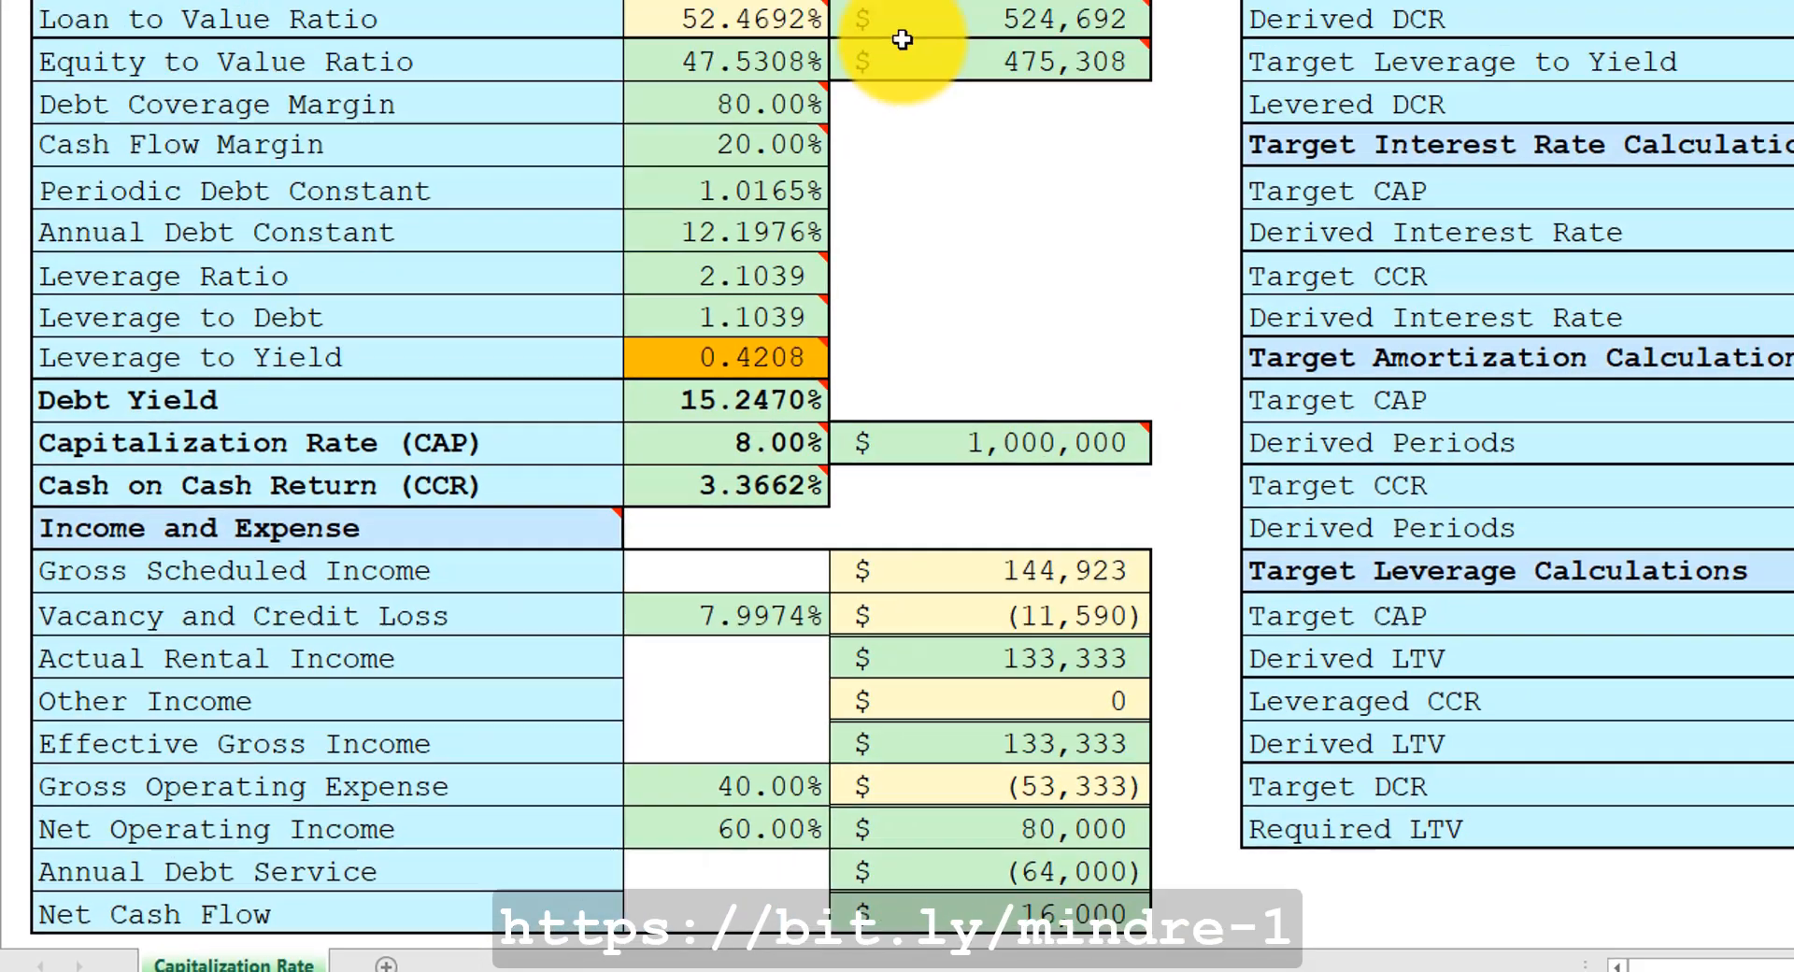
pyautogui.moveTo(893, 60)
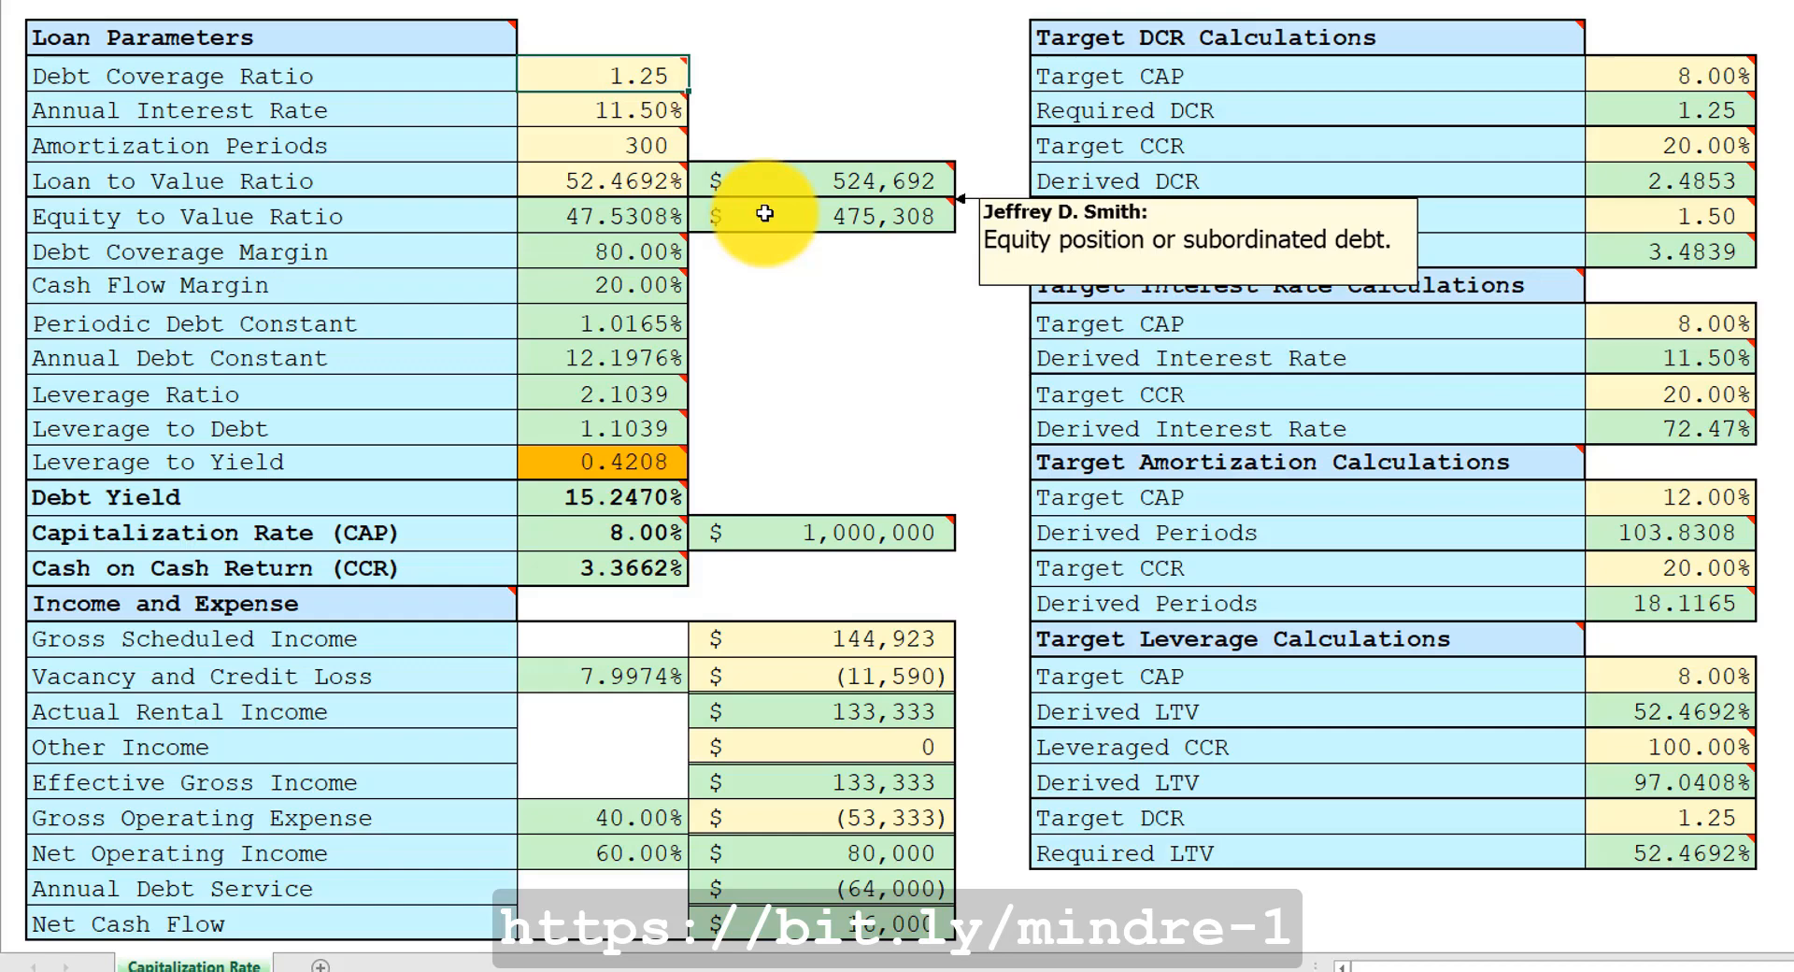
pyautogui.click(765, 213)
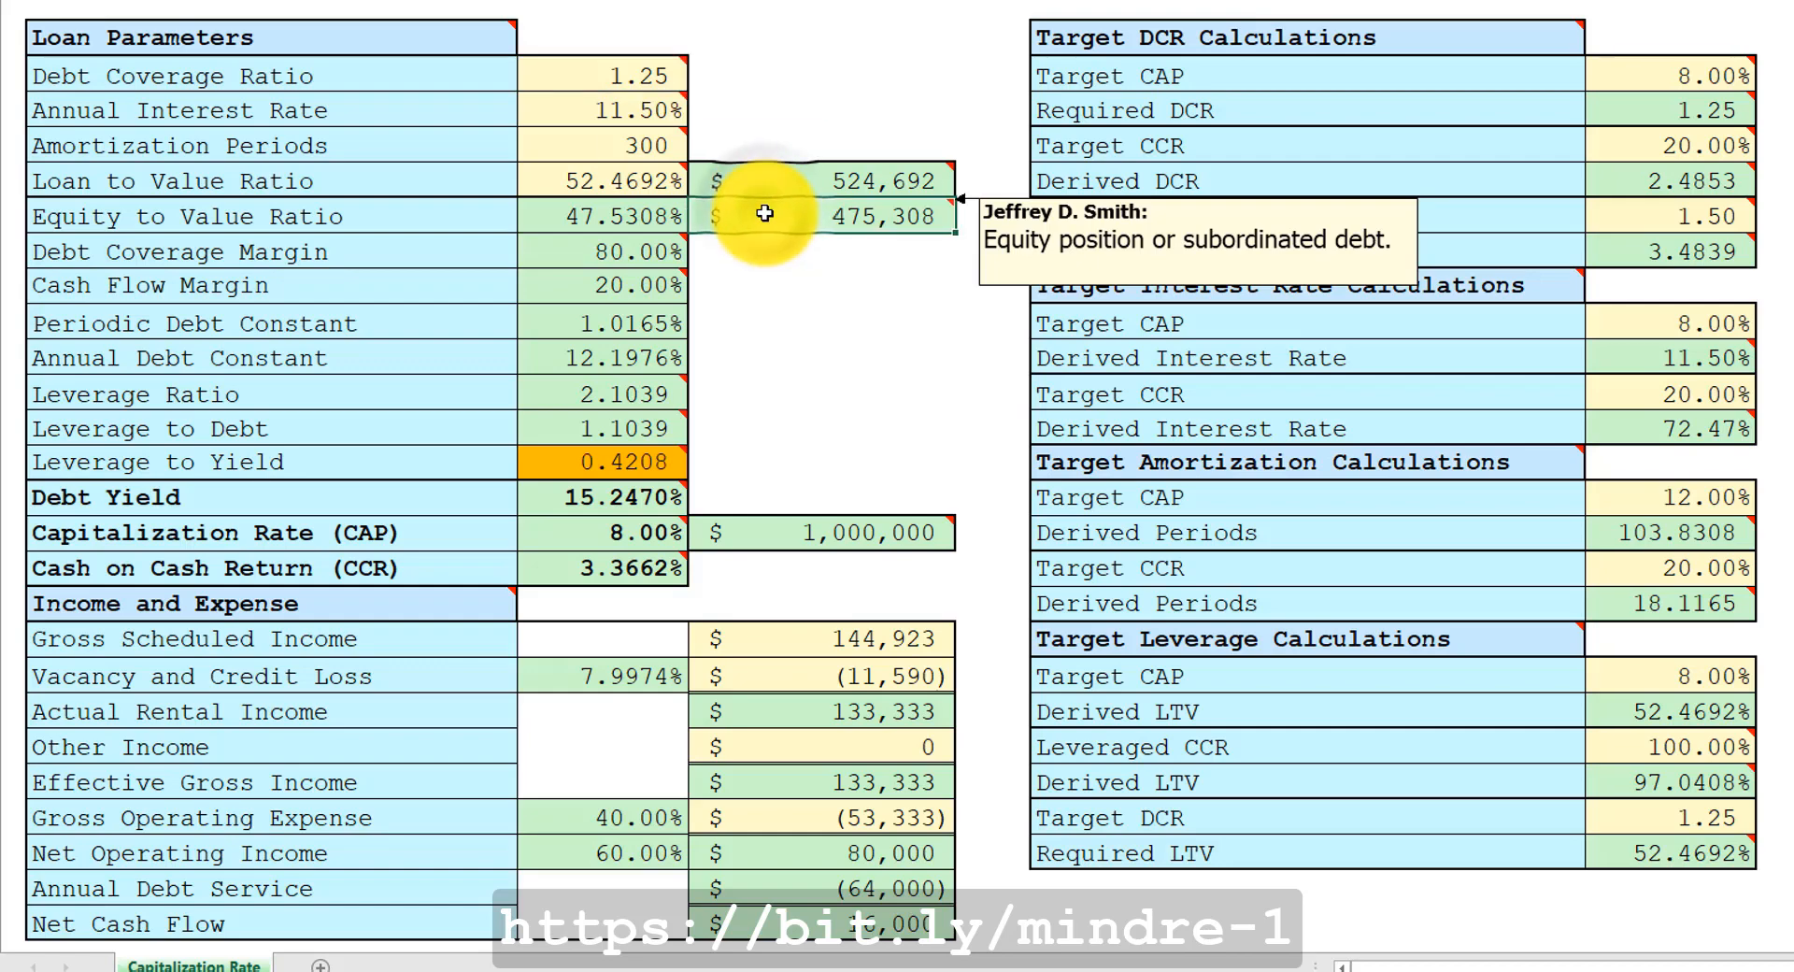
pyautogui.click(677, 215)
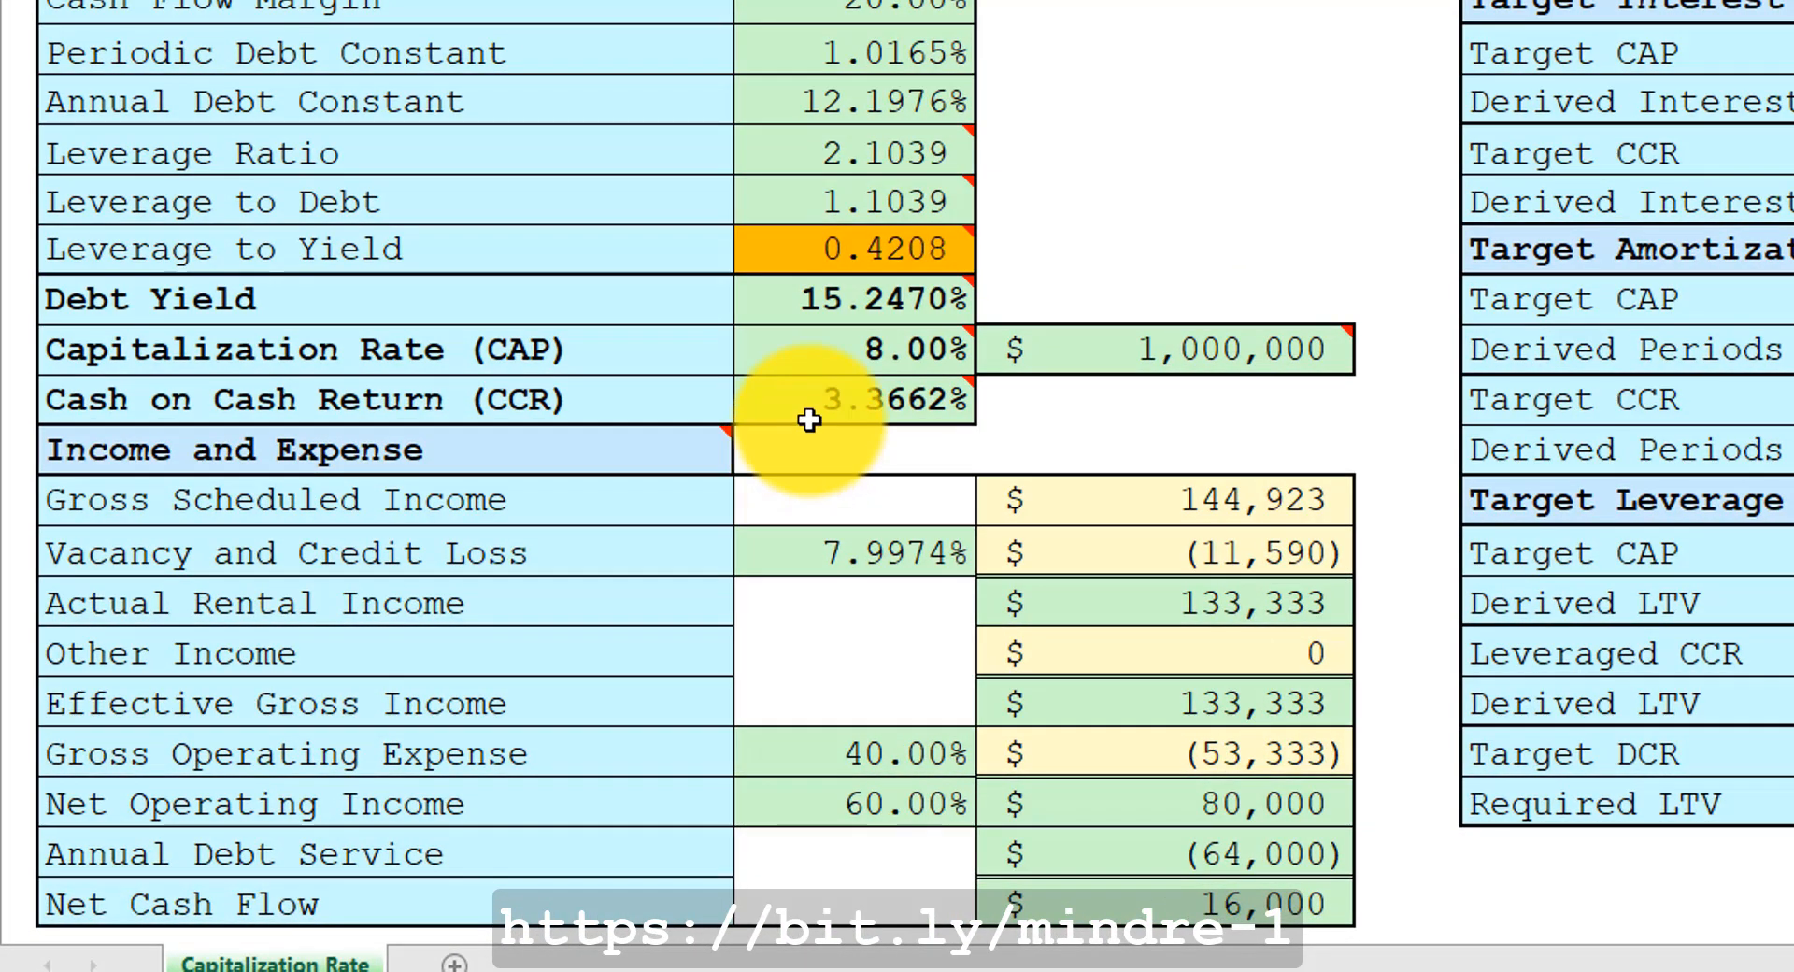
pyautogui.moveTo(613, 533)
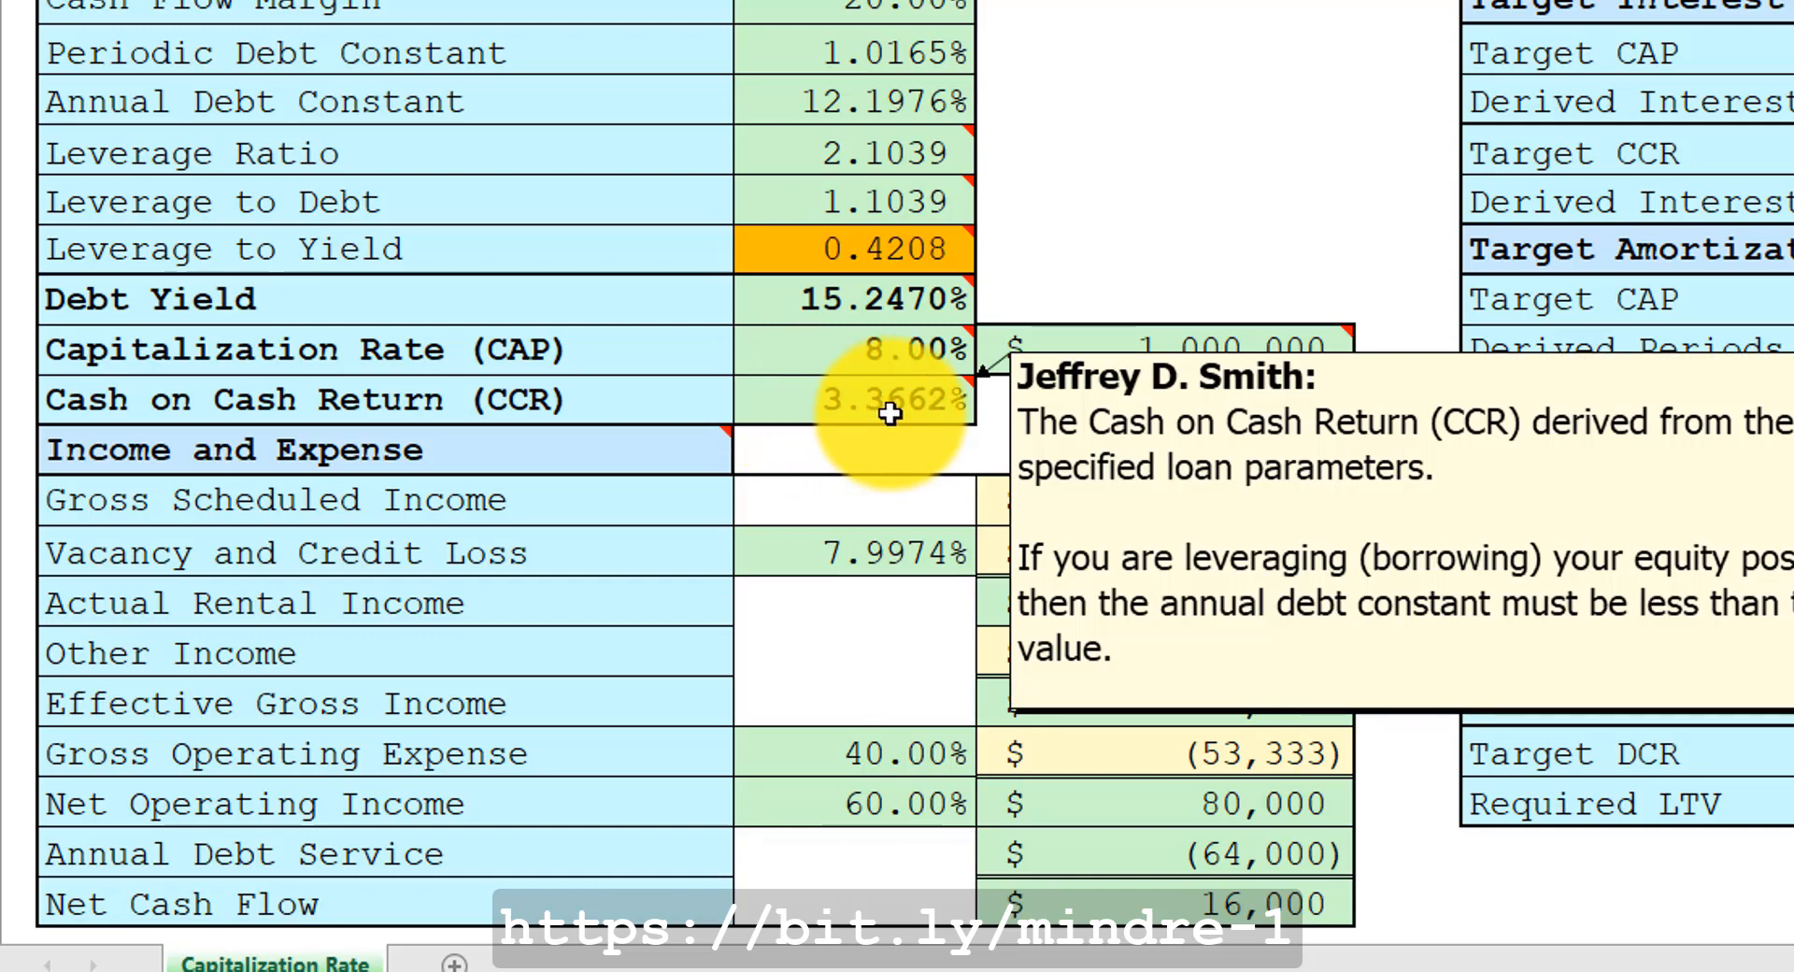
pyautogui.click(805, 258)
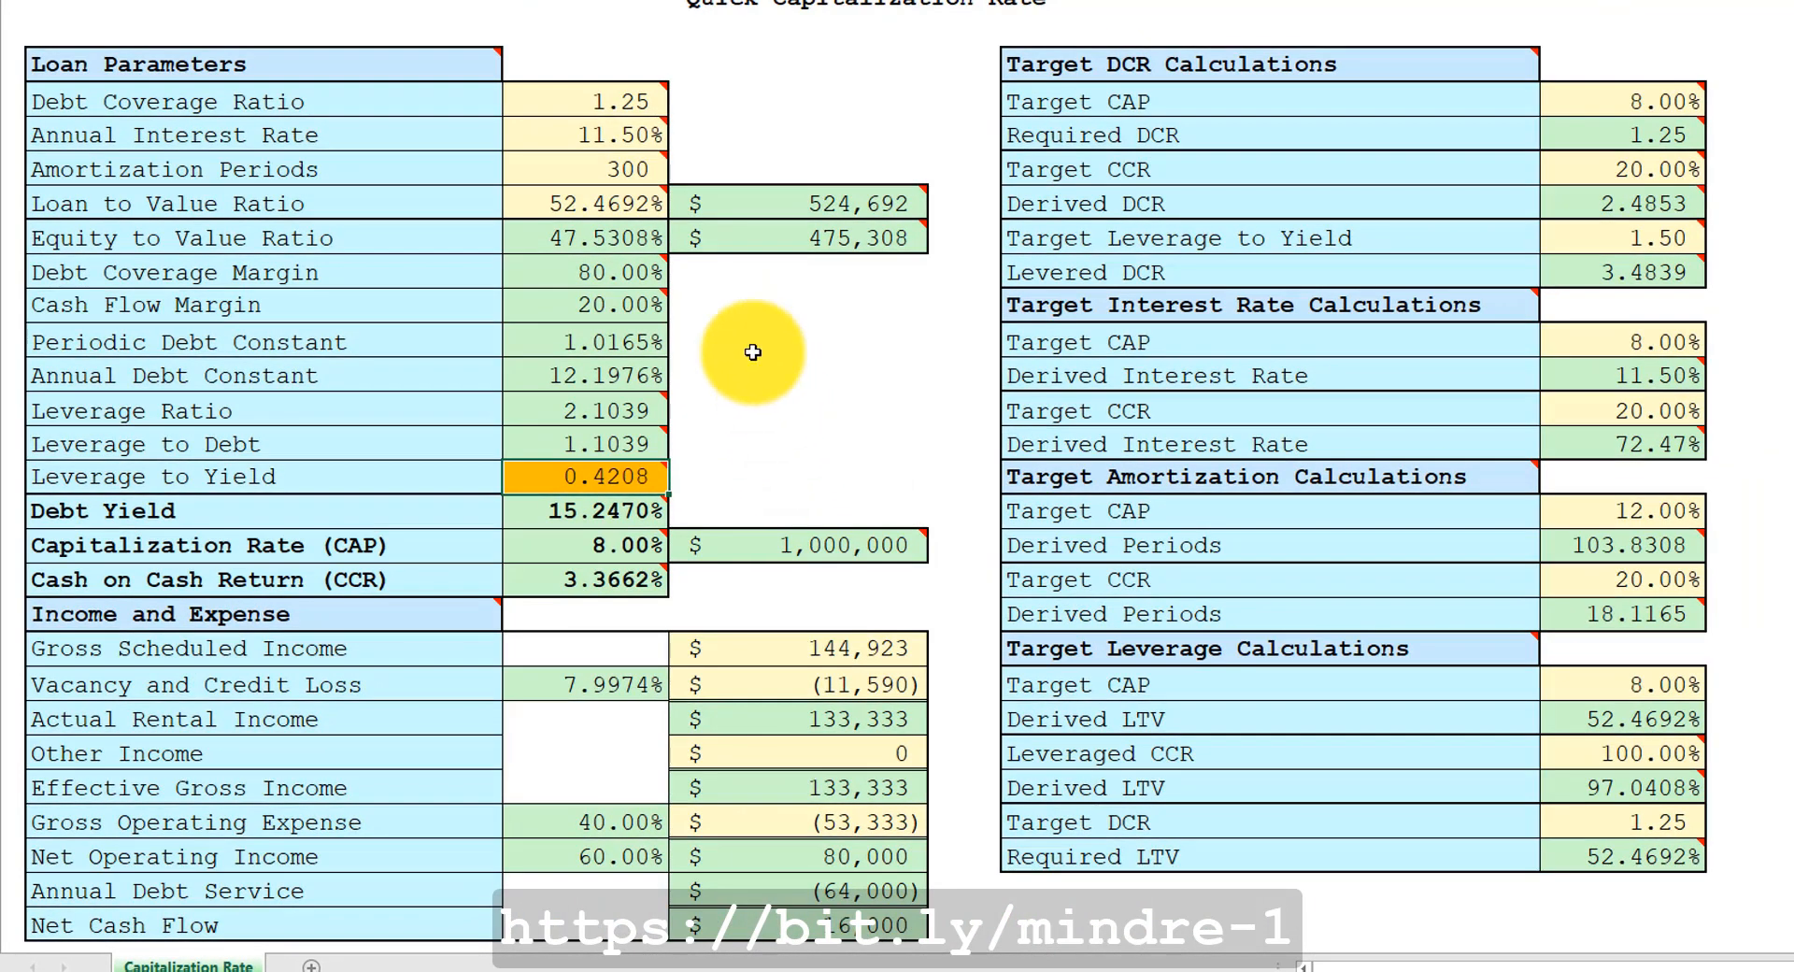
# Set the Loan to Value Ratio to 75%.
pyautogui.click(606, 204)
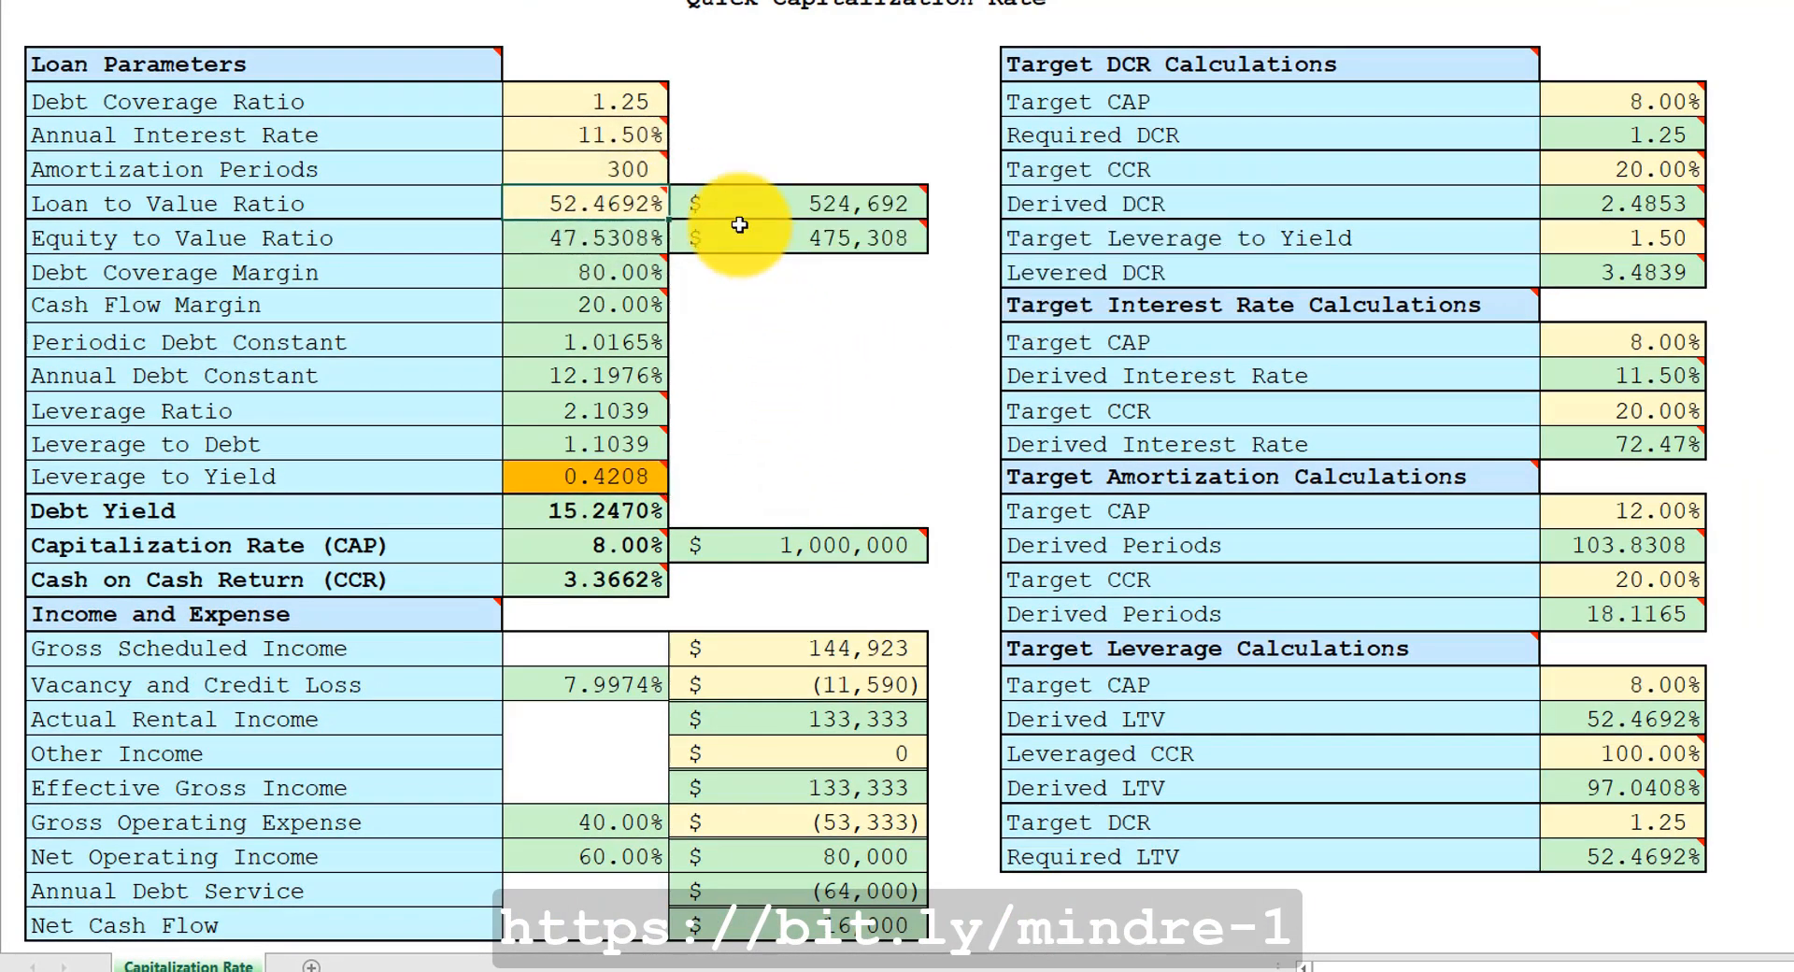
pyautogui.moveTo(739, 224)
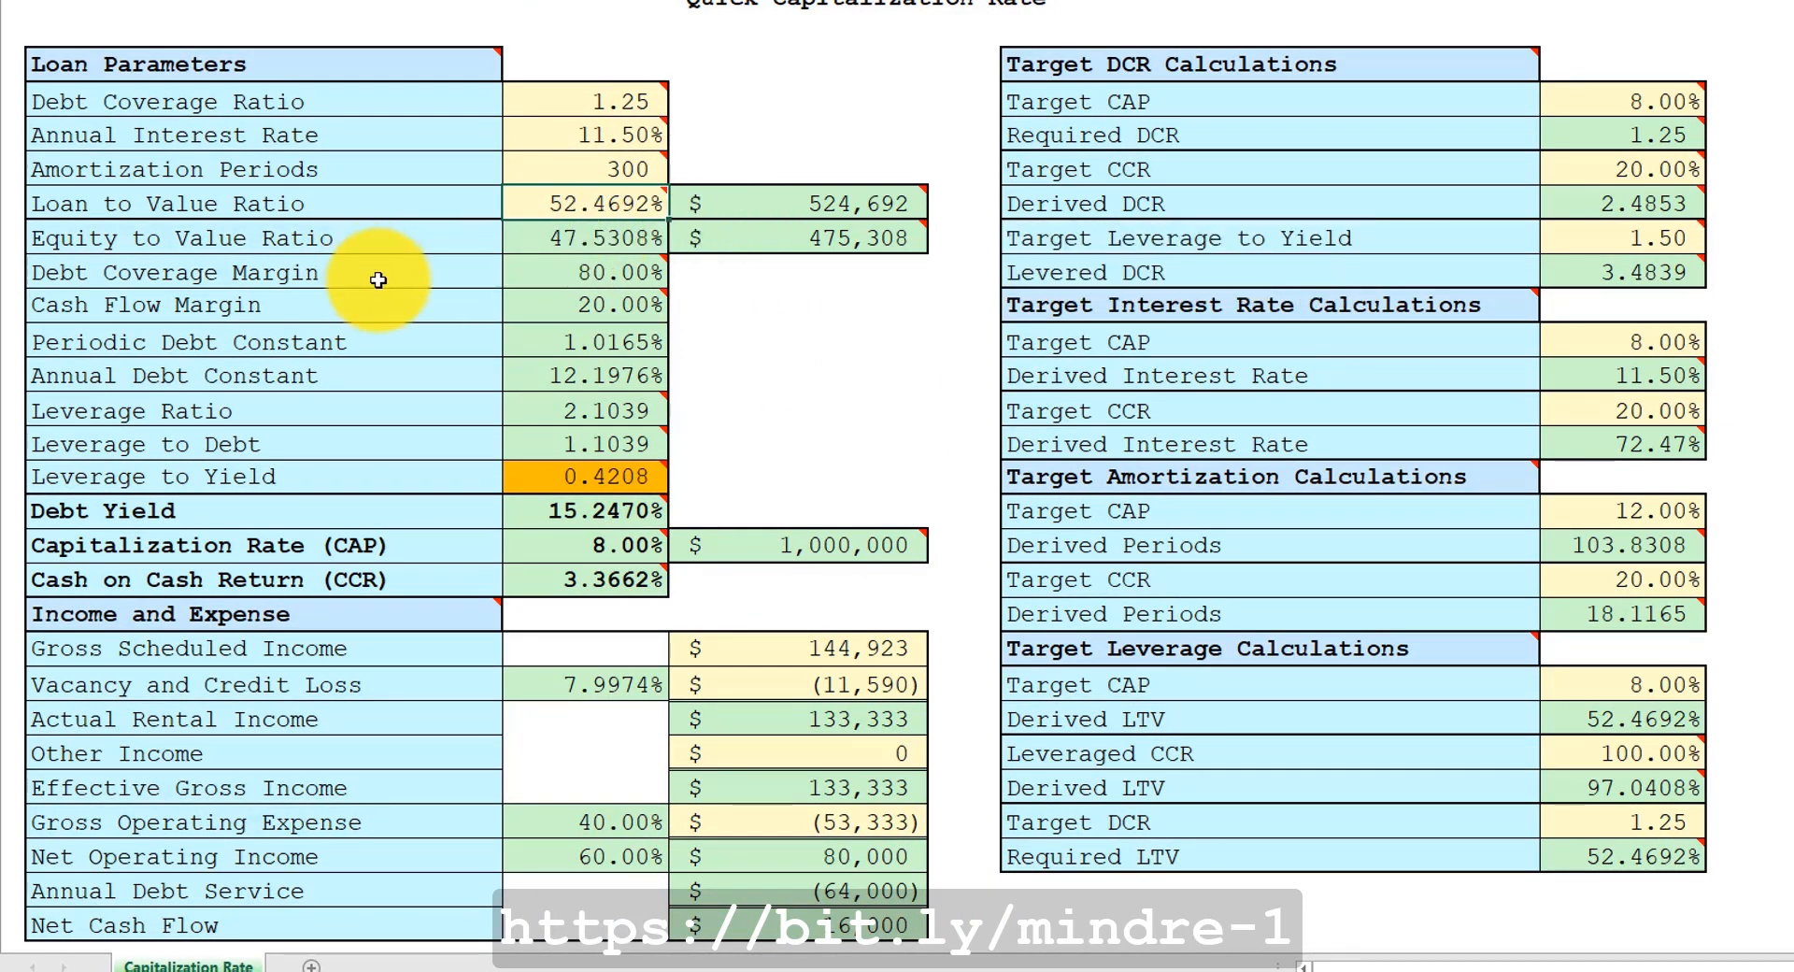
pyautogui.write('7')
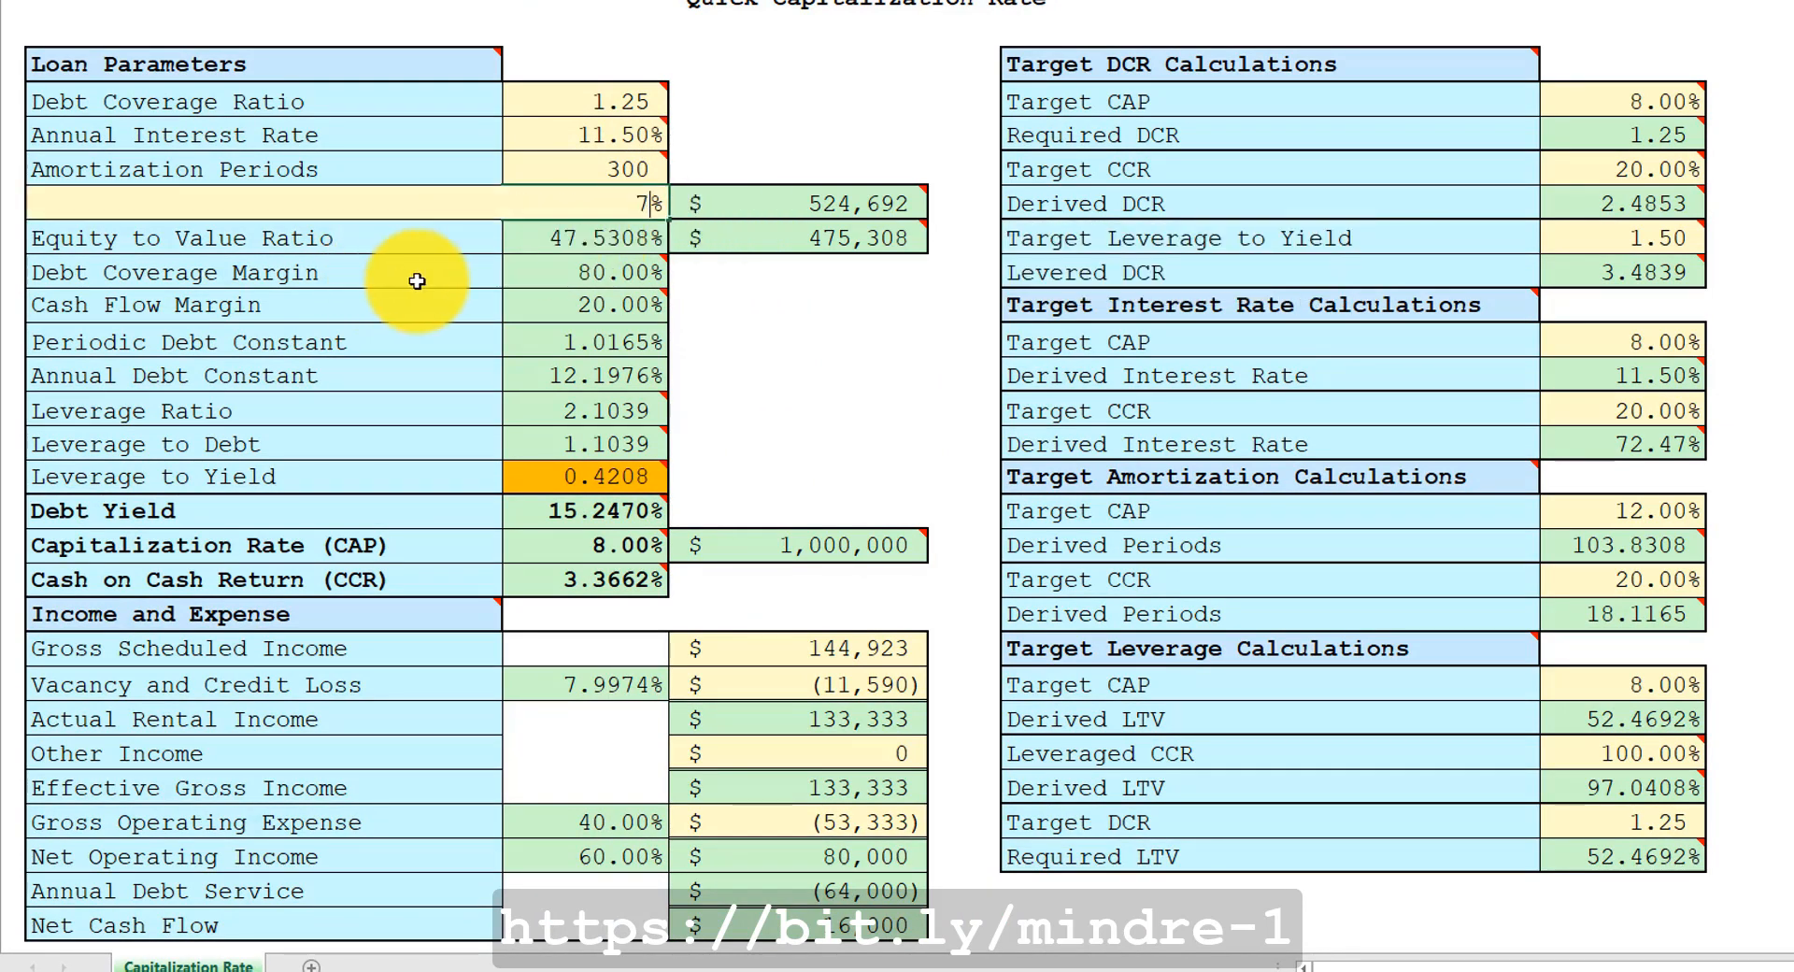
pyautogui.write('5')
pyautogui.press('Return')
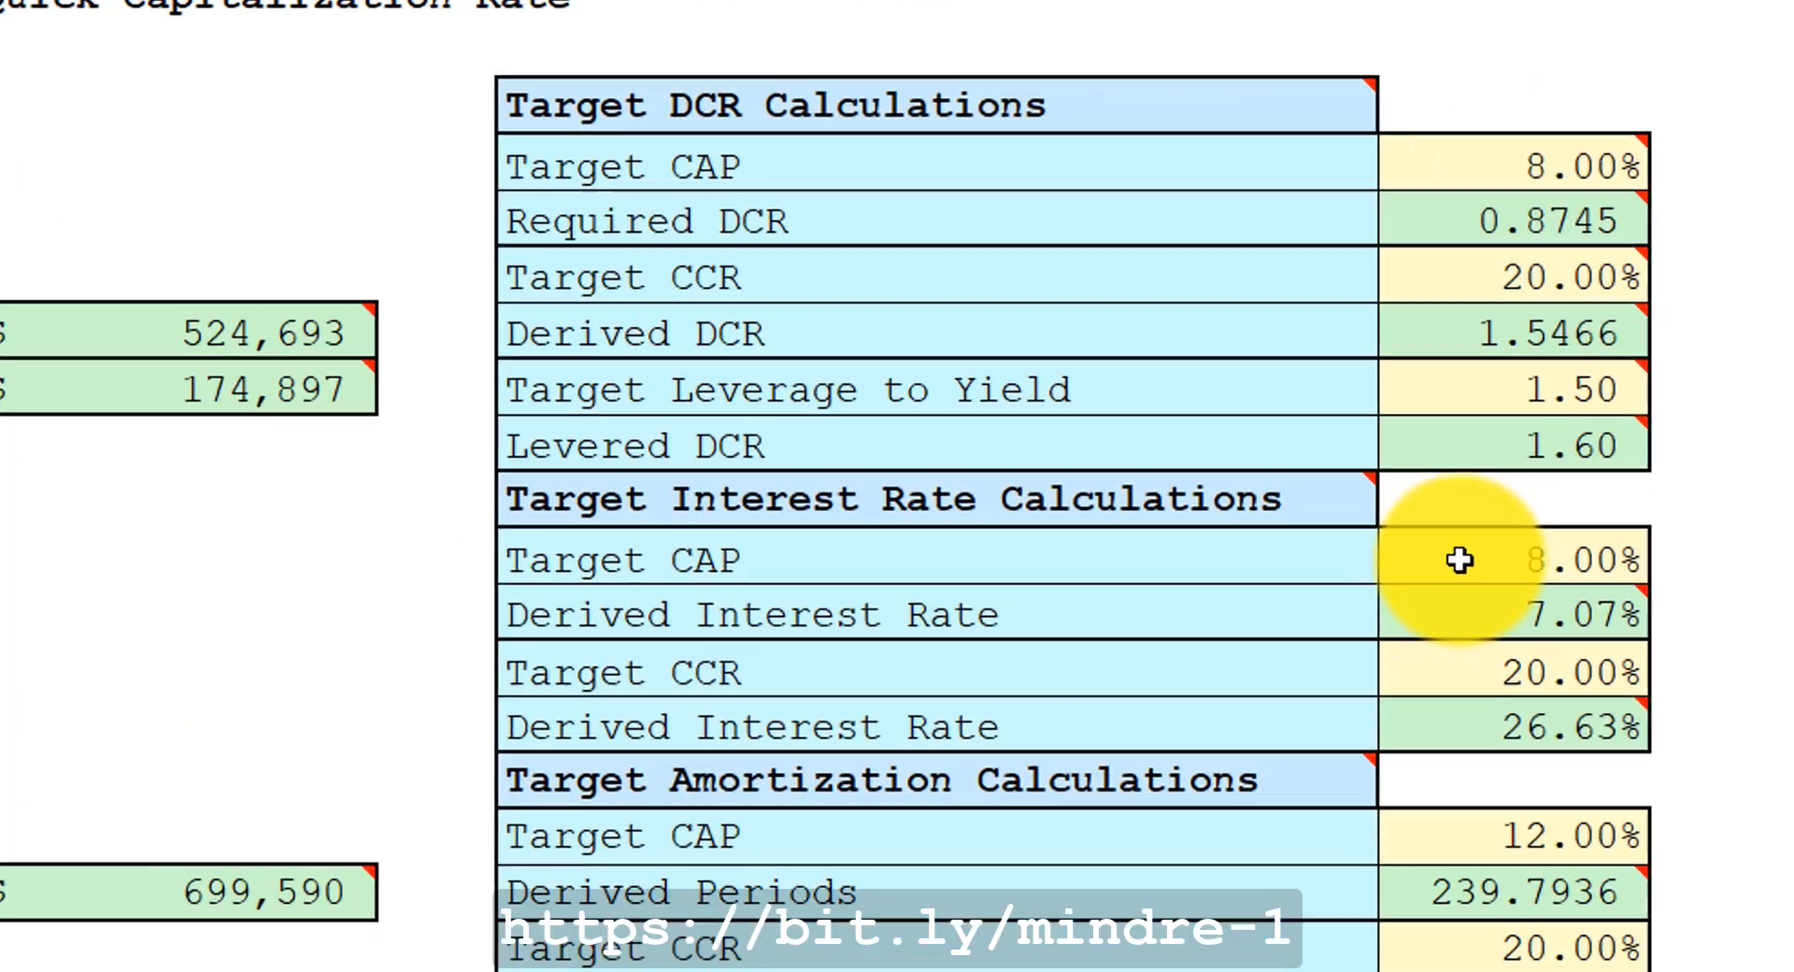
# Copy the Derived Interest Rate for the target CAP and paste it as a value into the Annual Interest Rate.
pyautogui.click(1588, 342)
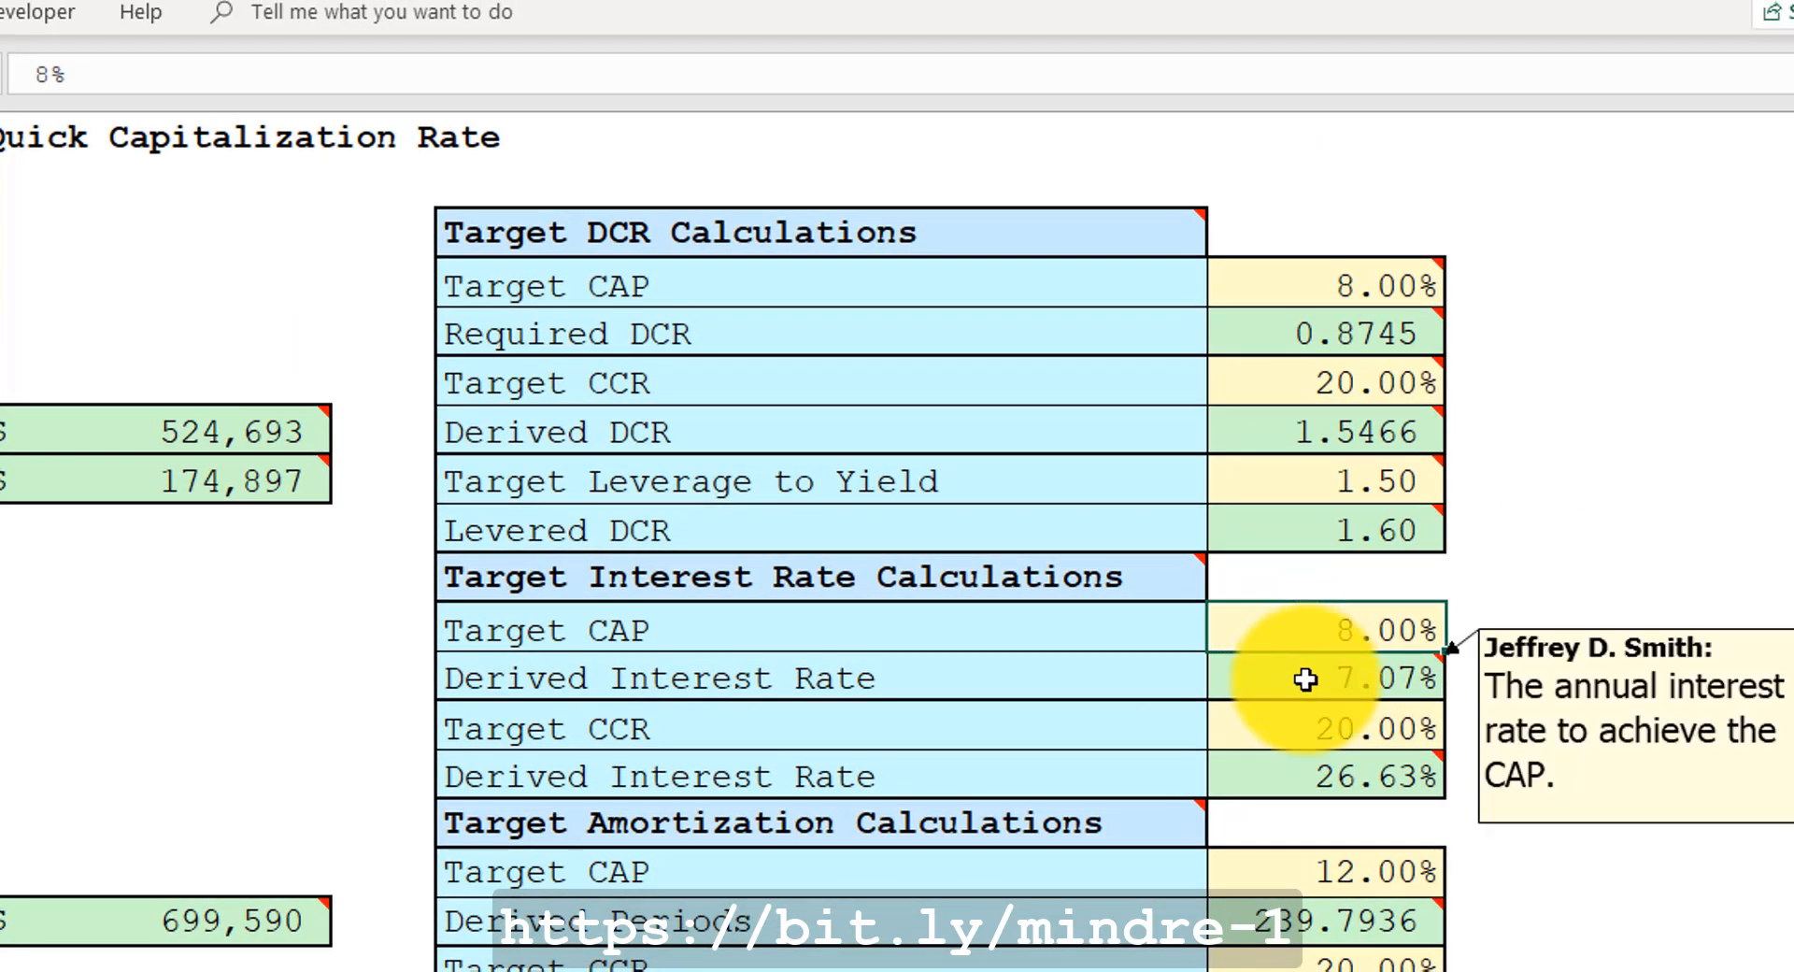
pyautogui.click(1306, 680)
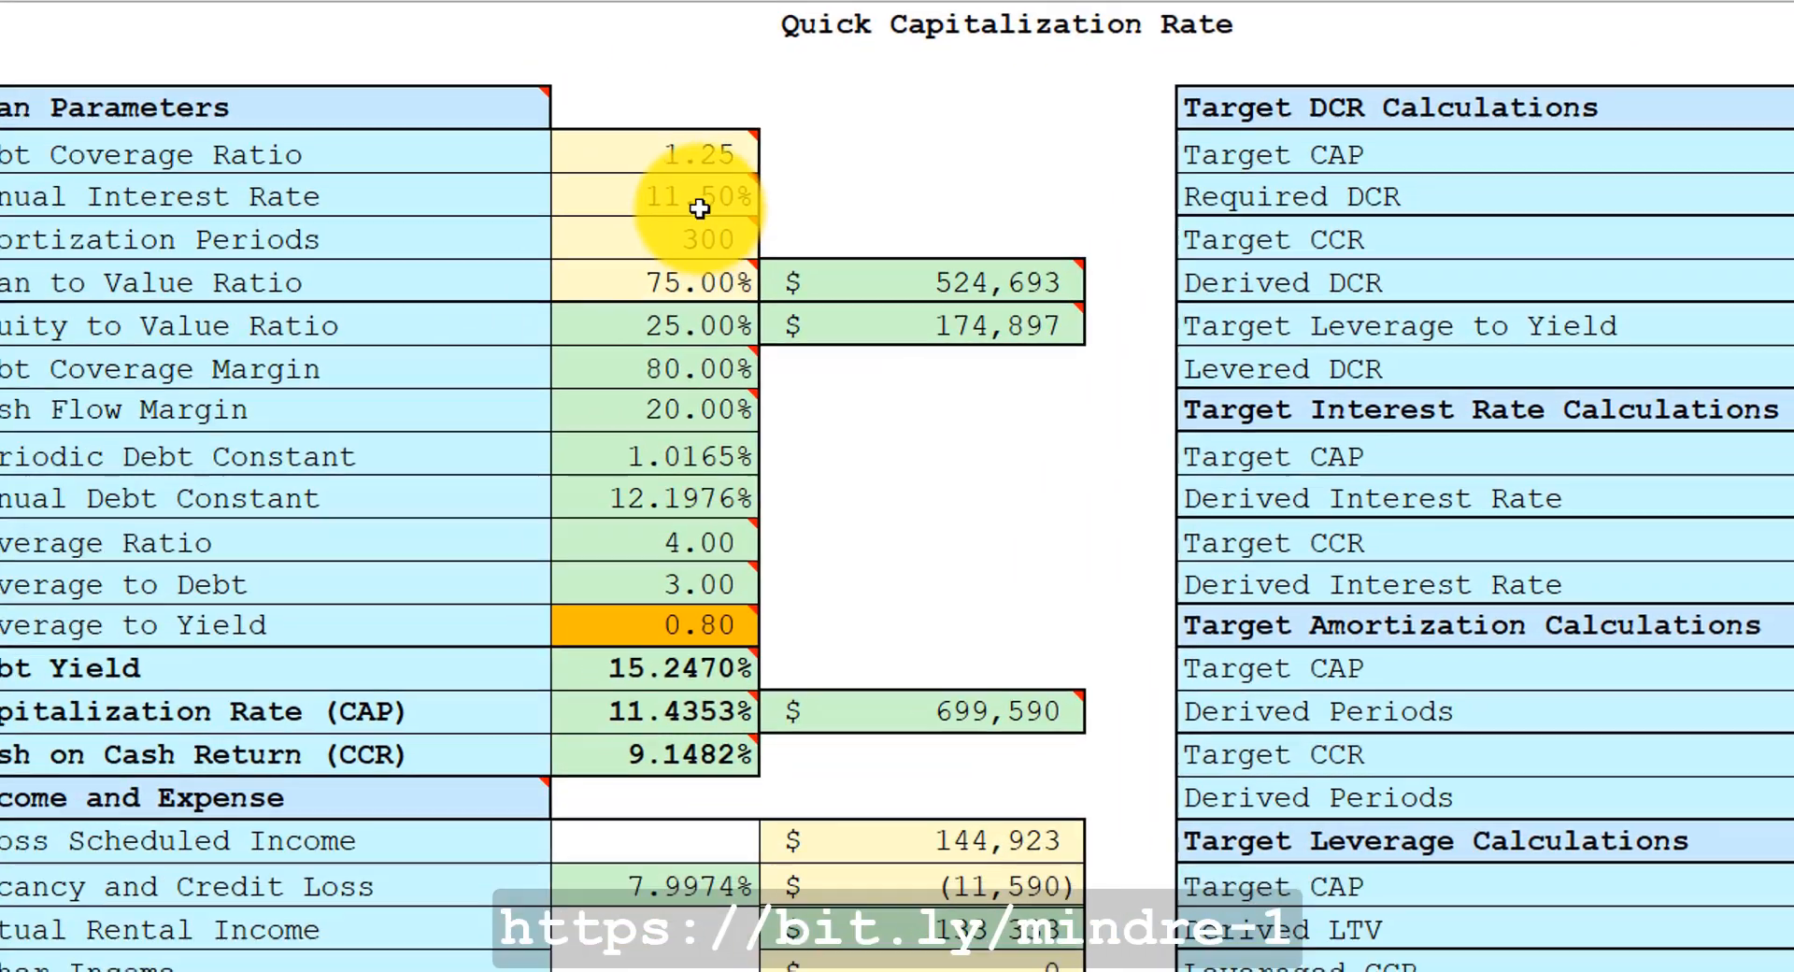
pyautogui.rightClick(768, 189)
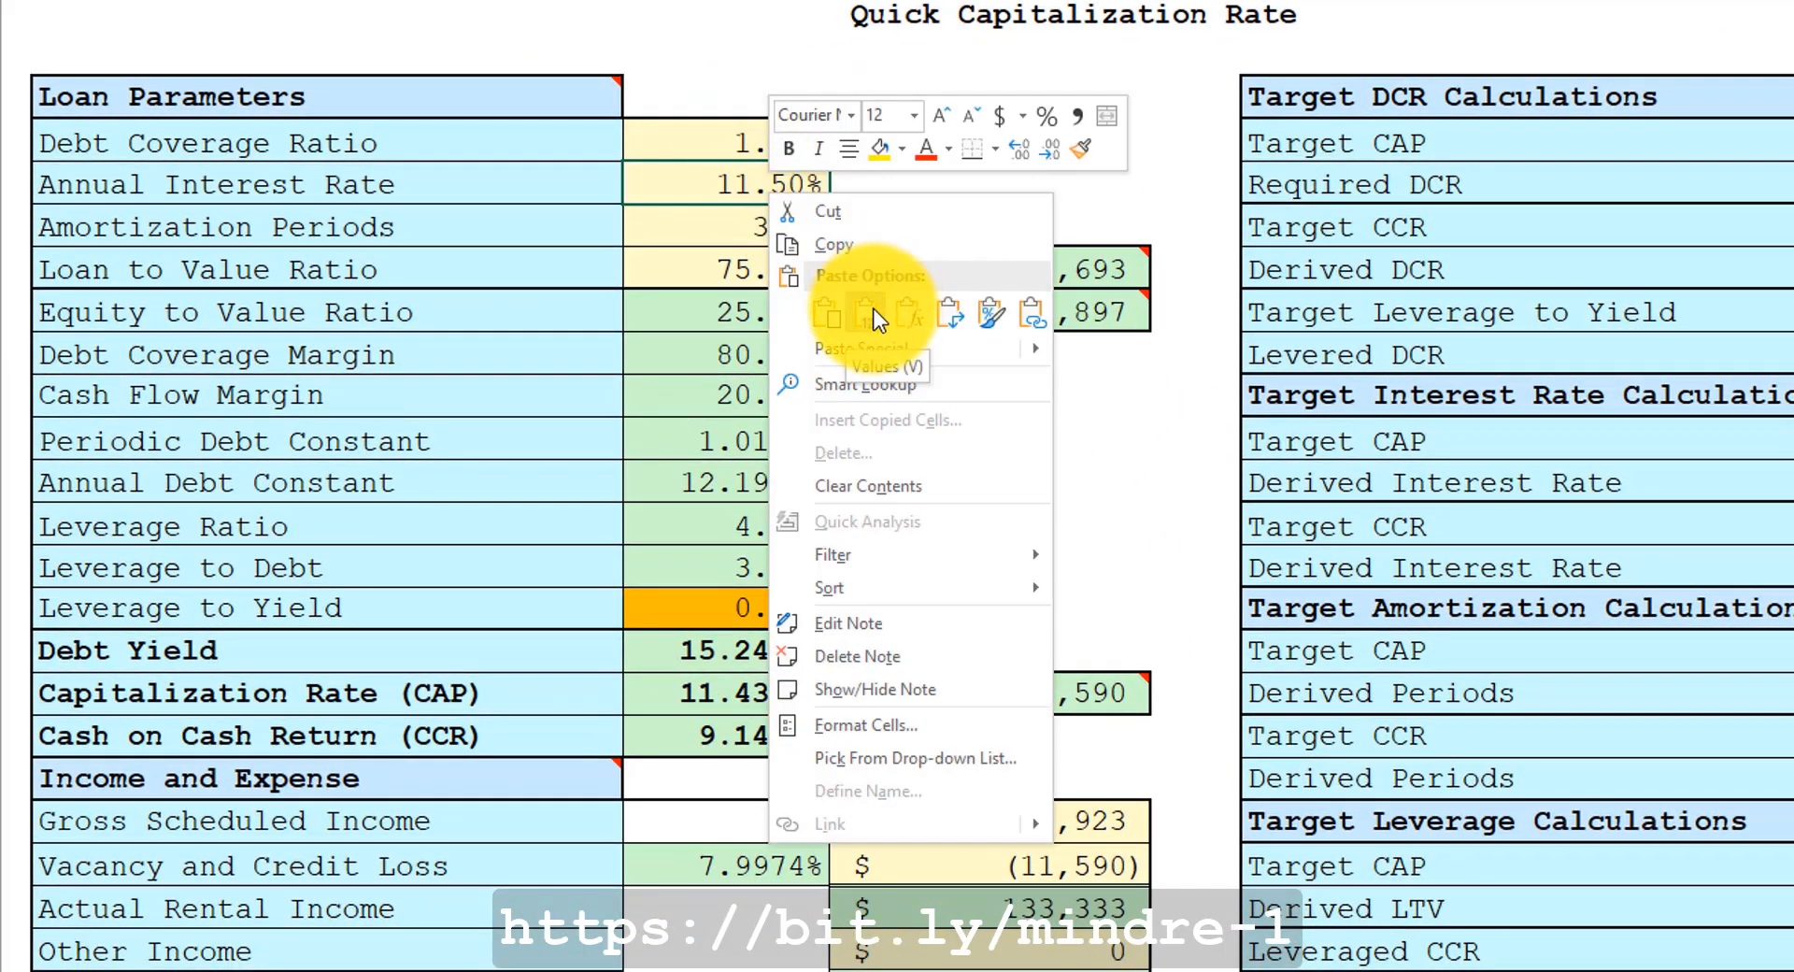
pyautogui.click(869, 309)
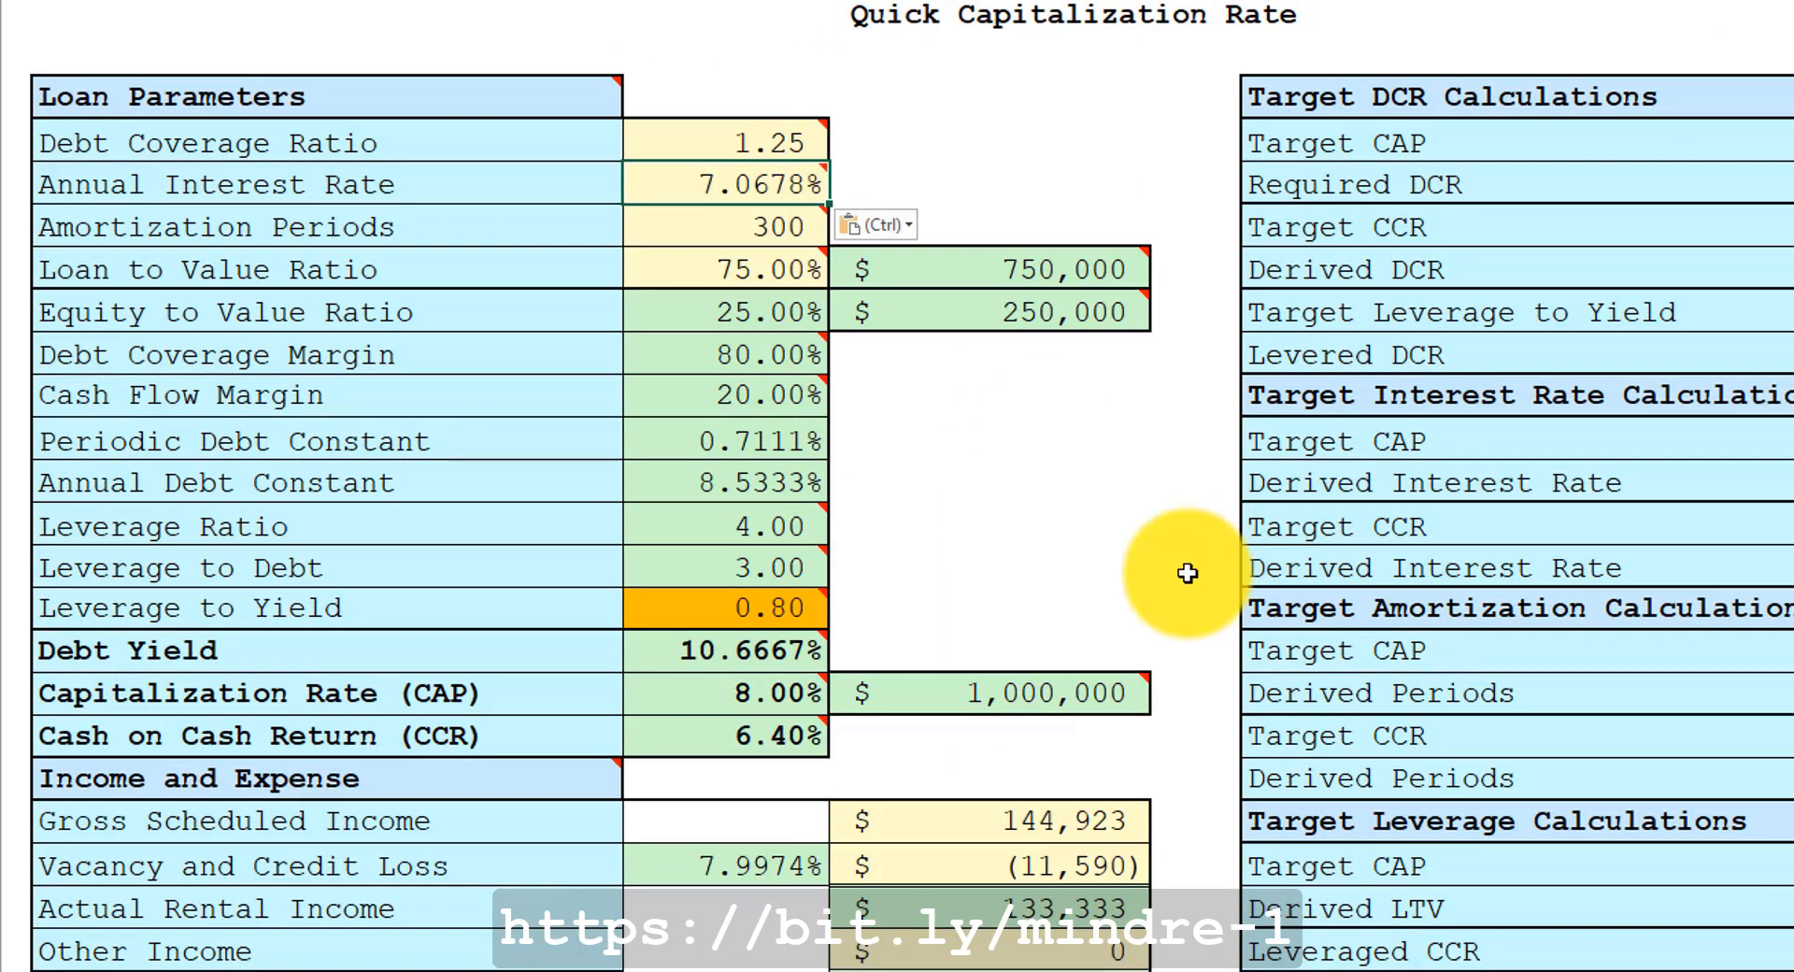
pyautogui.moveTo(1041, 700)
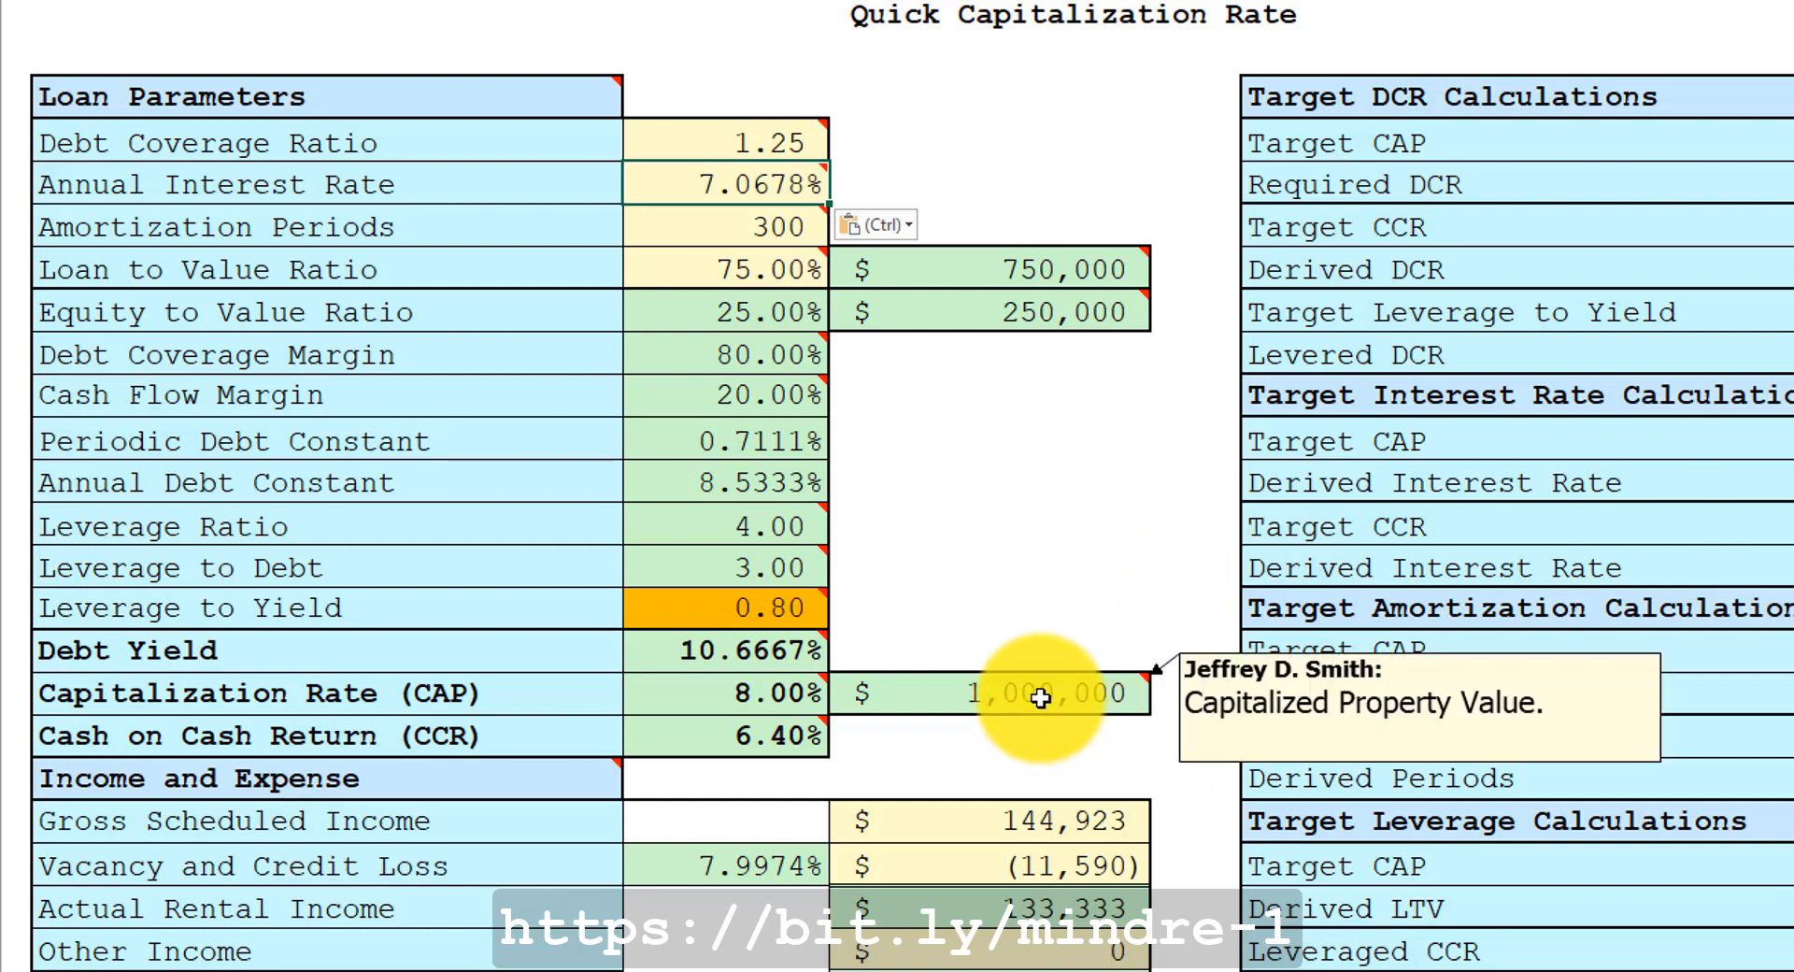
# Inspect the senior loan amount, equity amount, Capitalization Rate and Cash on Cash Return cells.
pyautogui.moveTo(976, 312)
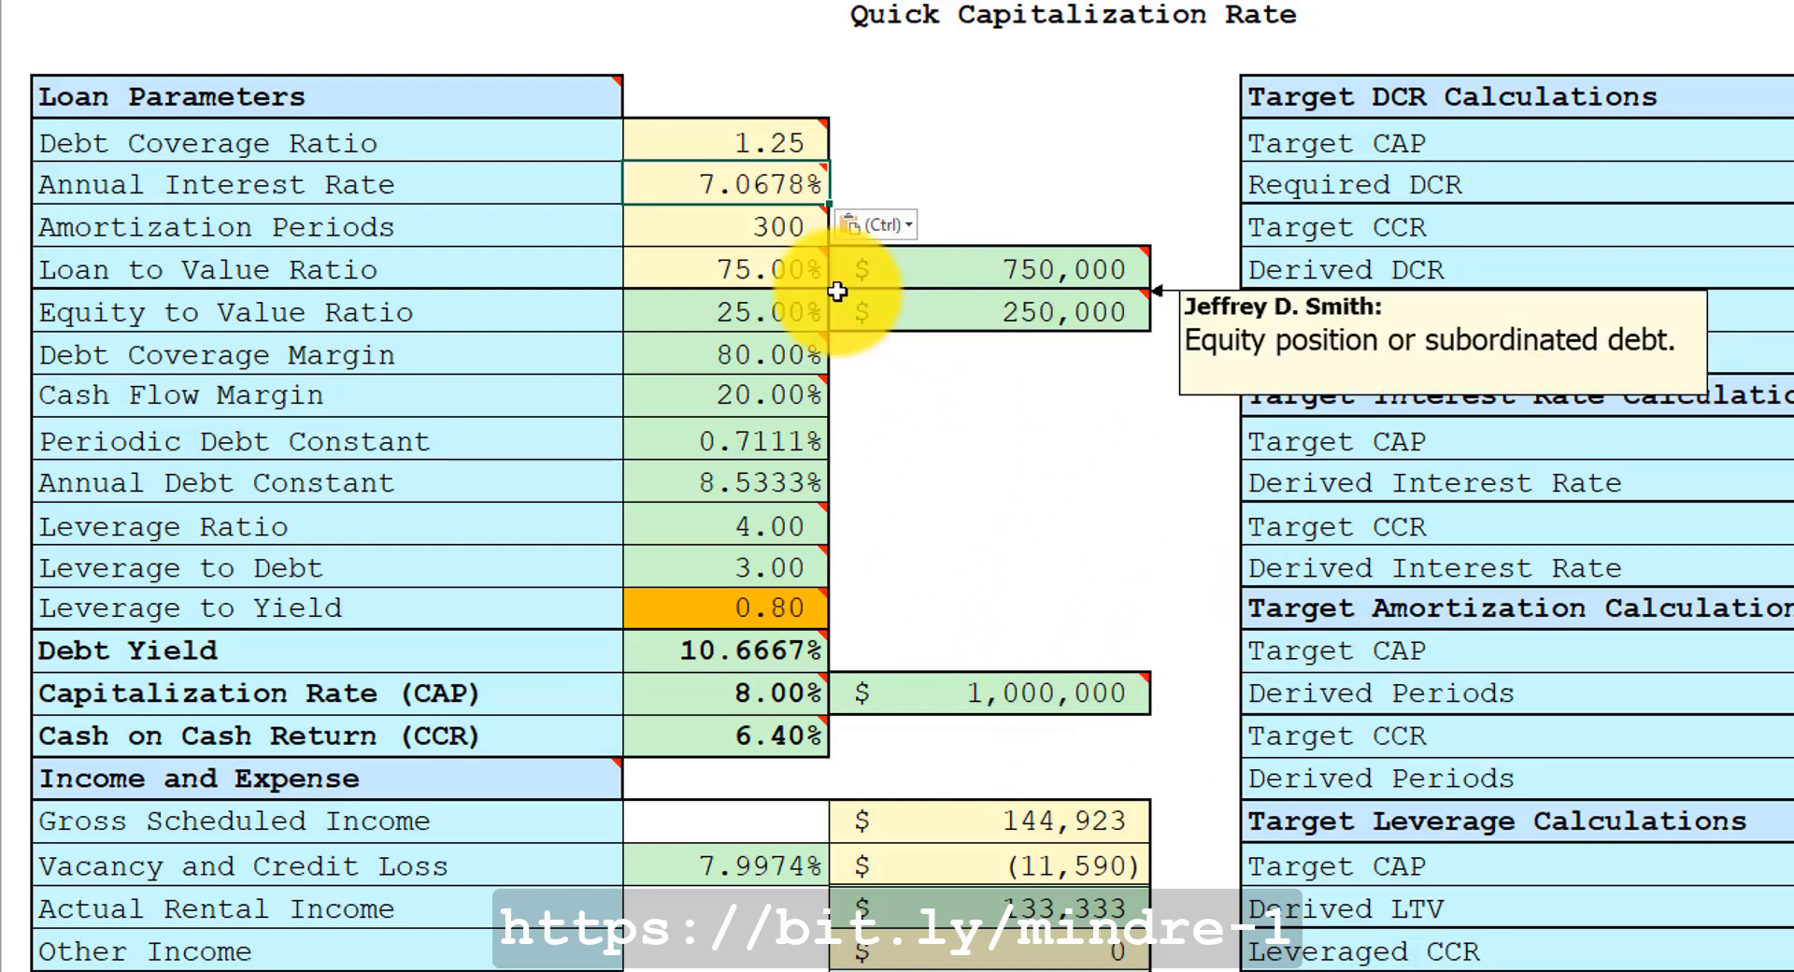
pyautogui.click(750, 270)
pyautogui.moveTo(1027, 268)
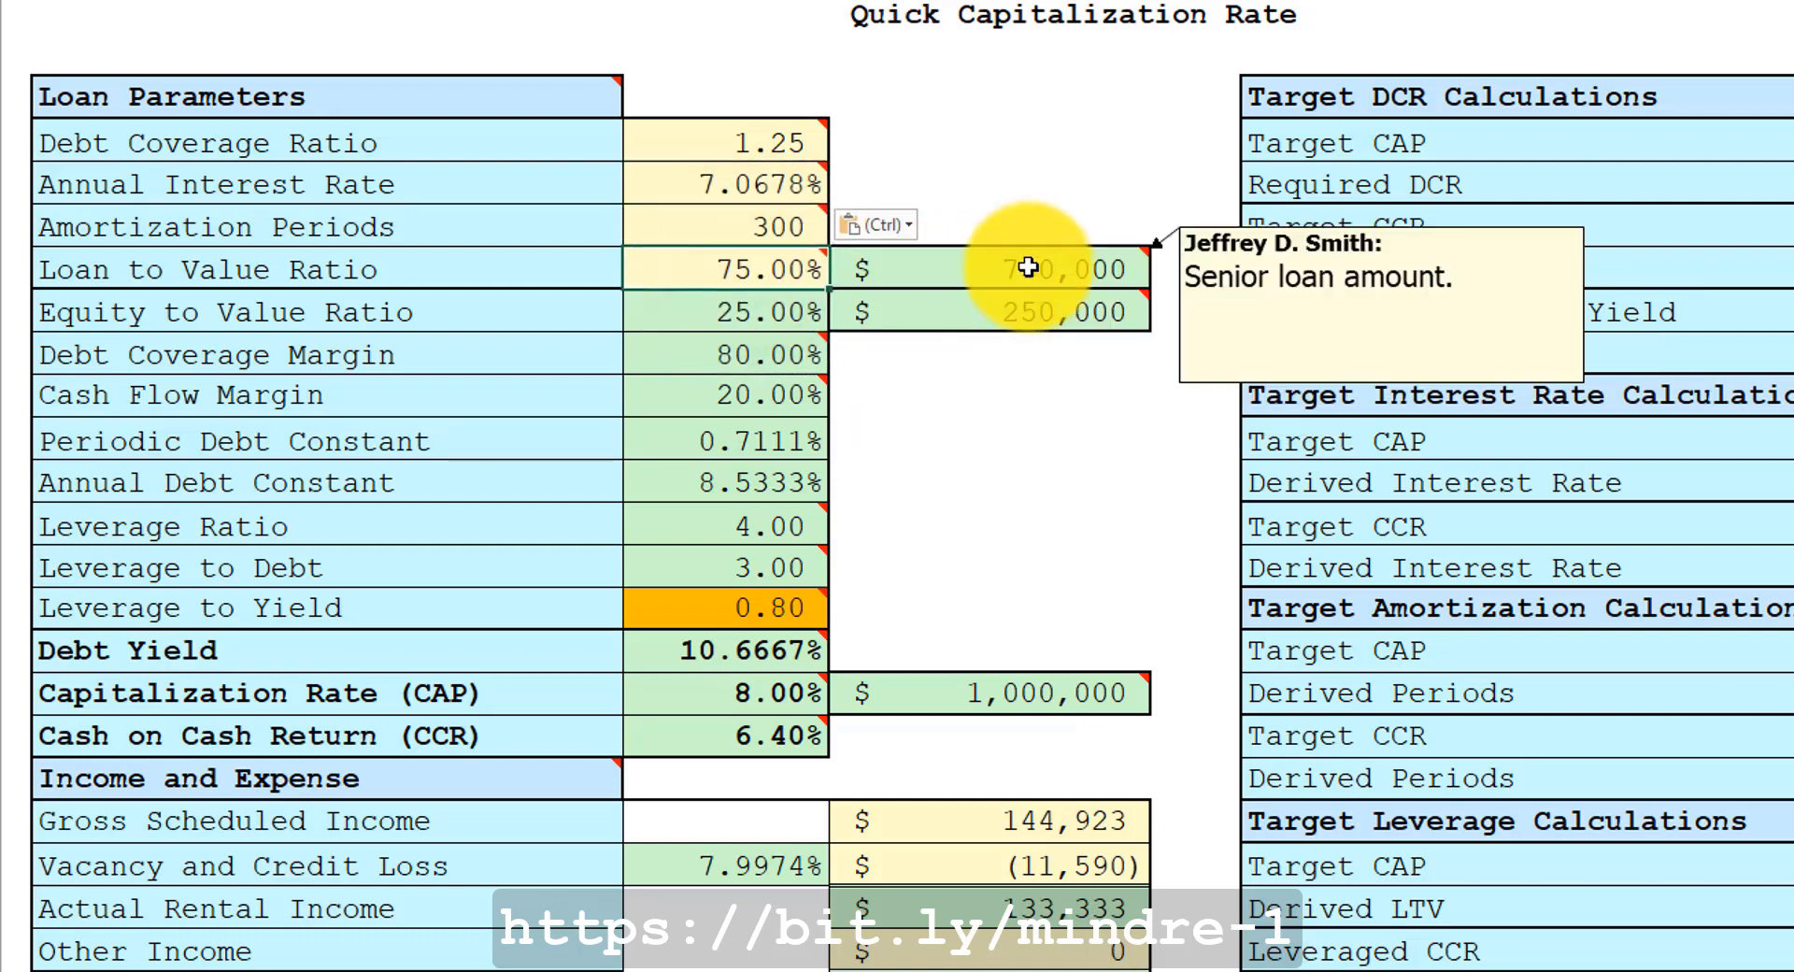
pyautogui.moveTo(764, 137)
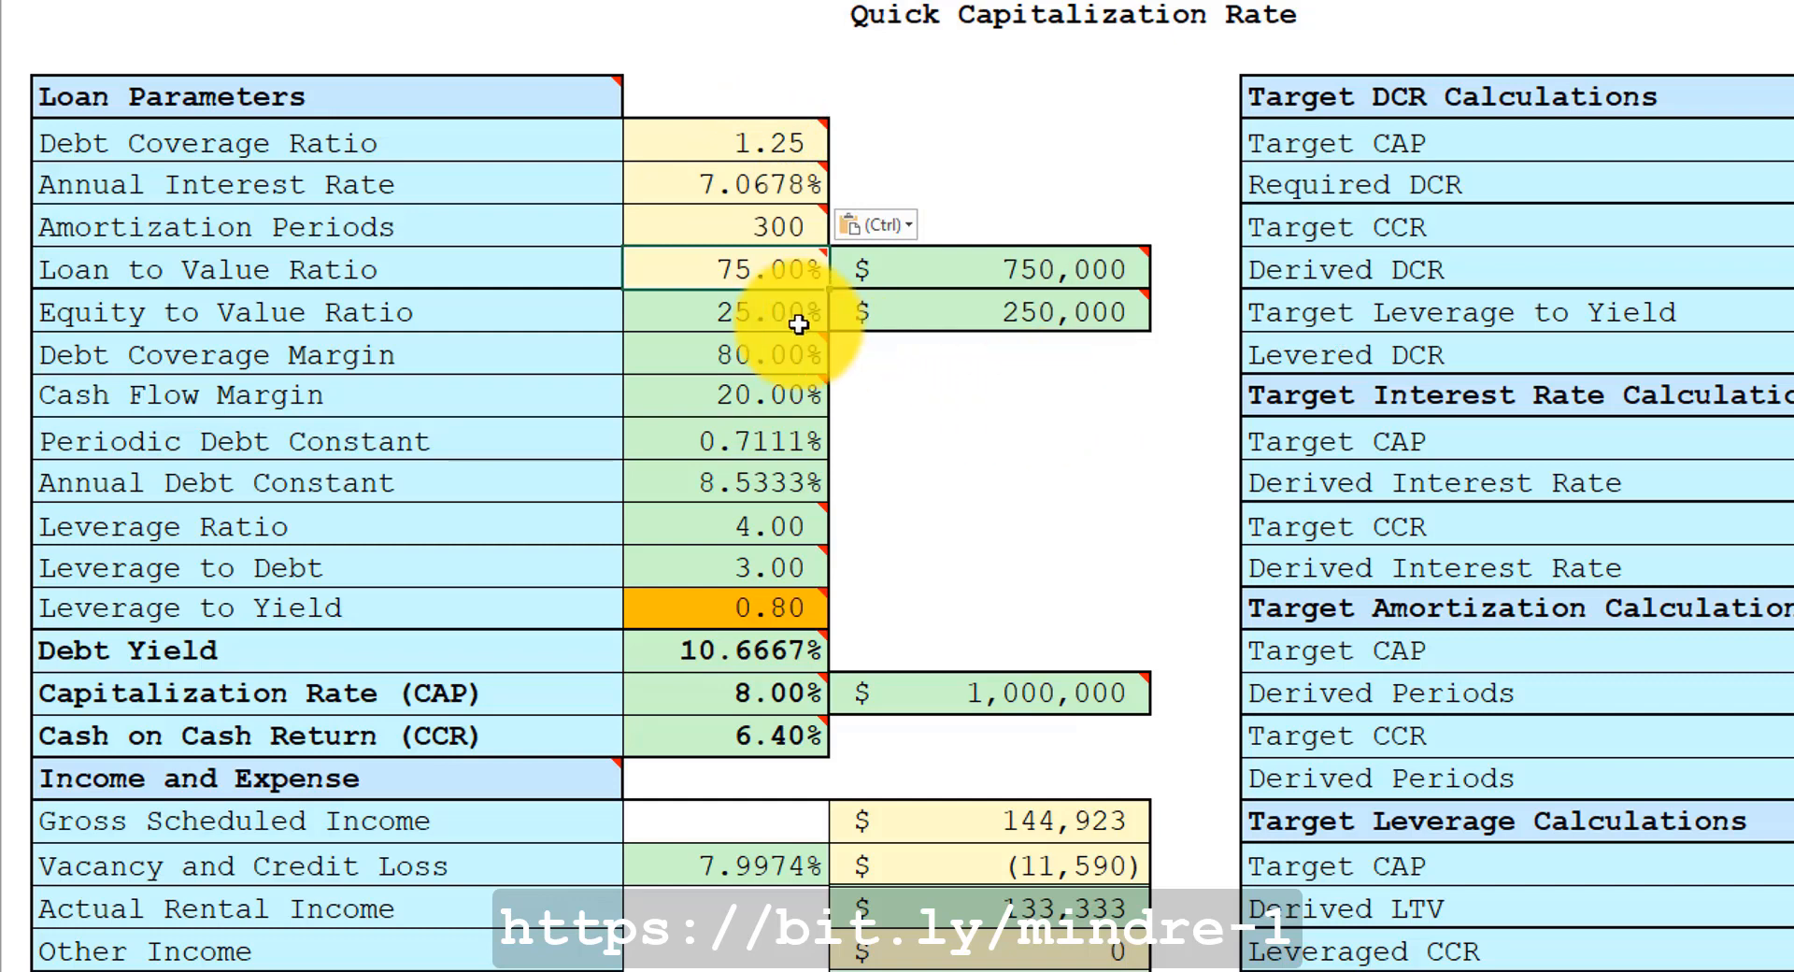
pyautogui.moveTo(922, 293)
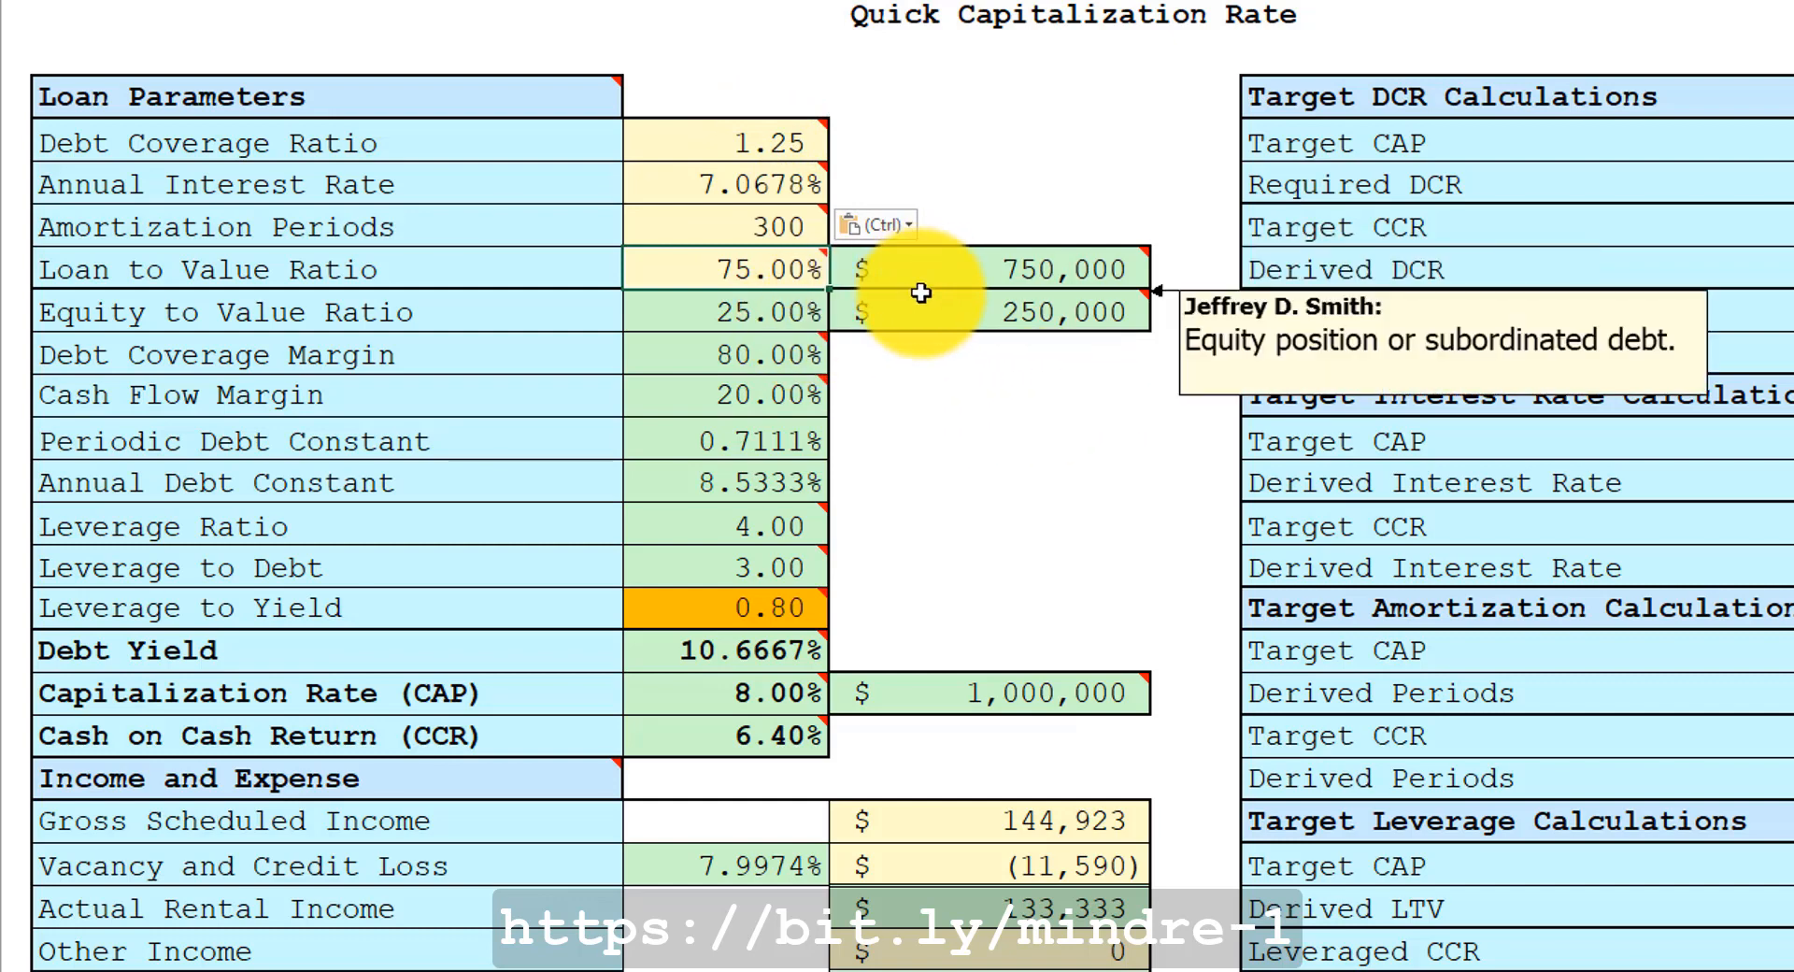
pyautogui.click(720, 174)
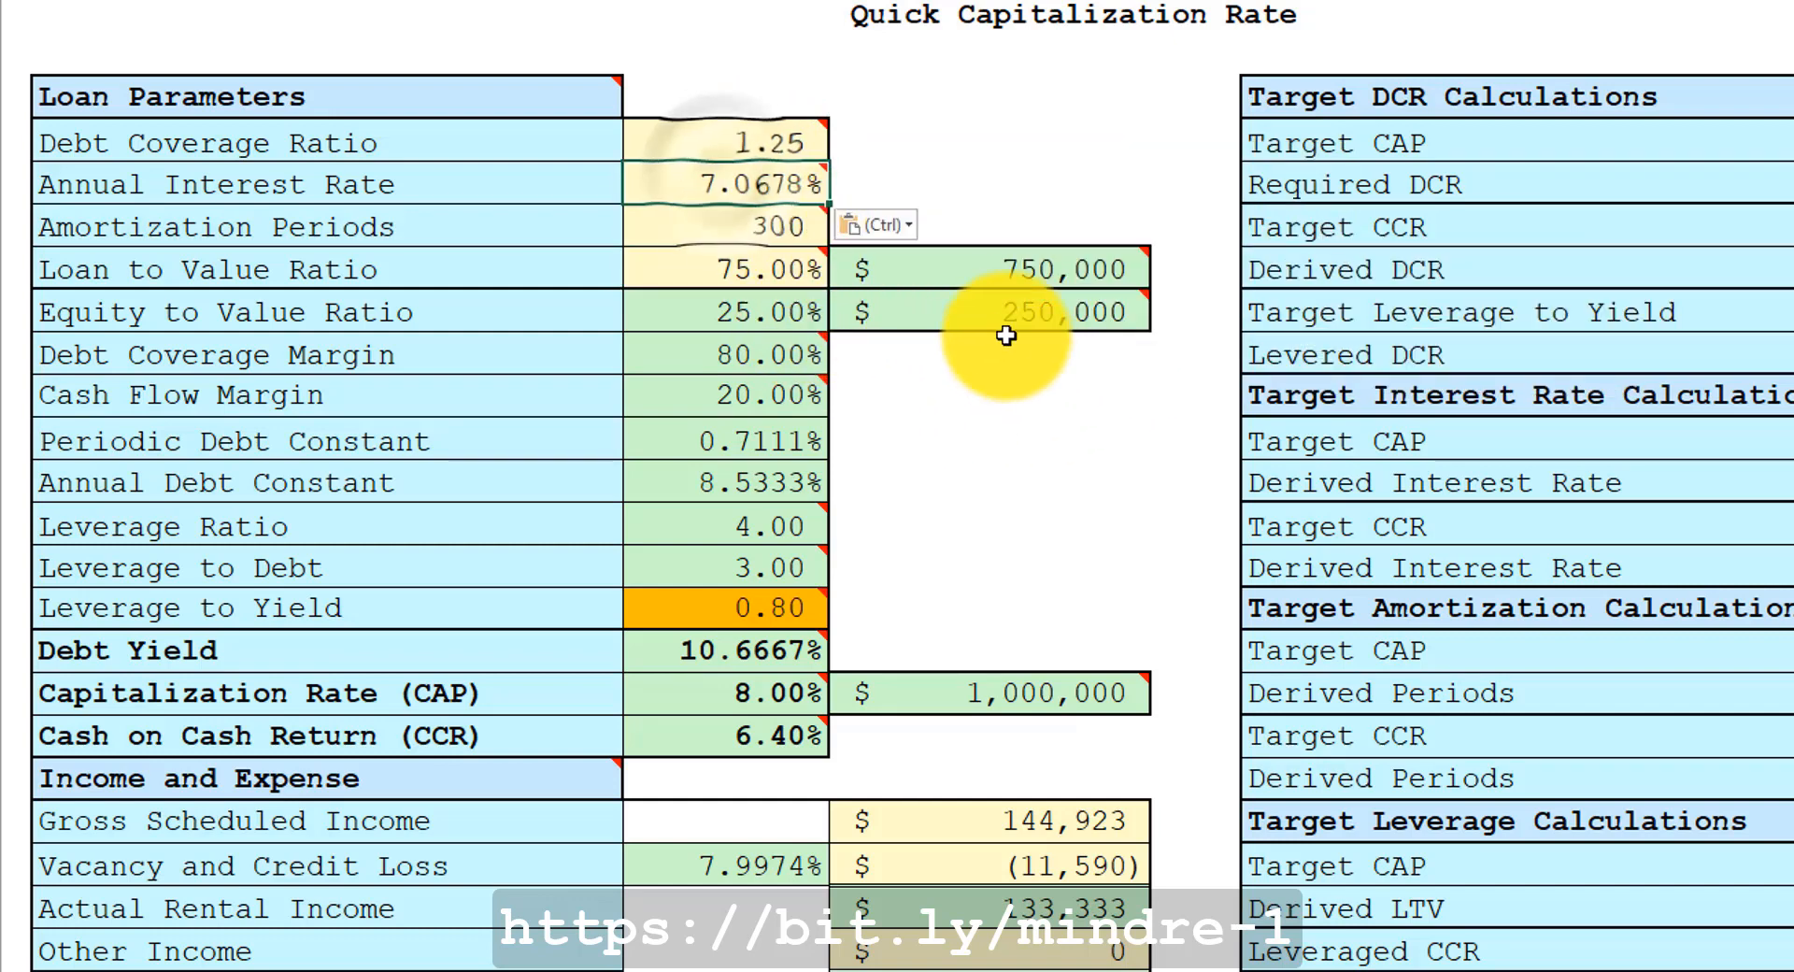
pyautogui.moveTo(1001, 325)
pyautogui.moveTo(750, 183)
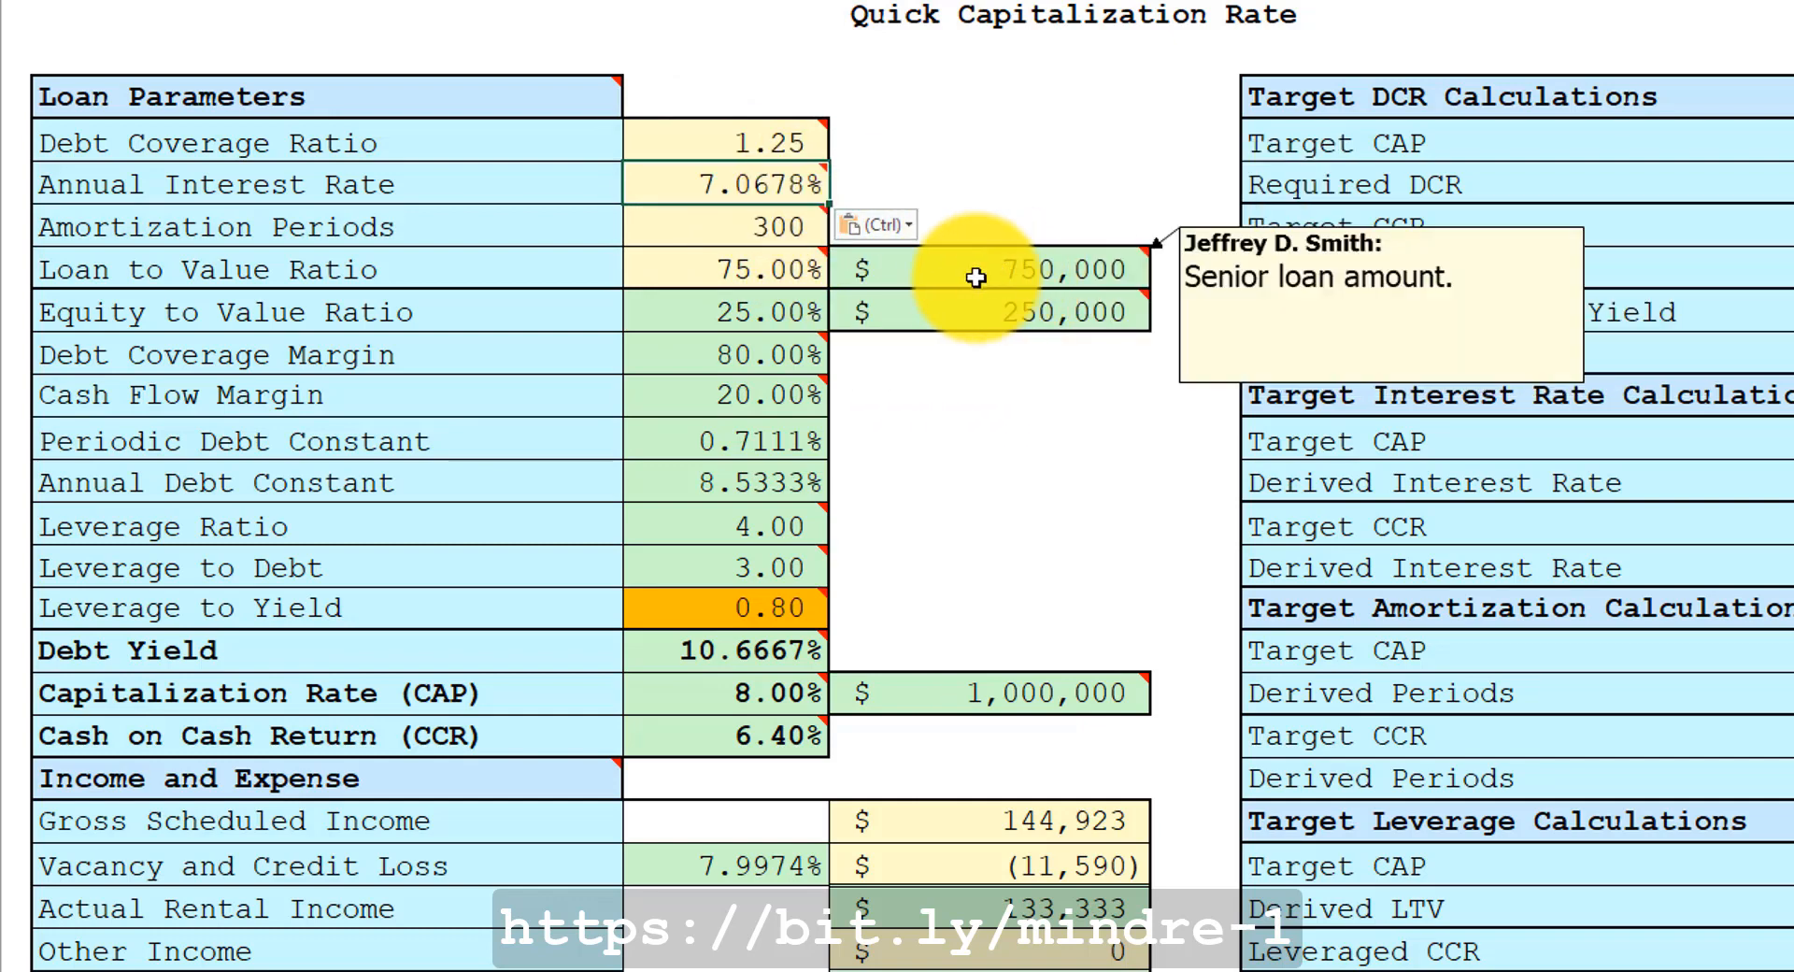
pyautogui.moveTo(957, 291)
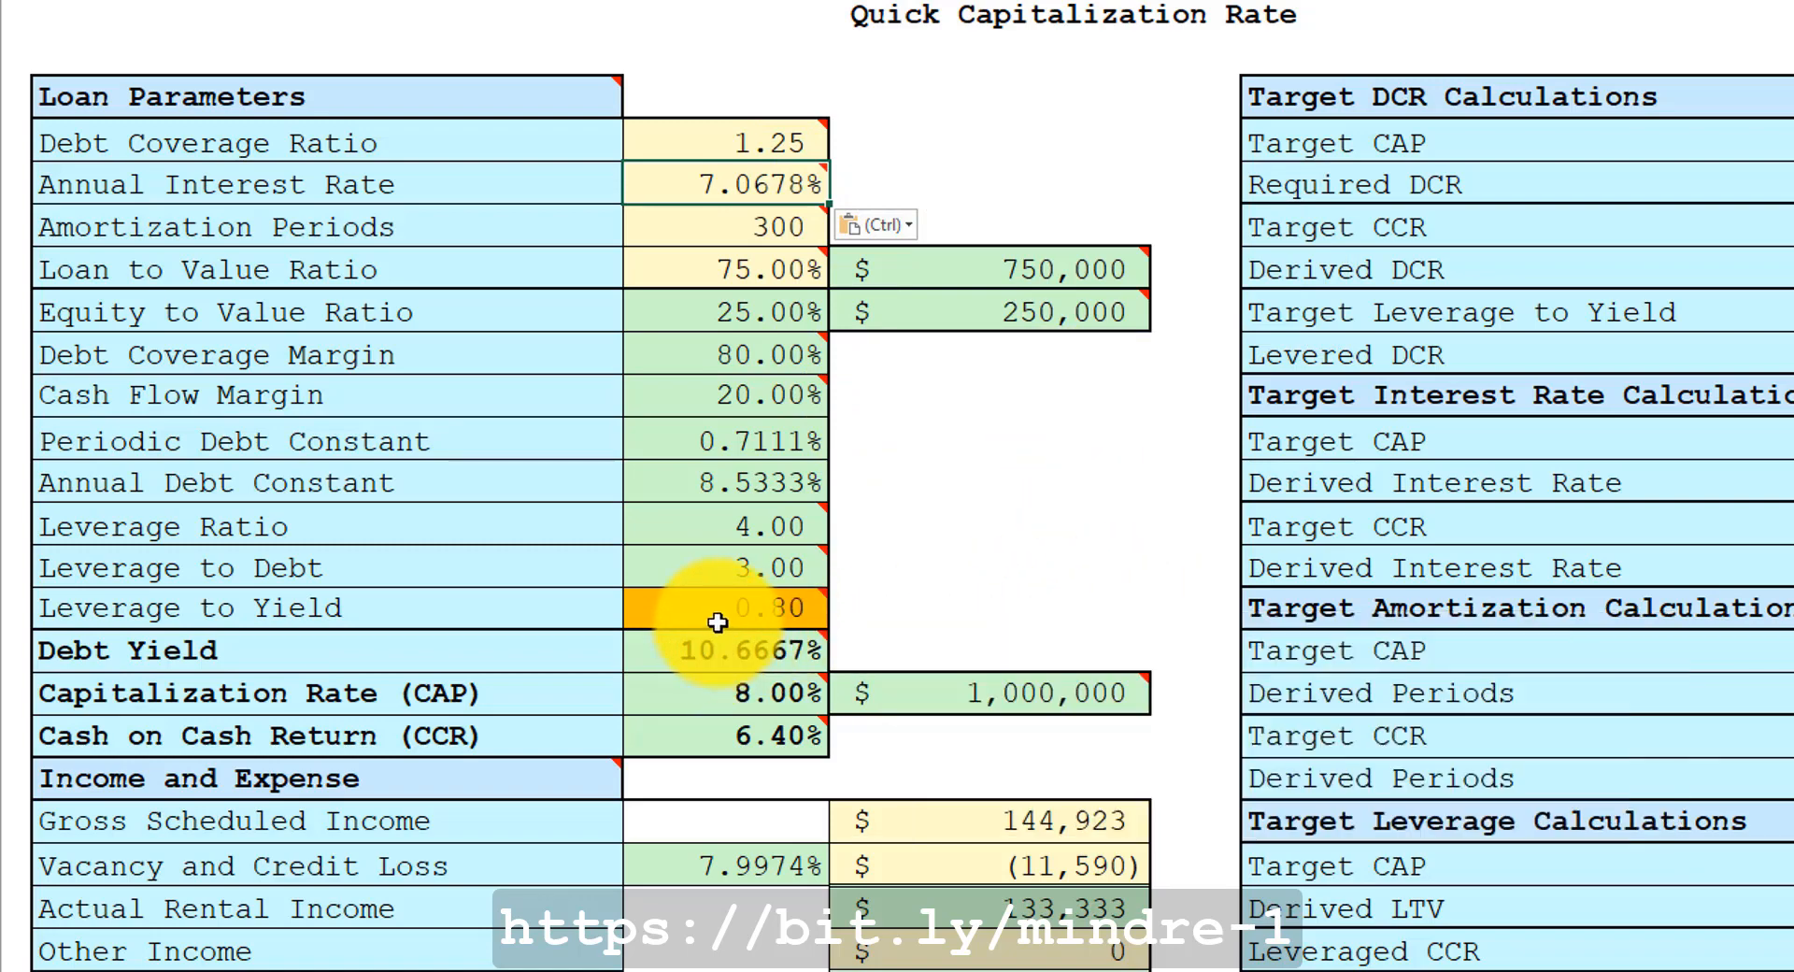
pyautogui.moveTo(714, 617)
pyautogui.moveTo(706, 703)
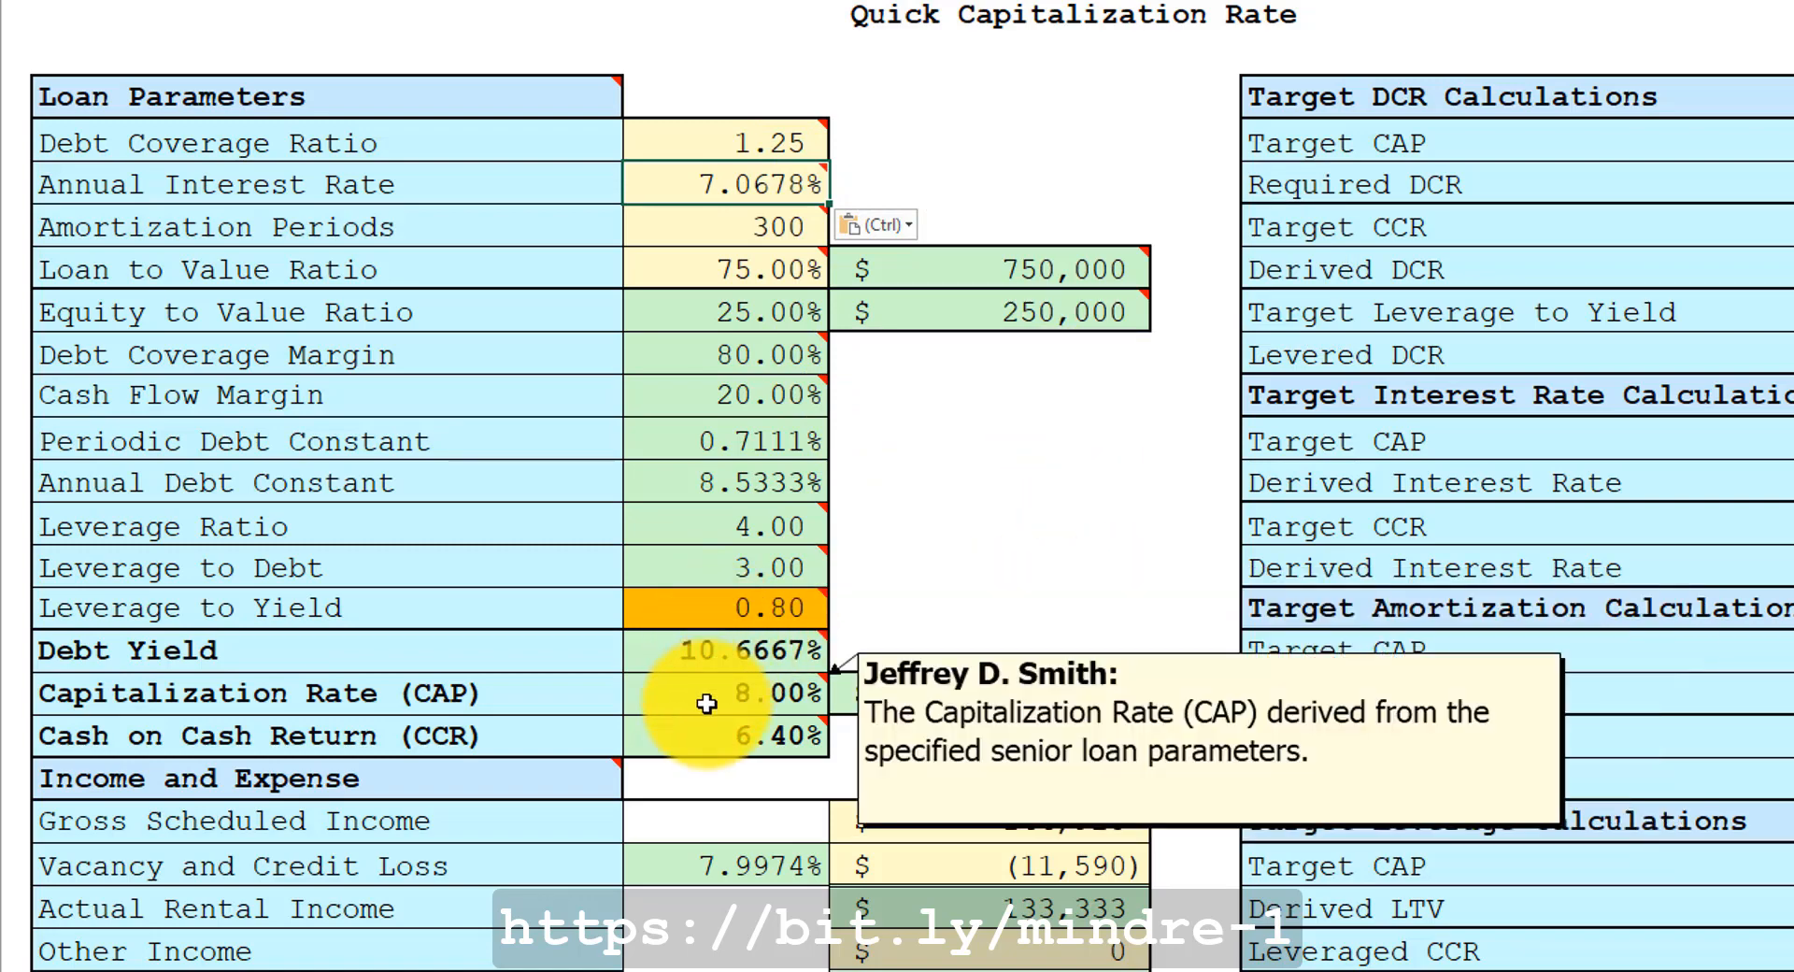
pyautogui.moveTo(715, 743)
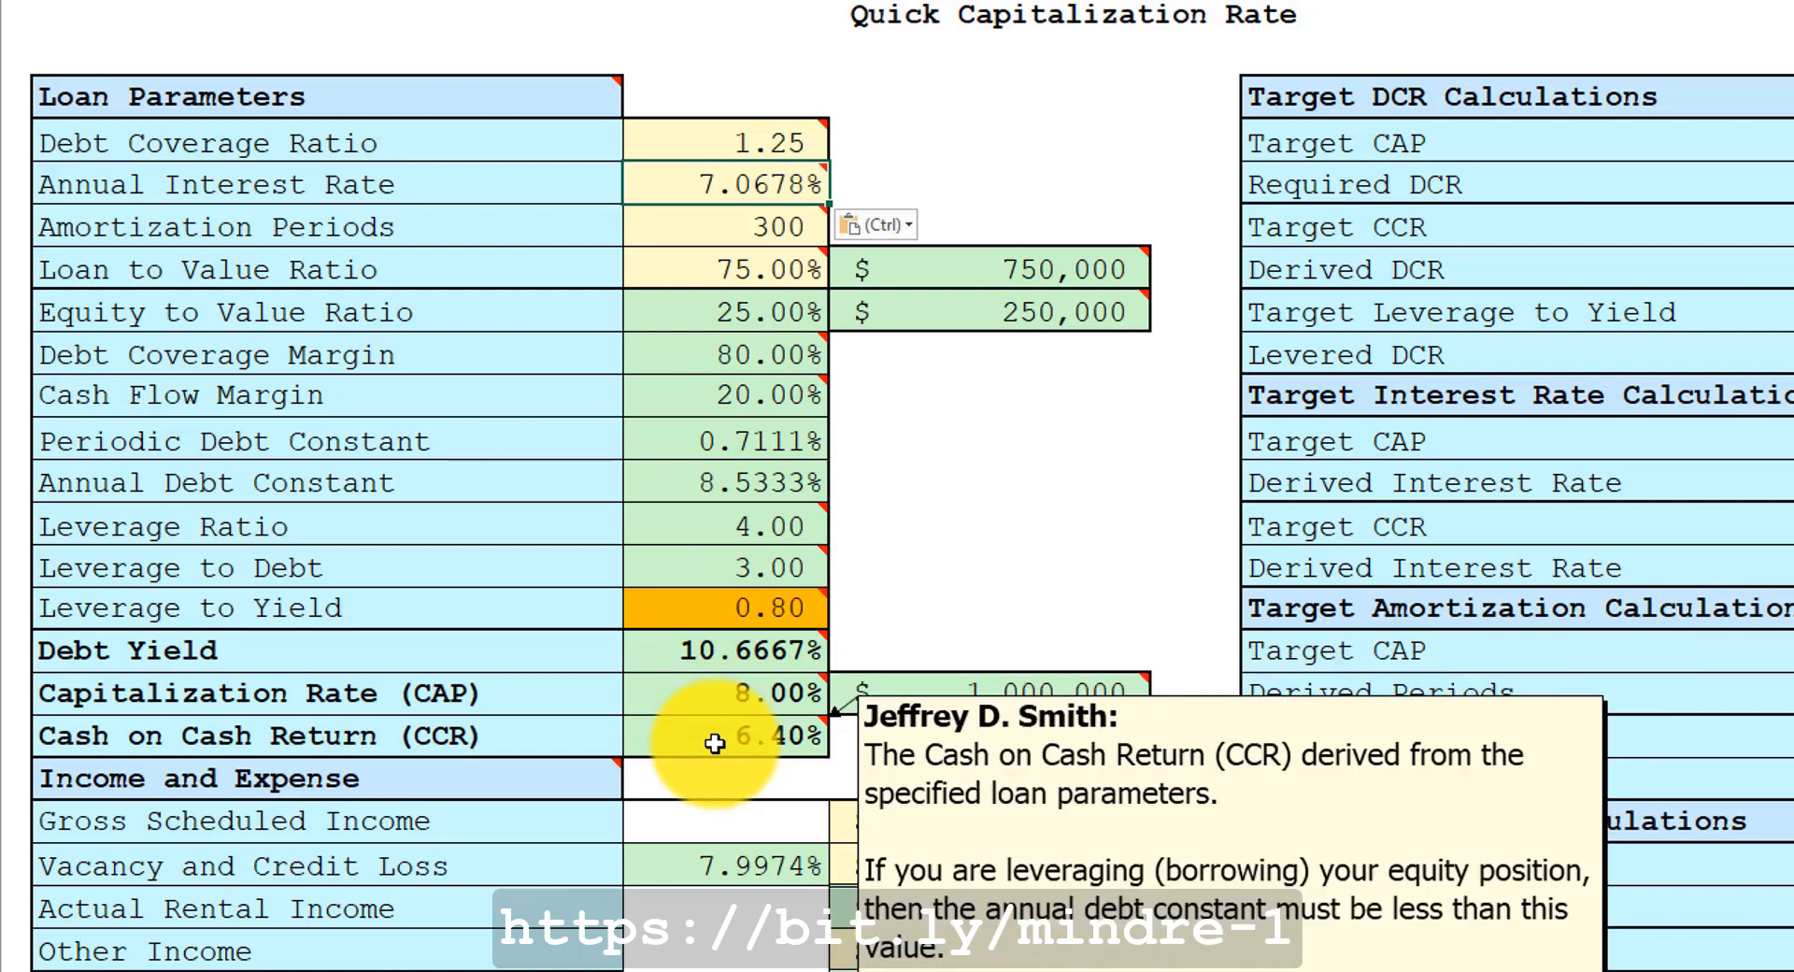
pyautogui.click(694, 737)
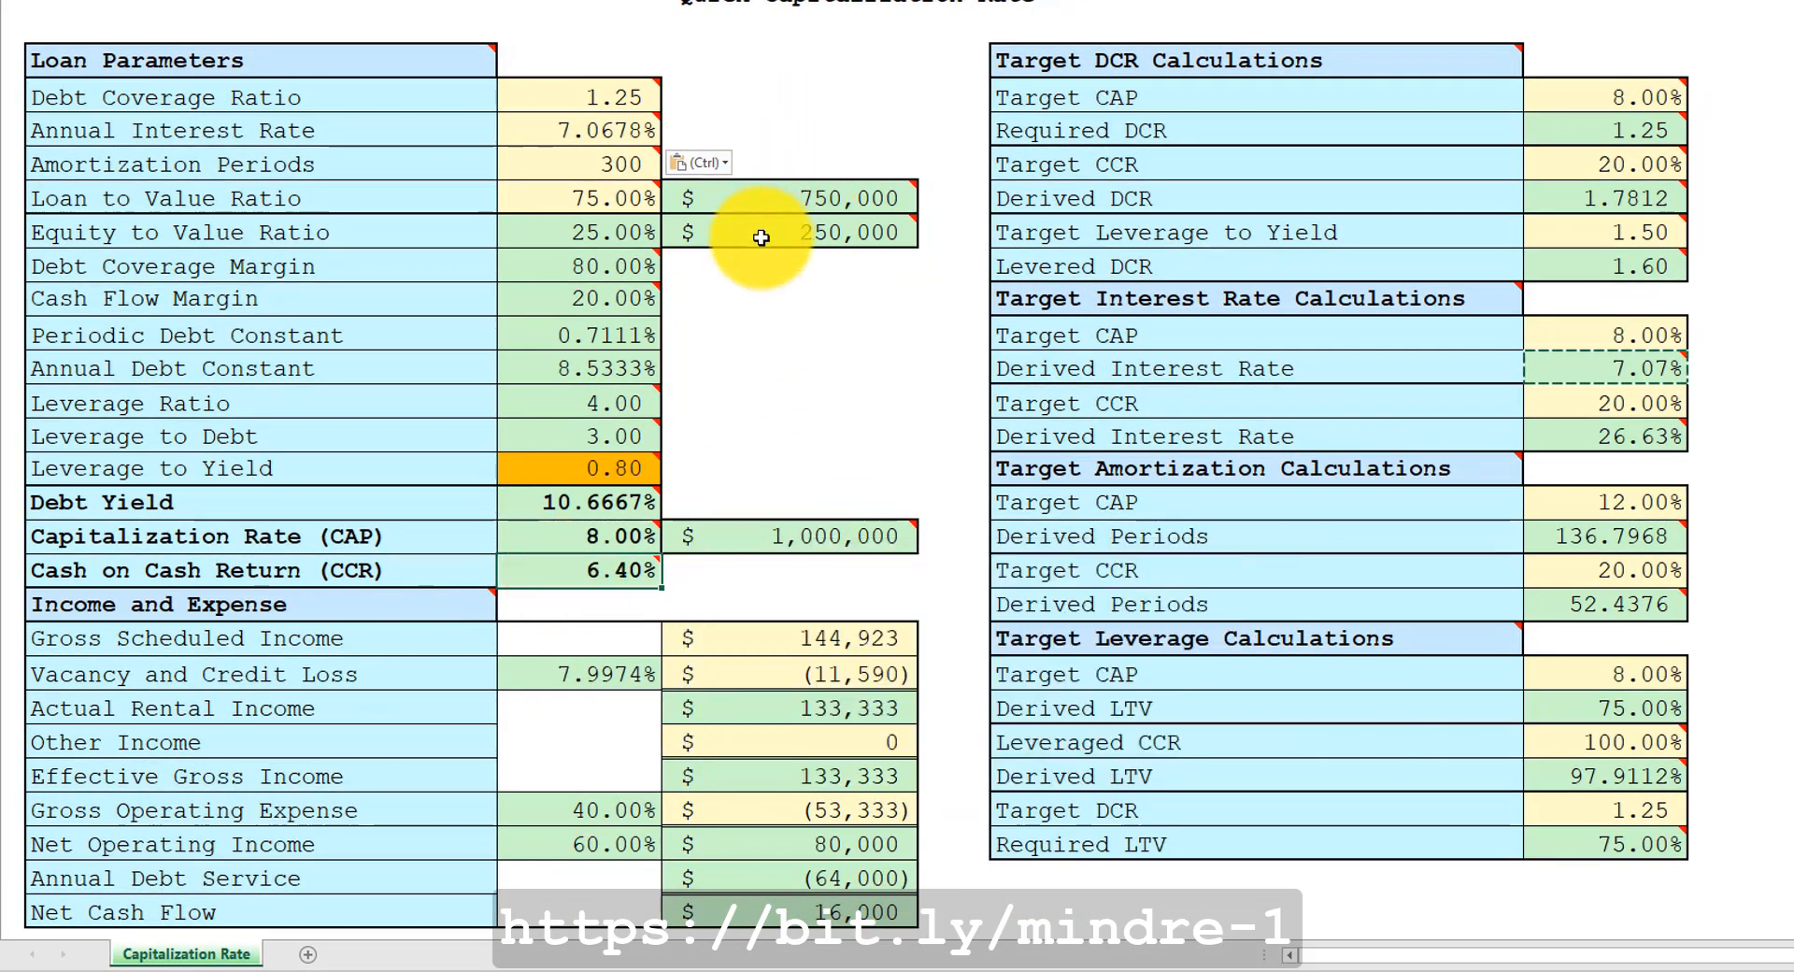
pyautogui.moveTo(570, 575)
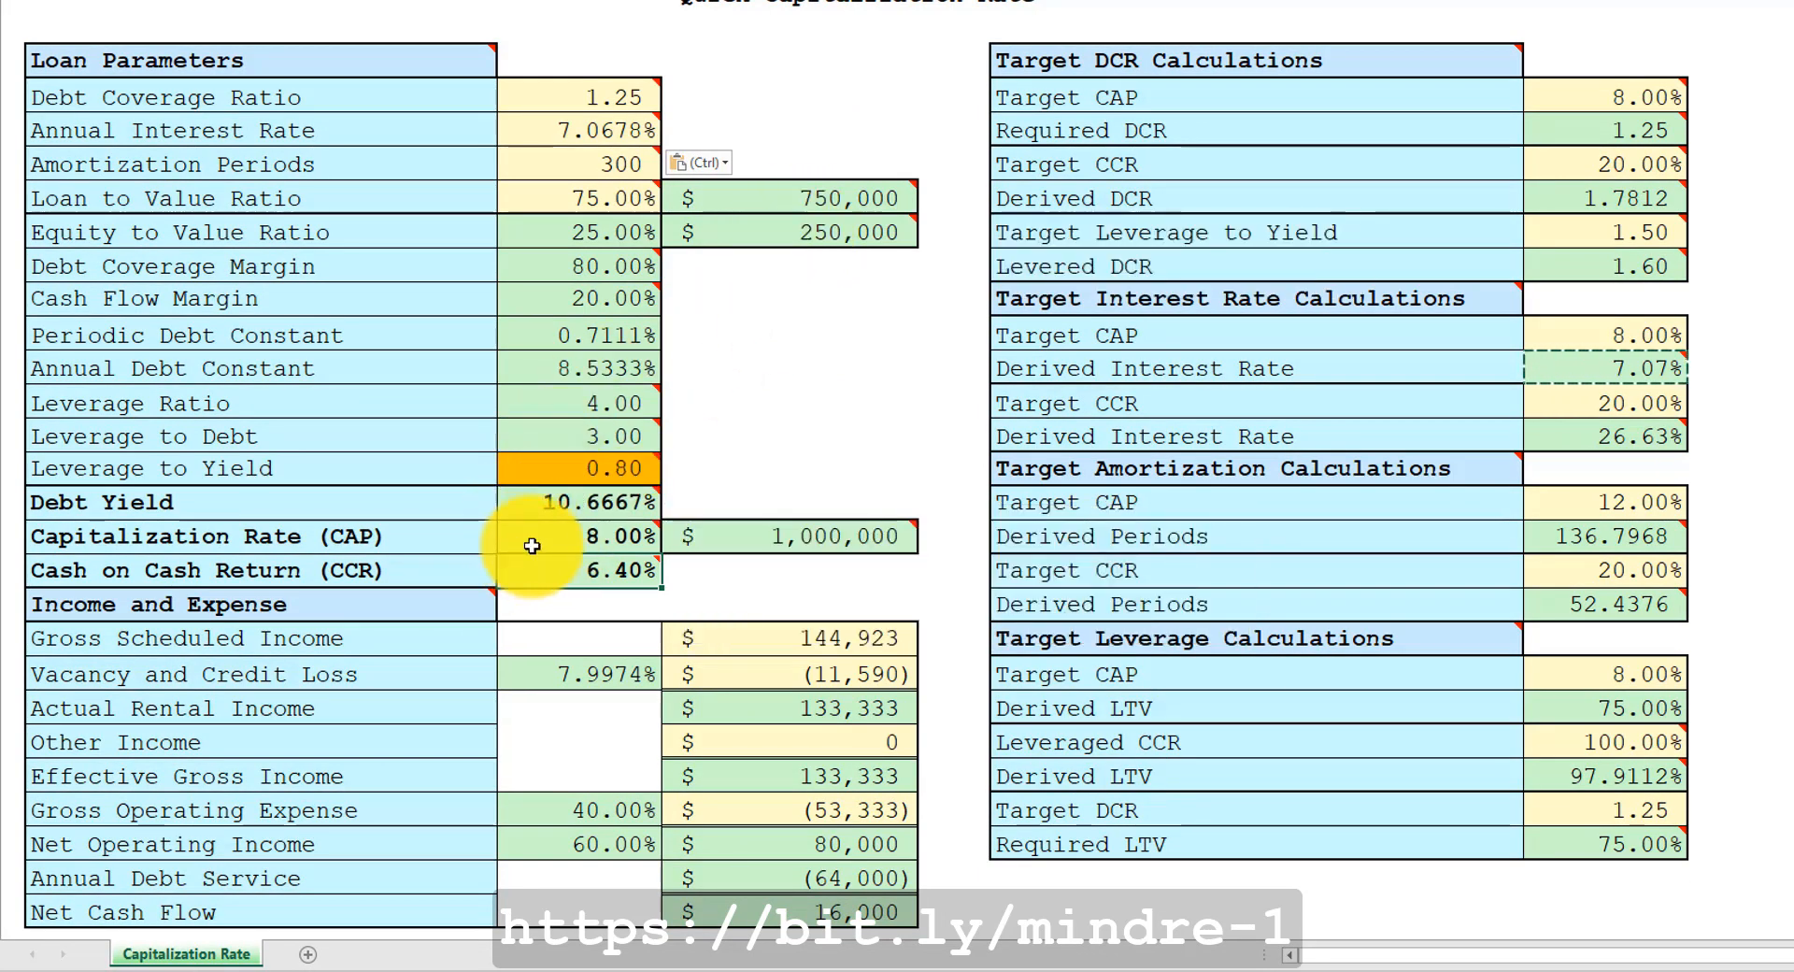
pyautogui.moveTo(535, 538)
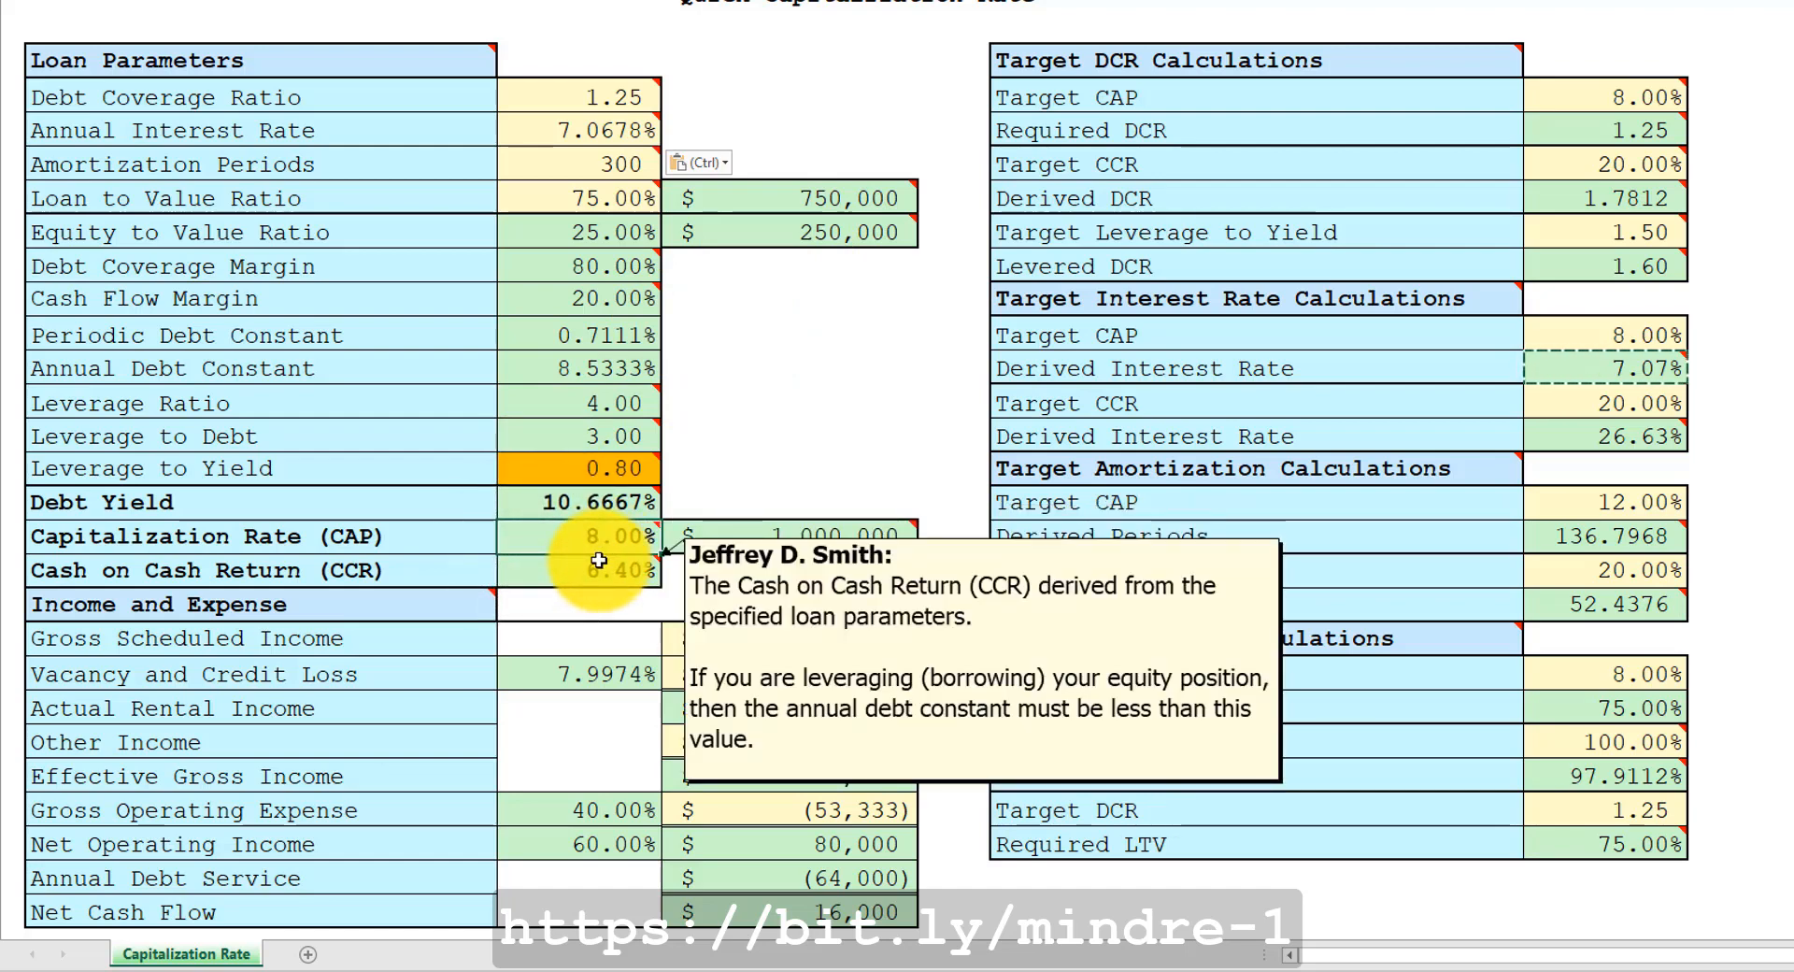
pyautogui.press('Escape')
pyautogui.moveTo(739, 536)
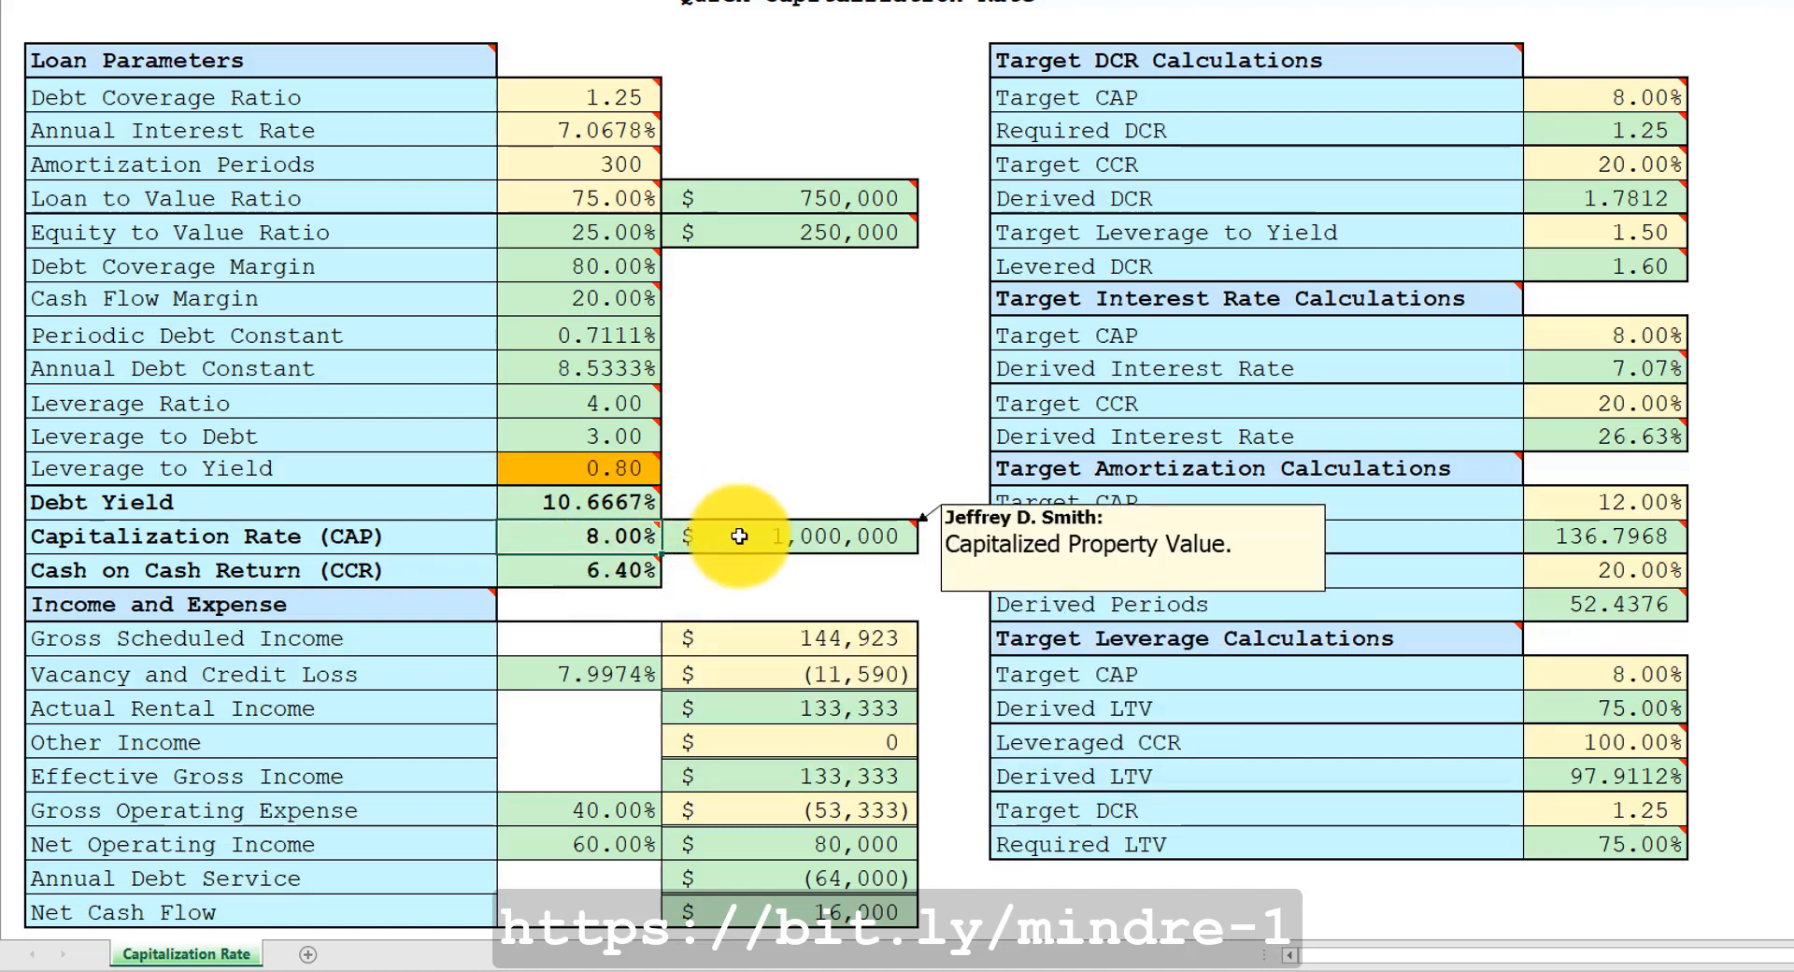
pyautogui.moveTo(776, 194)
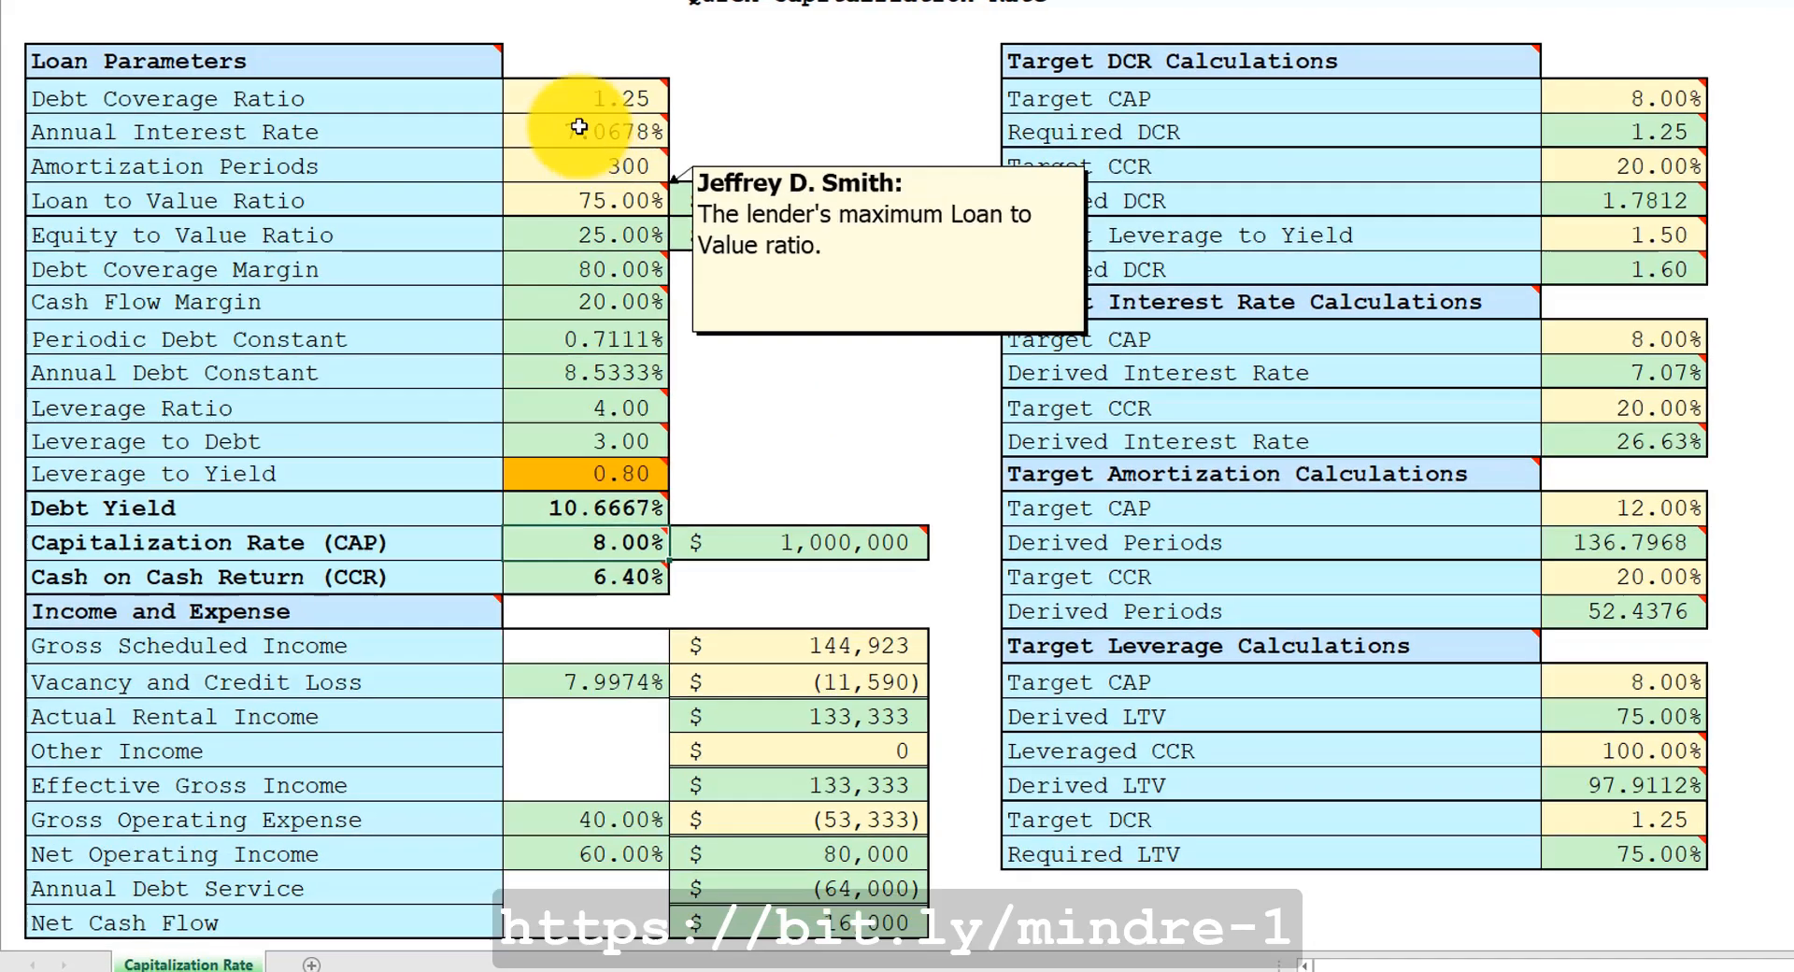
pyautogui.moveTo(570, 96)
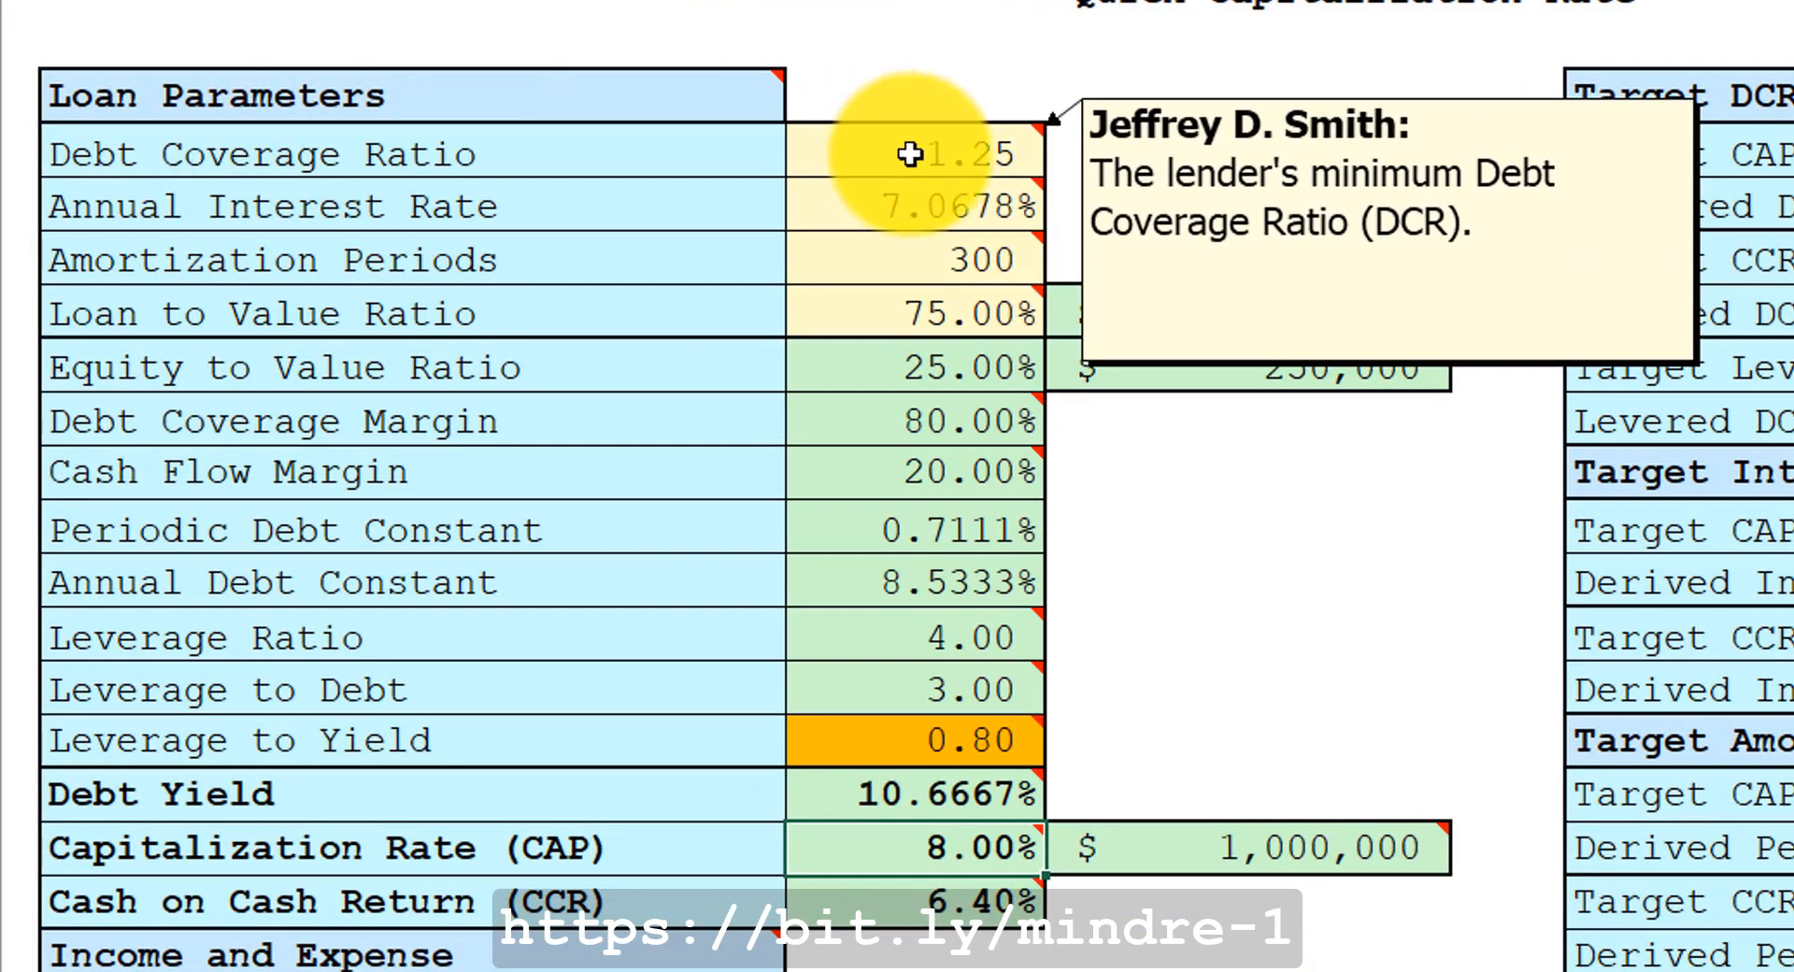
# Set the Annual Interest Rate to 4.875%.
pyautogui.click(944, 208)
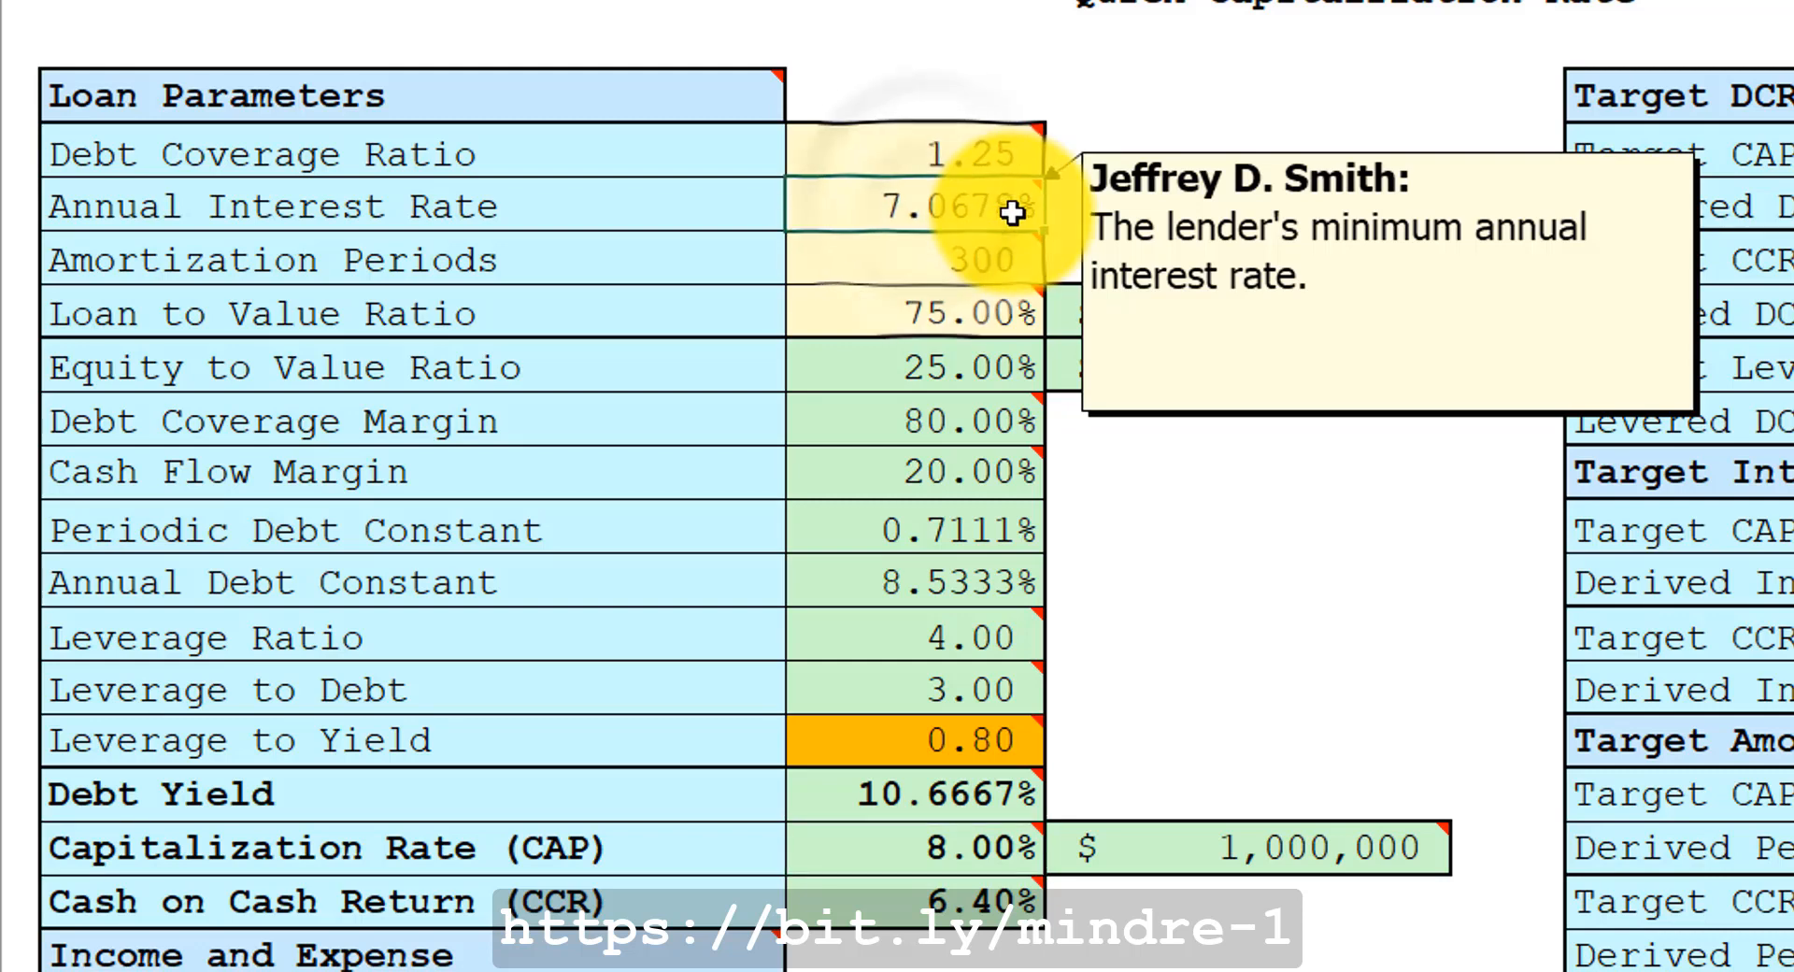
pyautogui.write('4.875')
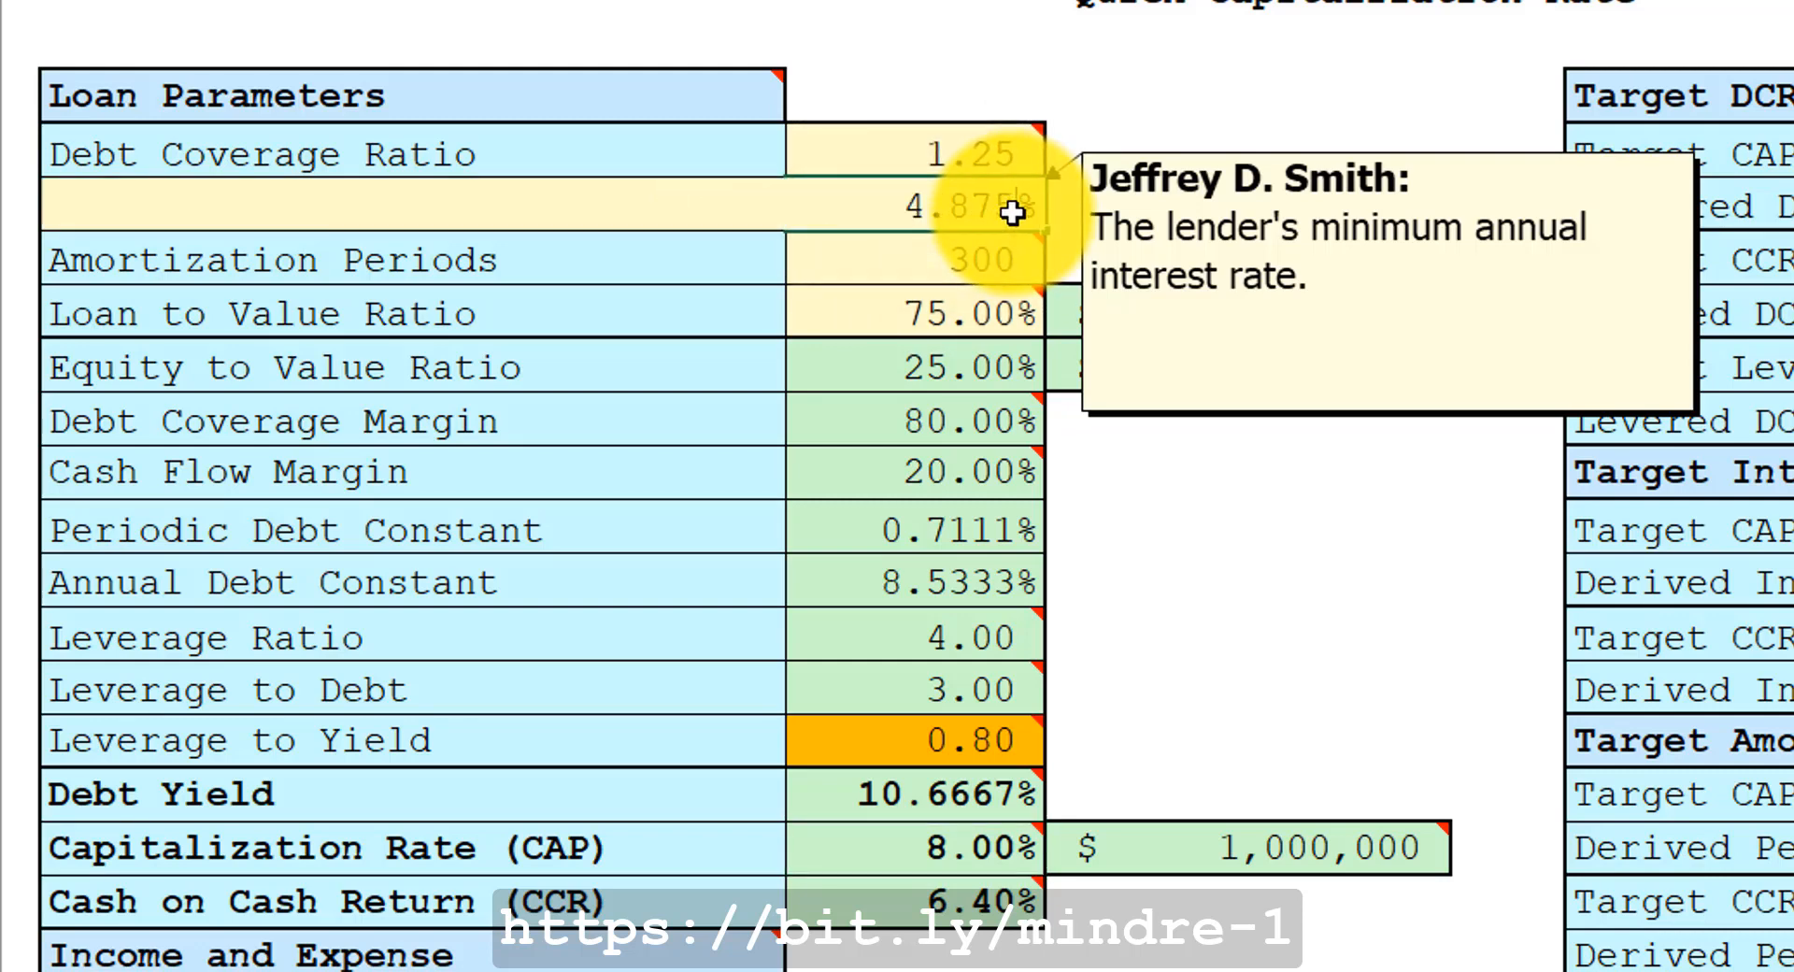
pyautogui.press('Return')
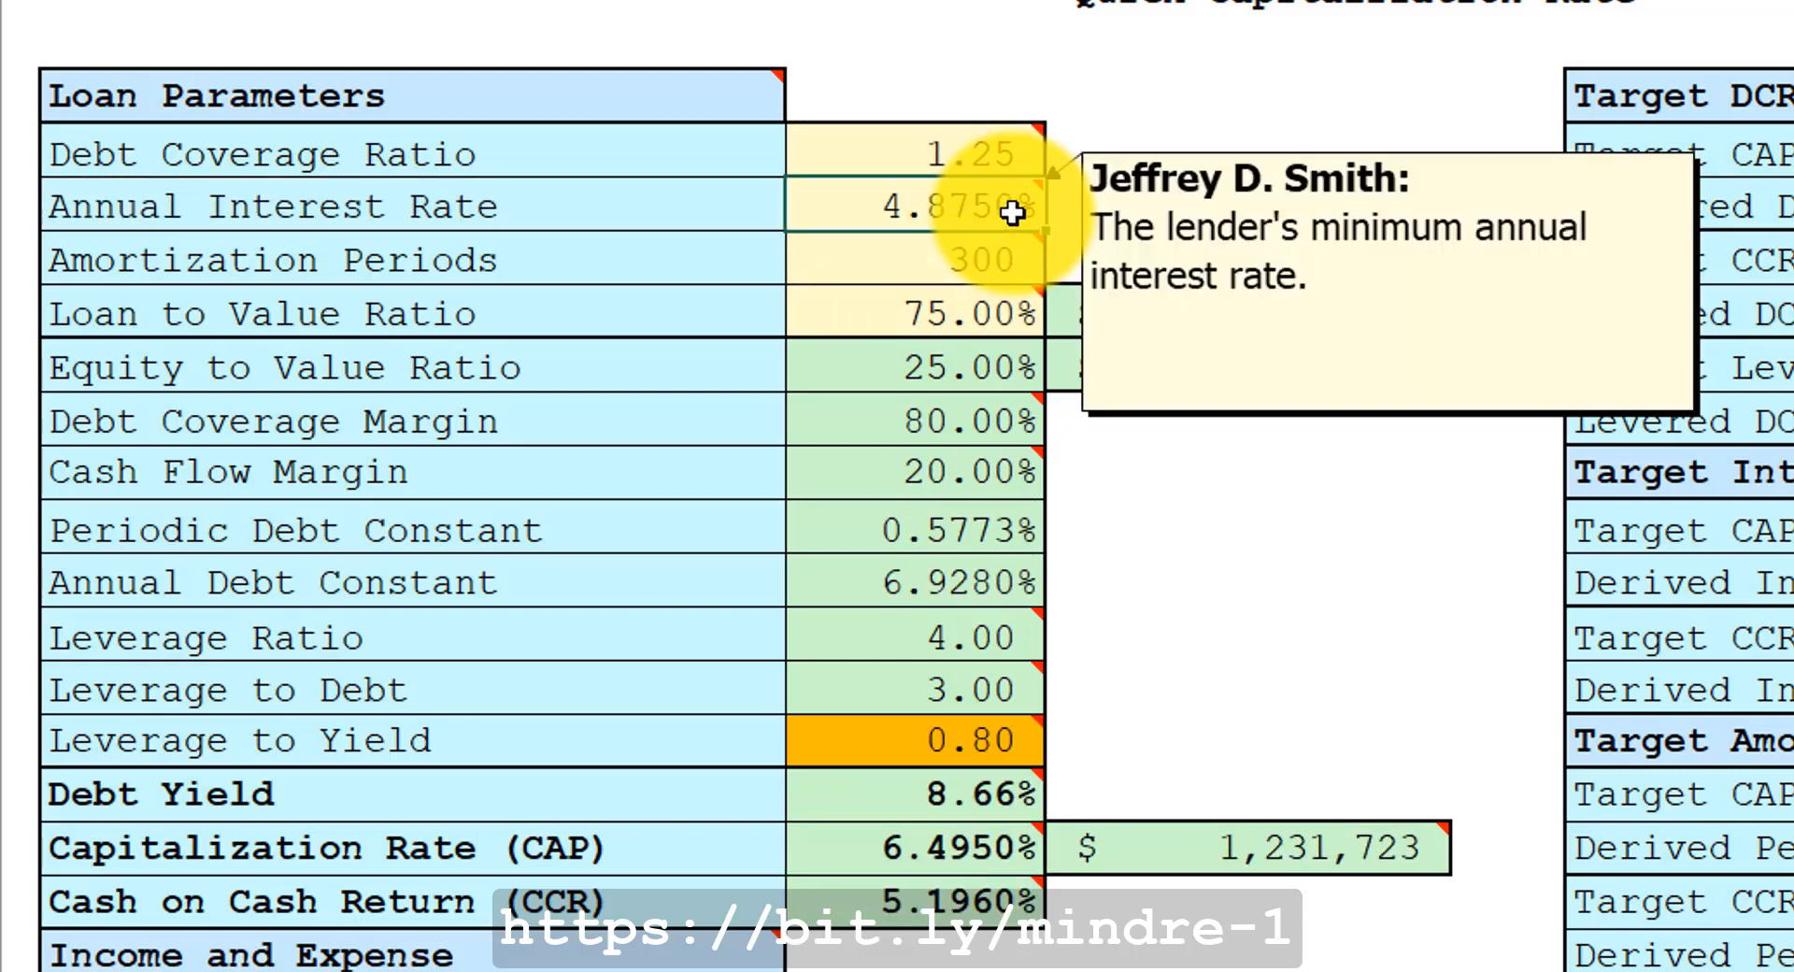
pyautogui.click(951, 254)
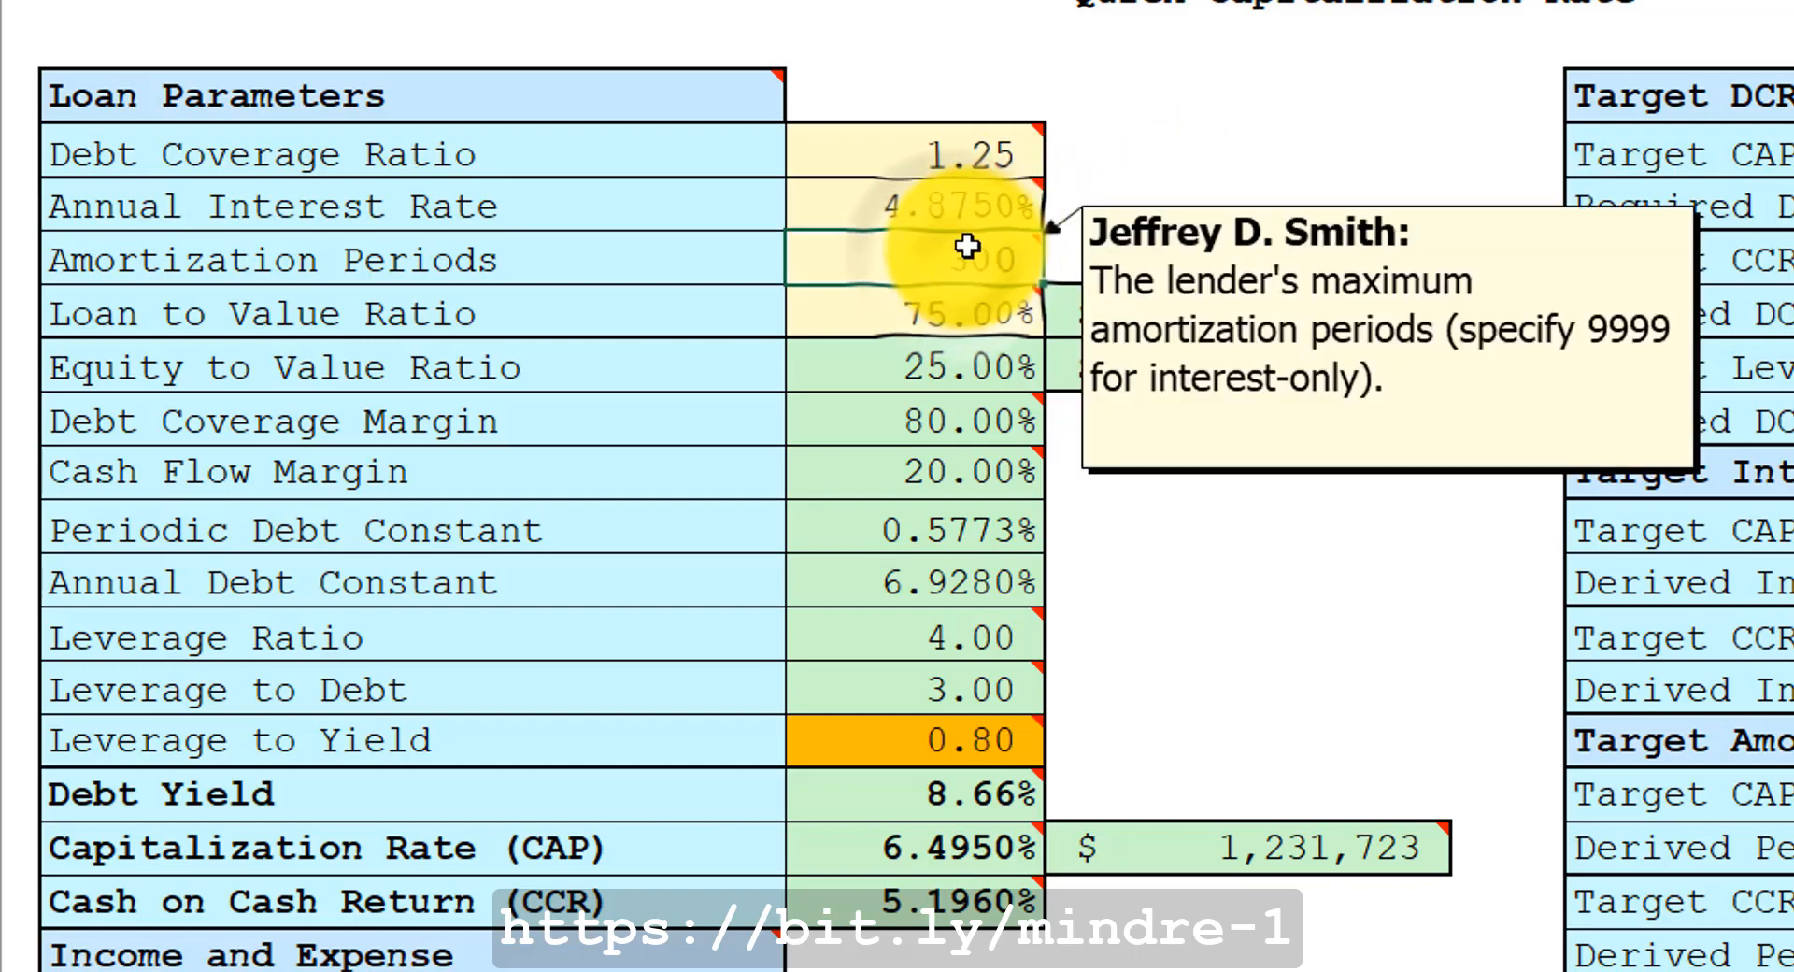
# Review the recalculated loan amount, capitalized property value, Debt Yield and Capitalization Rate cells.
pyautogui.moveTo(1232, 312)
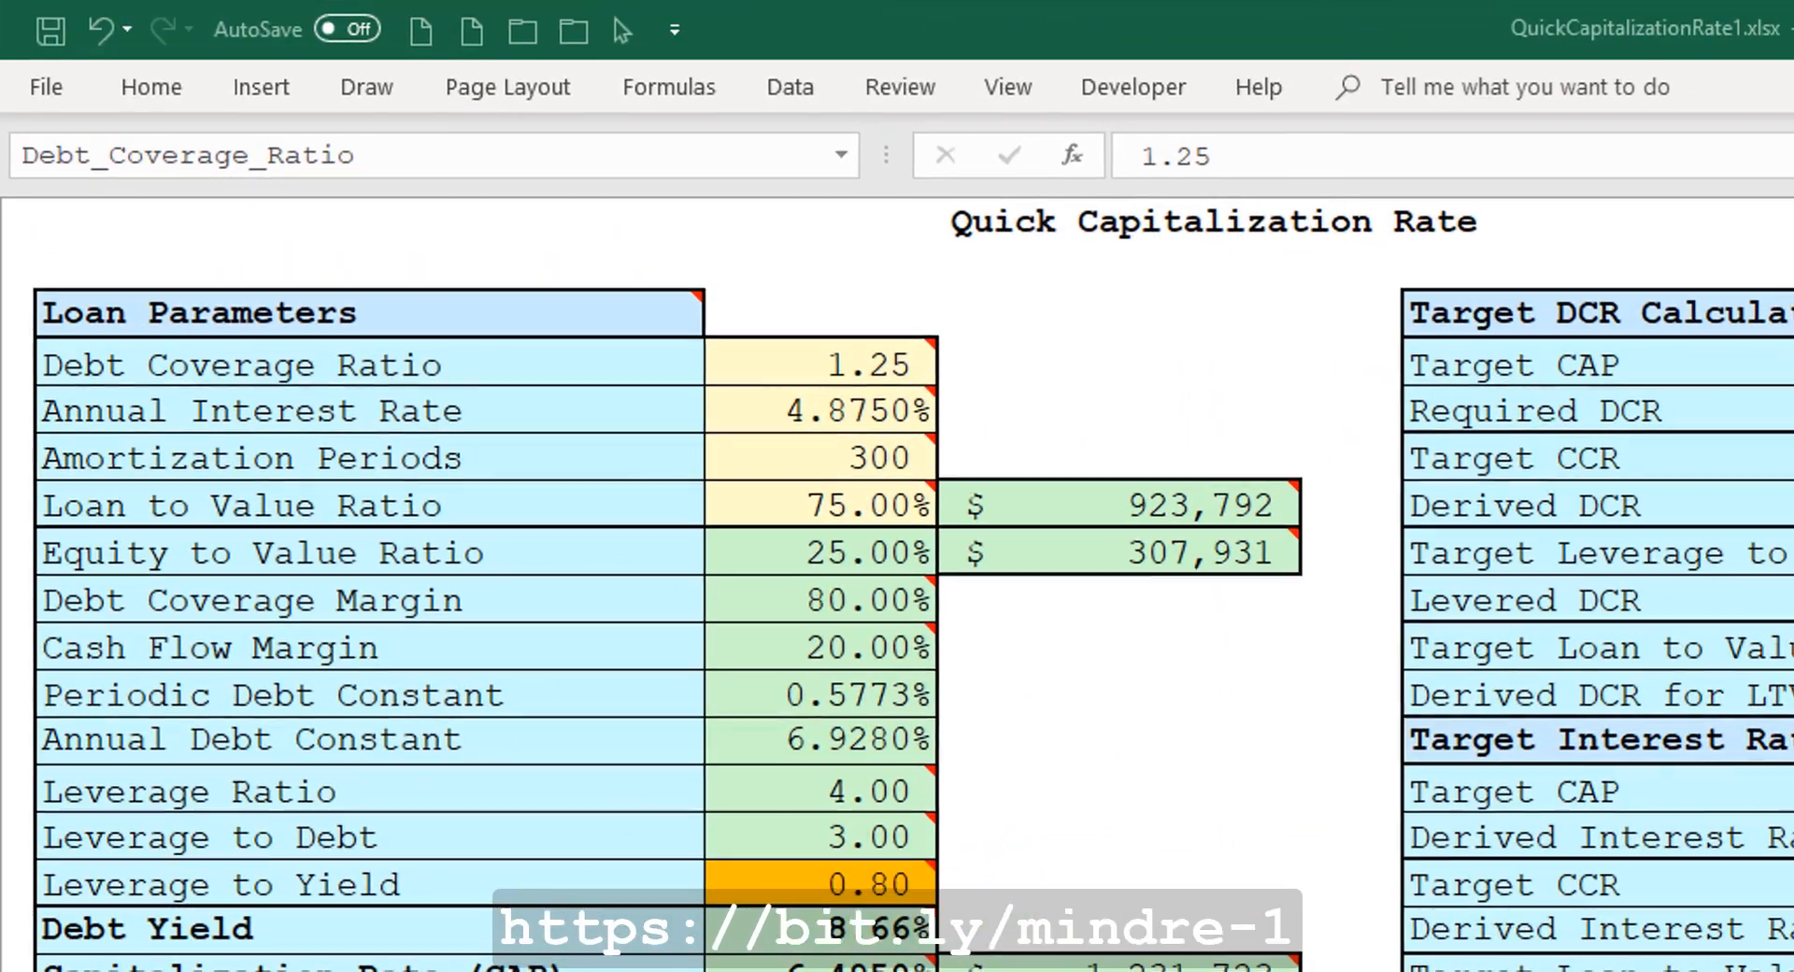
pyautogui.click(799, 372)
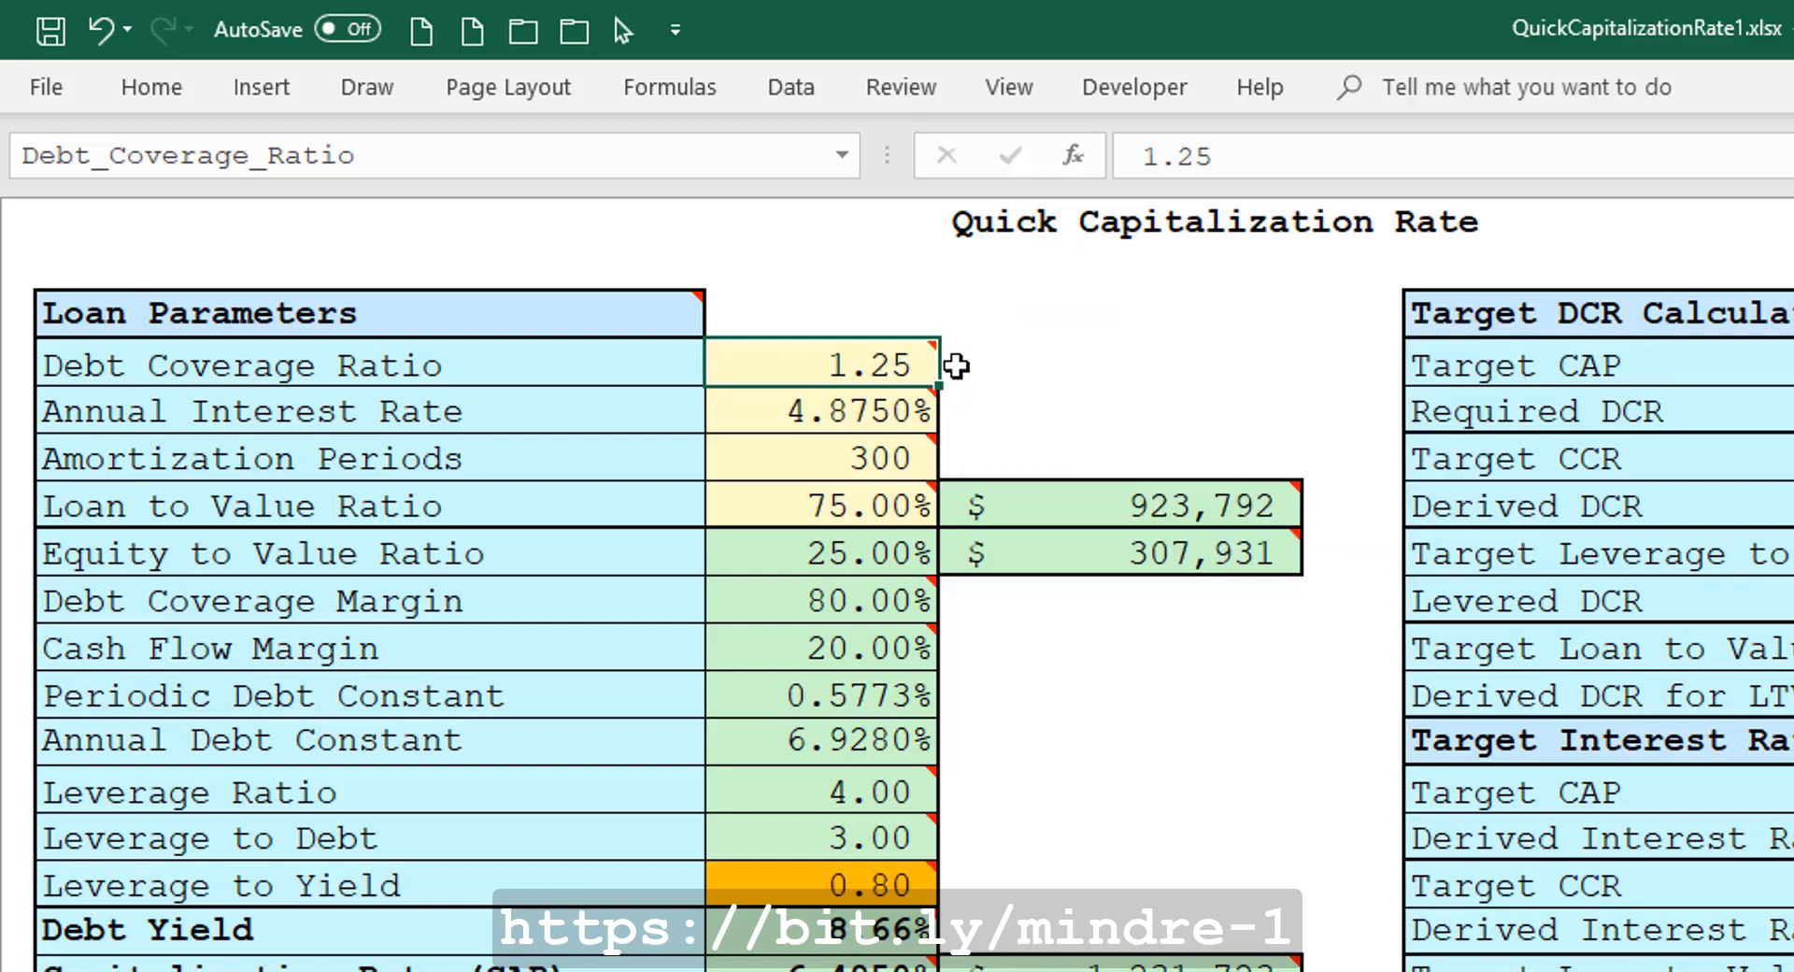
pyautogui.moveTo(925, 365)
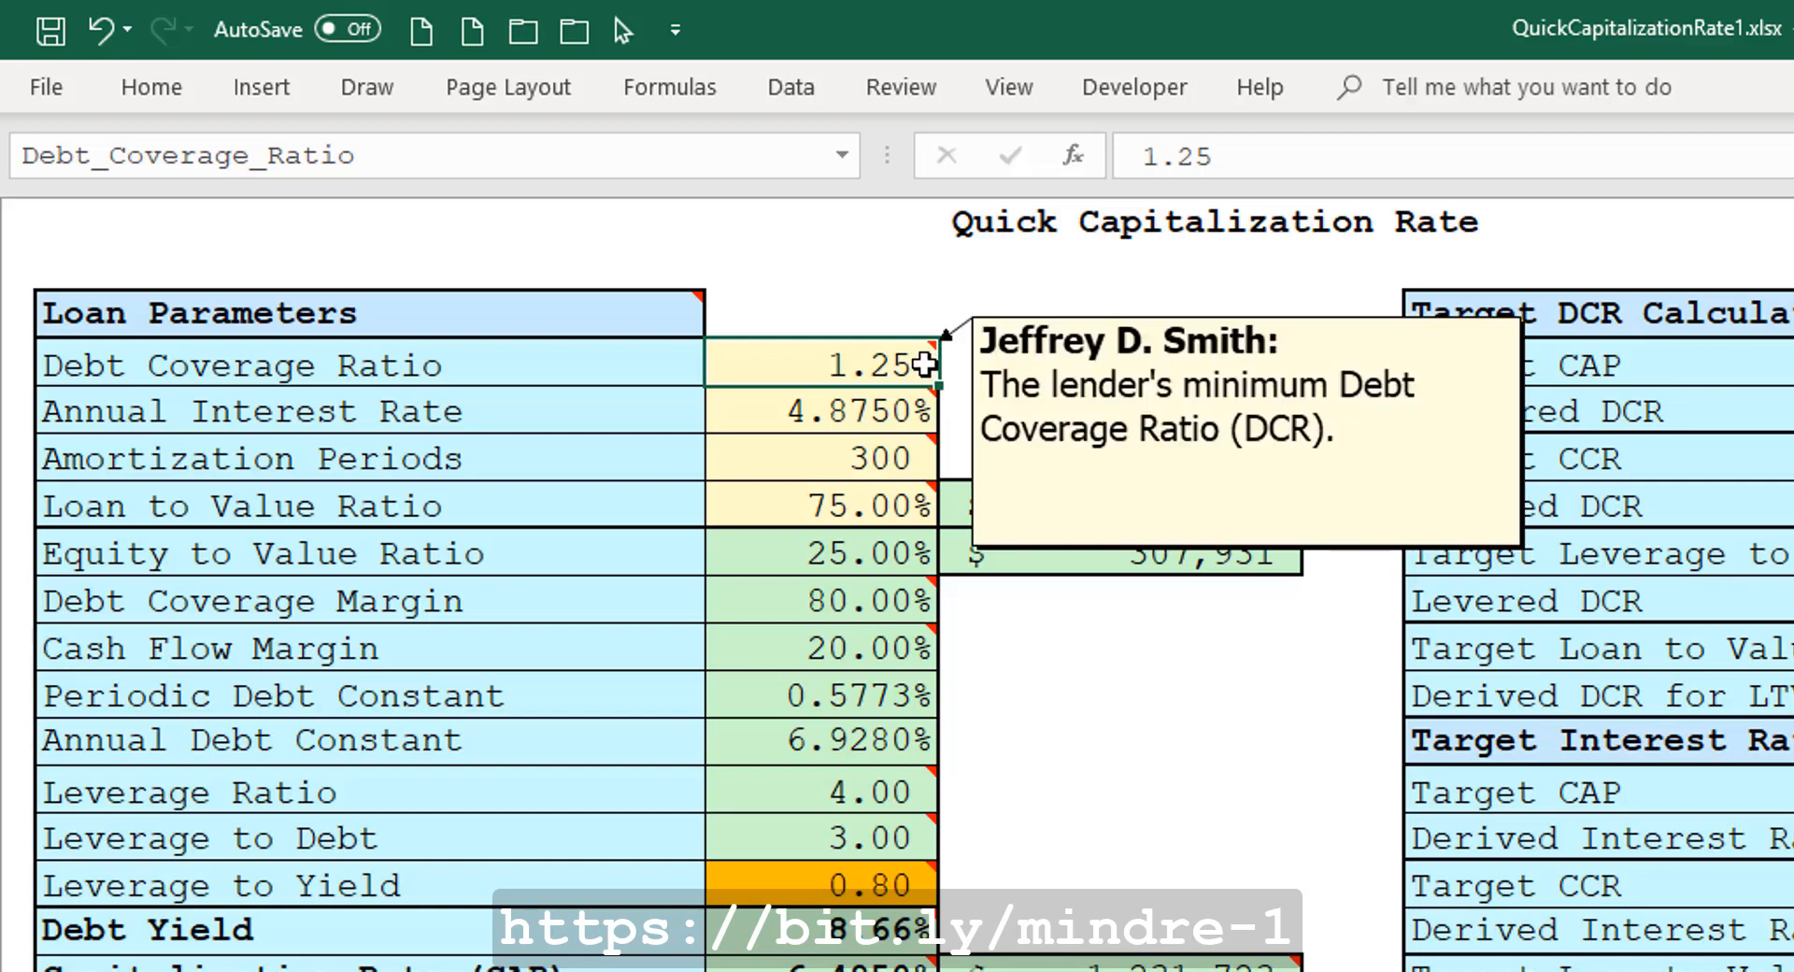
pyautogui.moveTo(923, 432)
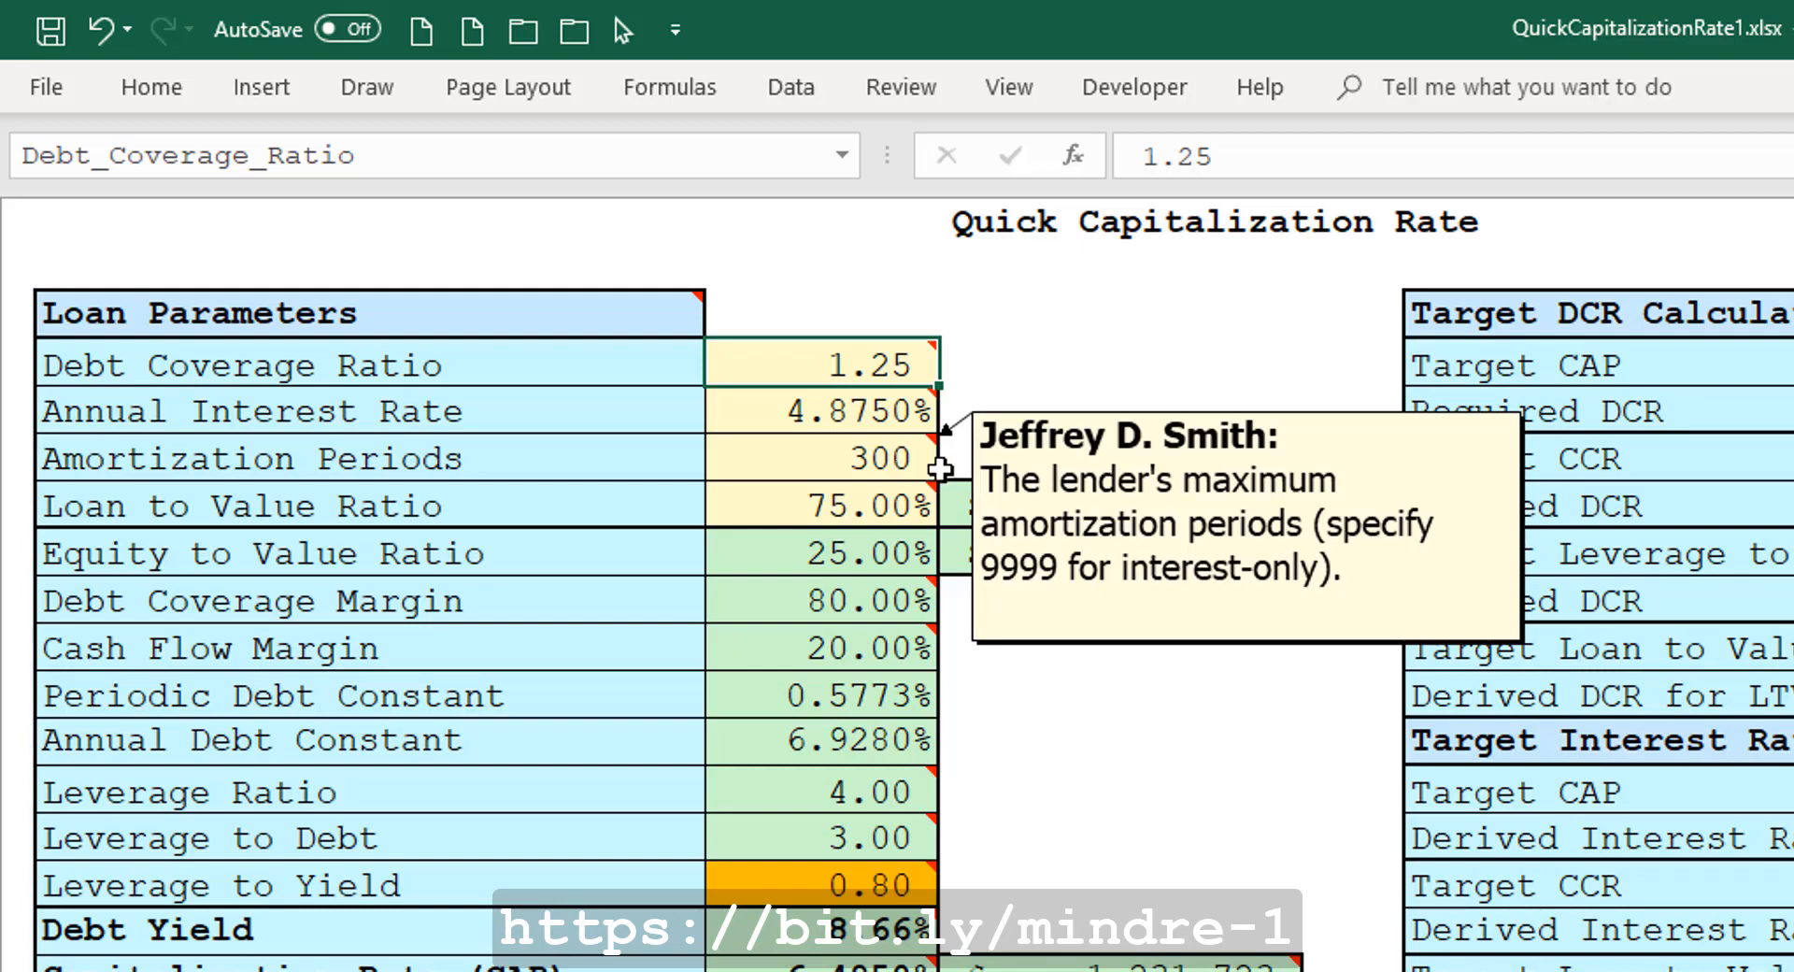
pyautogui.moveTo(869, 503)
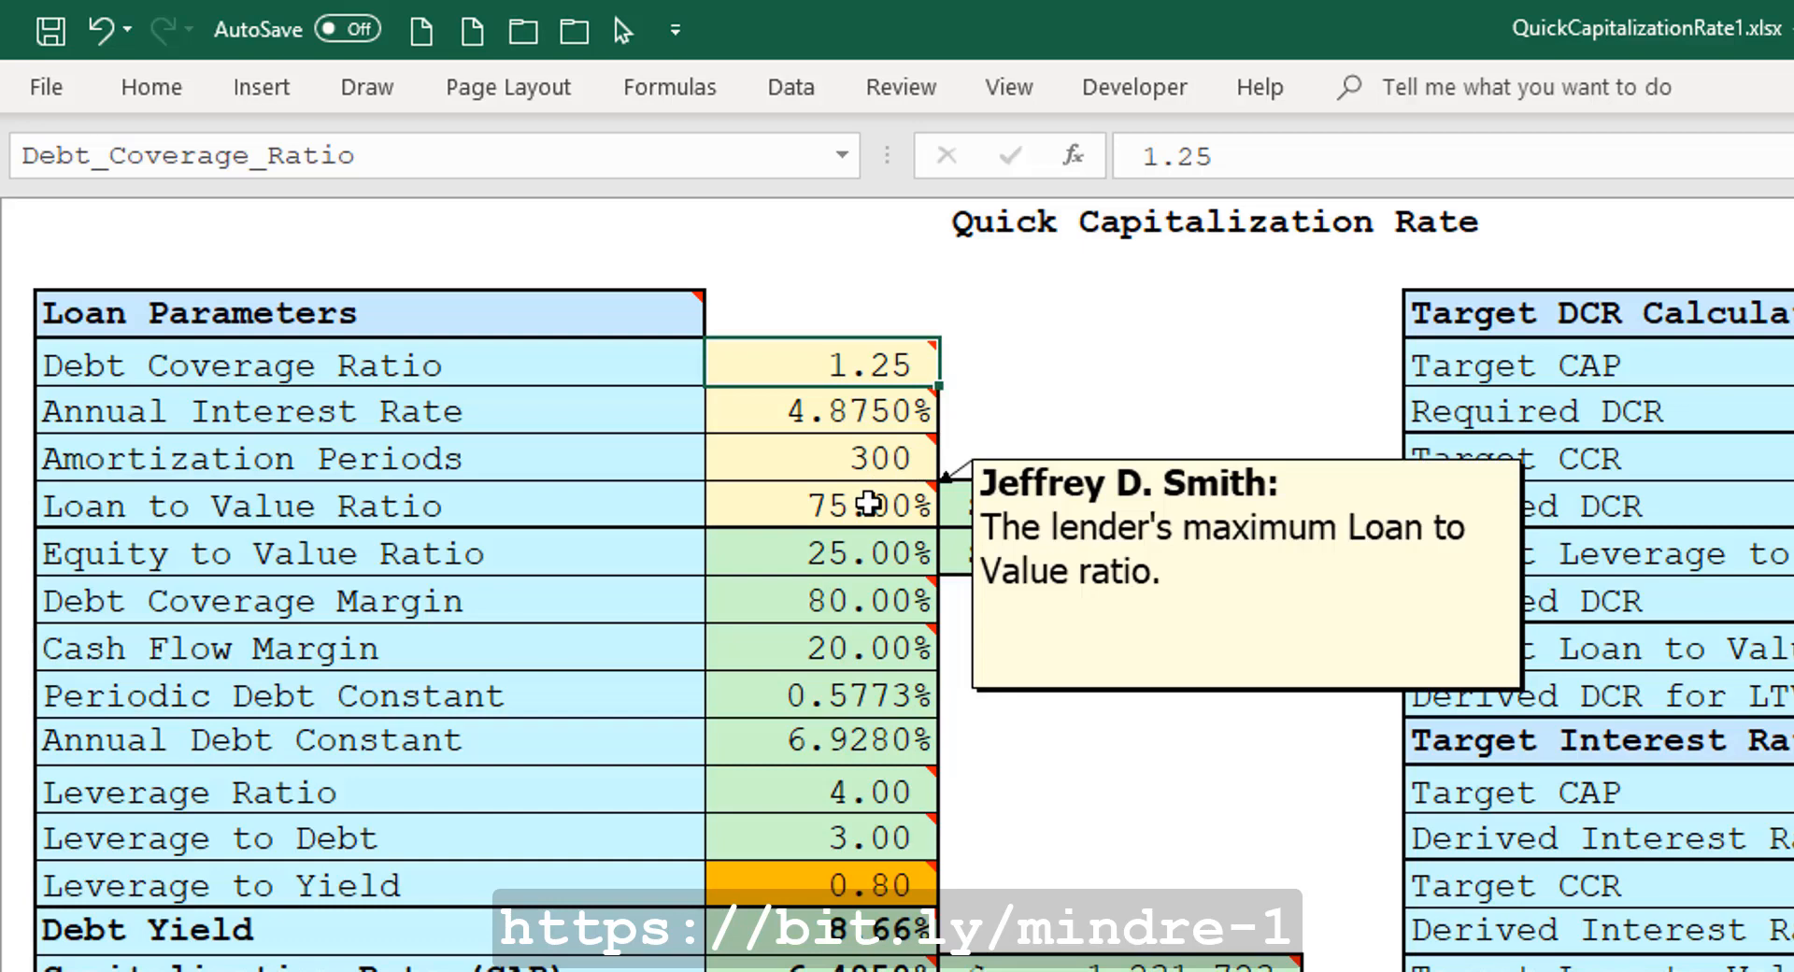
pyautogui.moveTo(1129, 520)
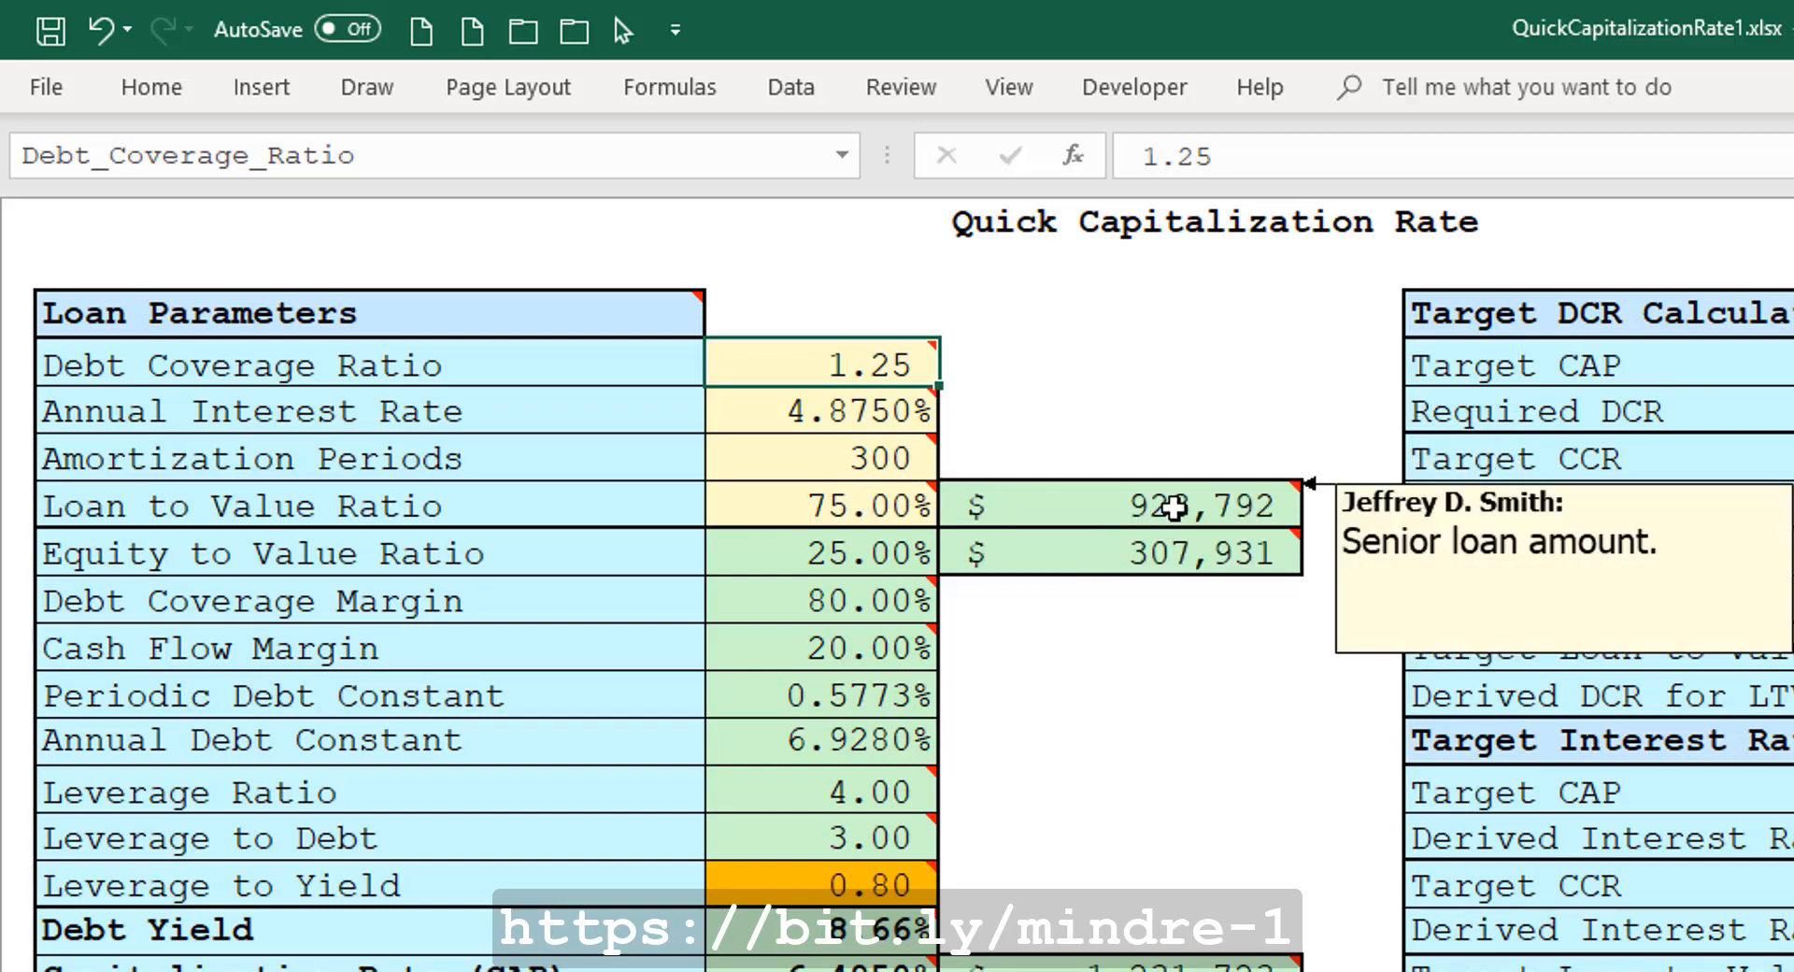
pyautogui.click(1173, 508)
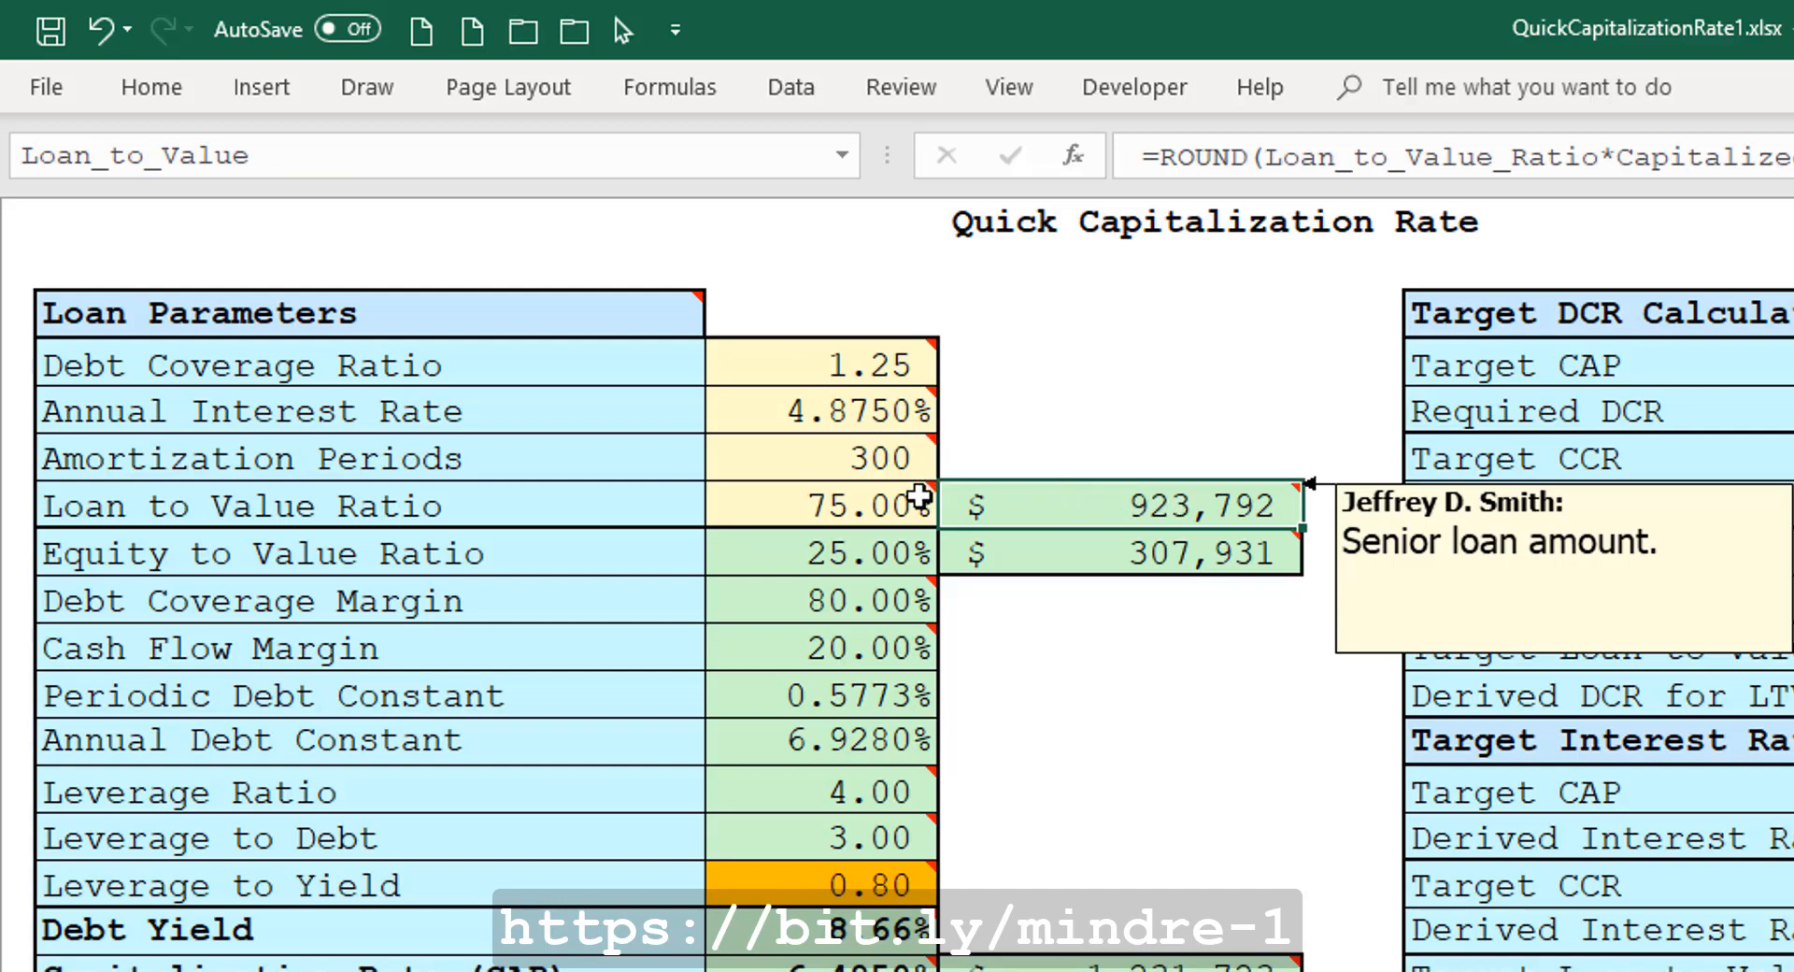
pyautogui.moveTo(883, 501)
pyautogui.moveTo(1081, 505)
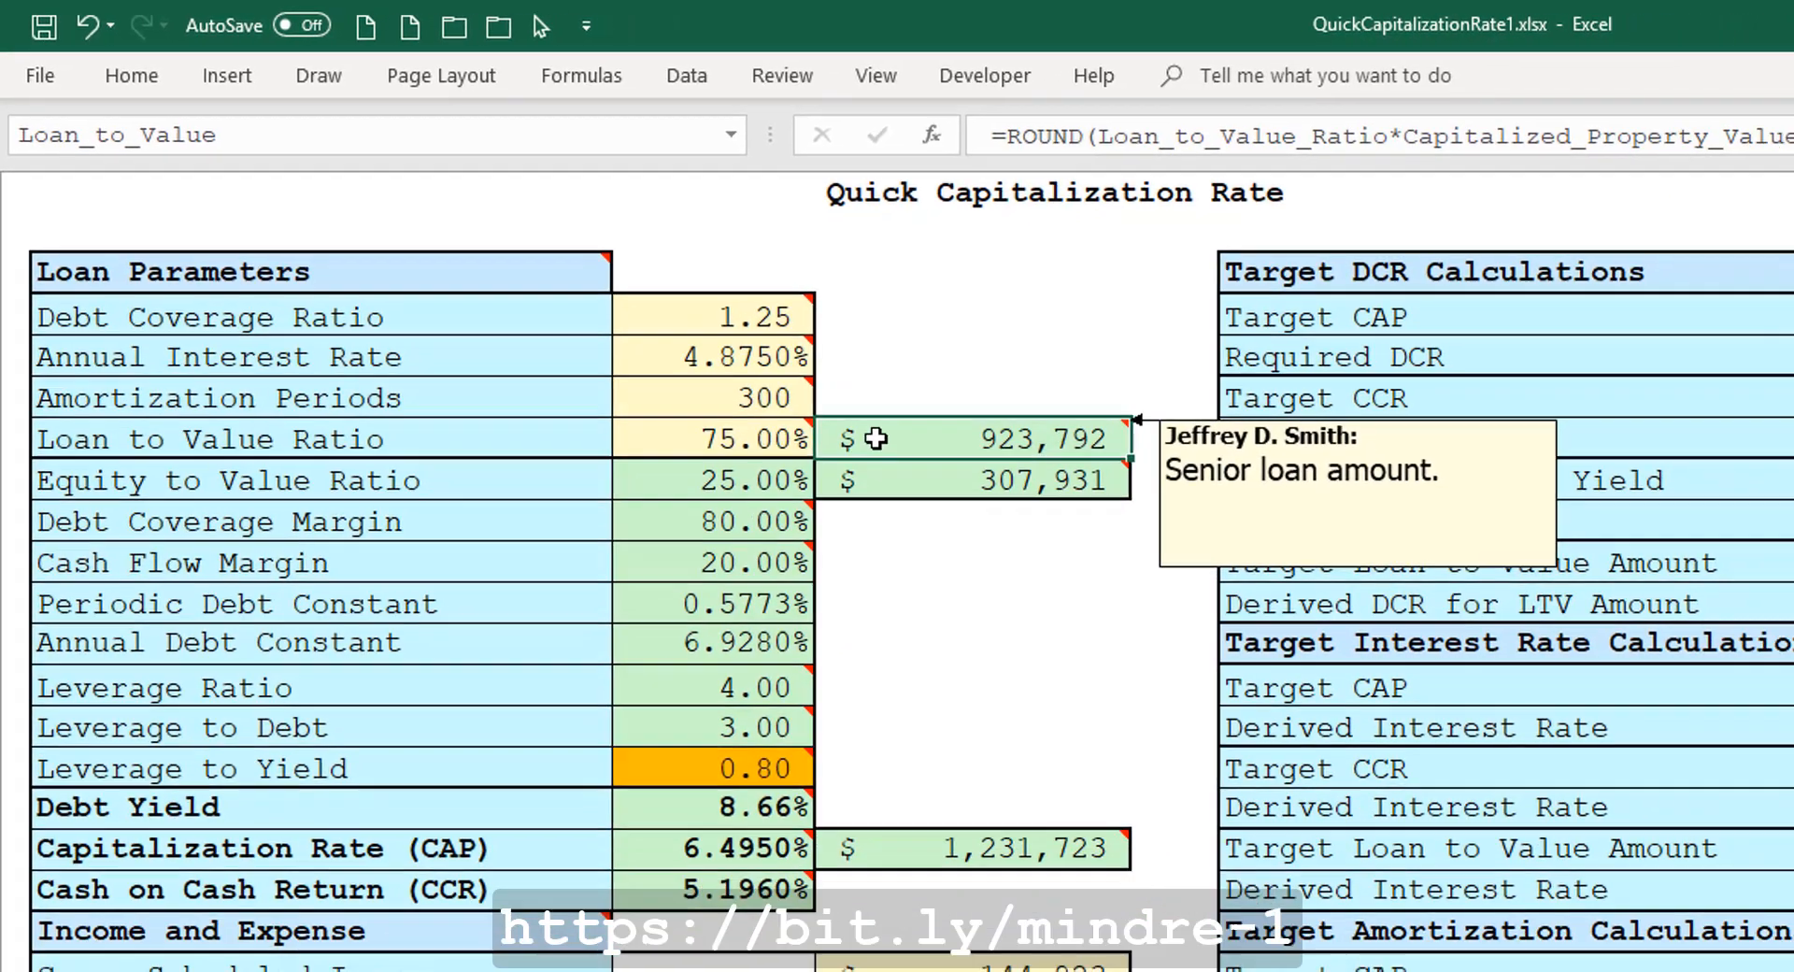
pyautogui.moveTo(875, 500)
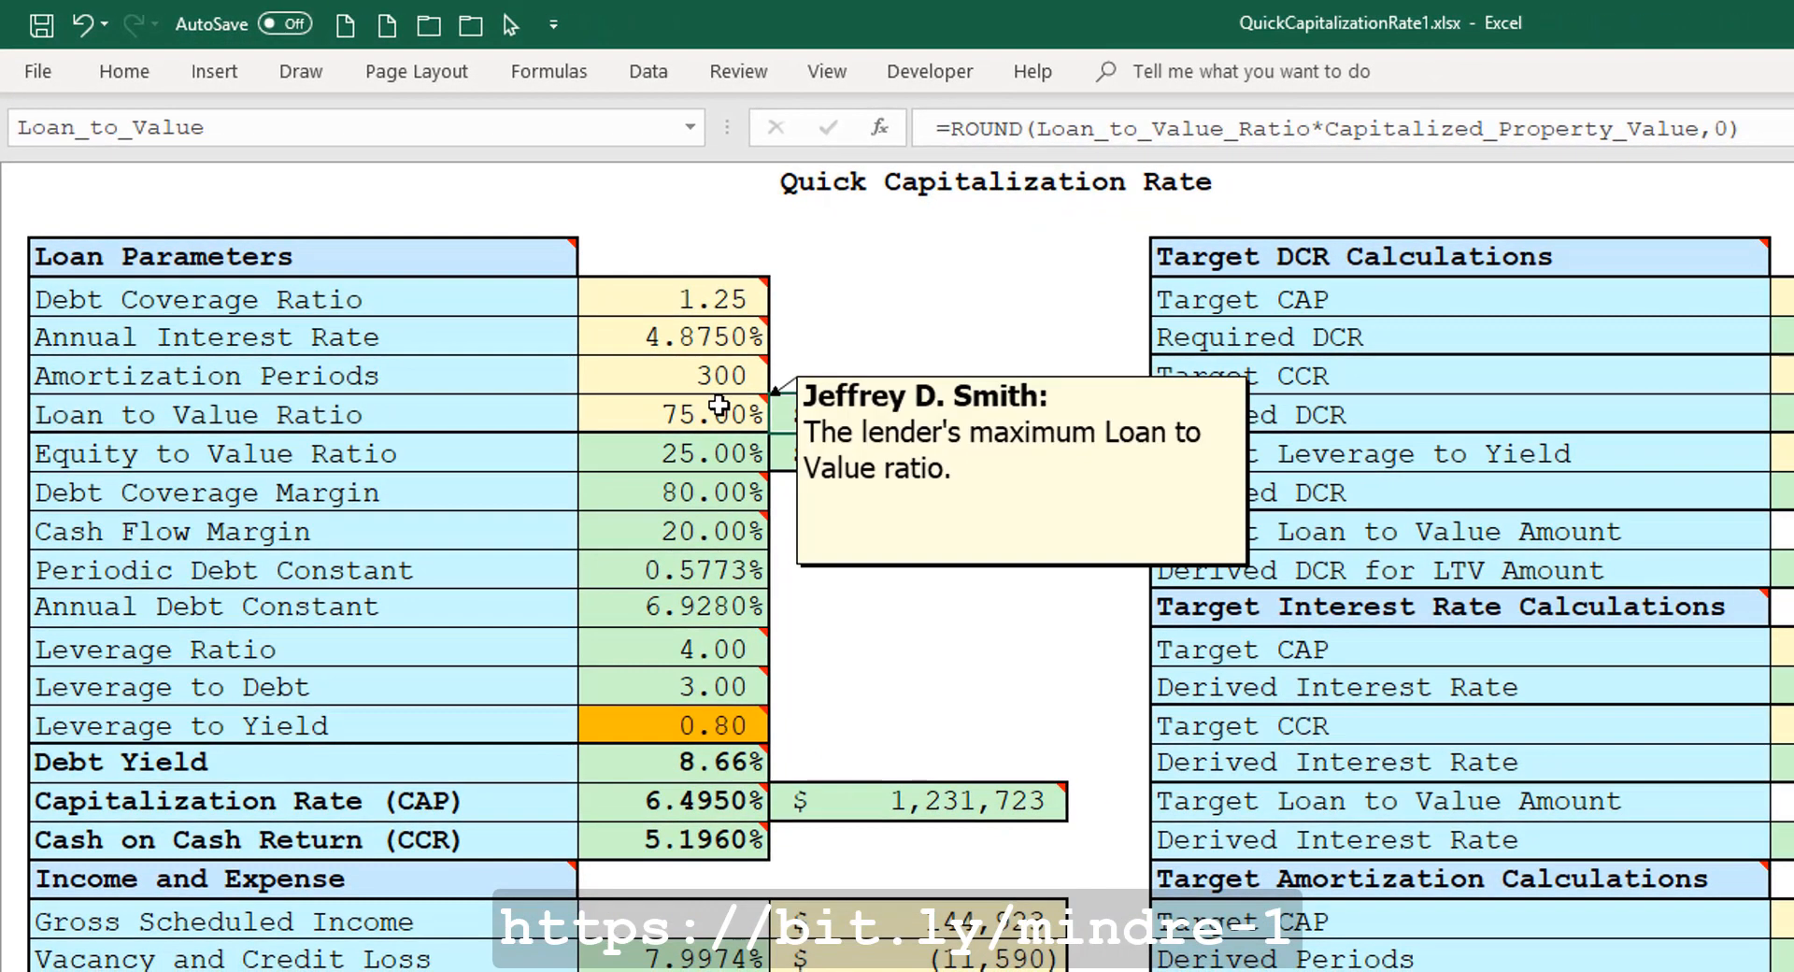
pyautogui.moveTo(934, 803)
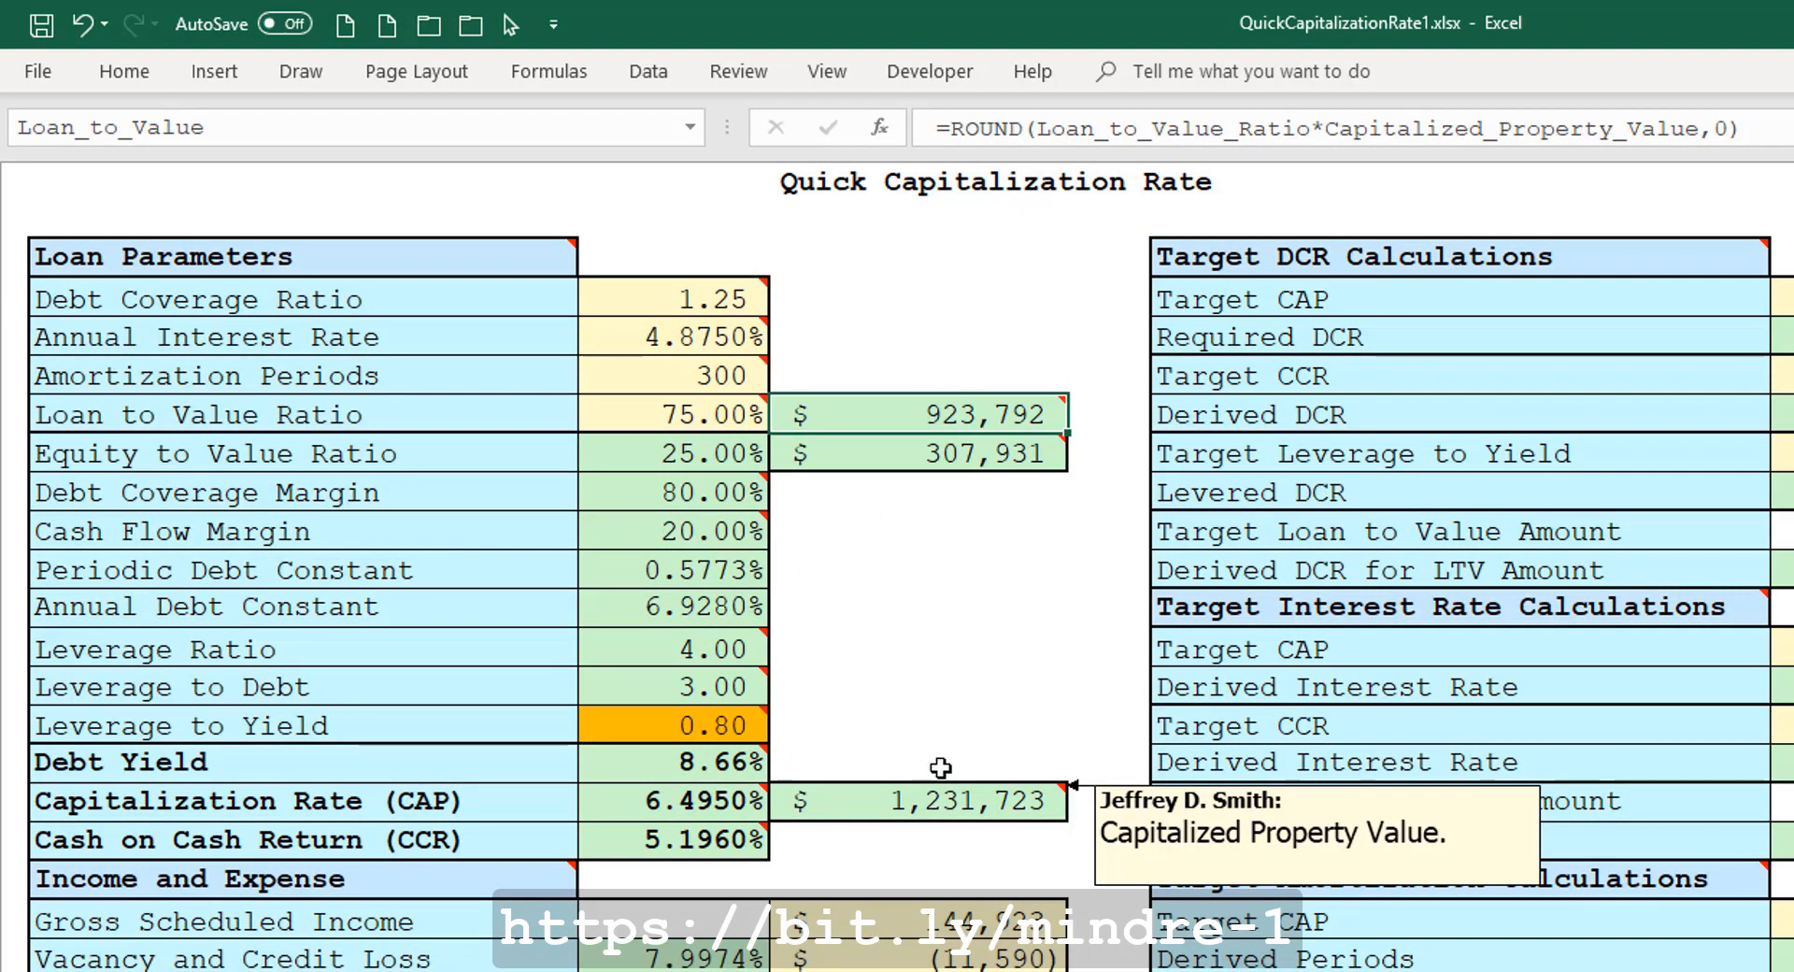
pyautogui.moveTo(882, 412)
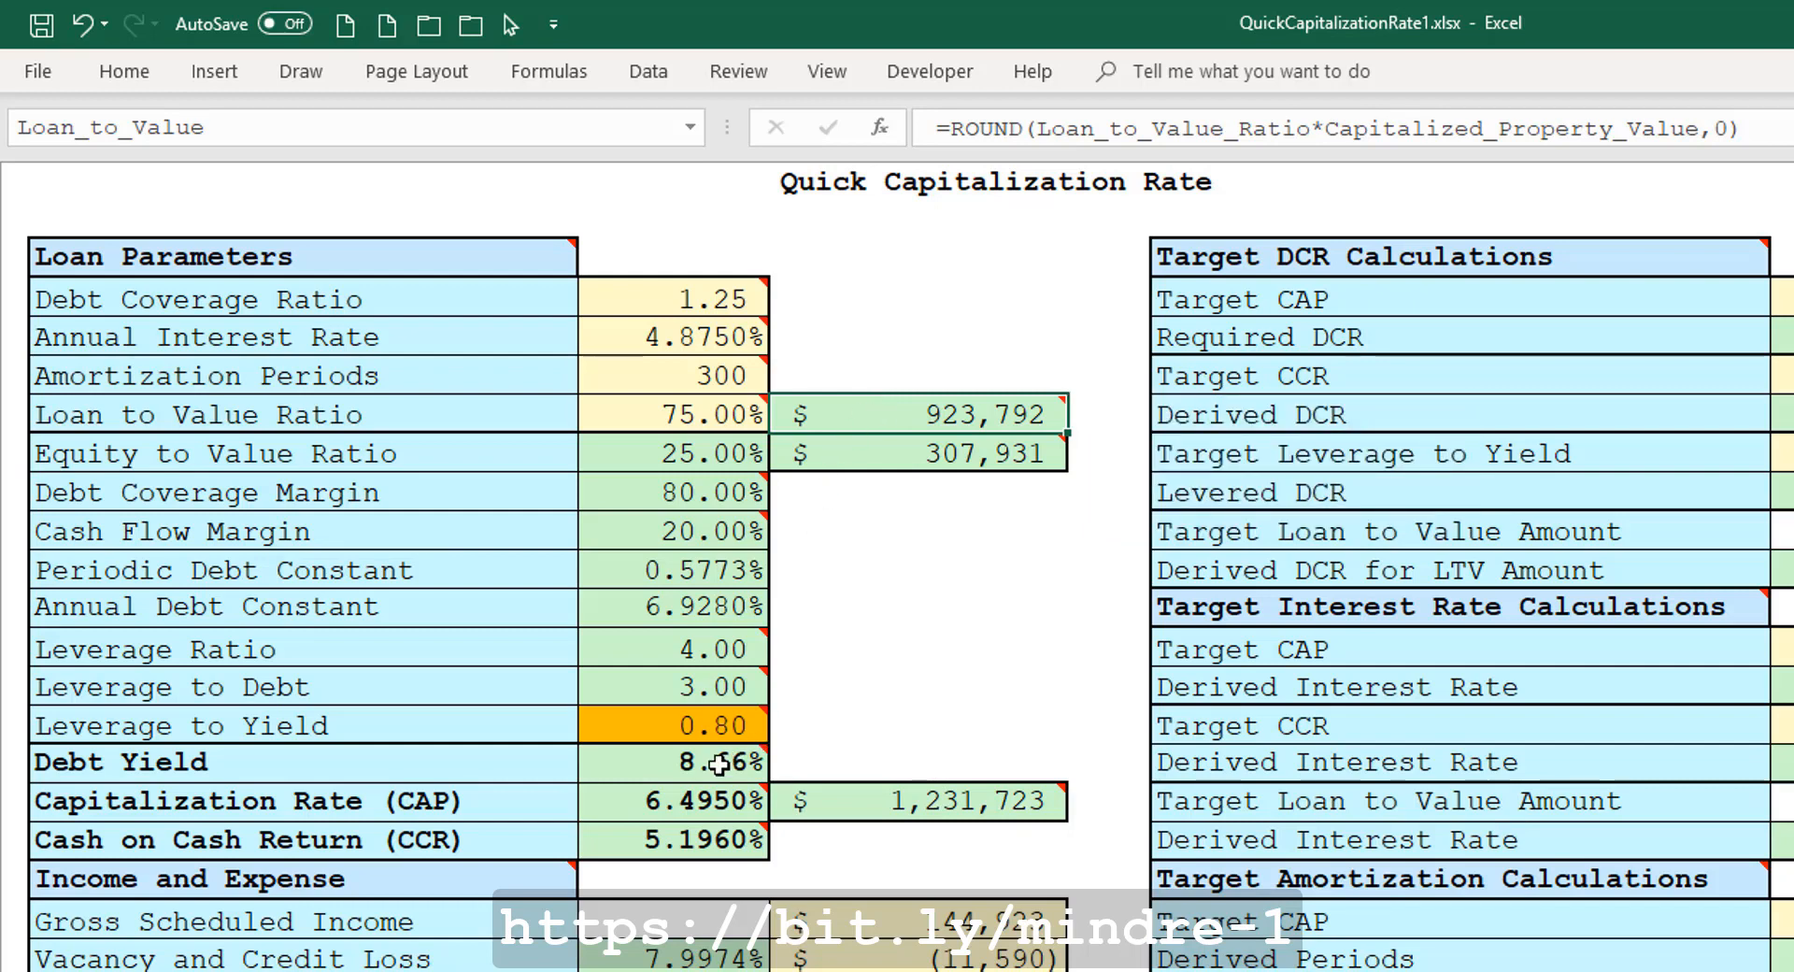
pyautogui.moveTo(699, 768)
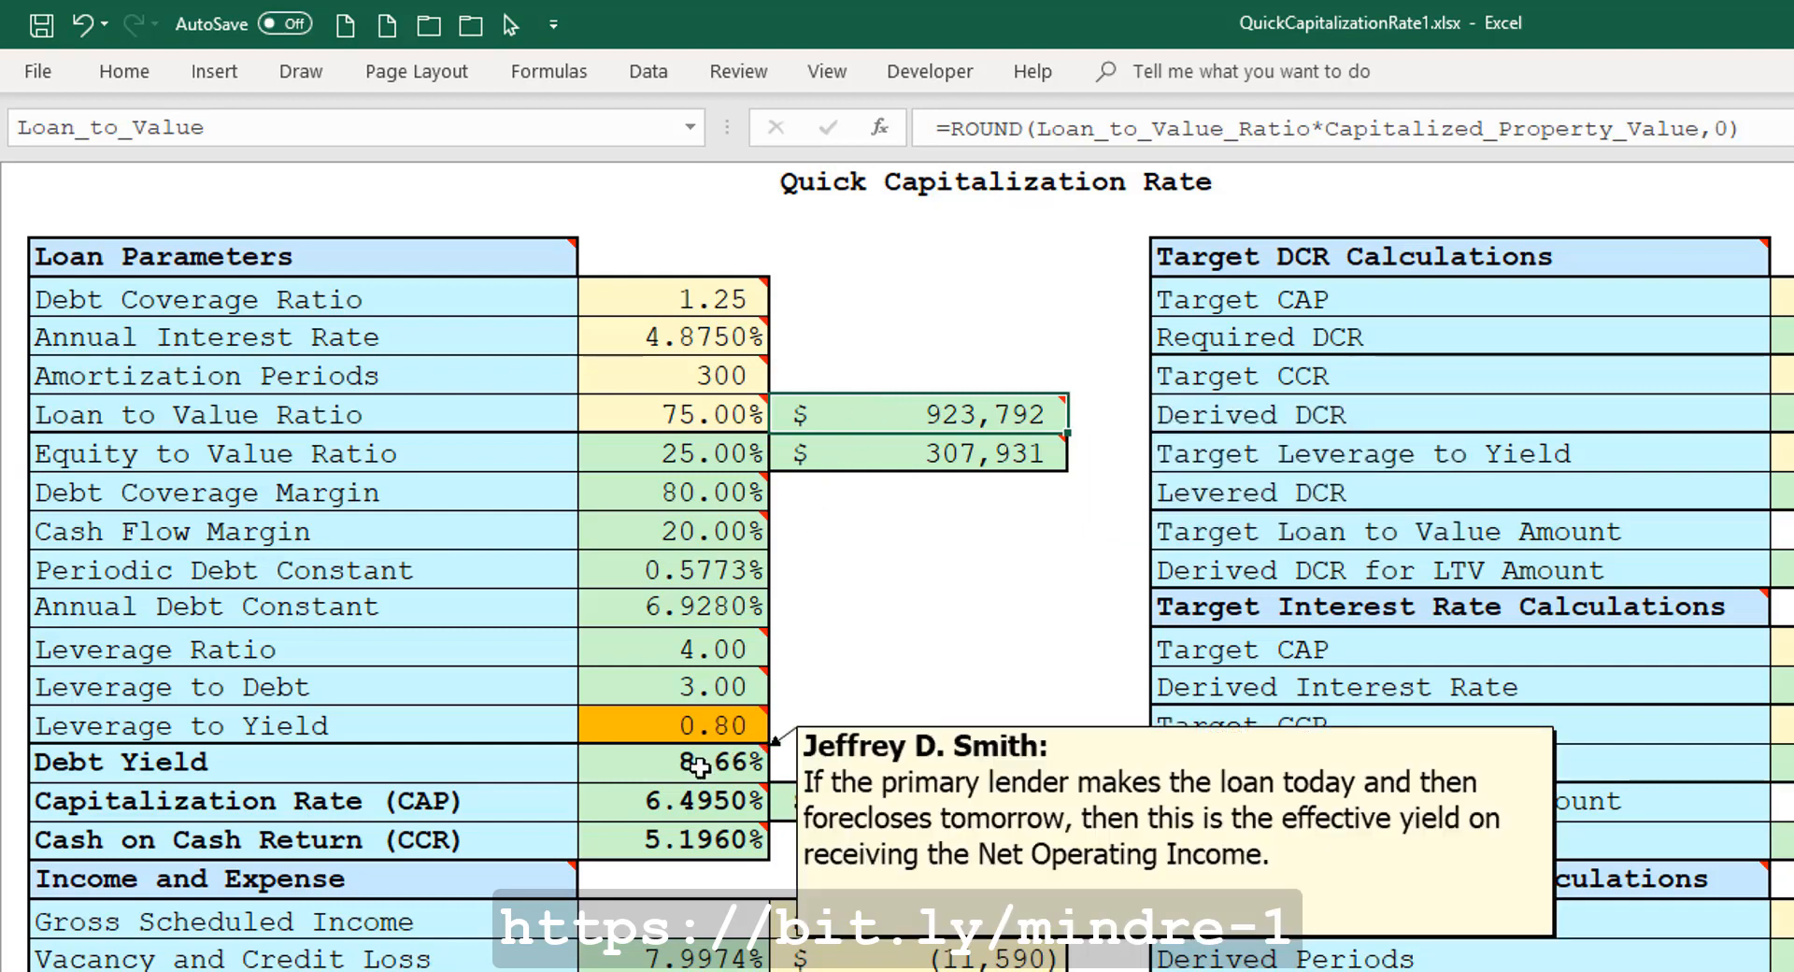
pyautogui.moveTo(692, 802)
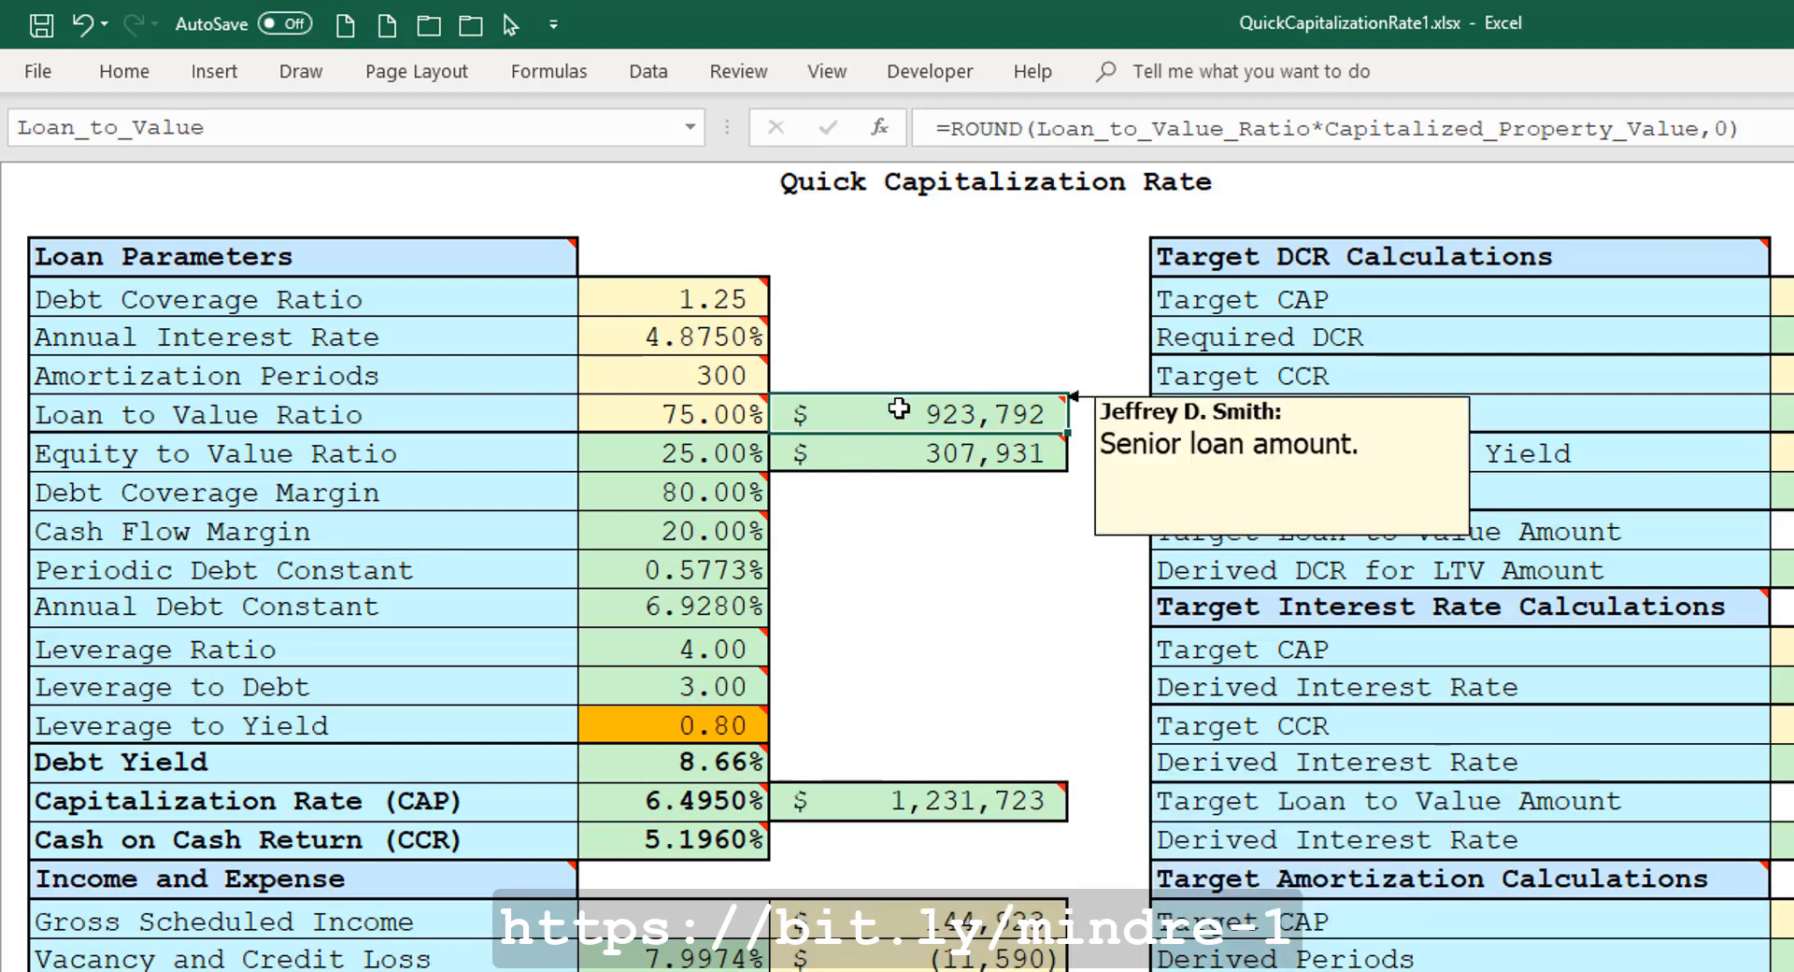
pyautogui.moveTo(692, 413)
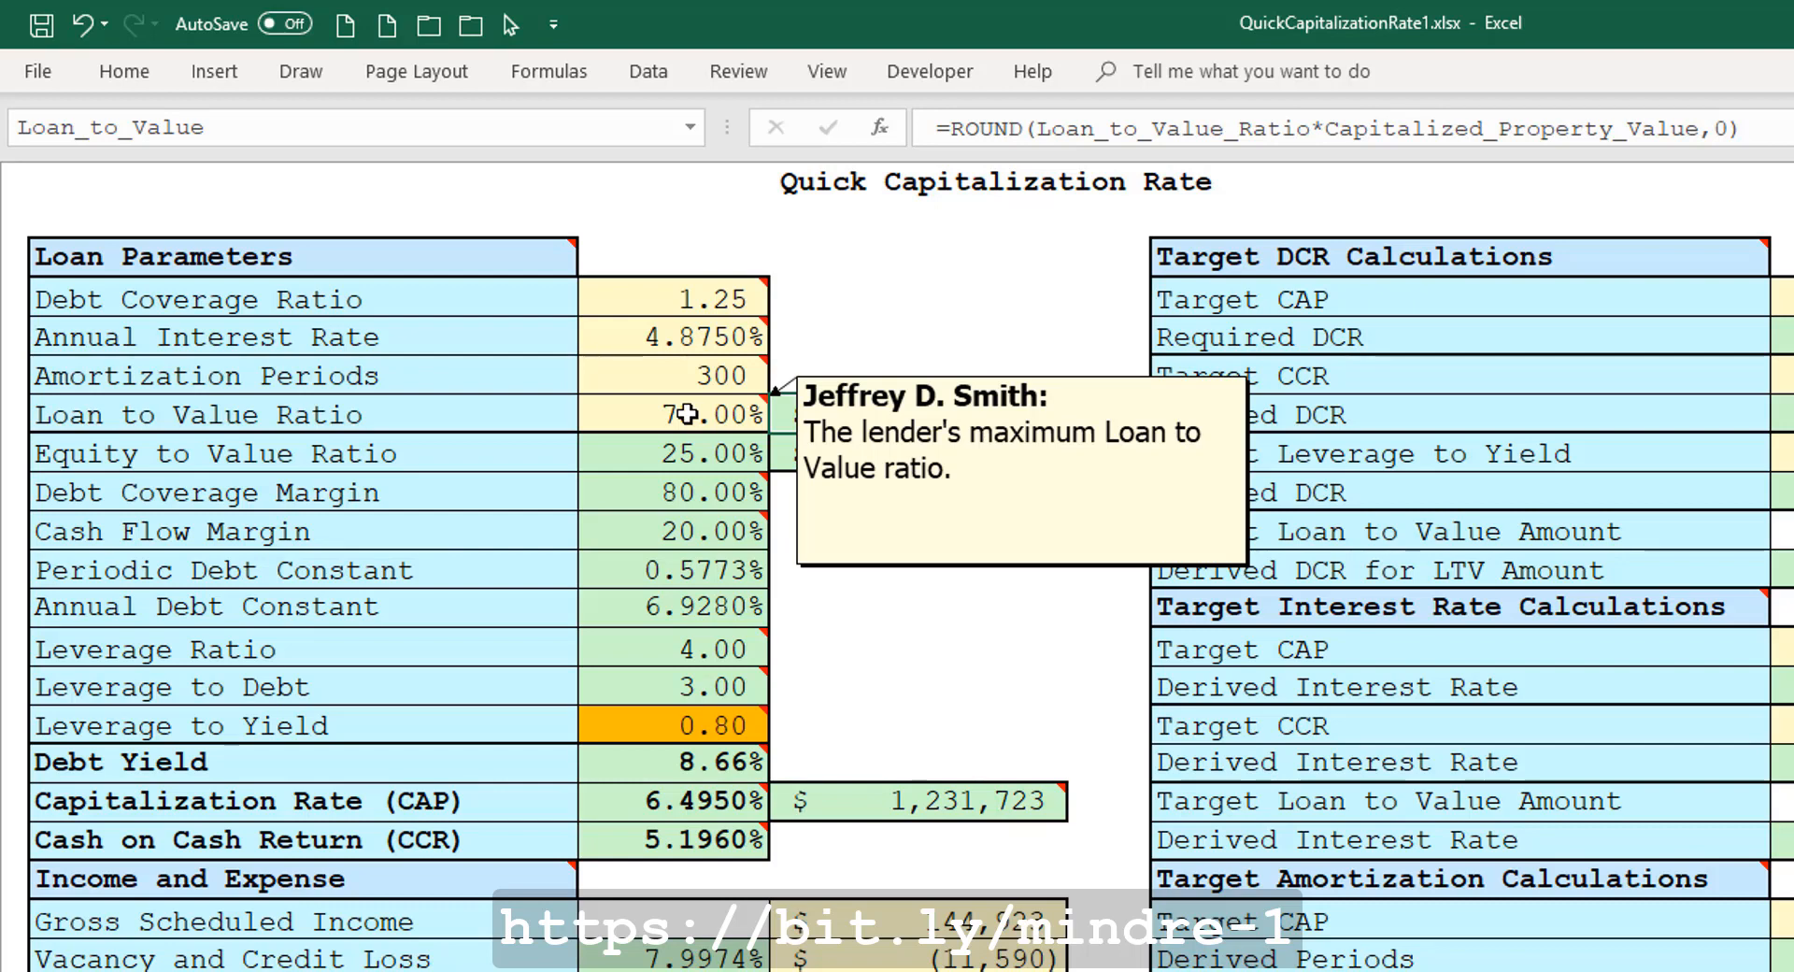
pyautogui.moveTo(794, 414)
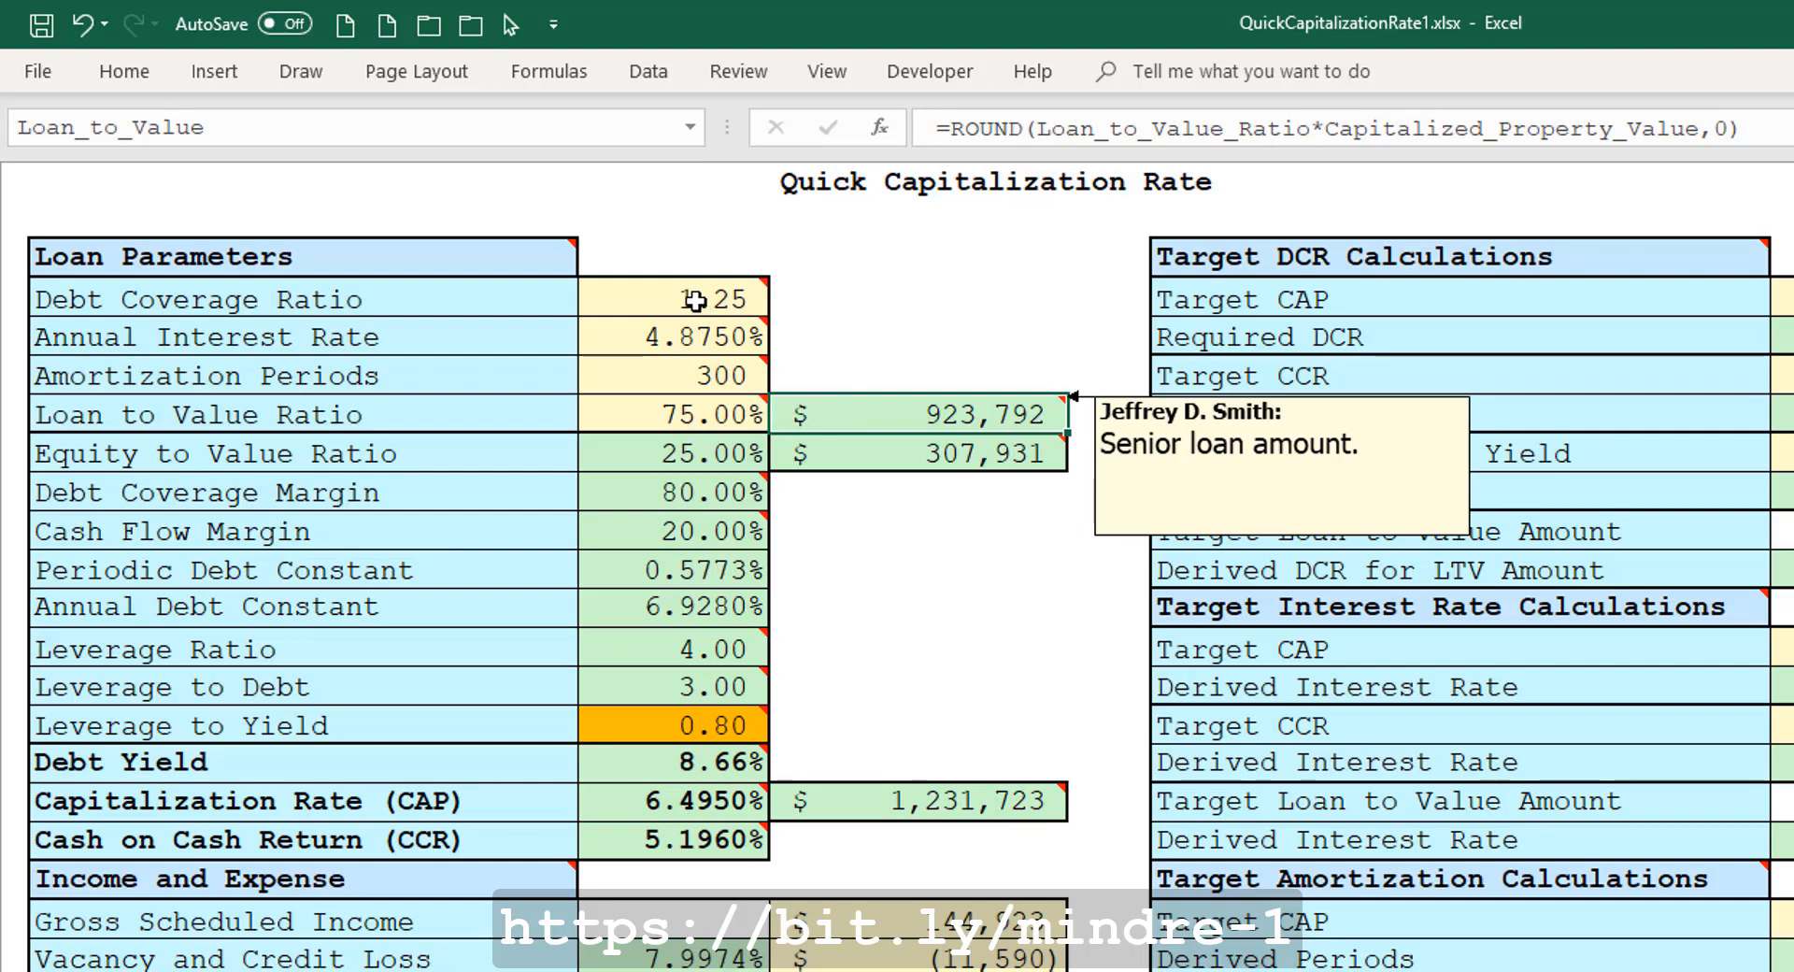
# Inspect the Debt Coverage Ratio, Annual Interest Rate, Amortization Periods and Debt Yield cells.
pyautogui.click(655, 296)
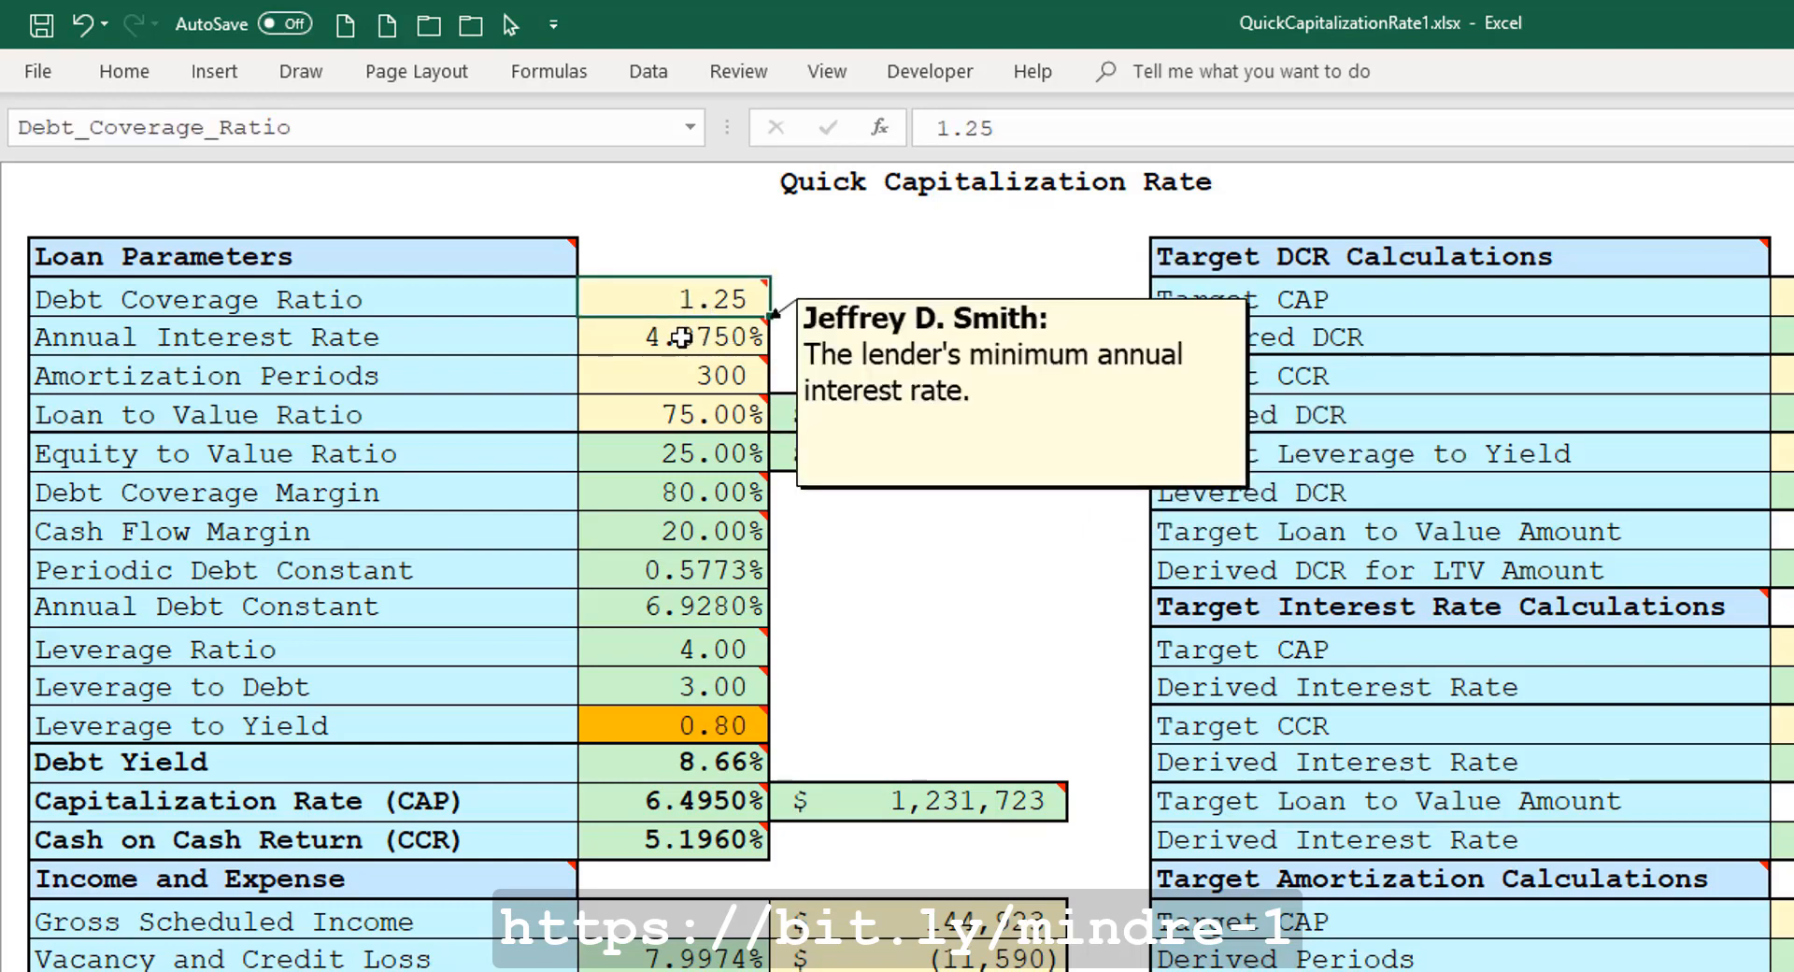
pyautogui.moveTo(674, 370)
pyautogui.moveTo(686, 336)
pyautogui.moveTo(686, 335); pyautogui.dragTo(681, 362)
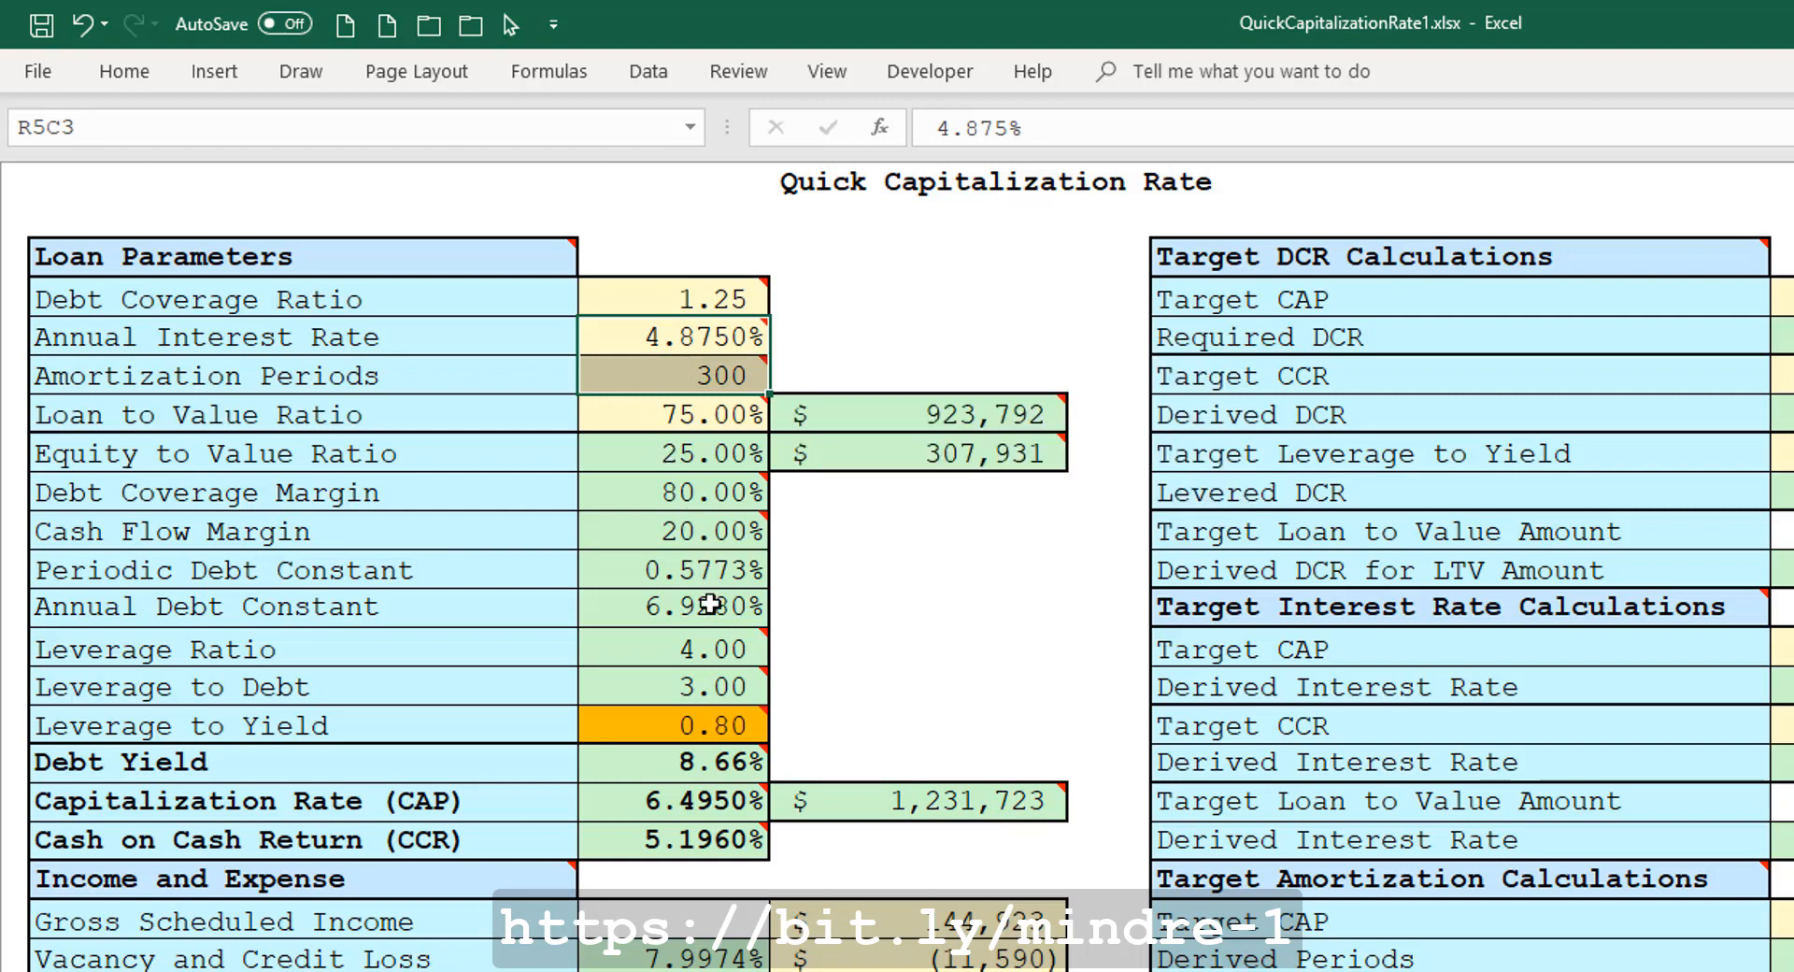
pyautogui.moveTo(684, 320)
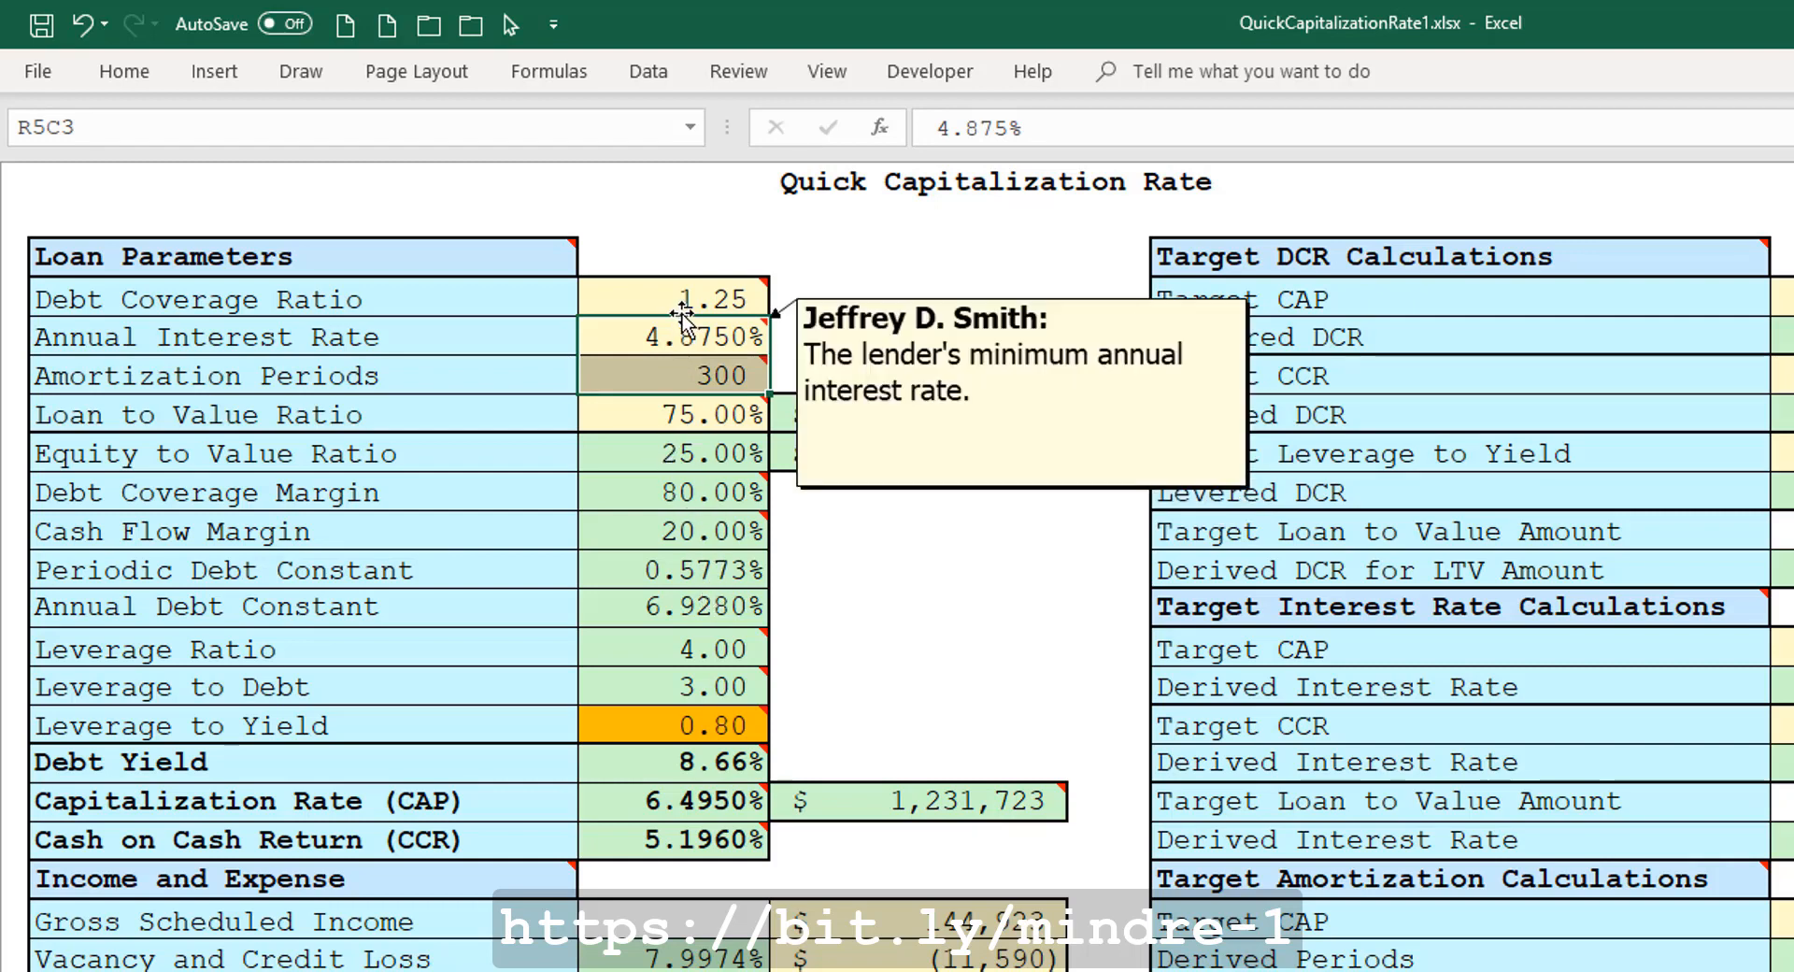
pyautogui.click(665, 300)
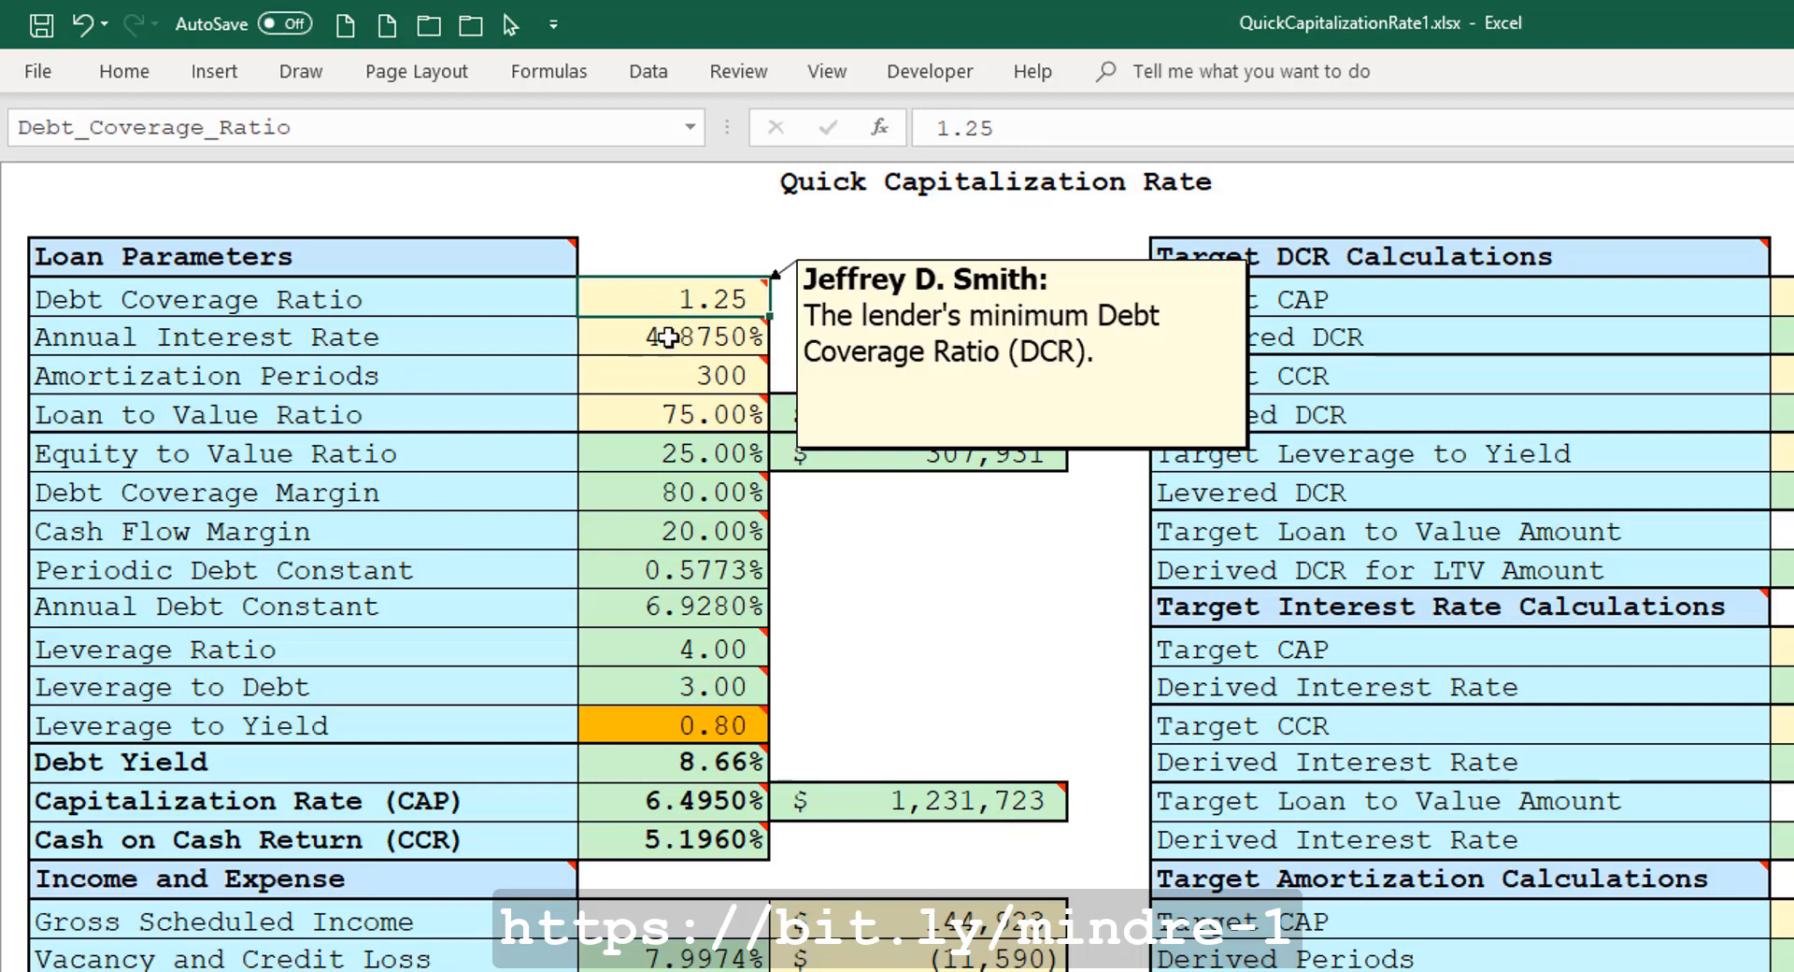
pyautogui.moveTo(701, 683)
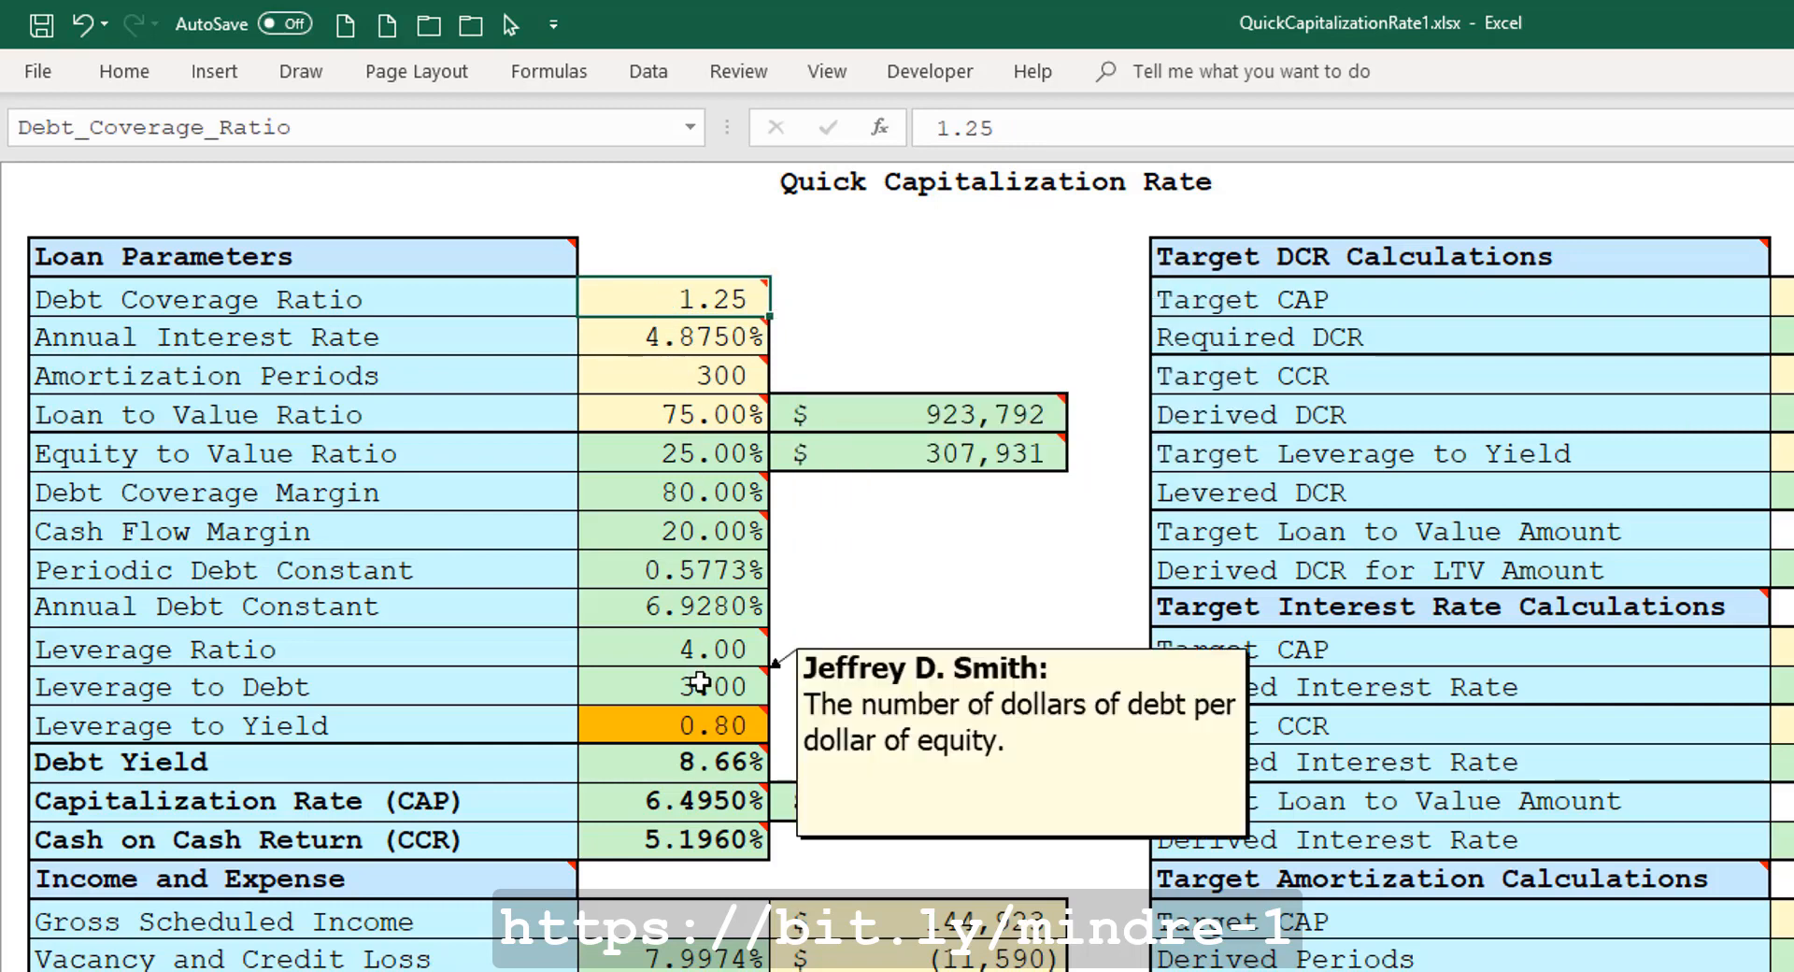
pyautogui.click(686, 762)
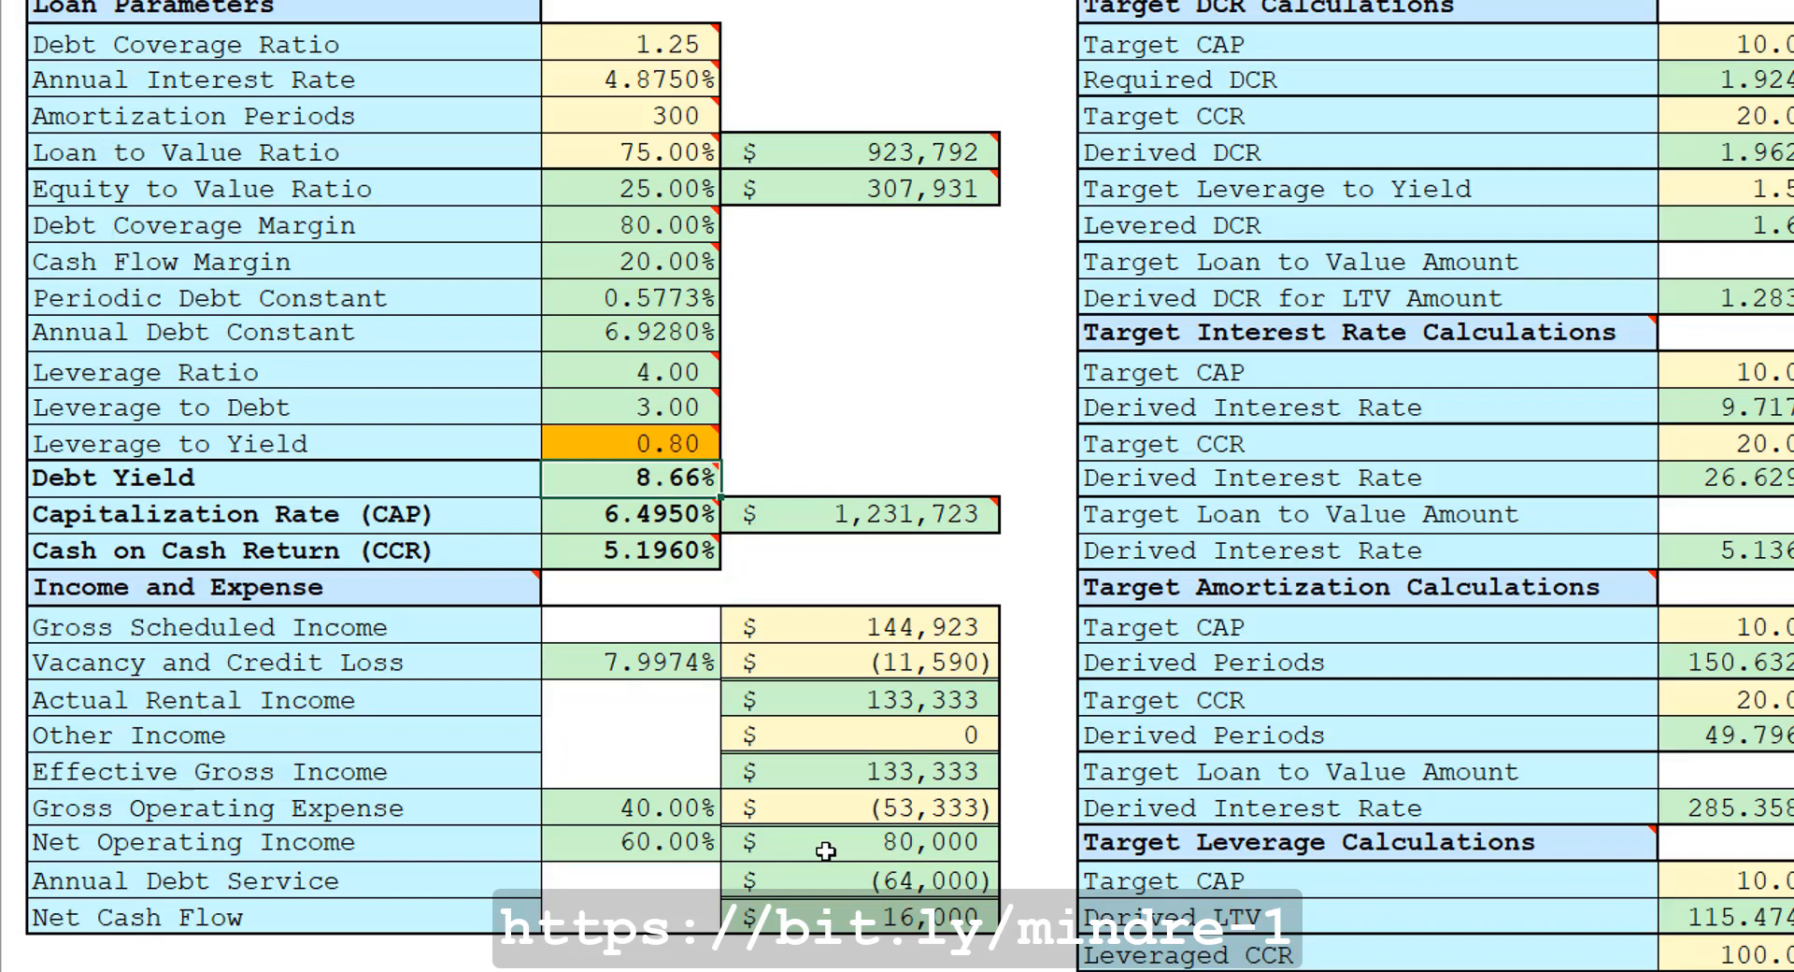
# Copy the Derived DCR for LTV Amount and paste it as a value into the Debt Coverage Ratio.
pyautogui.click(841, 143)
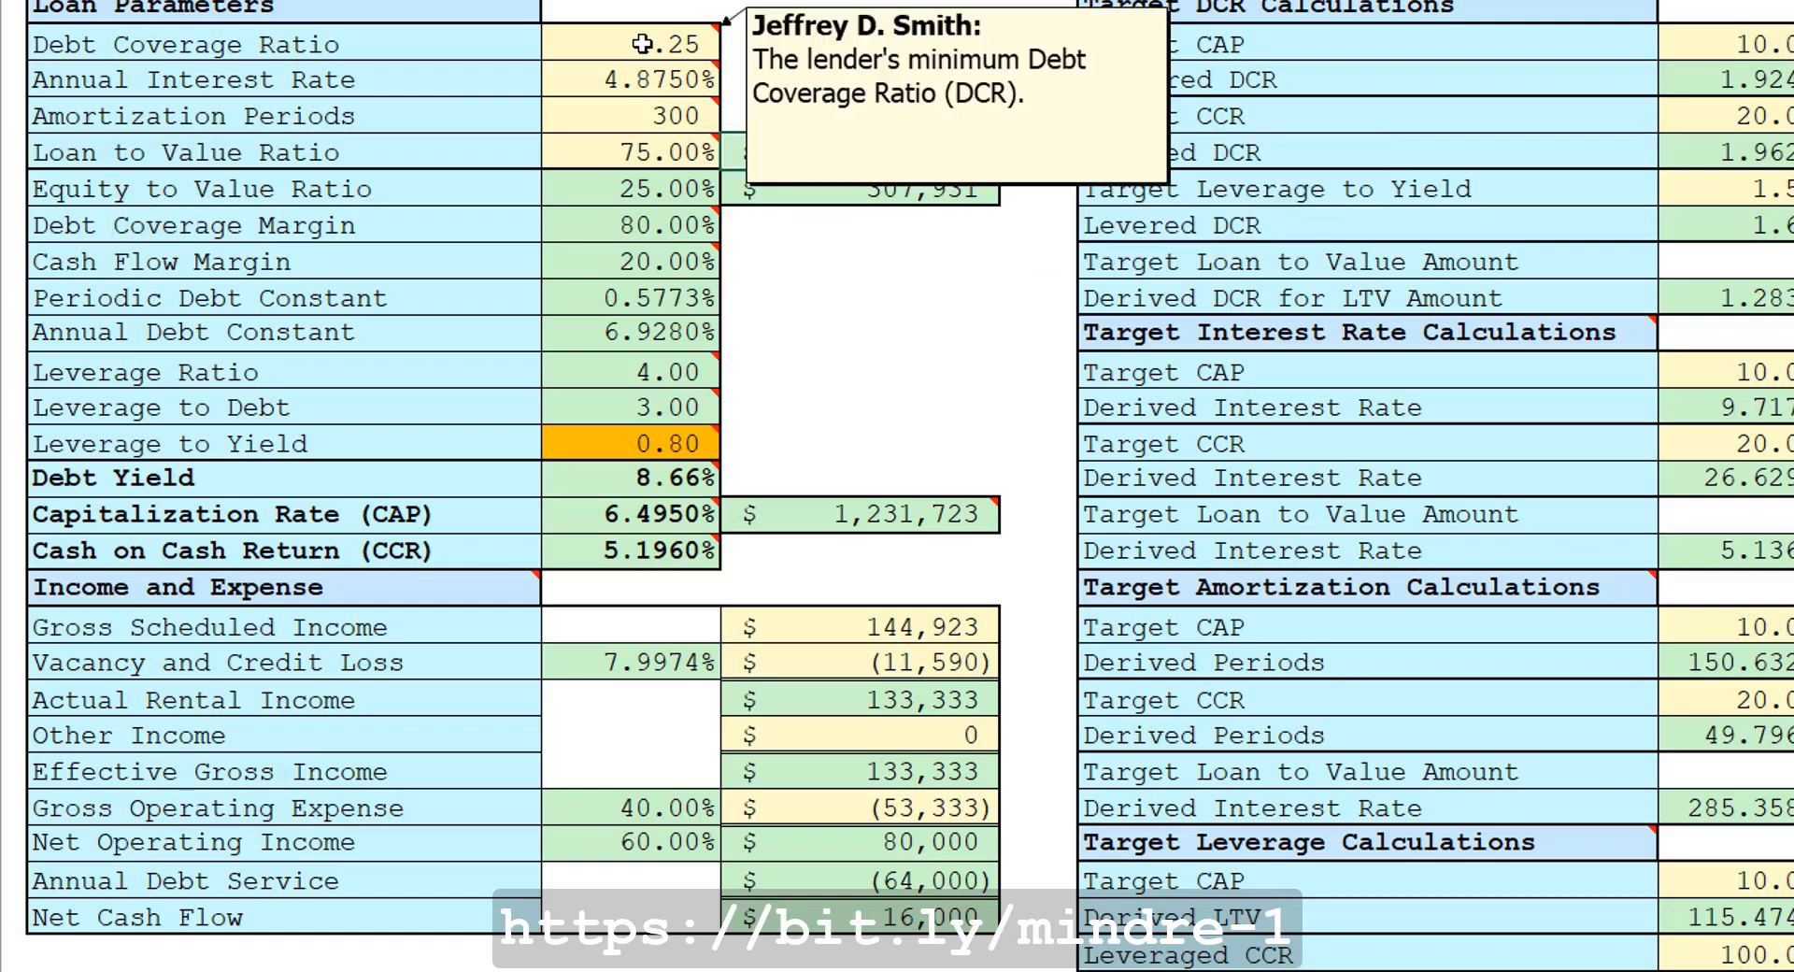
pyautogui.moveTo(645, 122)
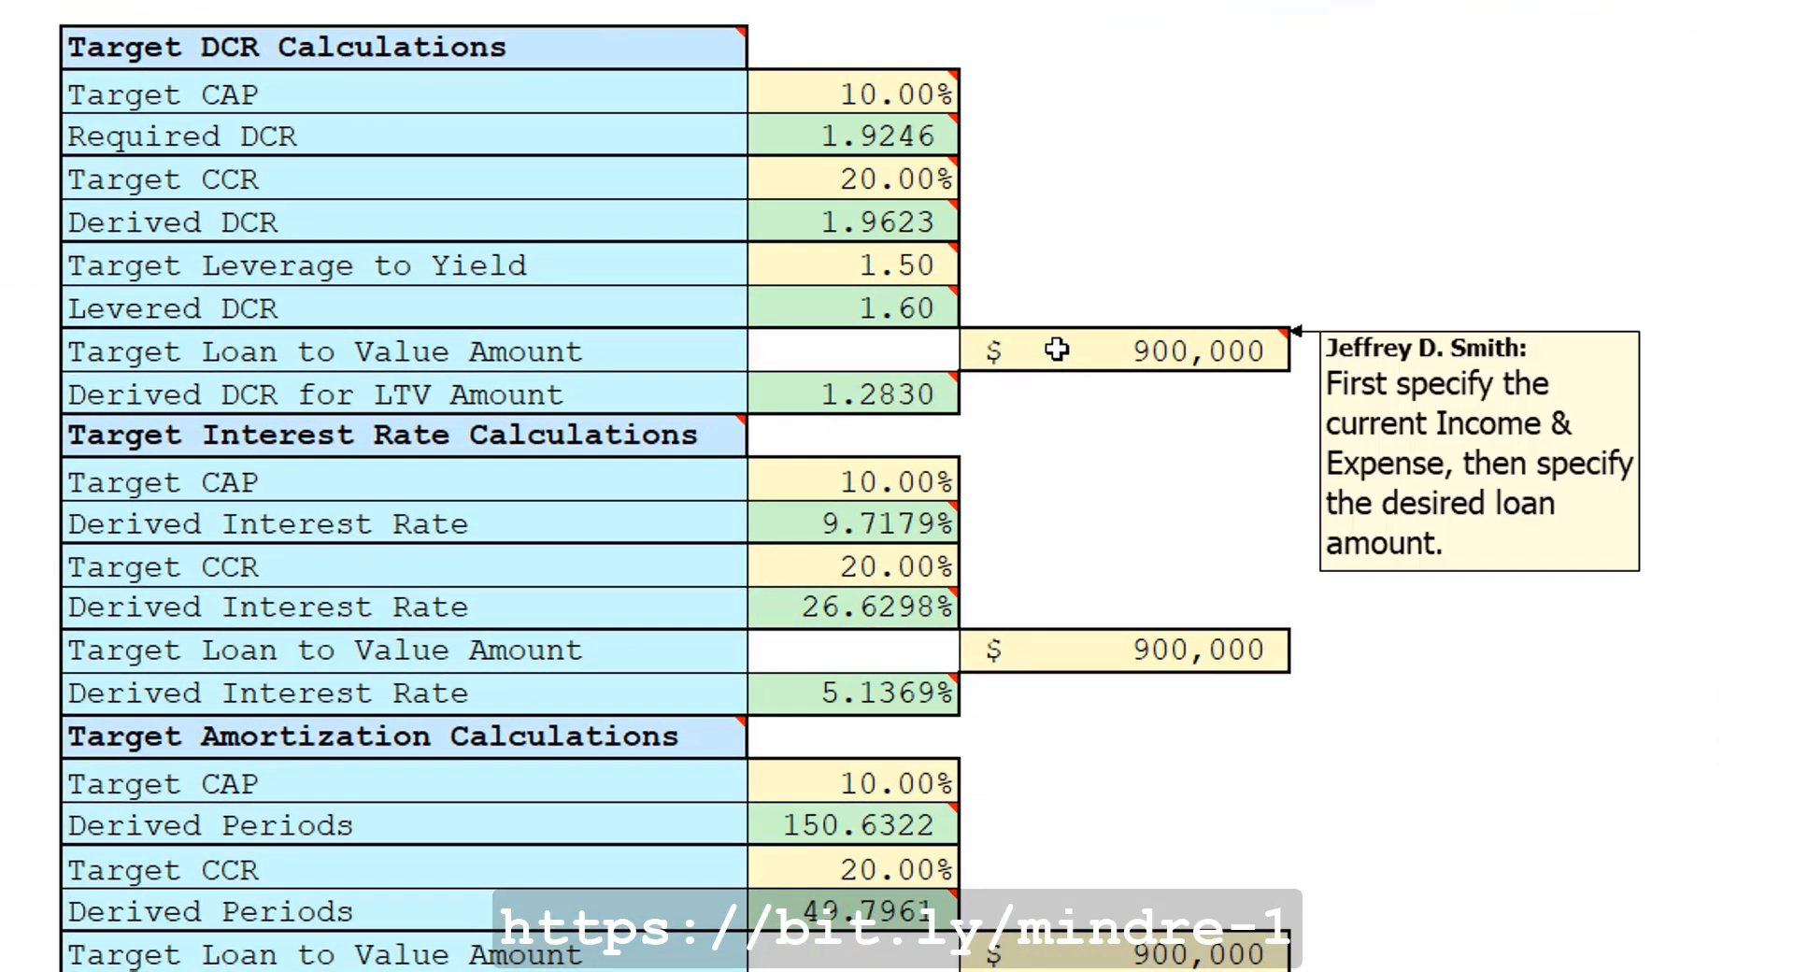
pyautogui.click(1057, 348)
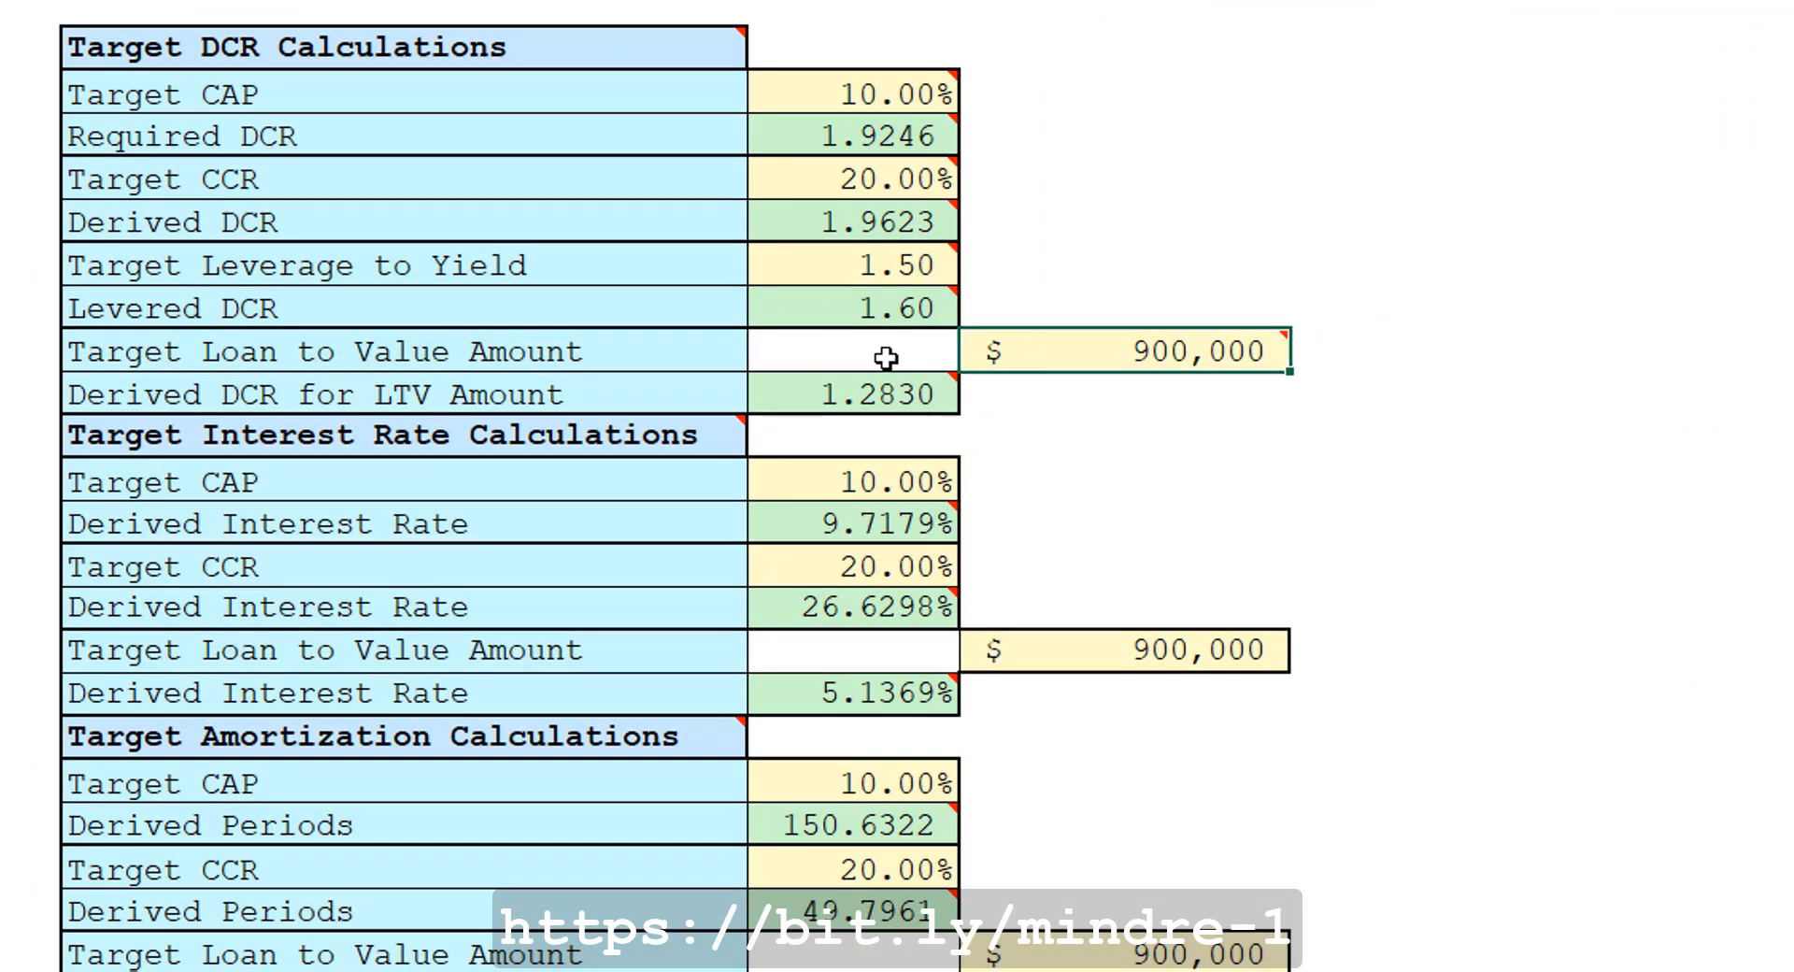
pyautogui.click(873, 395)
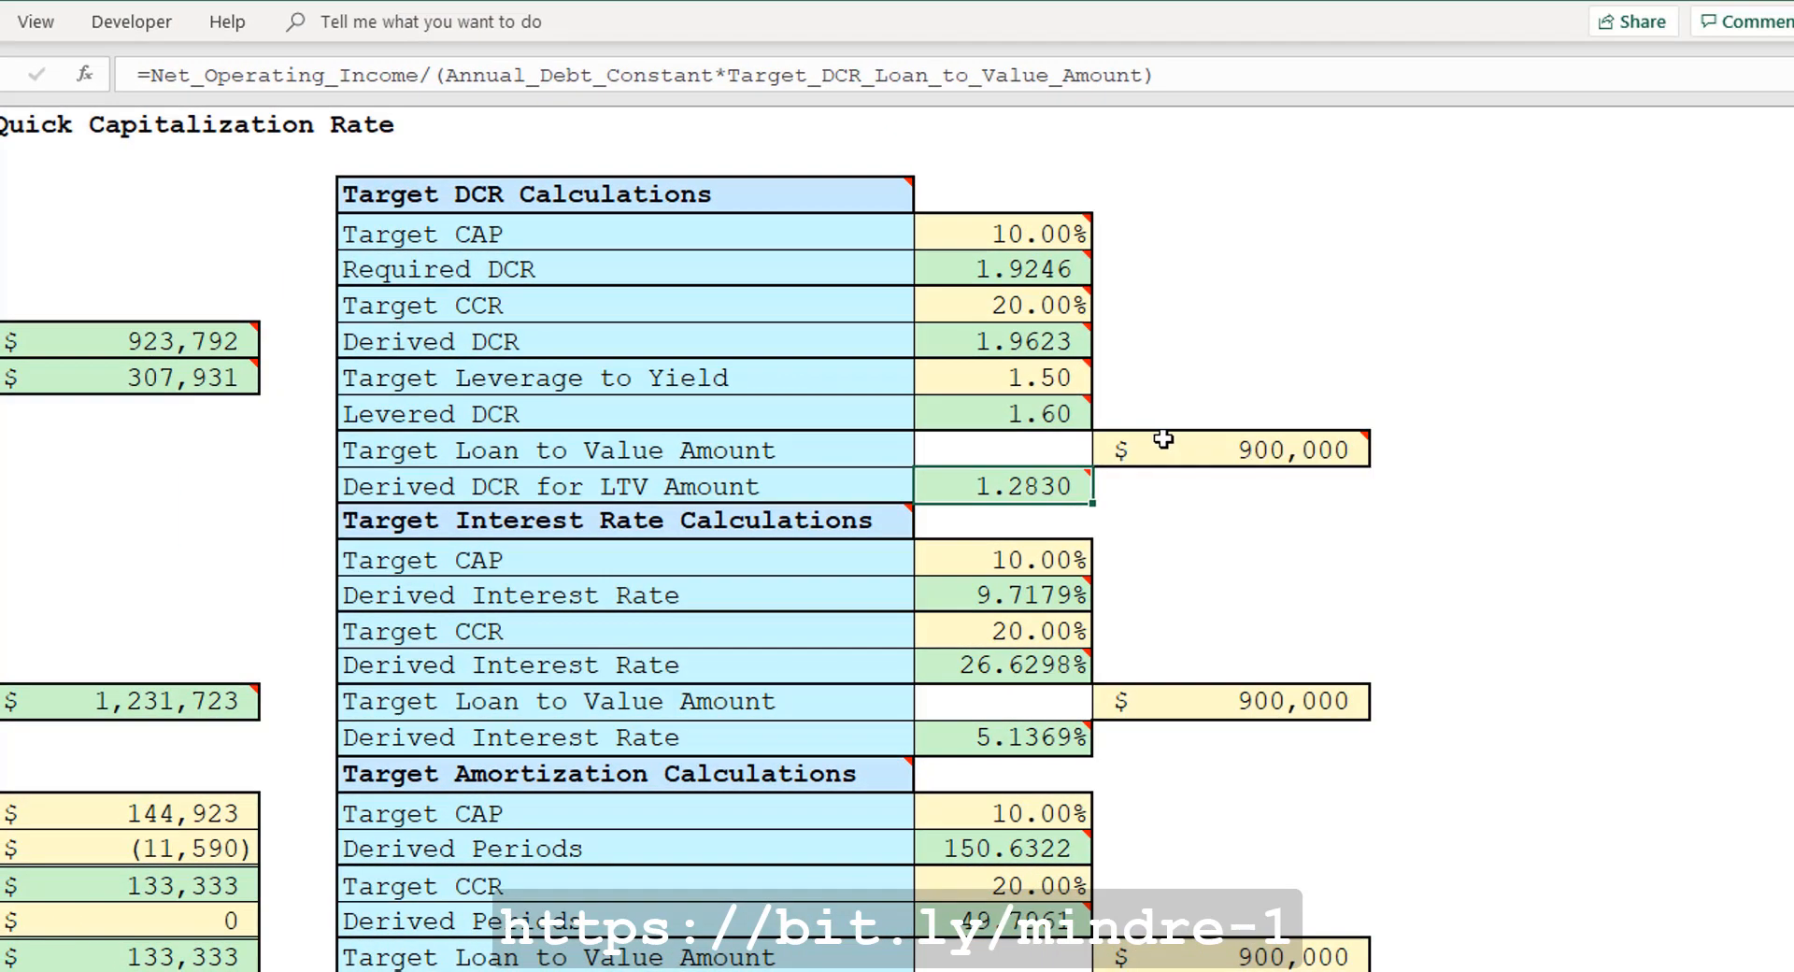
pyautogui.moveTo(1058, 346)
pyautogui.moveTo(1020, 478)
pyautogui.hotkey('ctrl', 'c')
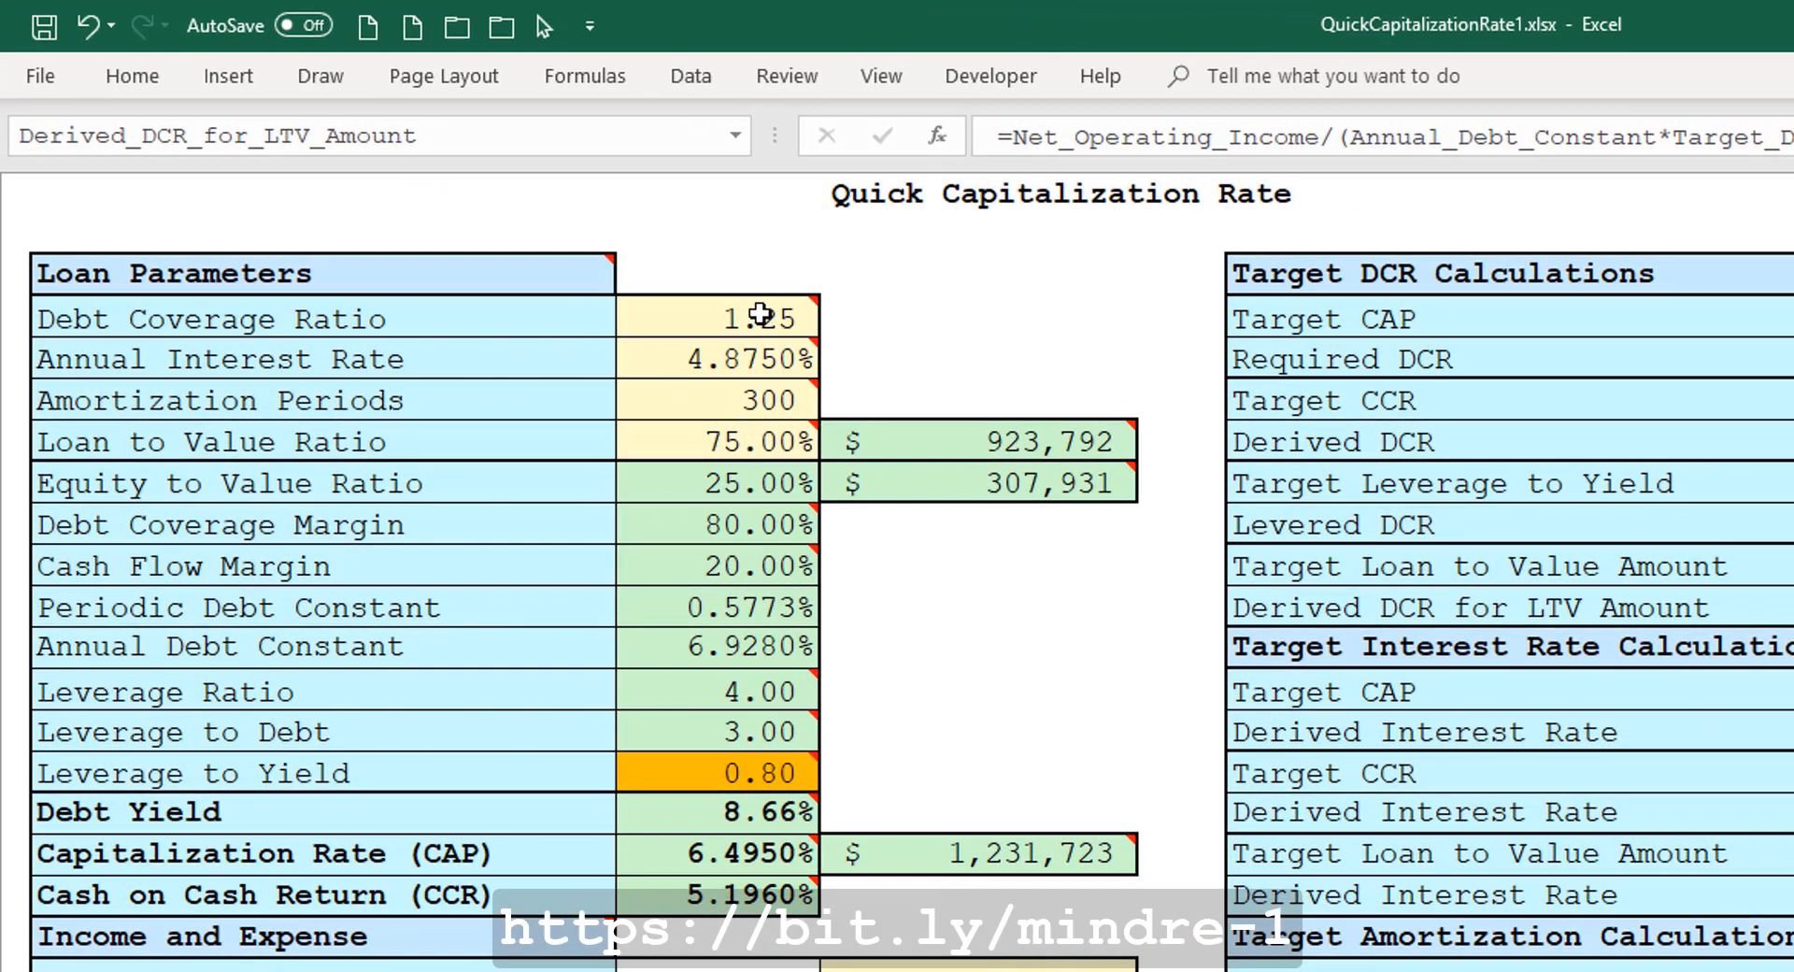
pyautogui.click(521, 298)
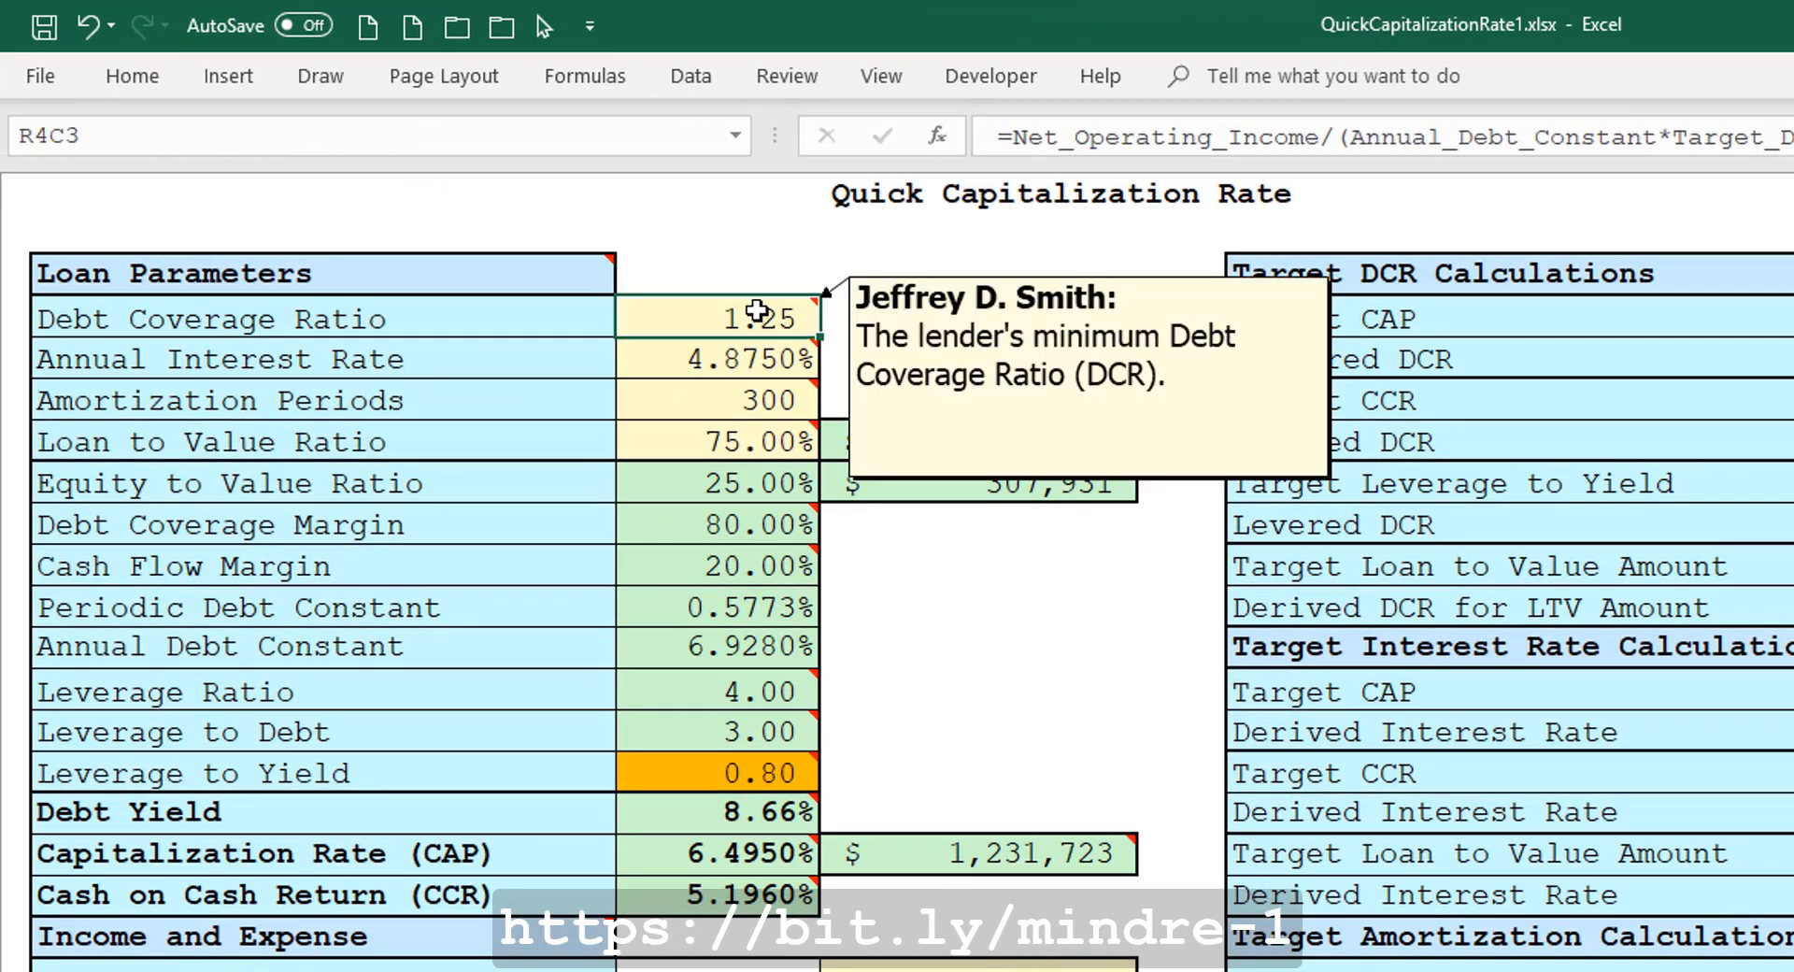
pyautogui.rightClick(757, 311)
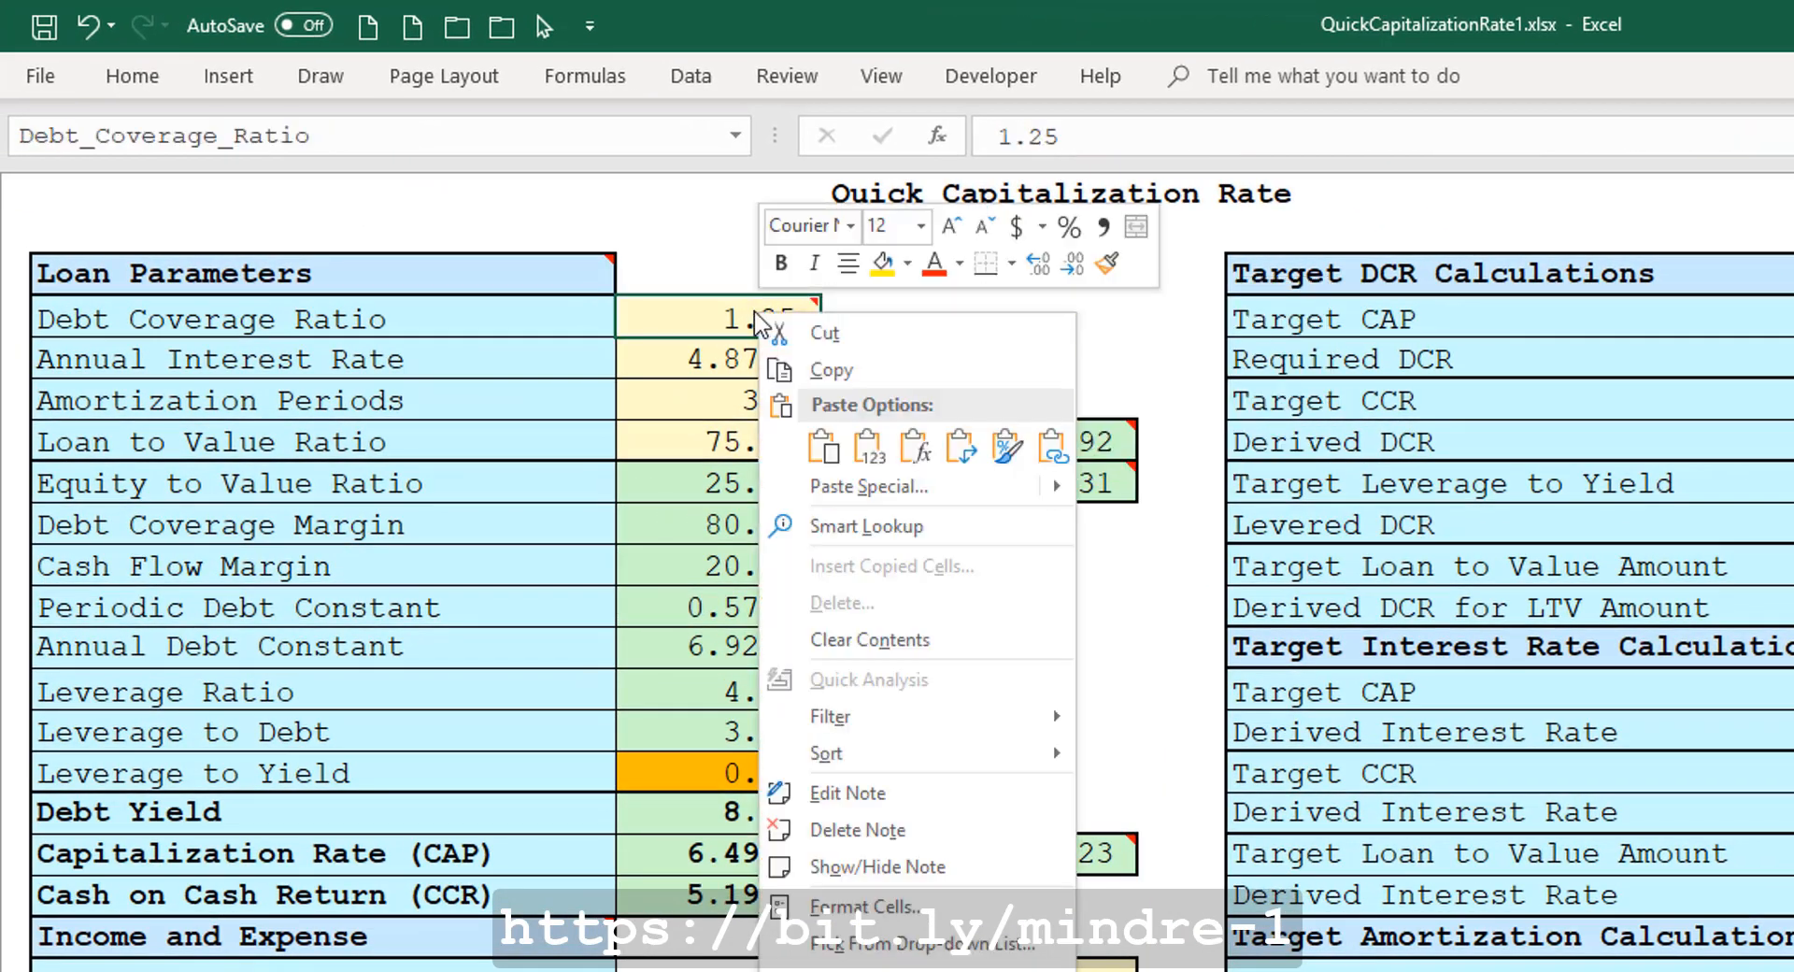
pyautogui.click(868, 446)
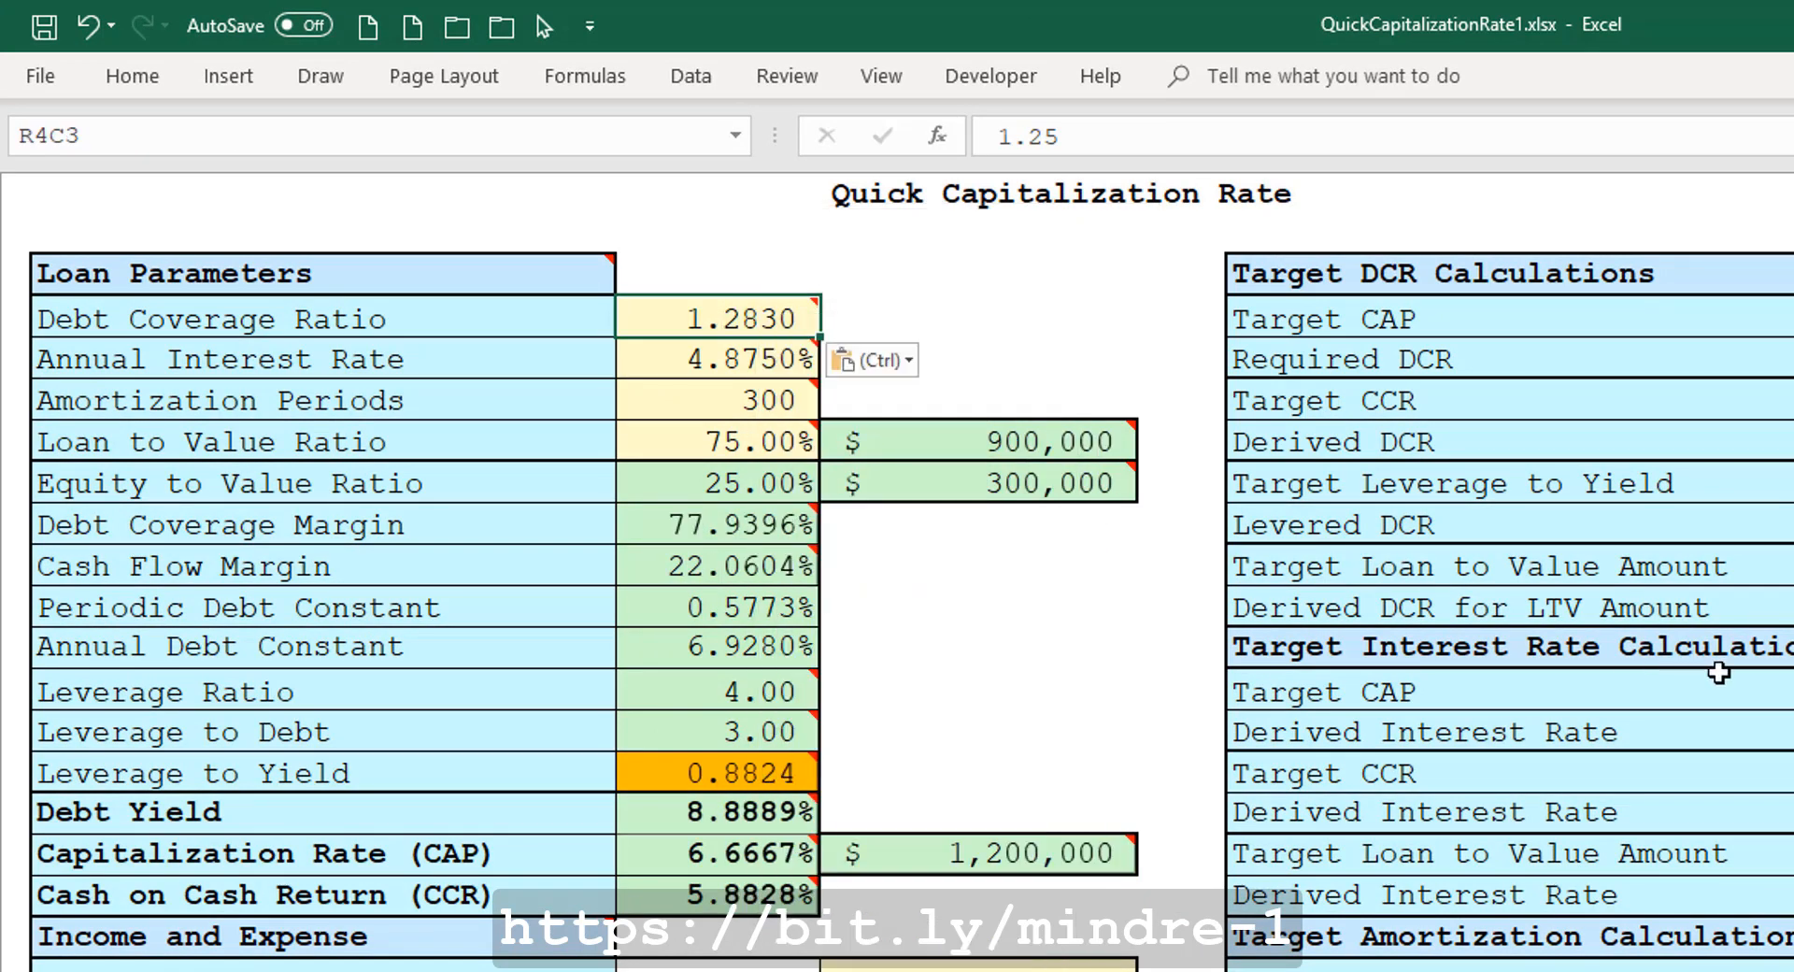
# Set the Loan to Value Ratio to 70%.
pyautogui.moveTo(1104, 441)
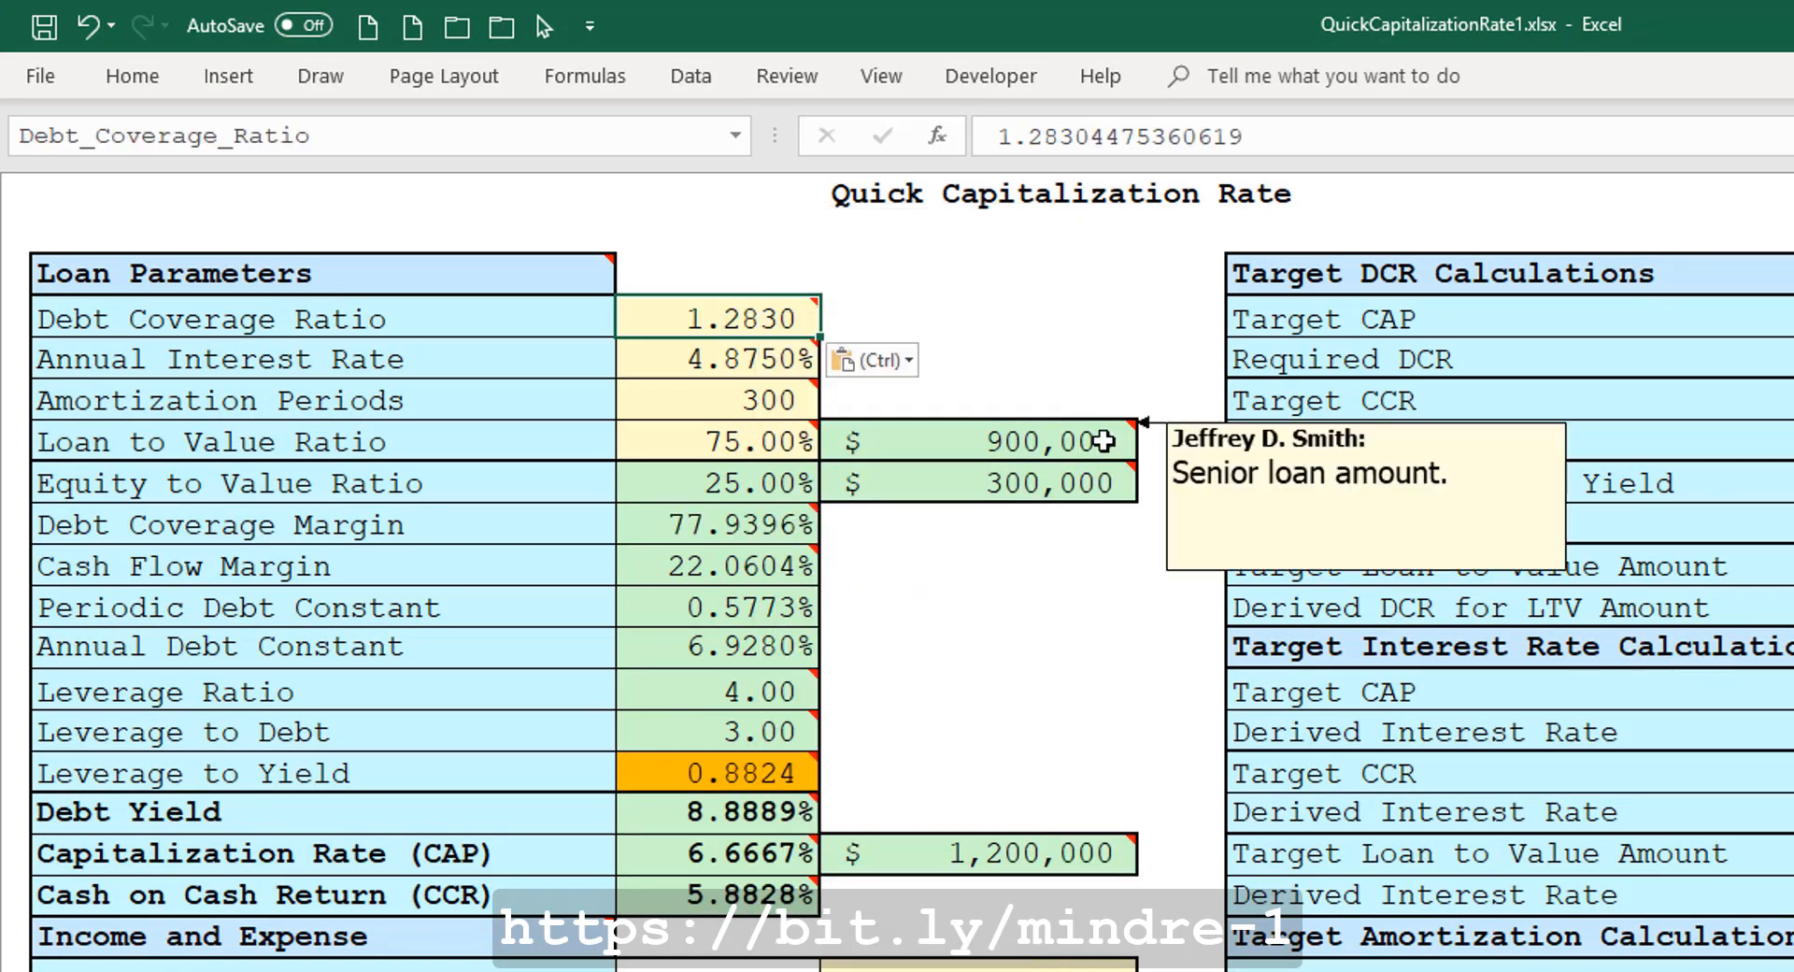
pyautogui.moveTo(776, 444)
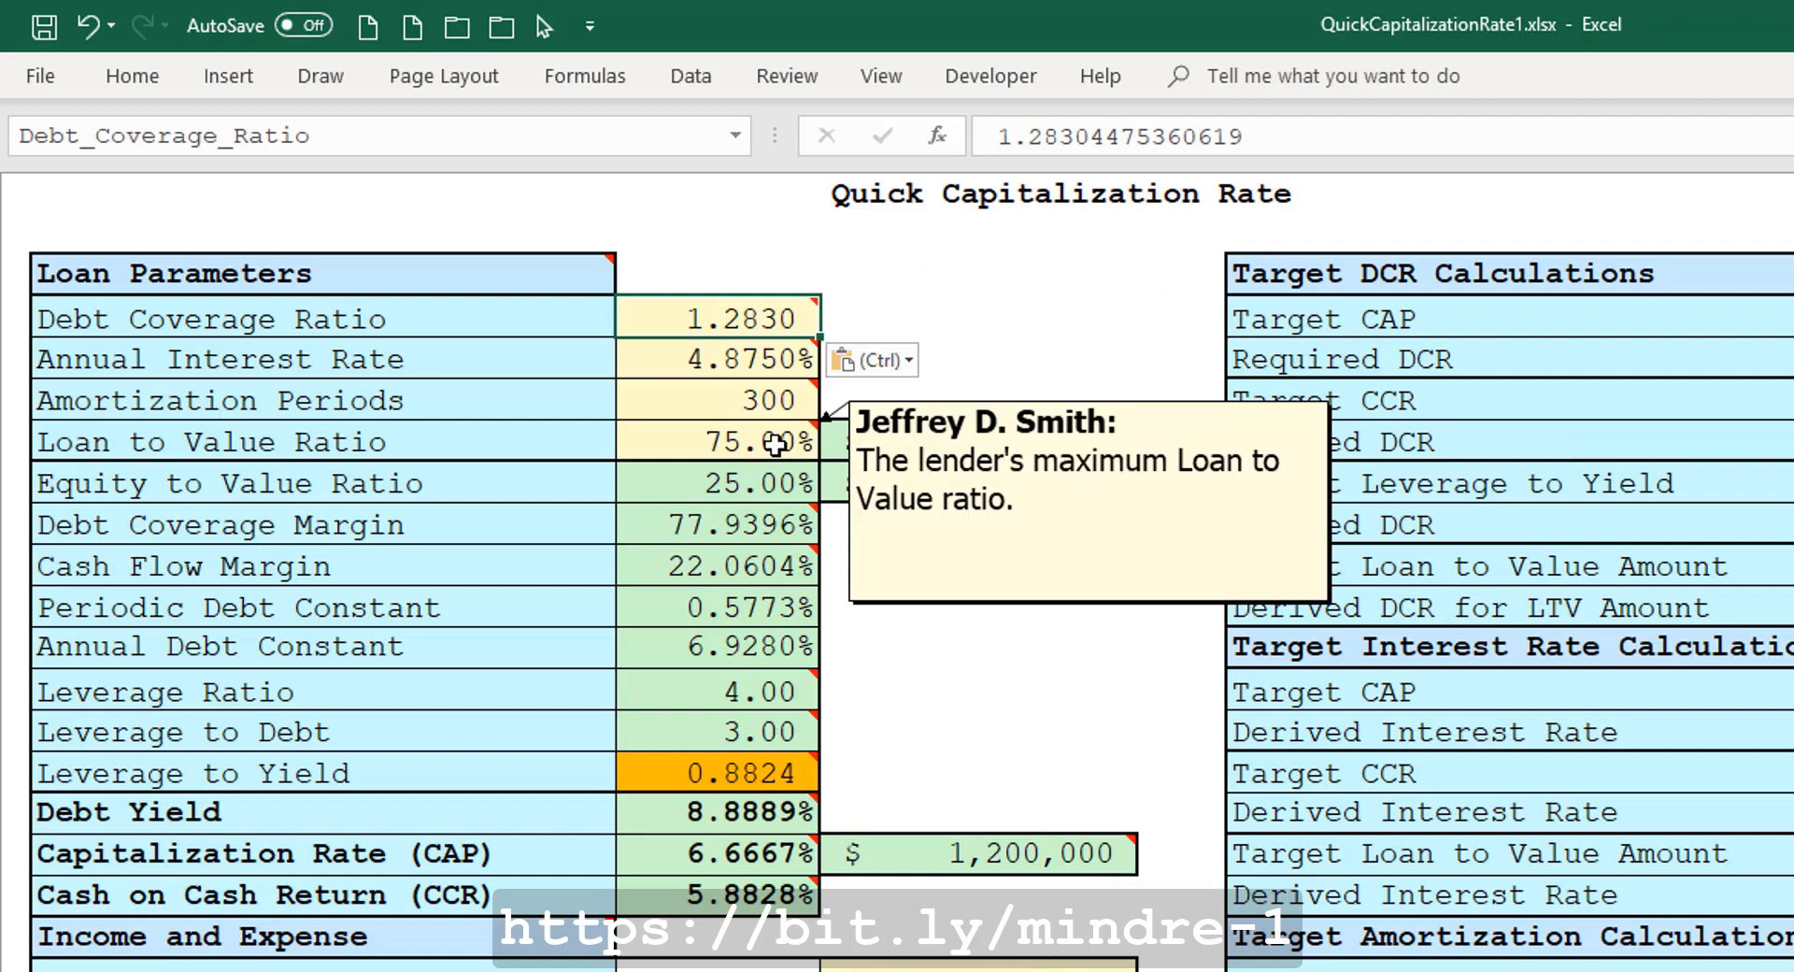
pyautogui.moveTo(1024, 444)
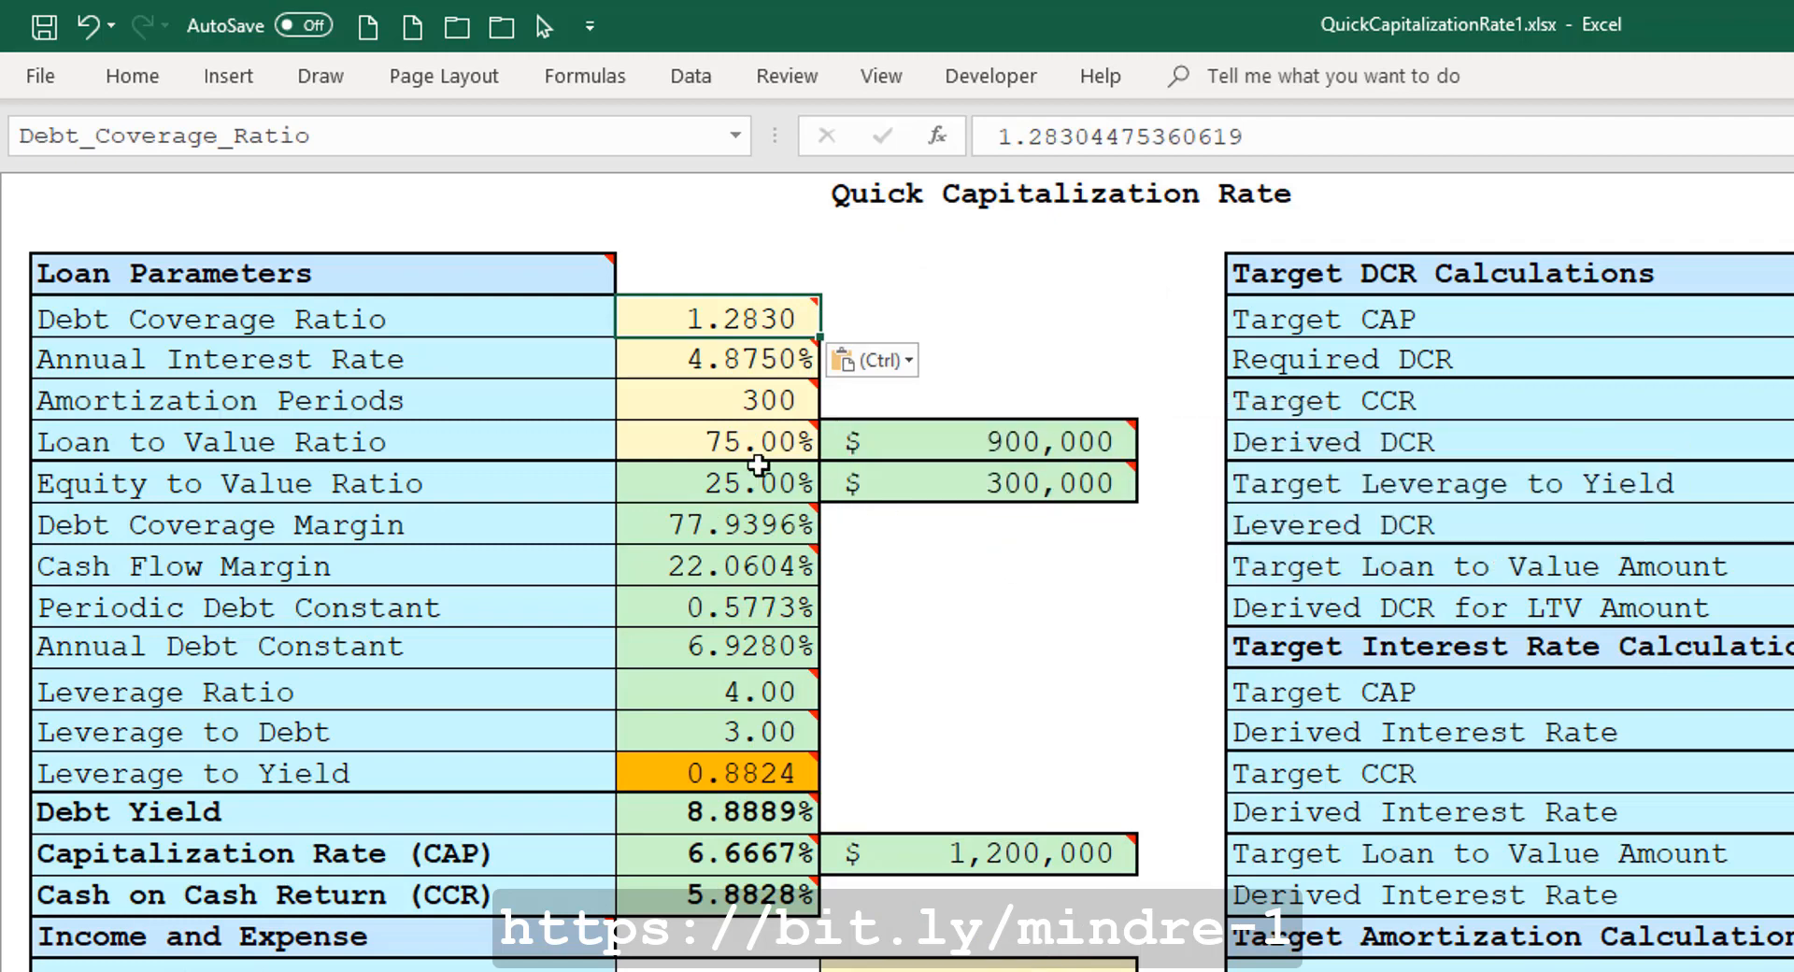
pyautogui.click(687, 445)
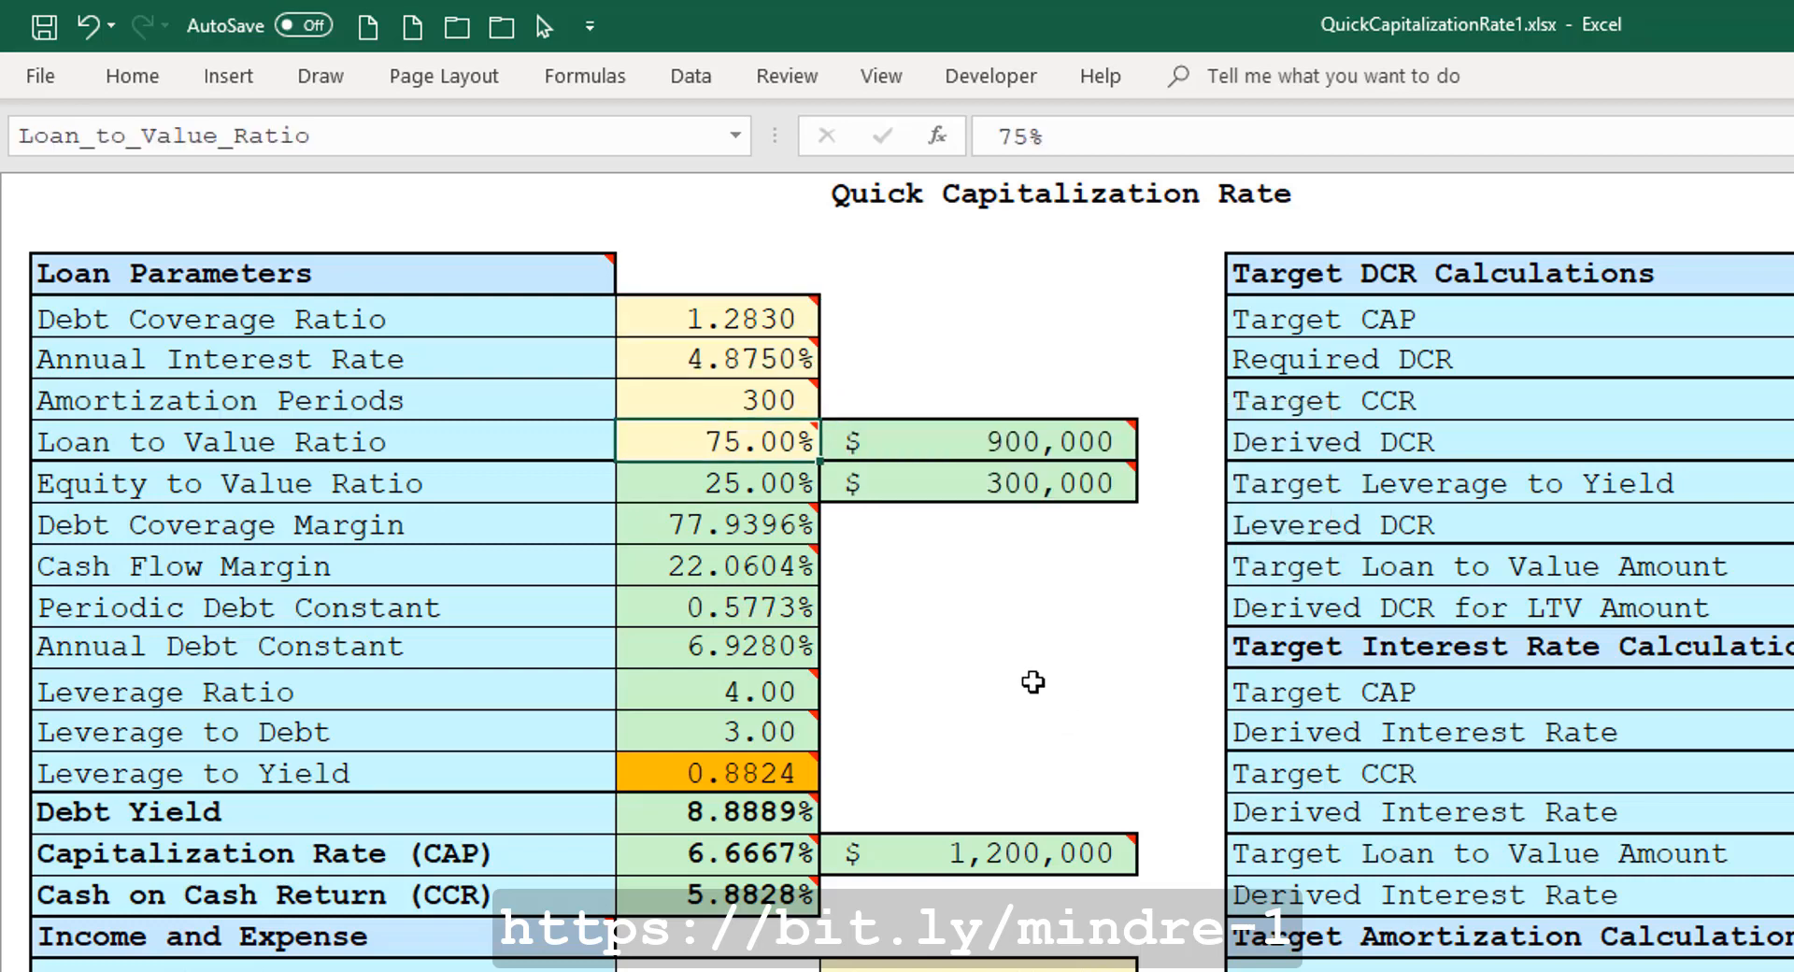
pyautogui.write('7')
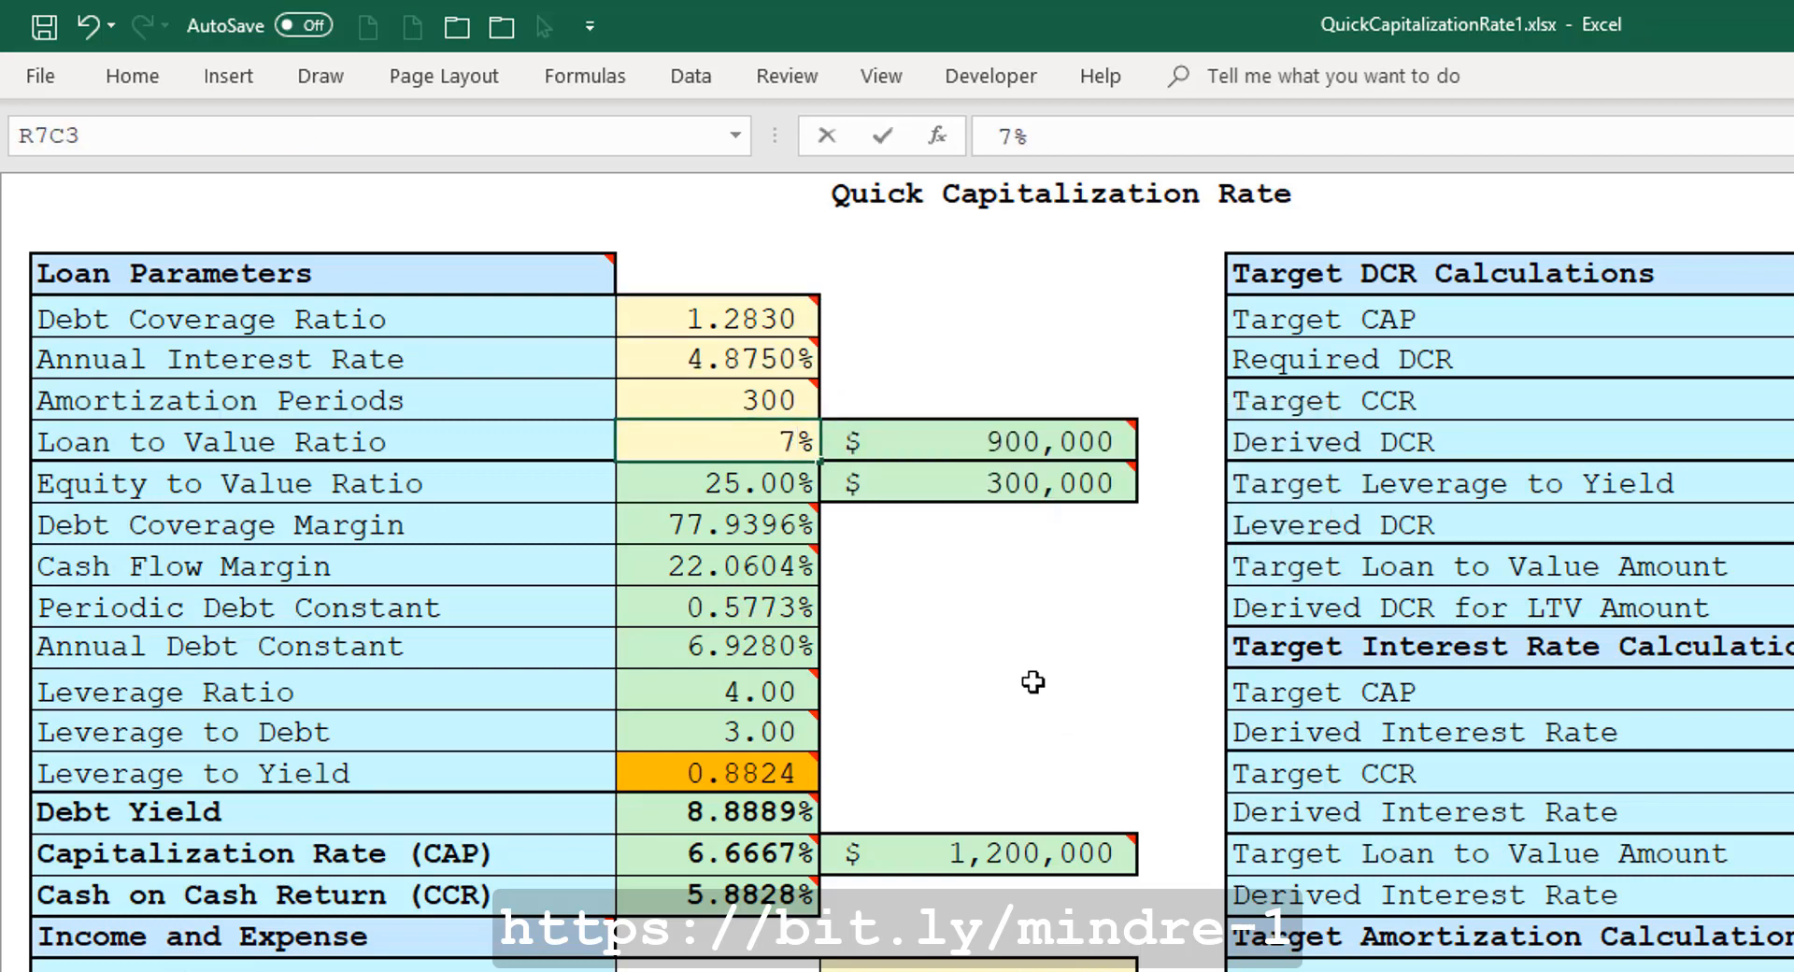
pyautogui.write('0')
pyautogui.hotkey('ctrl', 'Return')
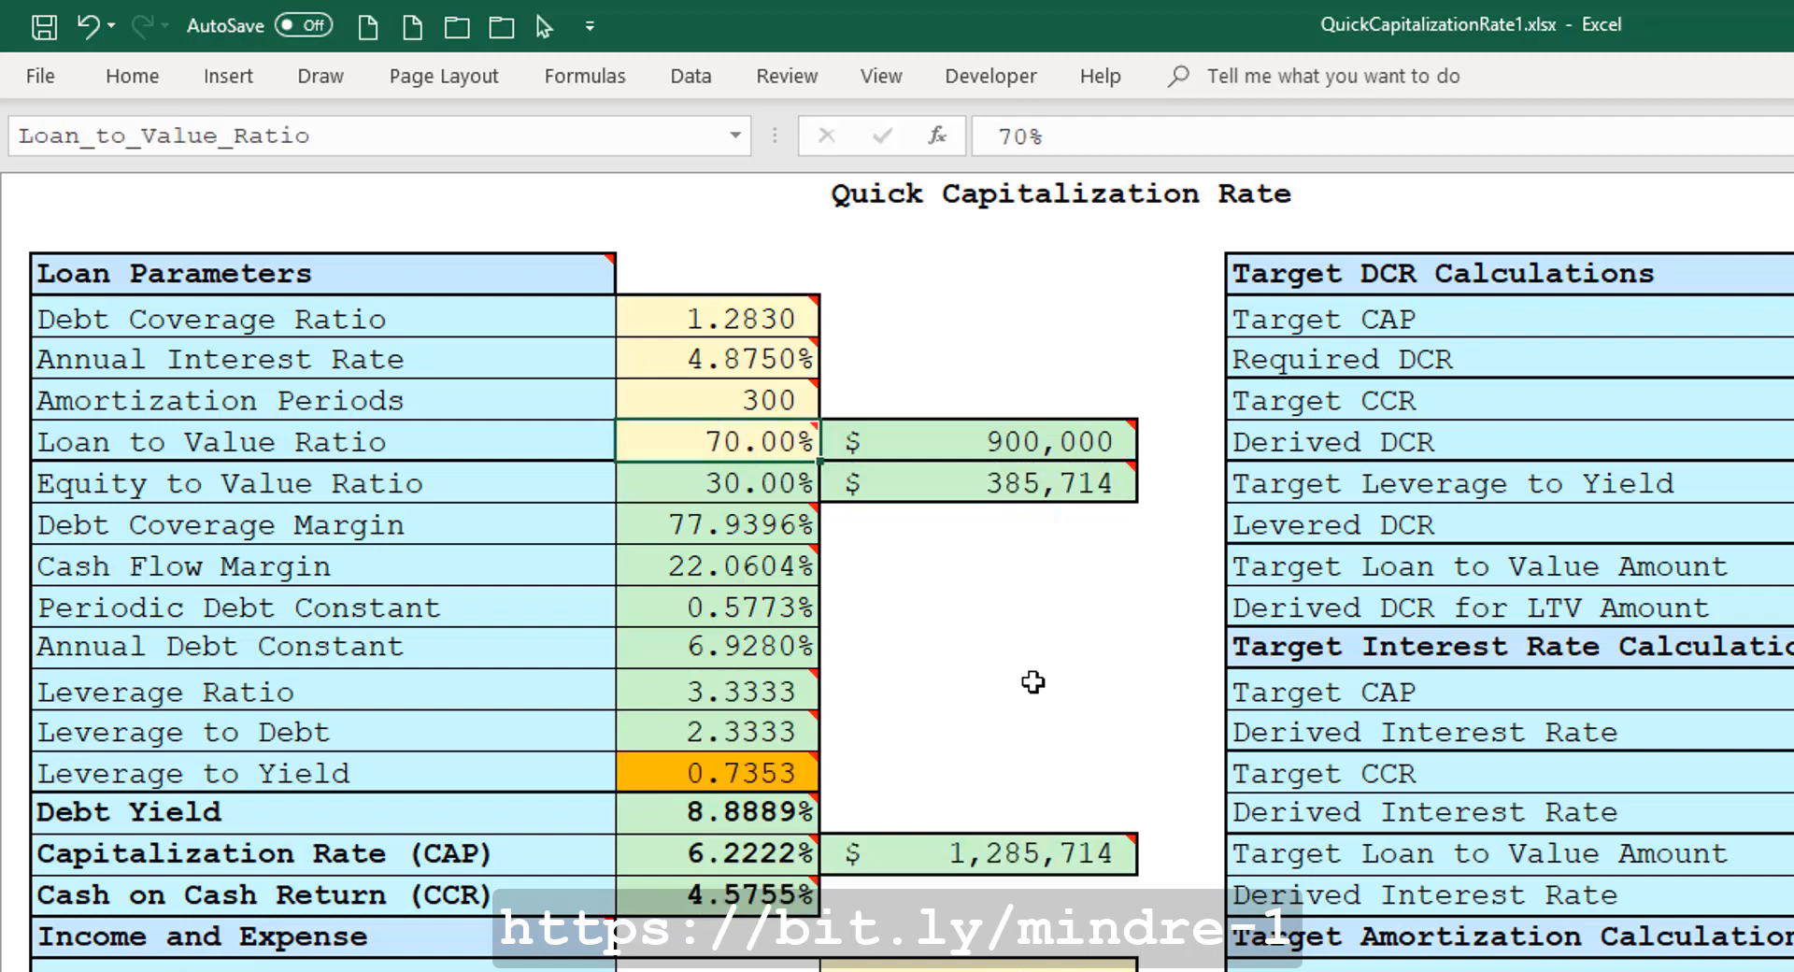
# Set the Loan to Value Ratio to 60%.
pyautogui.moveTo(970, 446)
pyautogui.moveTo(916, 864)
pyautogui.moveTo(678, 443)
pyautogui.write('60')
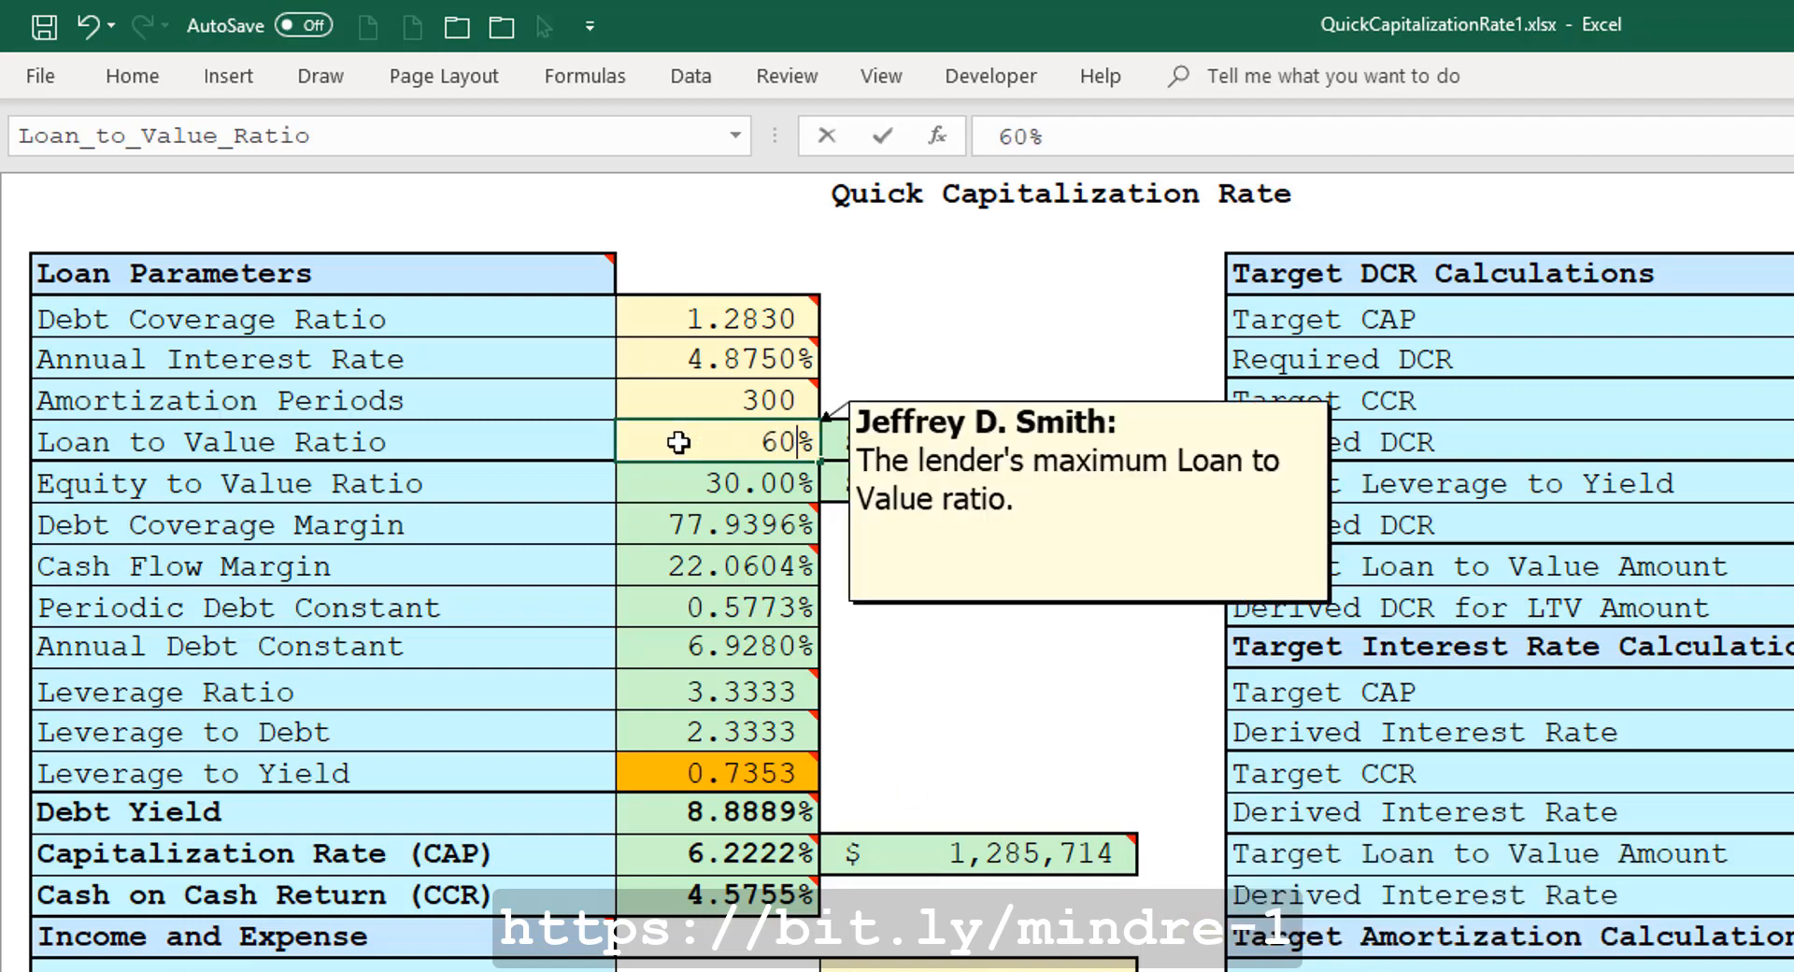
pyautogui.press('Return')
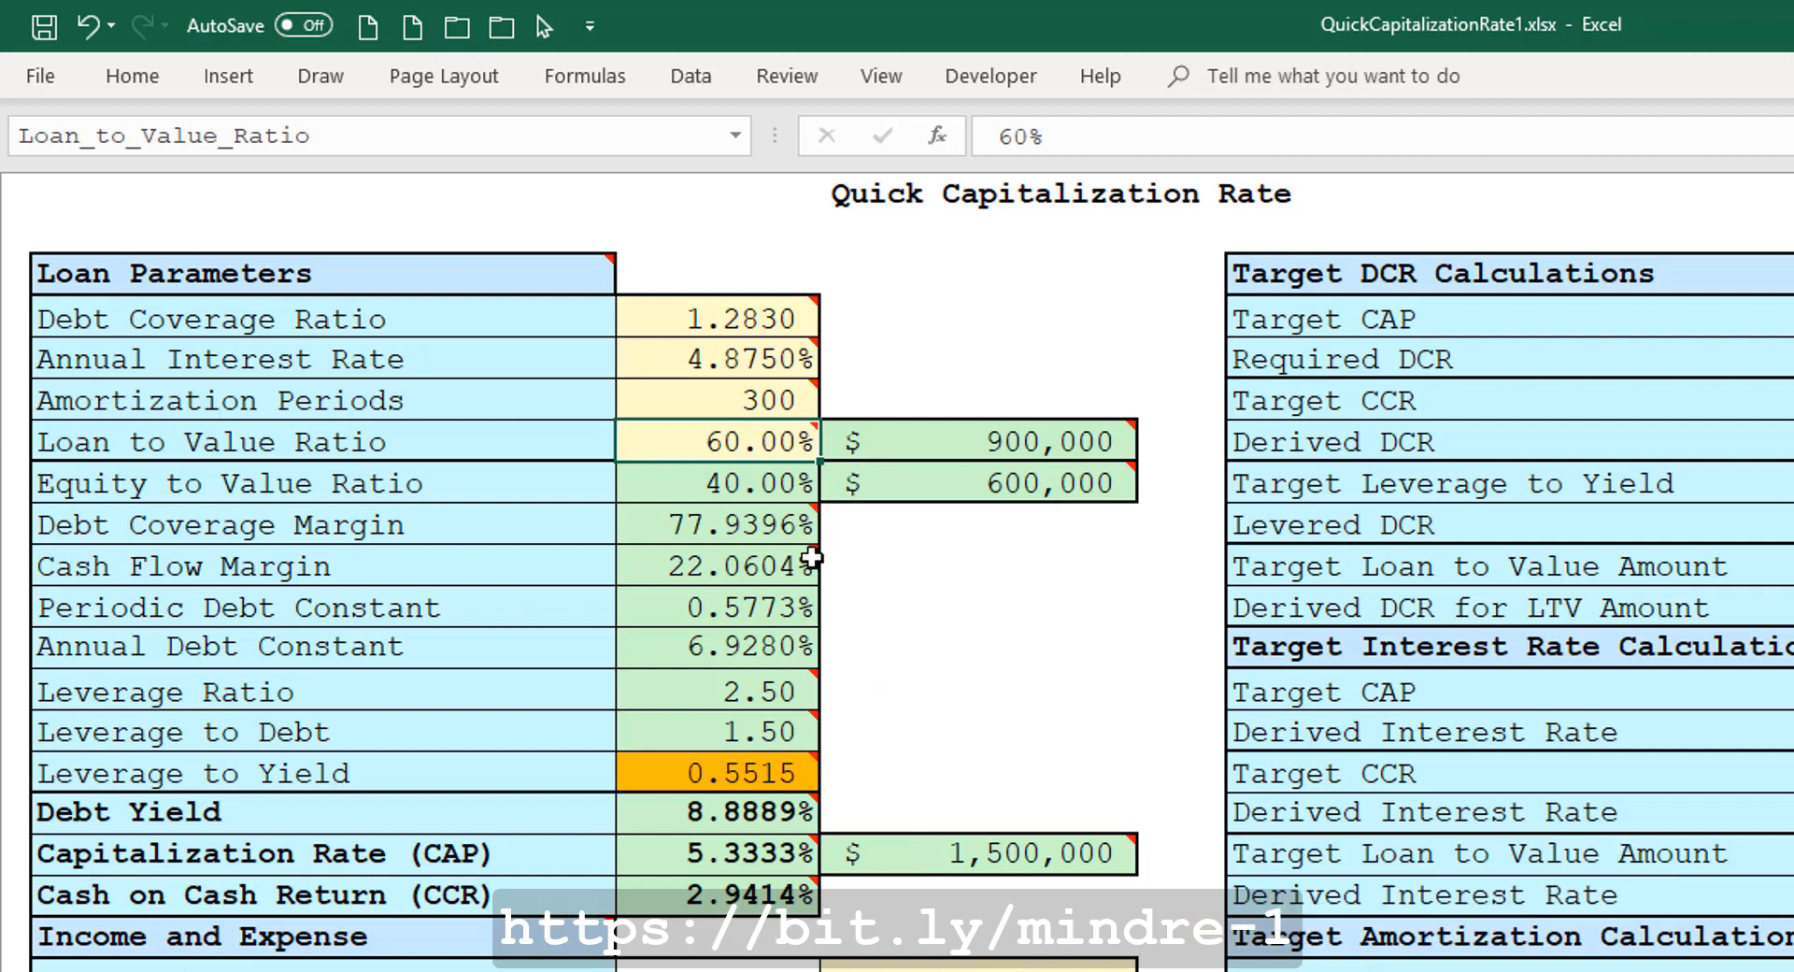
# Change the Loan to Value Ratio back to 70%.
pyautogui.doubleClick(732, 436)
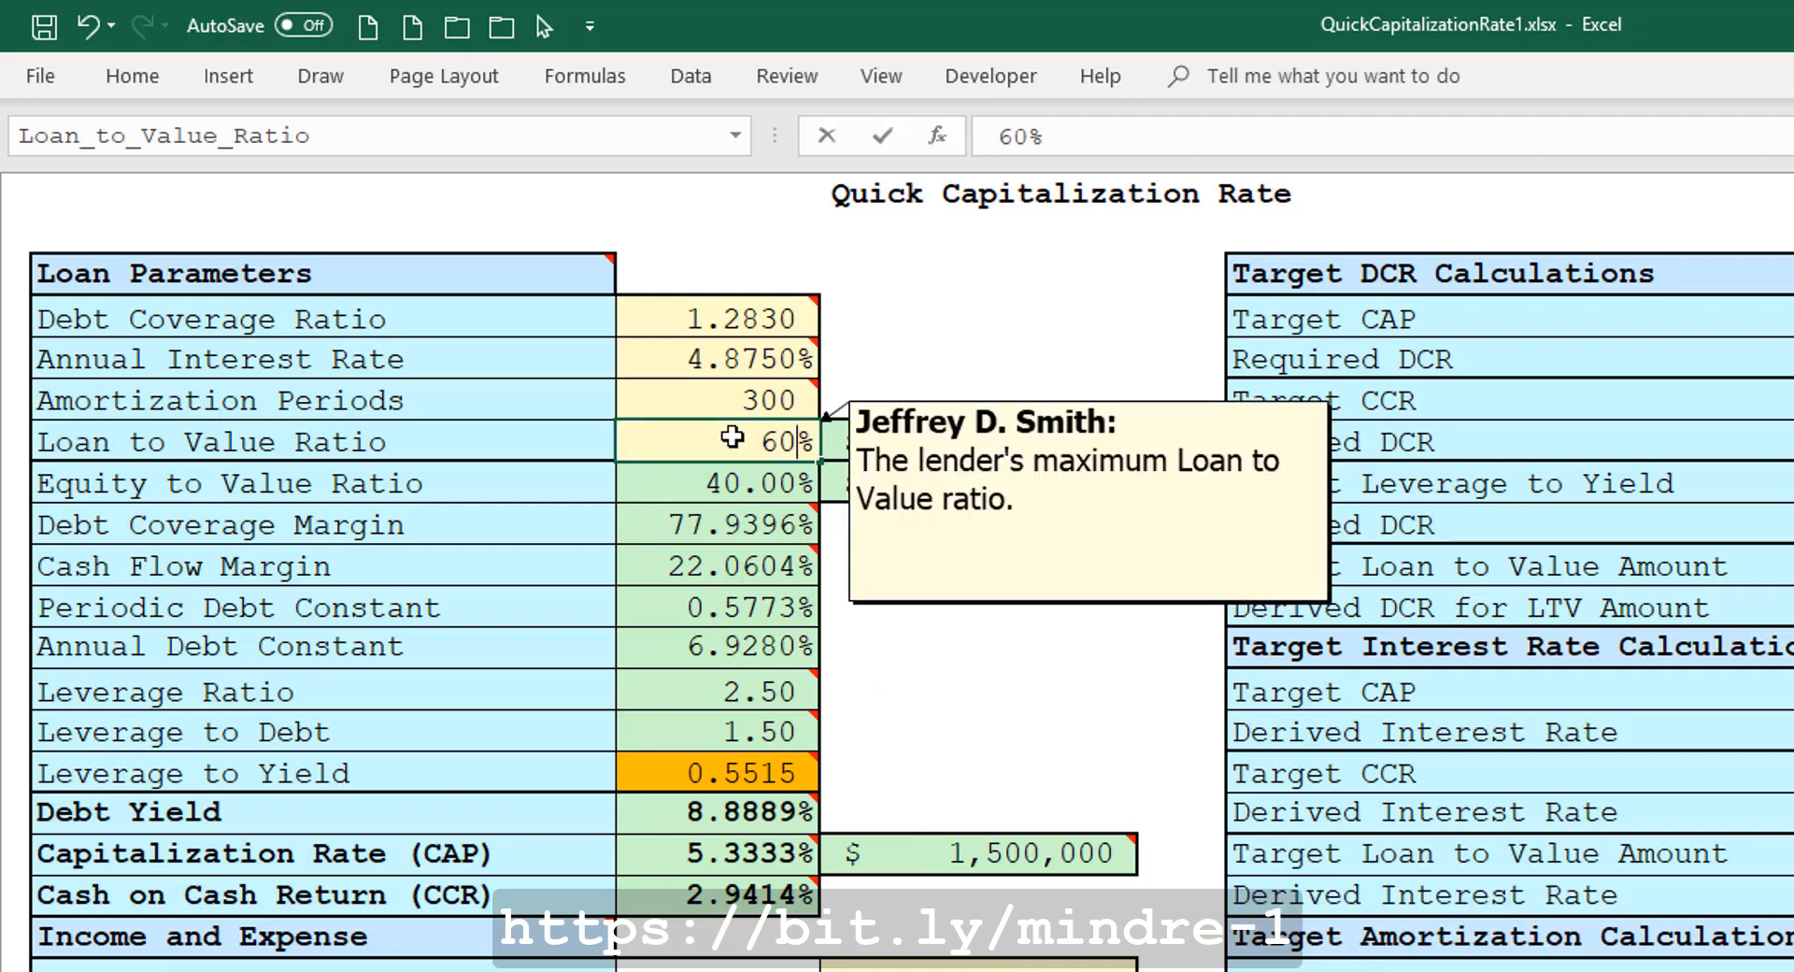
pyautogui.press('BackSpace')
pyautogui.press('BackSpace')
pyautogui.write('70')
pyautogui.hotkey('ctrl', 'Return')
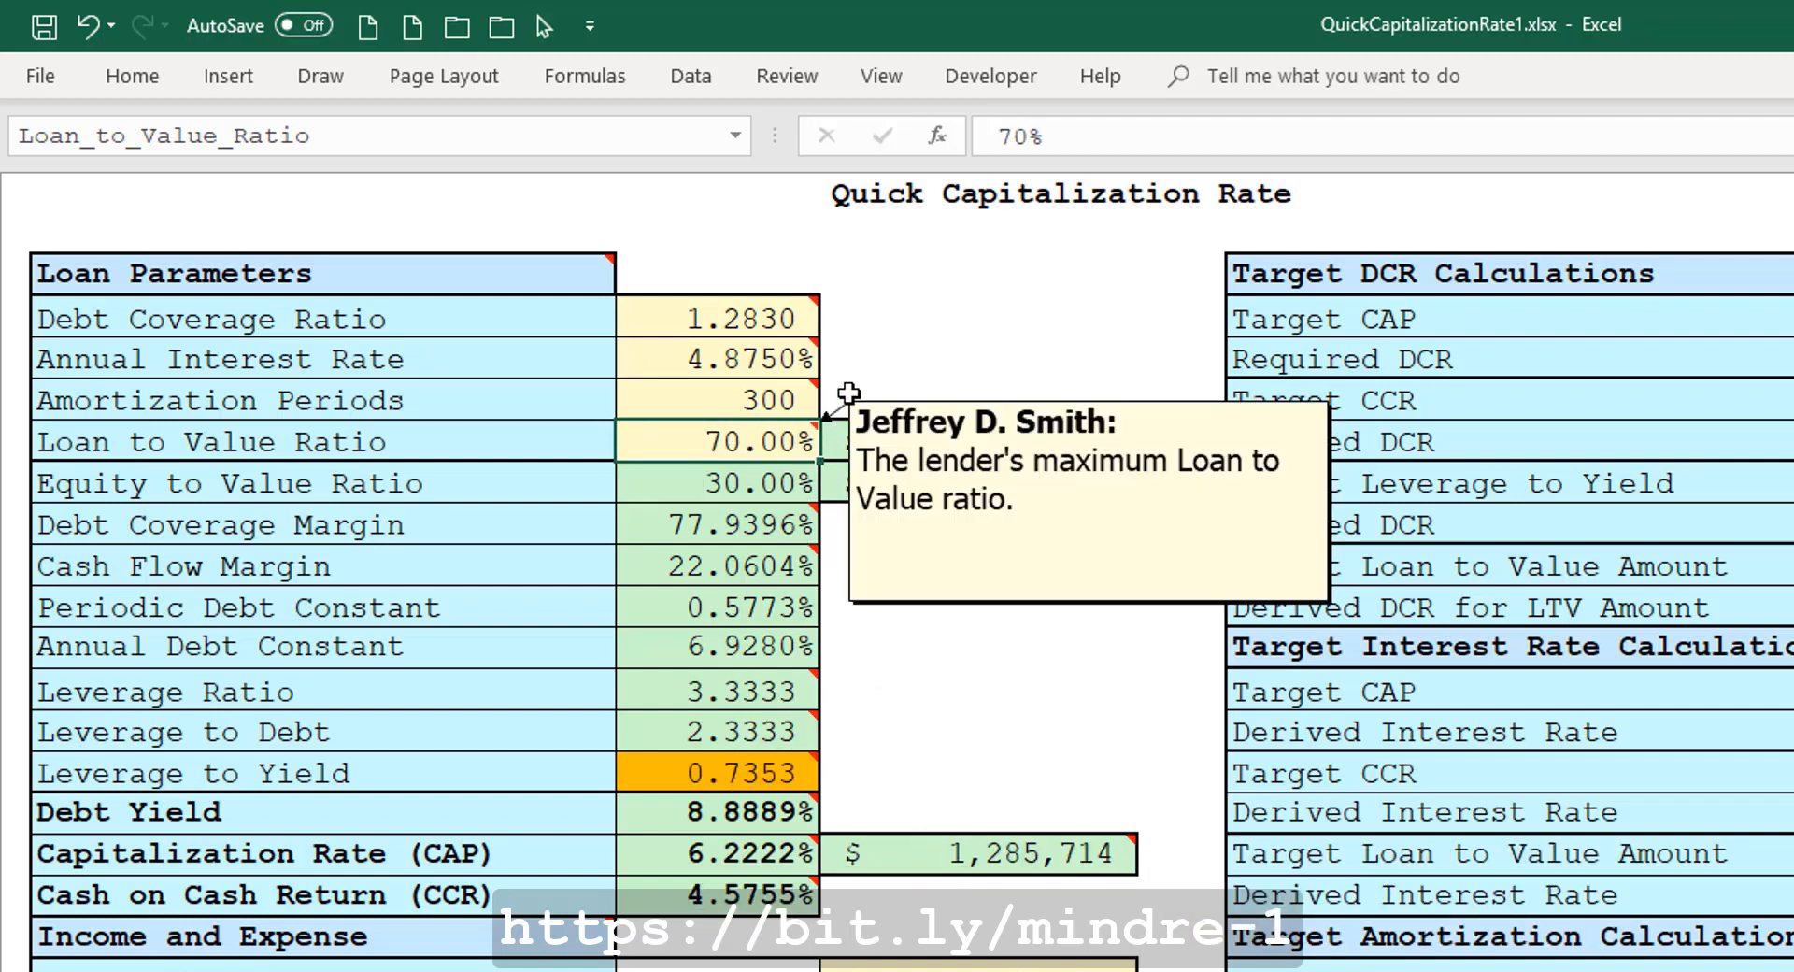
# Set the Debt Coverage Ratio back to 1.25.
pyautogui.click(784, 320)
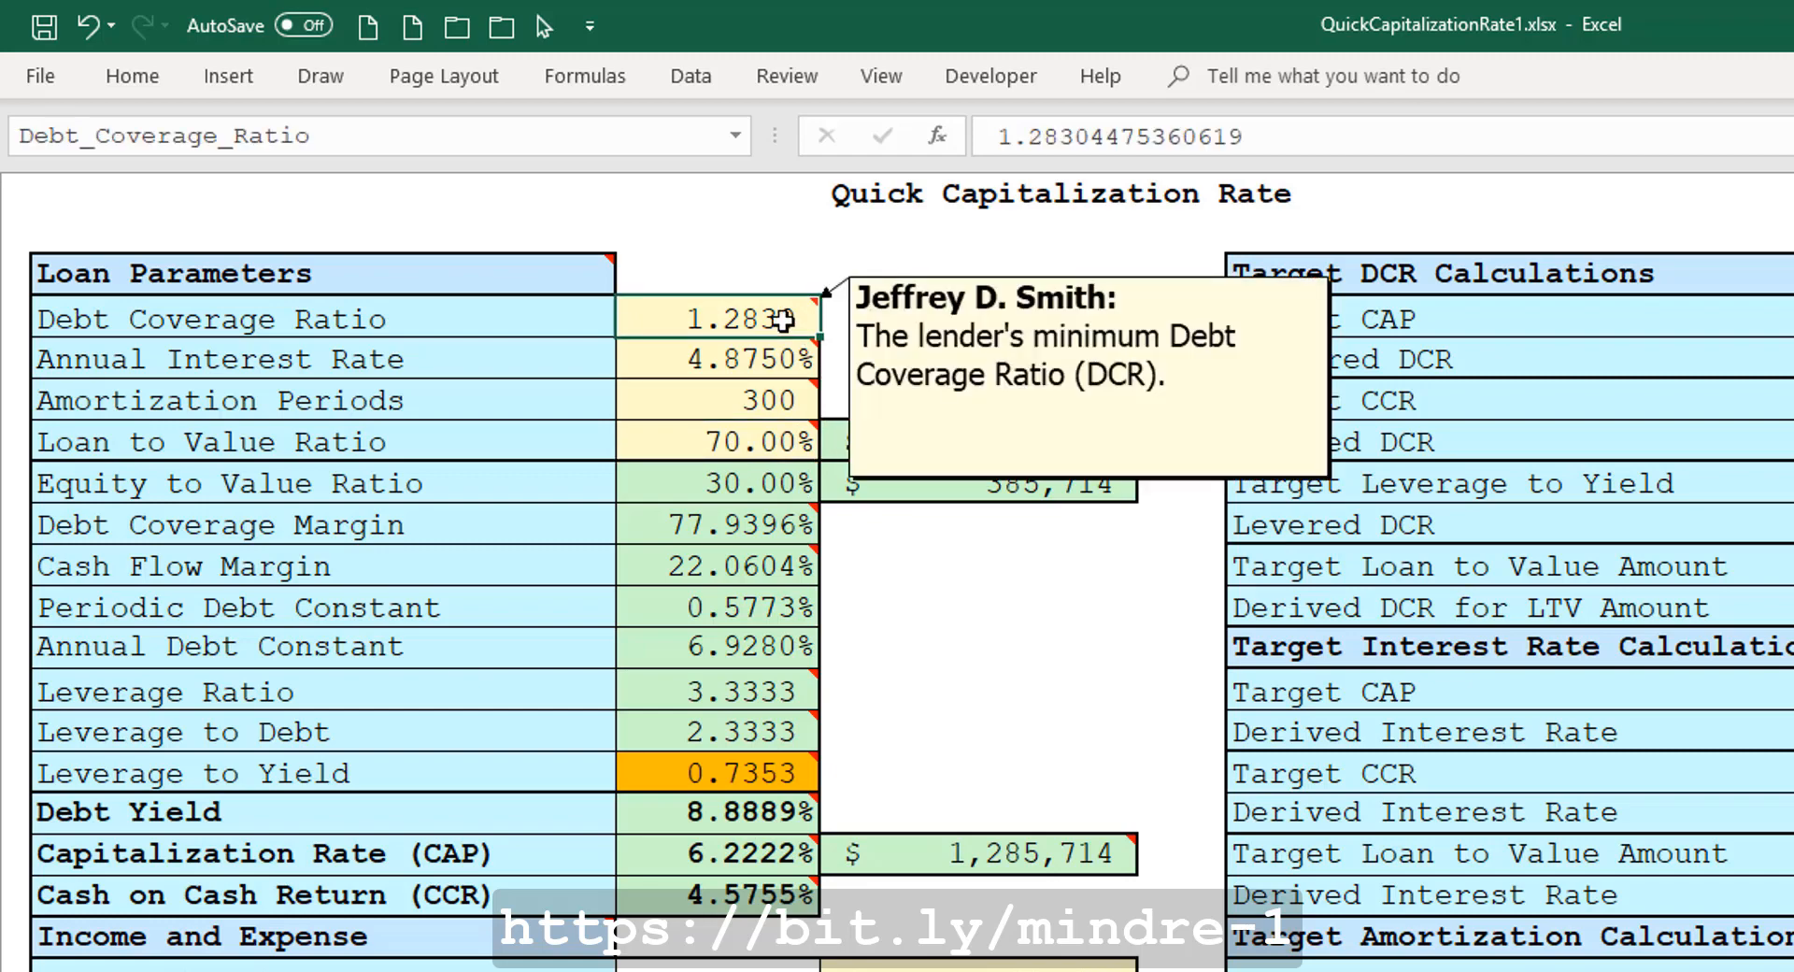
pyautogui.write('1.25')
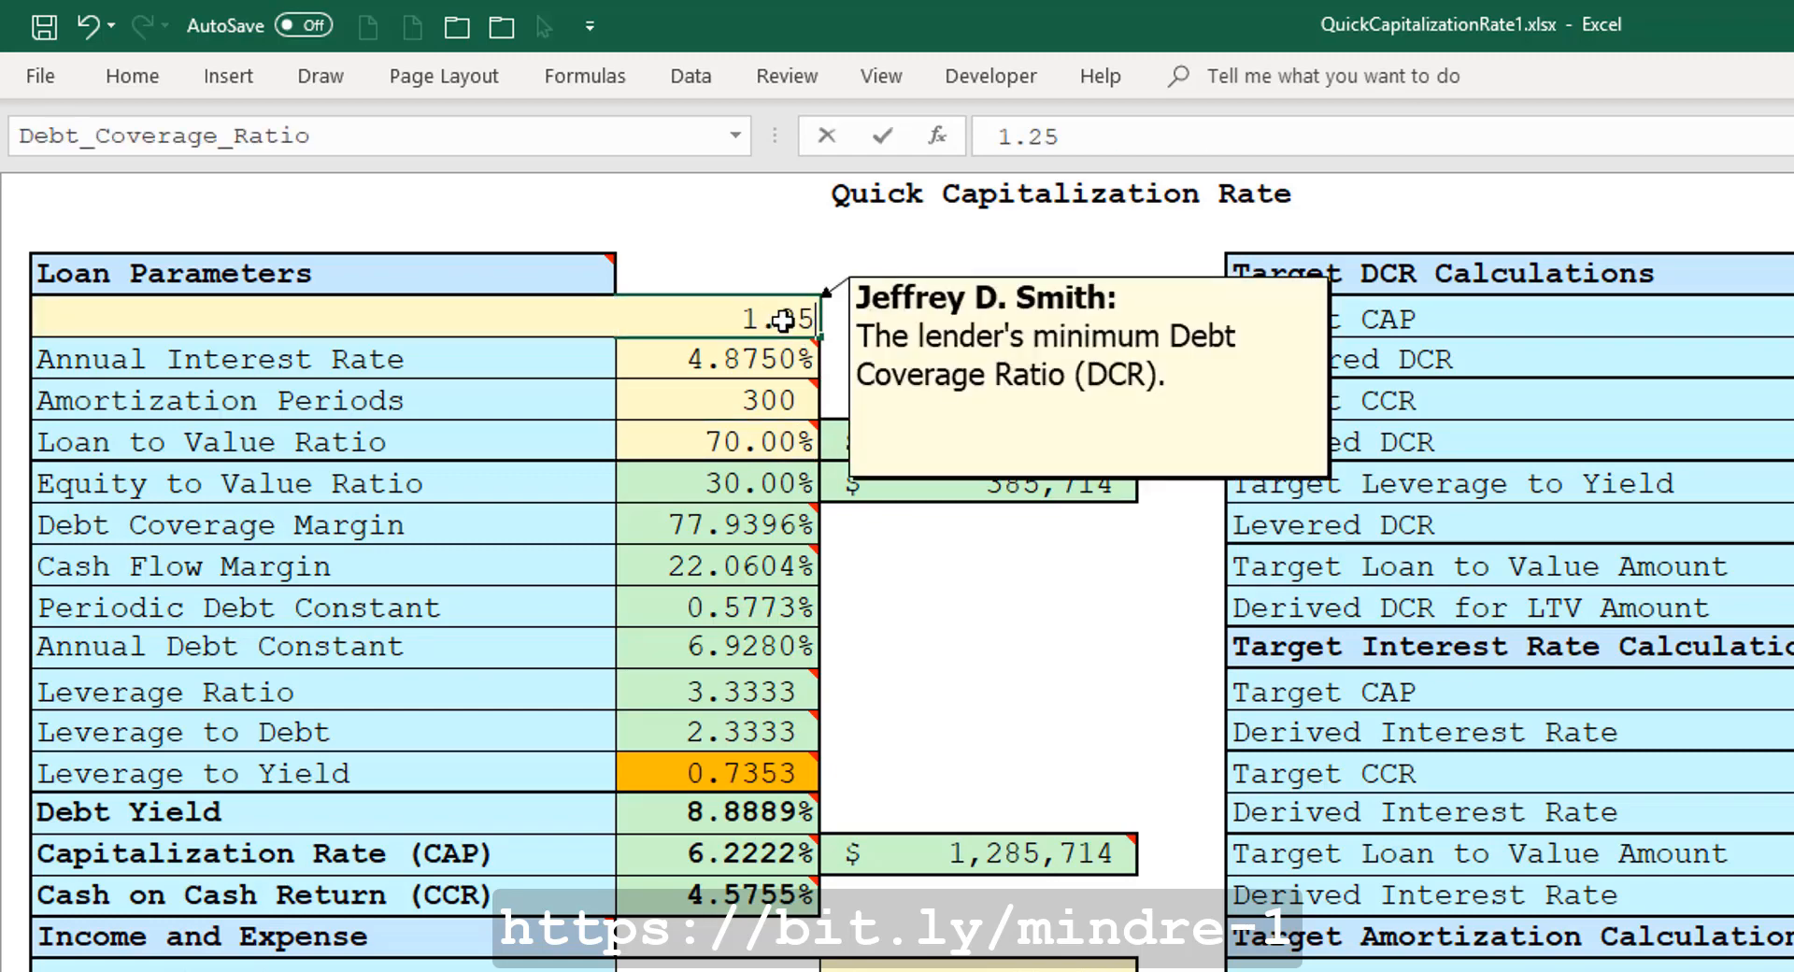
pyautogui.hotkey('ctrl', 'Return')
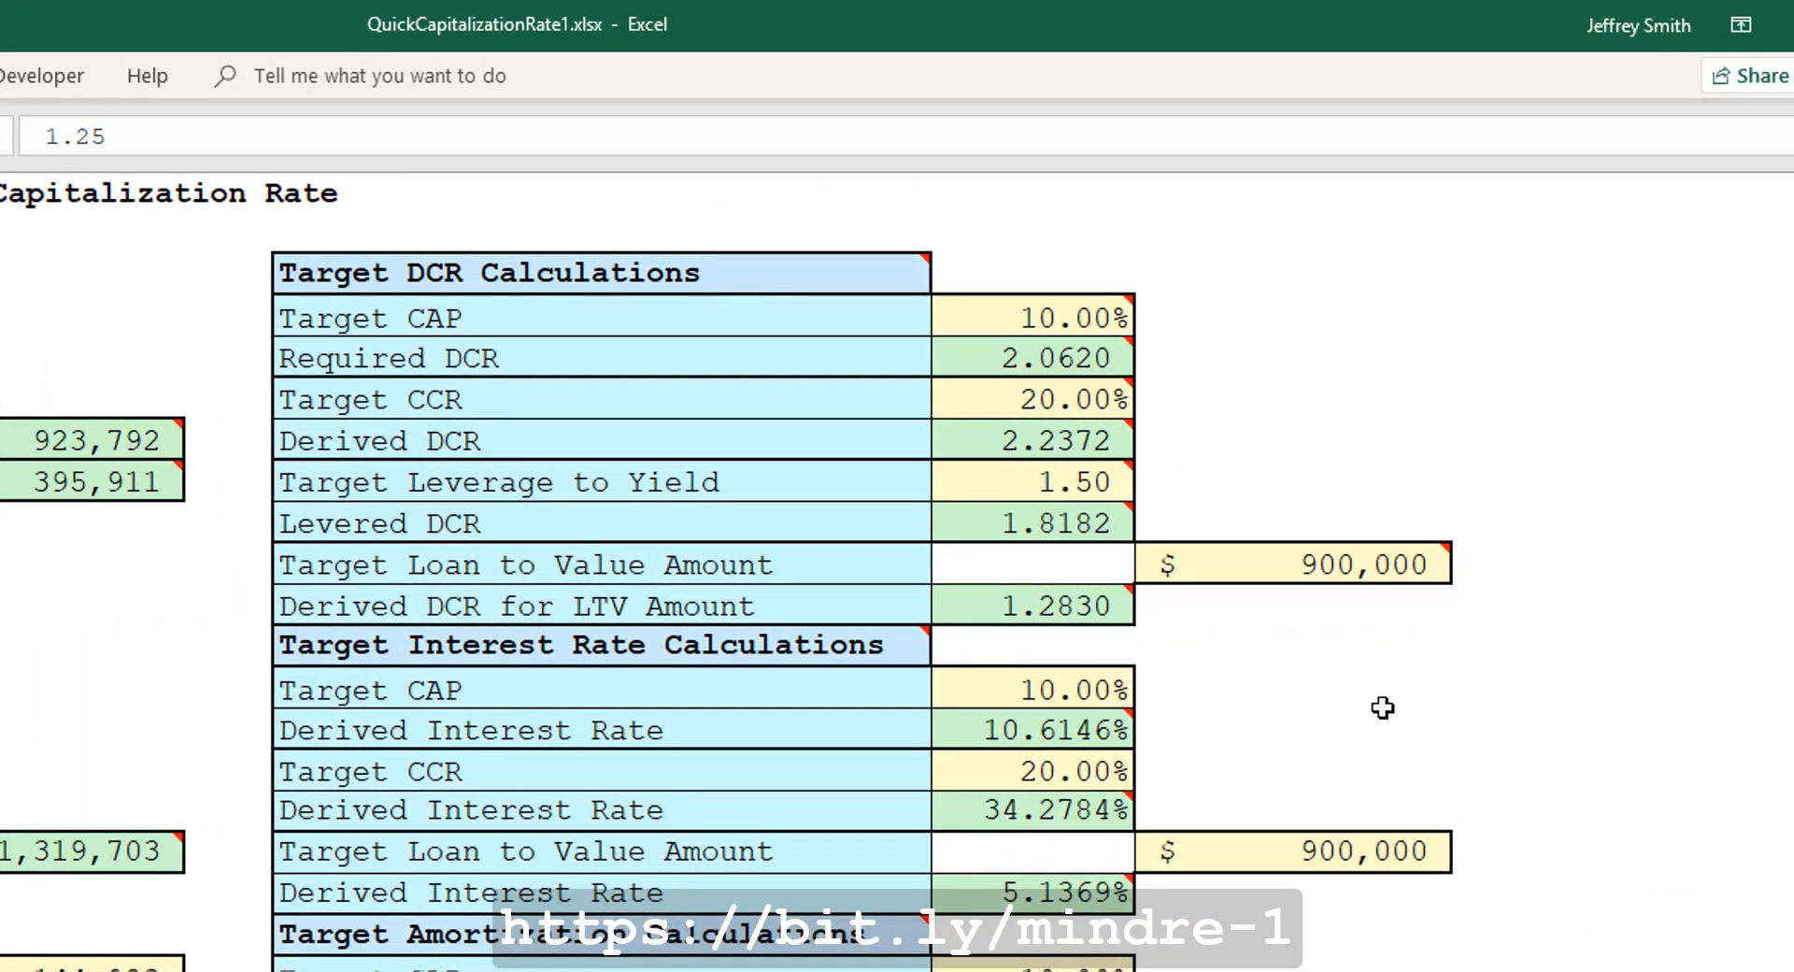
# Copy the Derived Interest Rate for the Target Loan to Value Amount and paste it as a value into the Annual Interest Rate.
pyautogui.click(1259, 855)
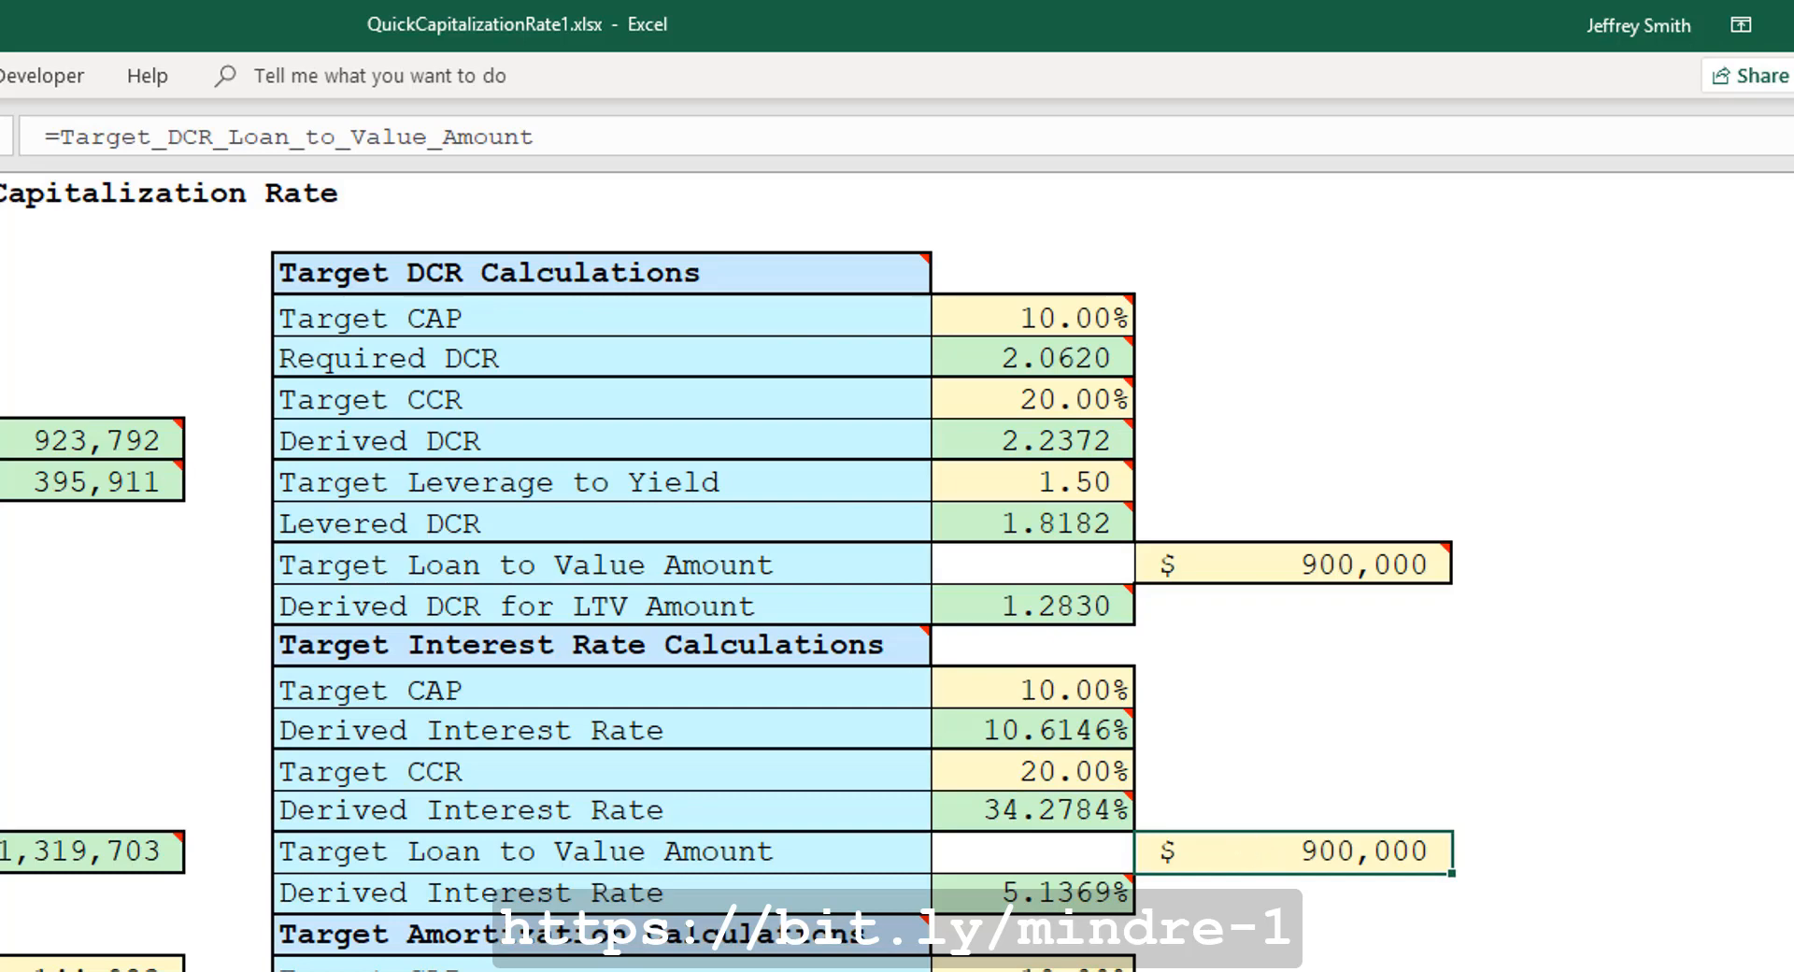
pyautogui.click(989, 891)
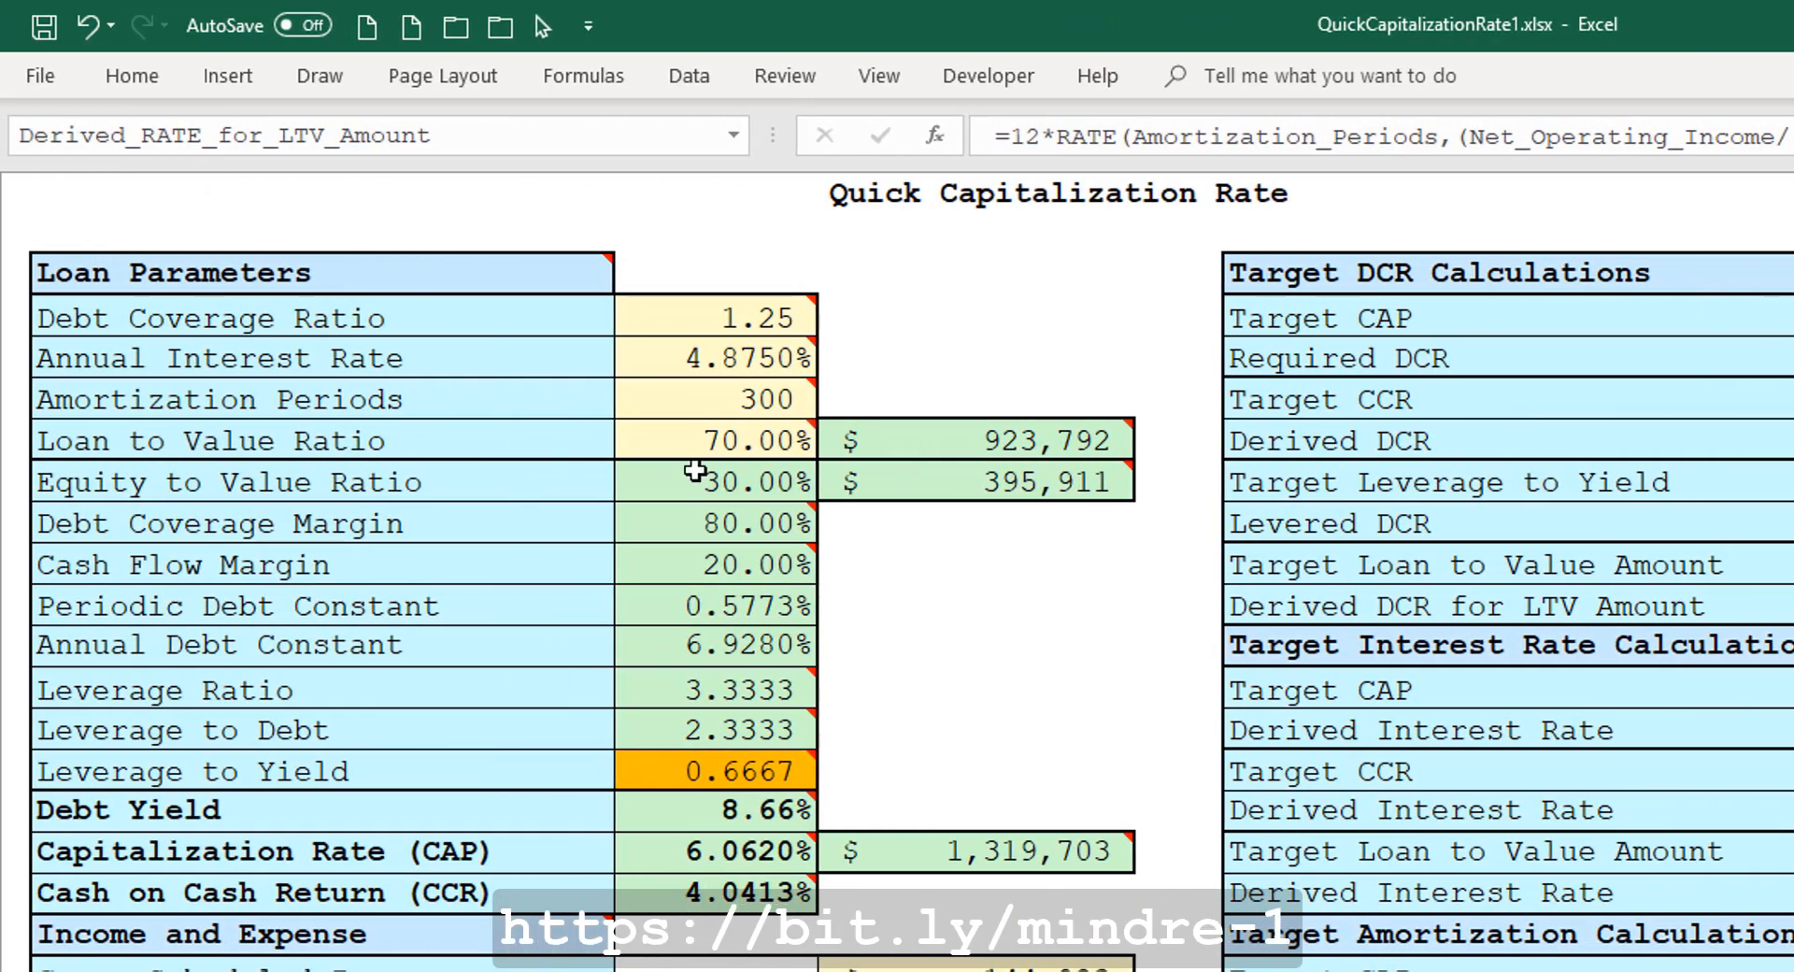
pyautogui.rightClick(675, 371)
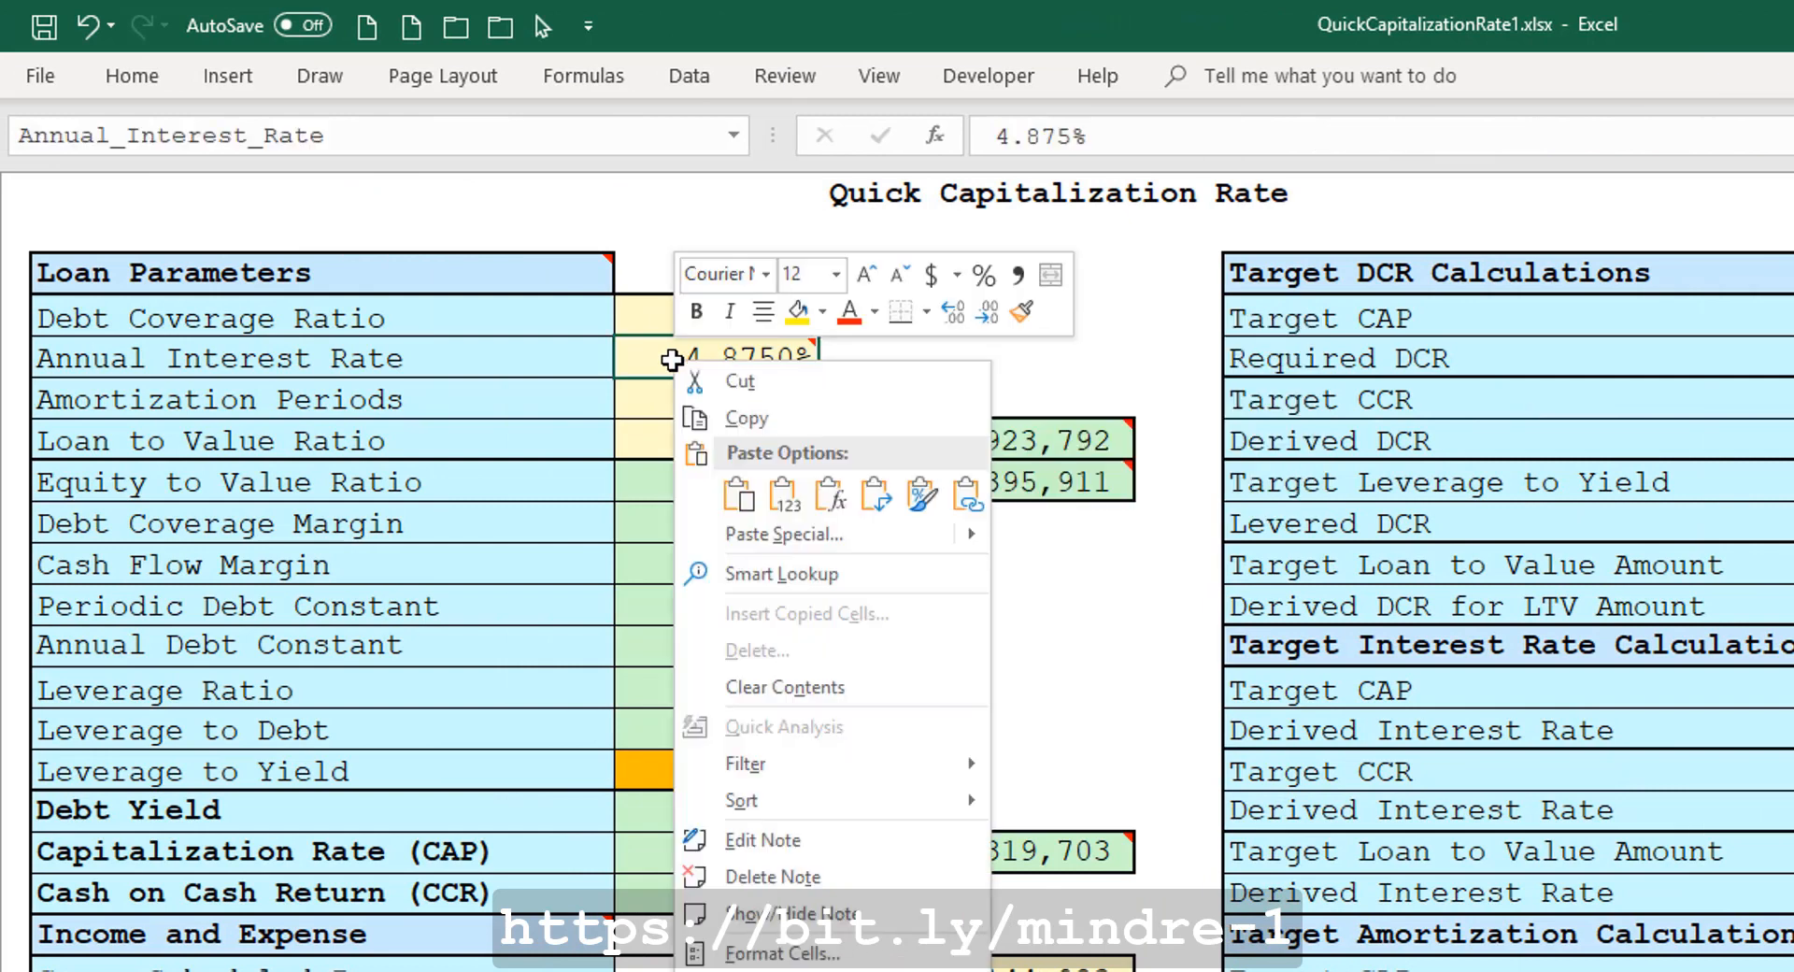
pyautogui.click(785, 495)
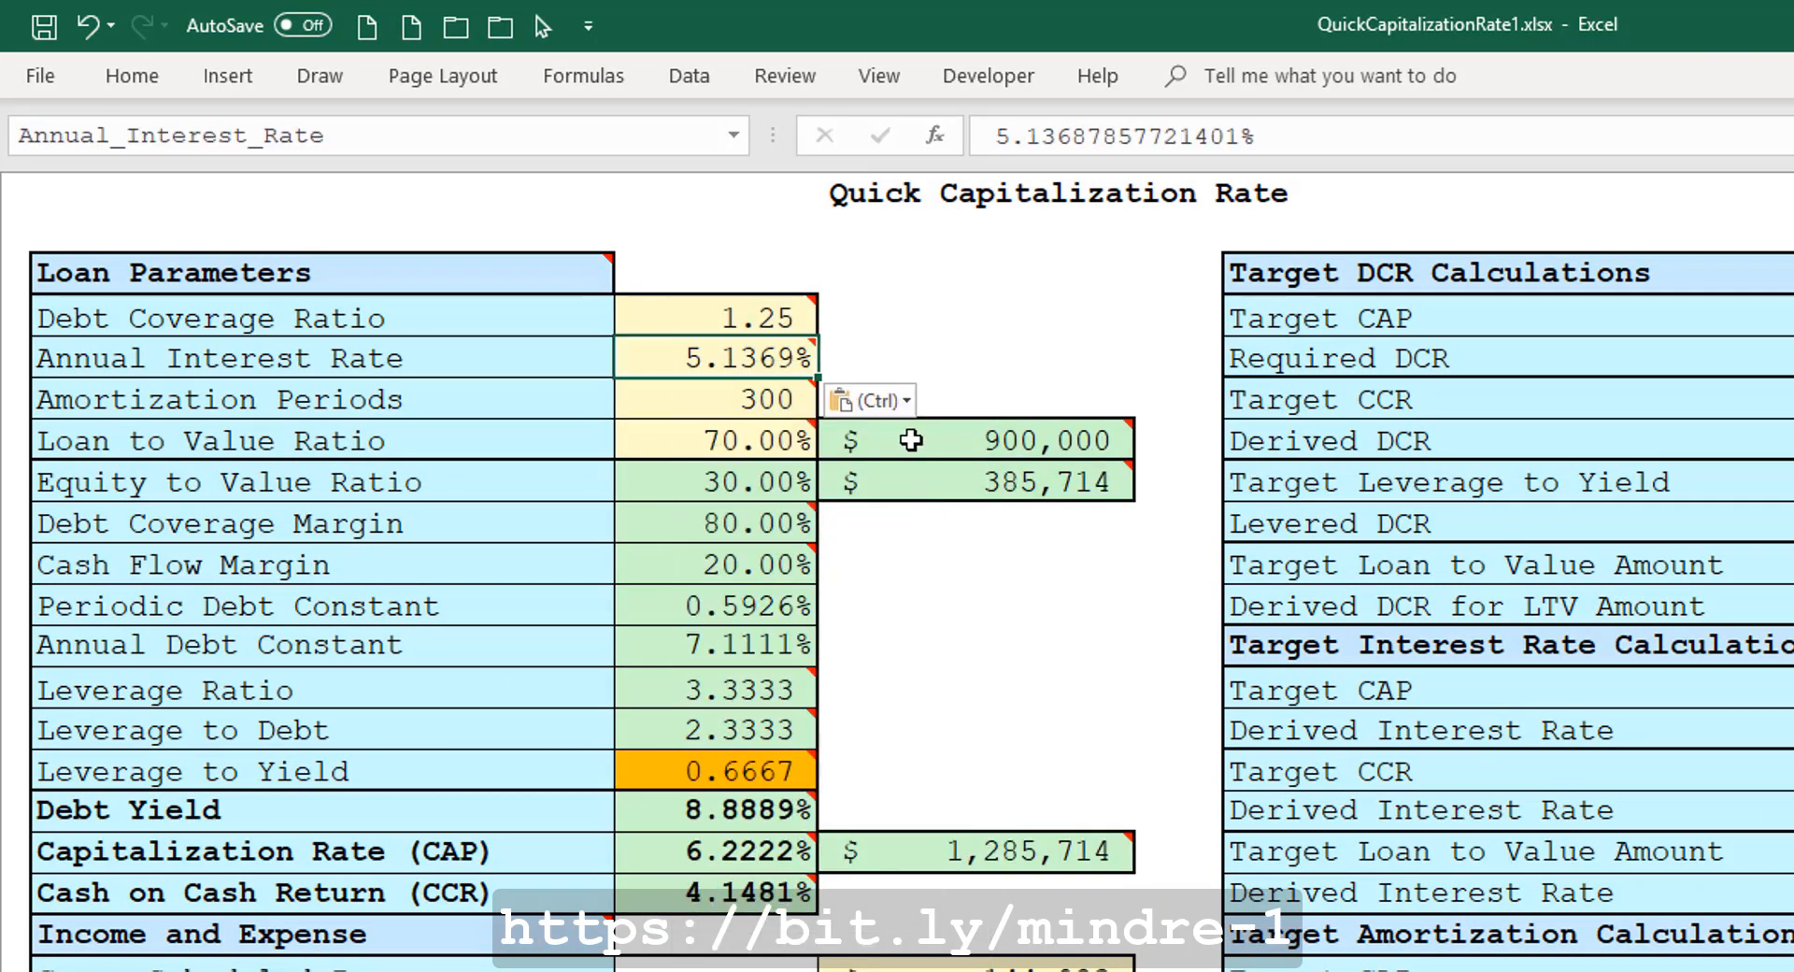
# Set the Loan to Value Ratio to 60%.
pyautogui.moveTo(911, 440)
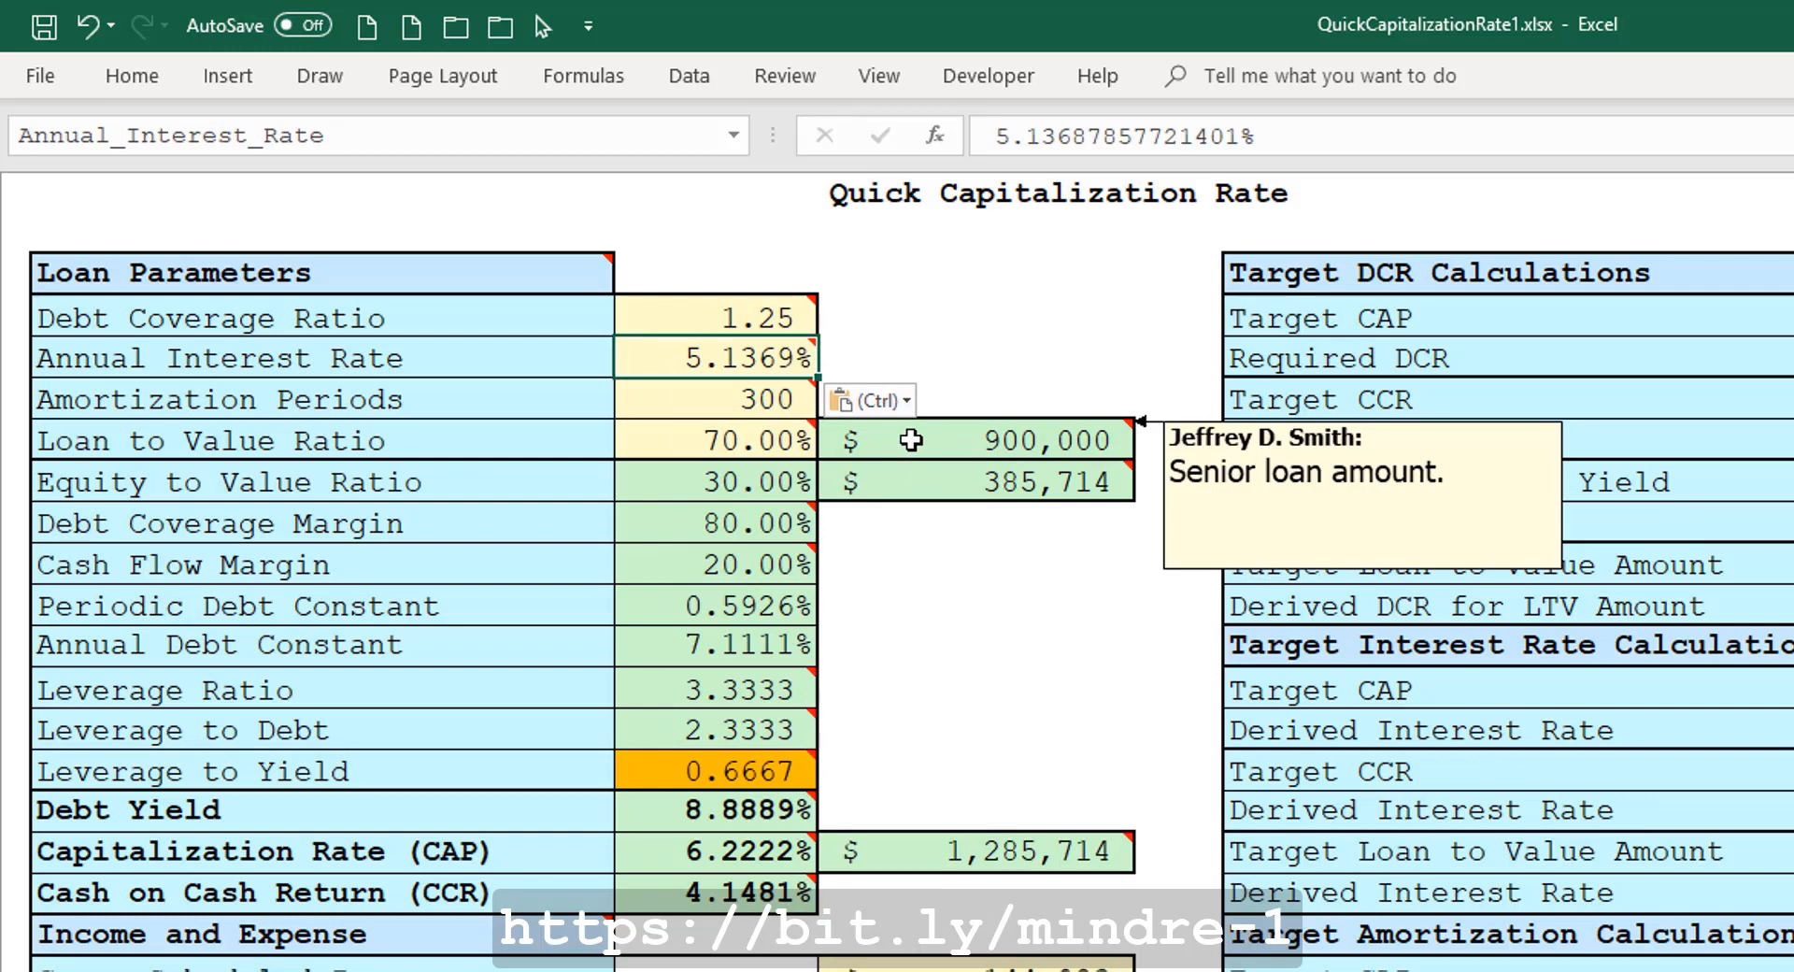
pyautogui.click(733, 447)
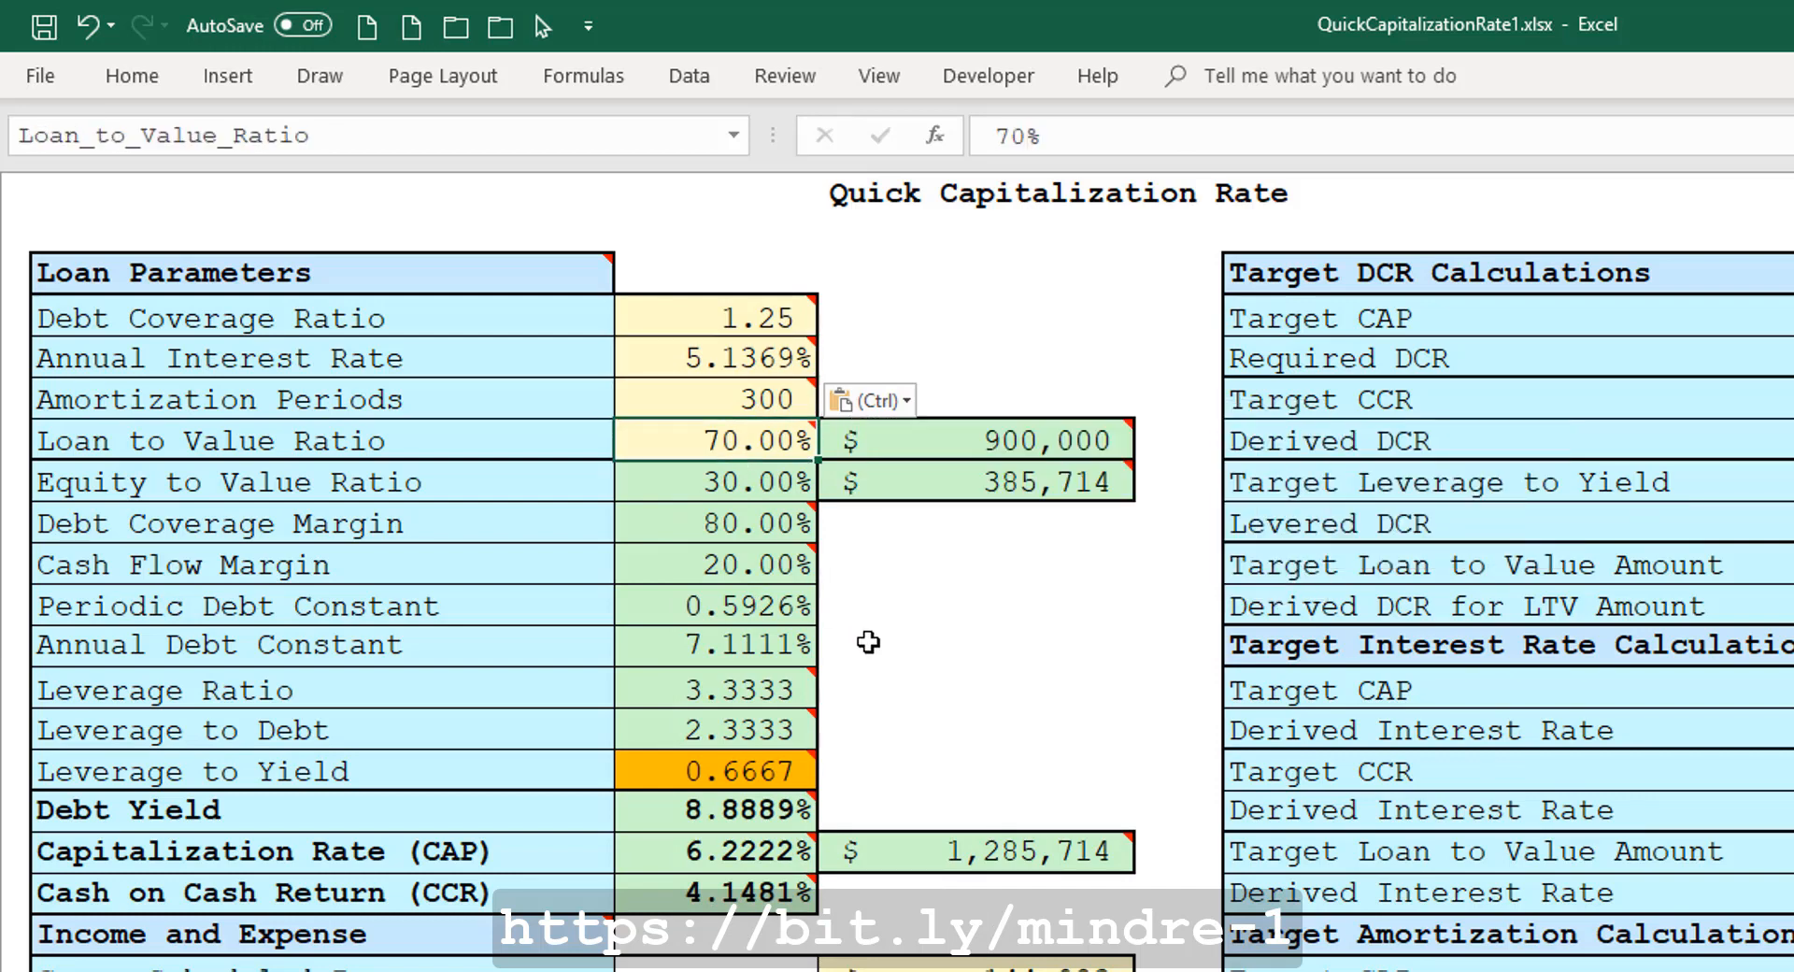
pyautogui.write('60')
pyautogui.hotkey('ctrl', 'Return')
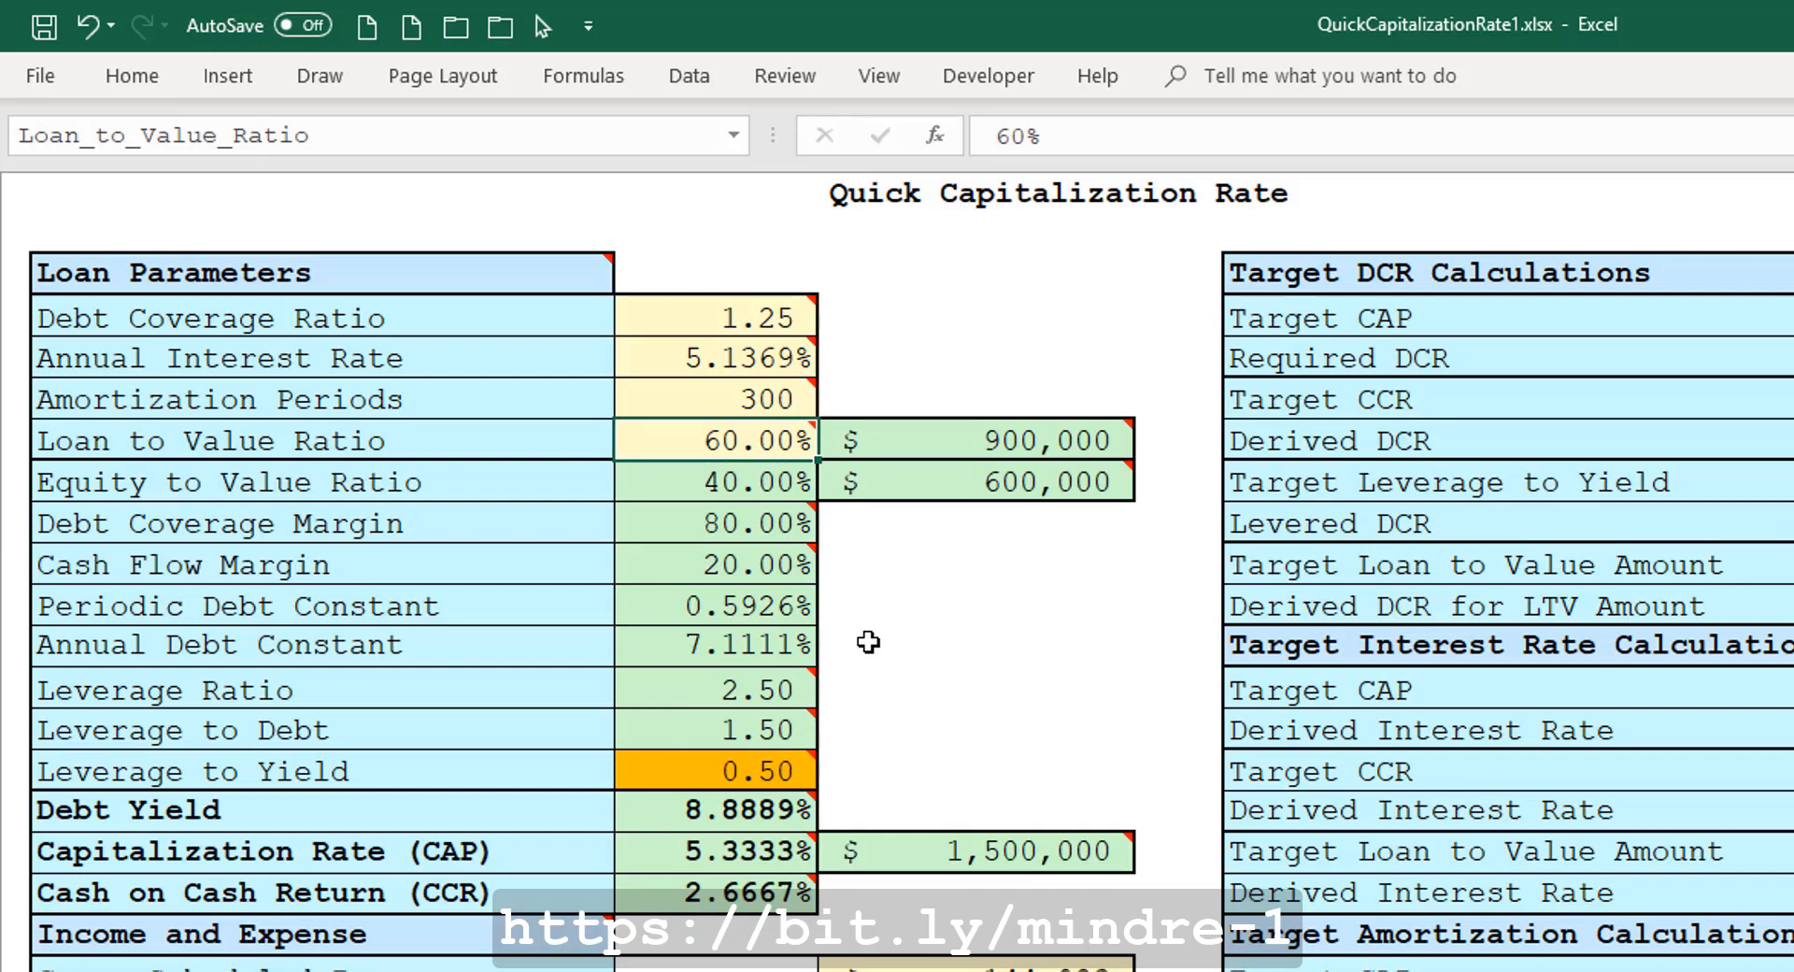
# Set the Loan to Value Ratio to 90%.
pyautogui.press('F2')
pyautogui.press('BackSpace')
pyautogui.press('BackSpace')
pyautogui.write('90')
pyautogui.press('Return')
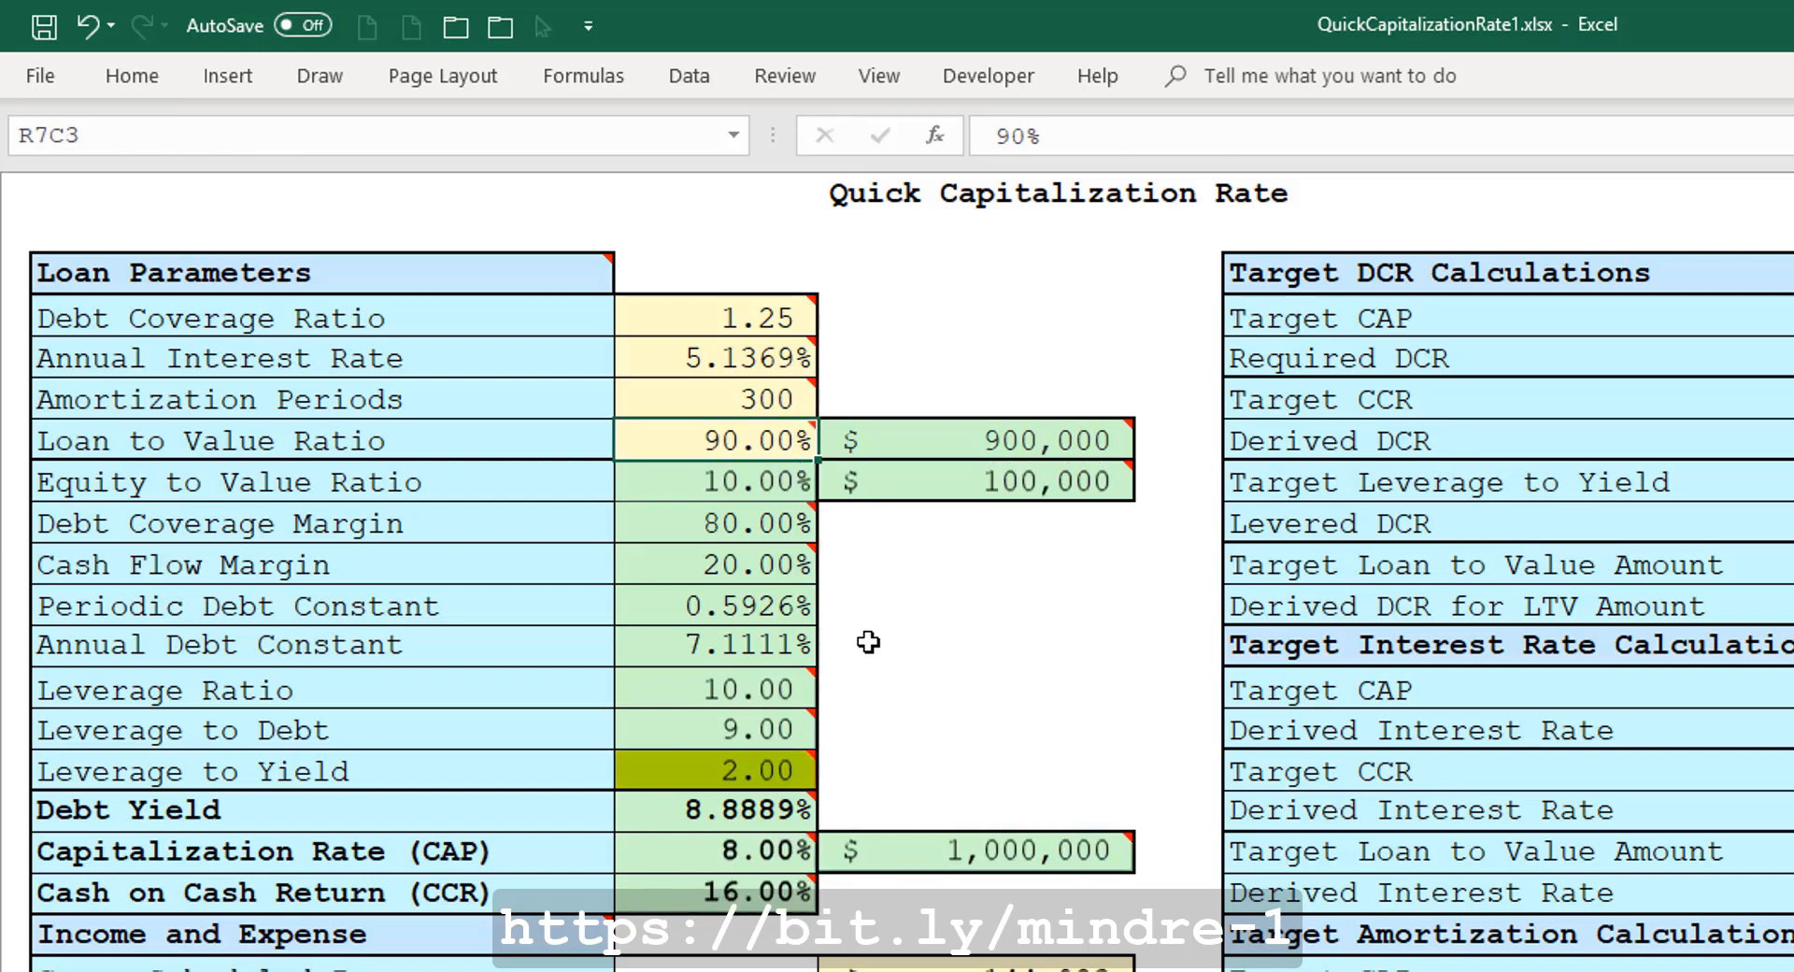
# Change the Loan to Value Ratio to 75%.
pyautogui.press('Up')
pyautogui.write('75')
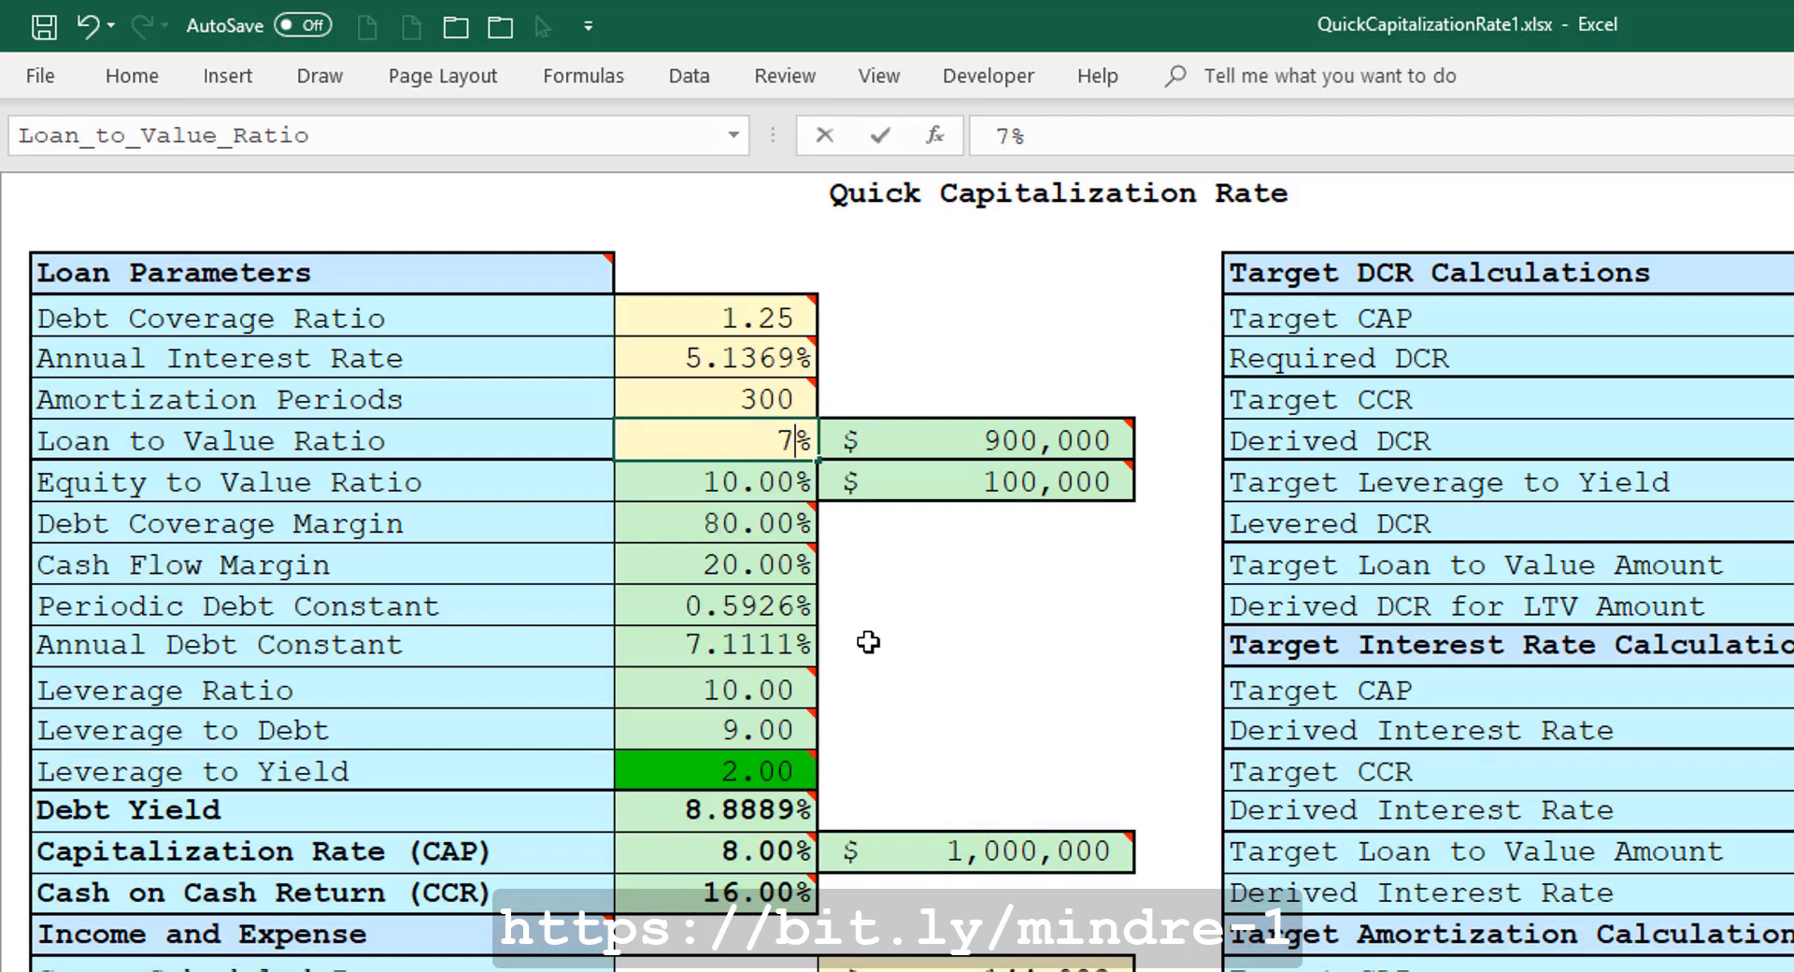
pyautogui.hotkey('ctrl', 'Return')
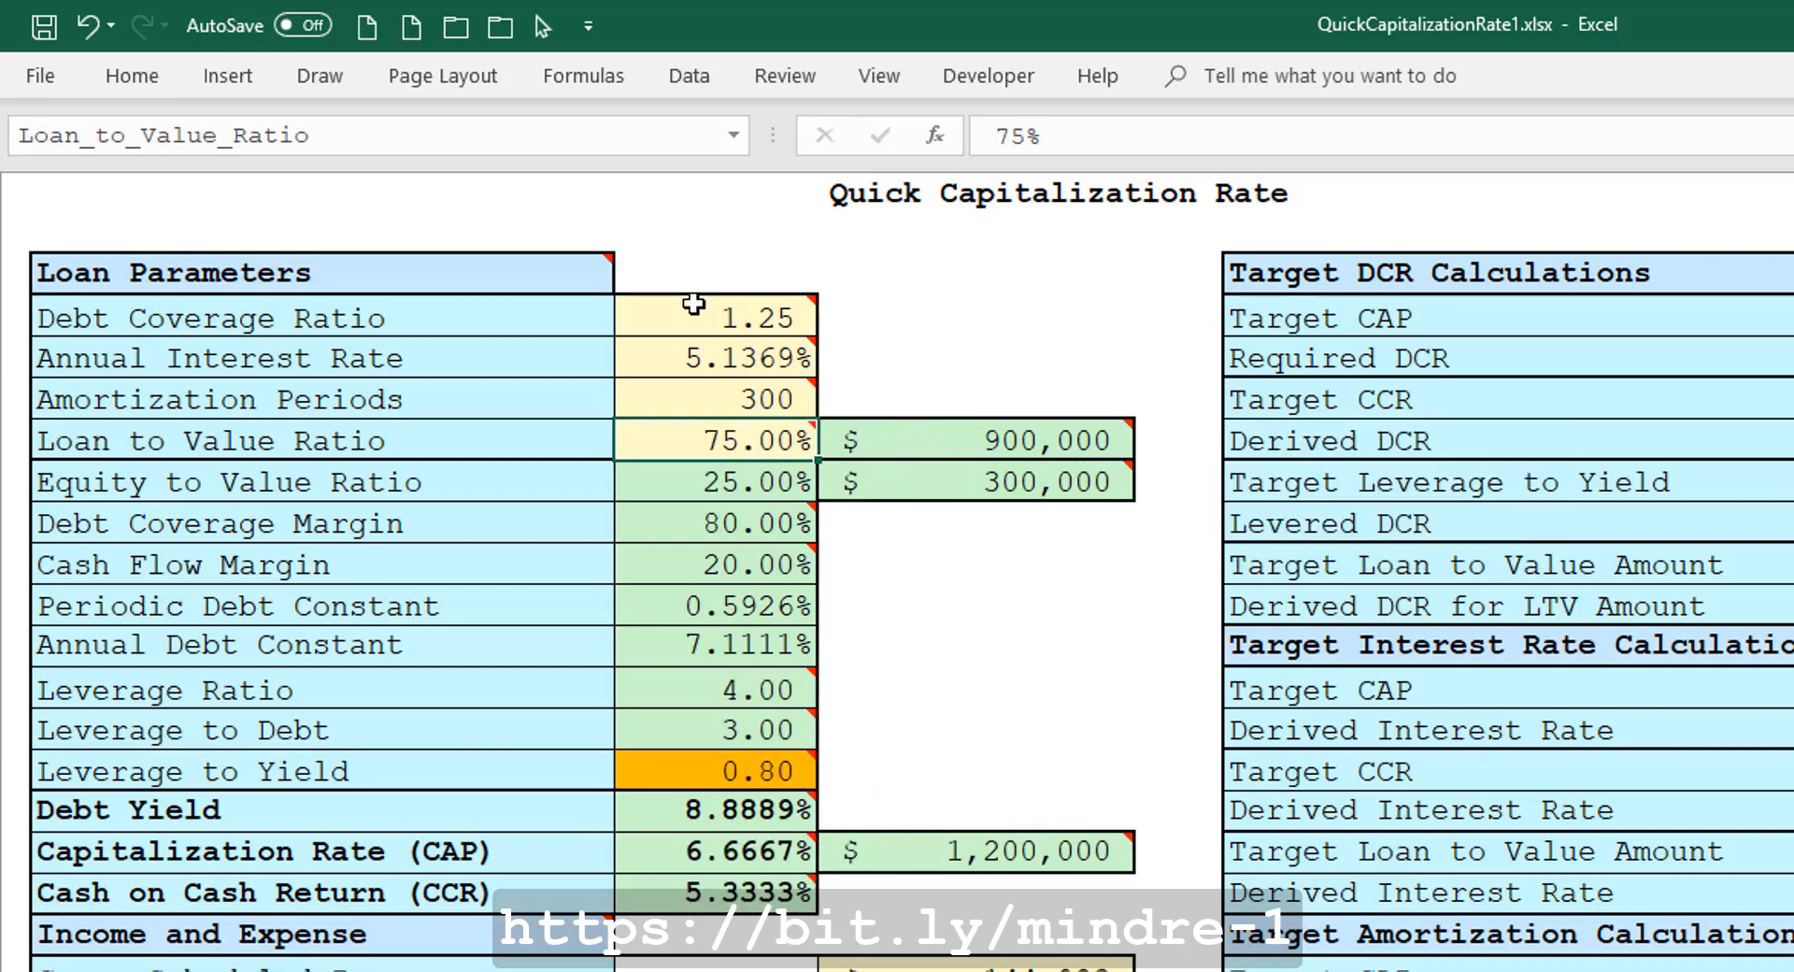
# Set the Annual Interest Rate to 4.875%.
pyautogui.moveTo(693, 316)
pyautogui.moveTo(715, 397)
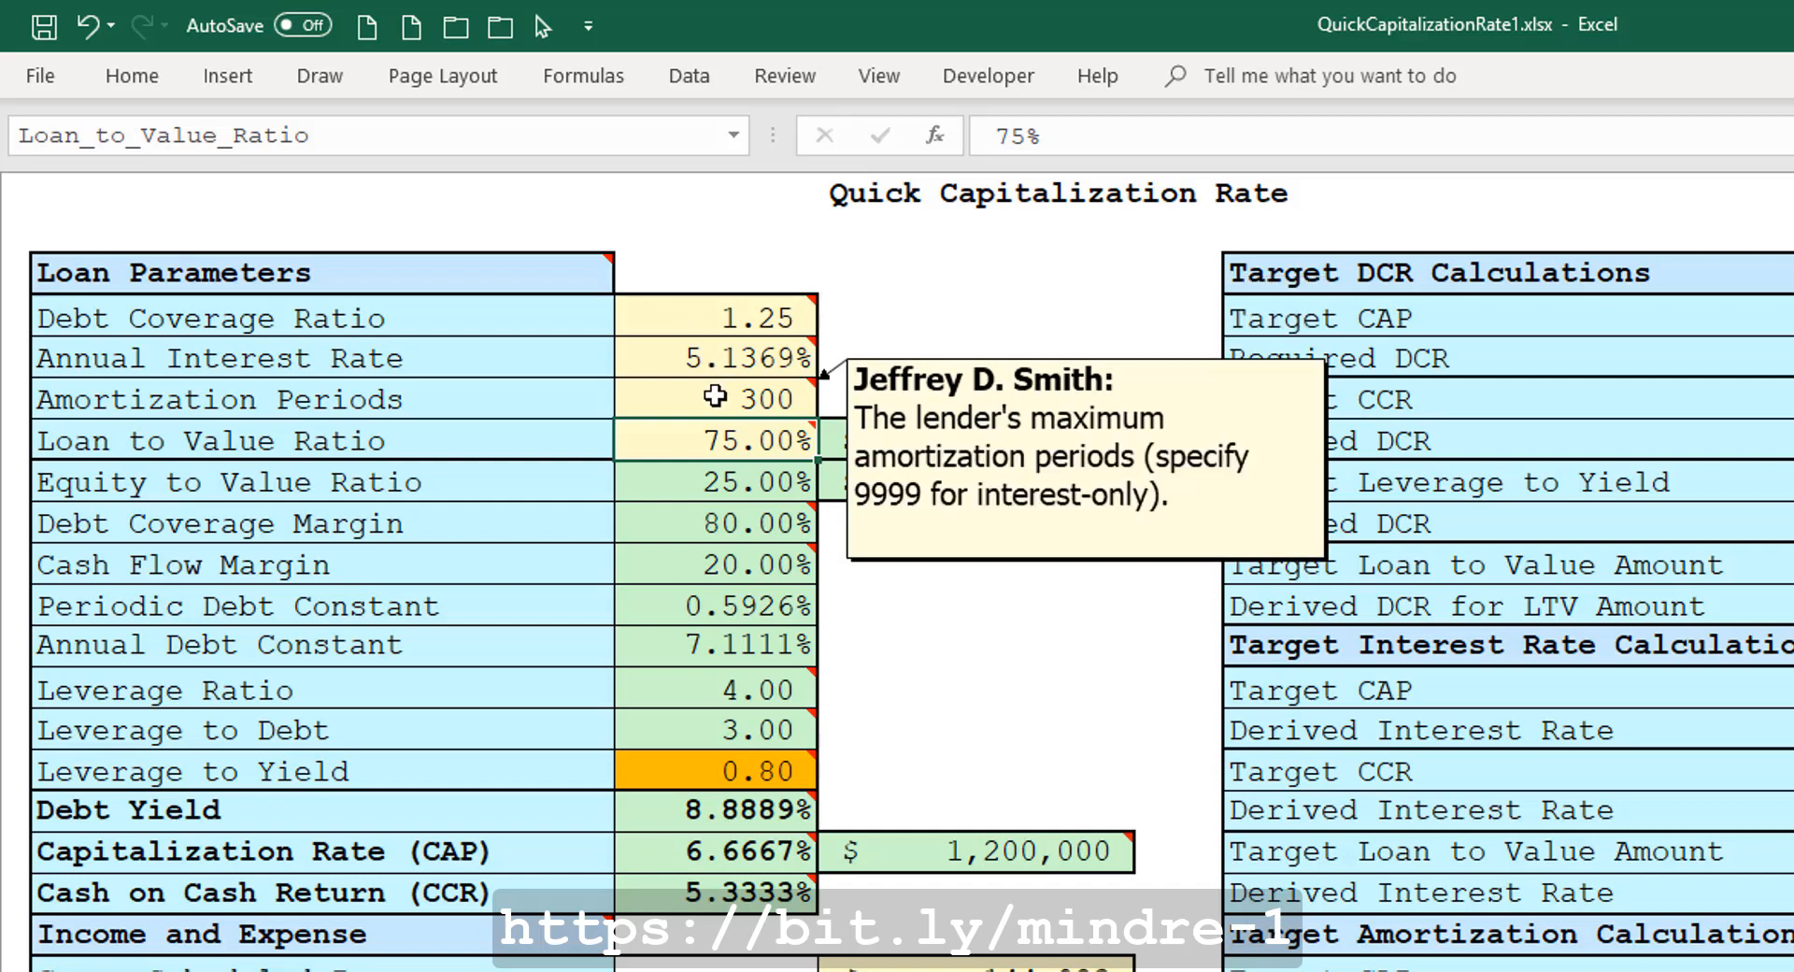
pyautogui.moveTo(935, 445)
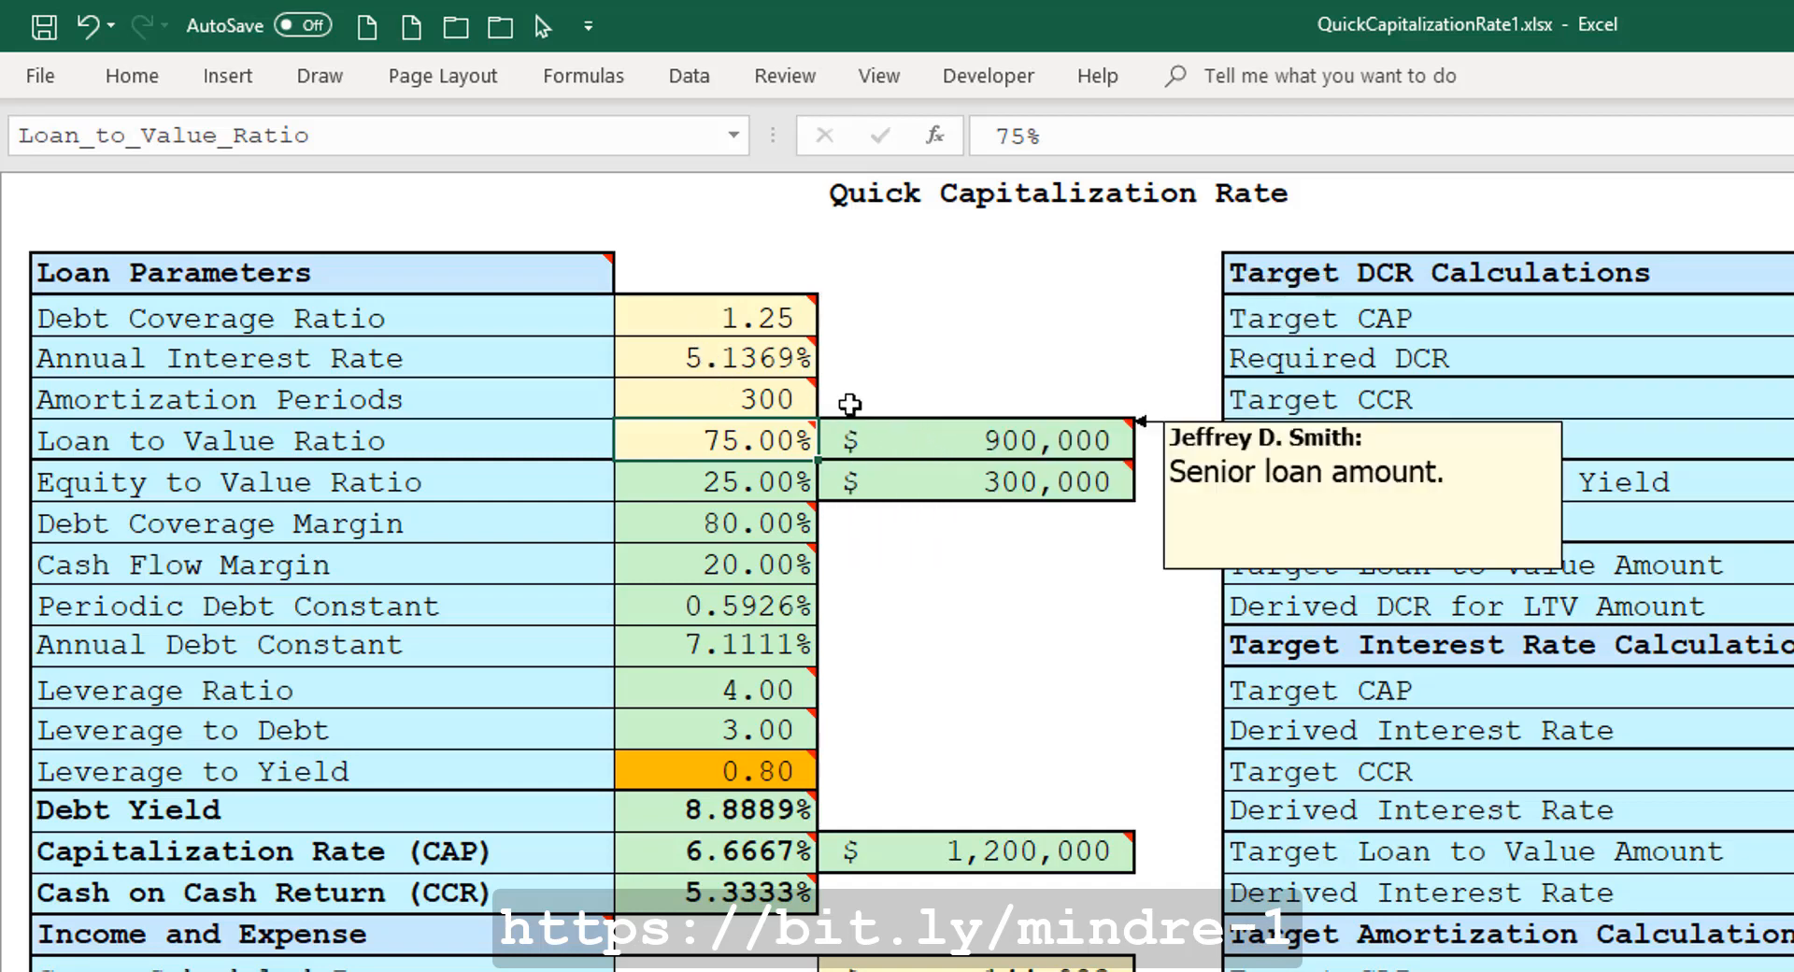
pyautogui.click(753, 357)
pyautogui.write('4.875')
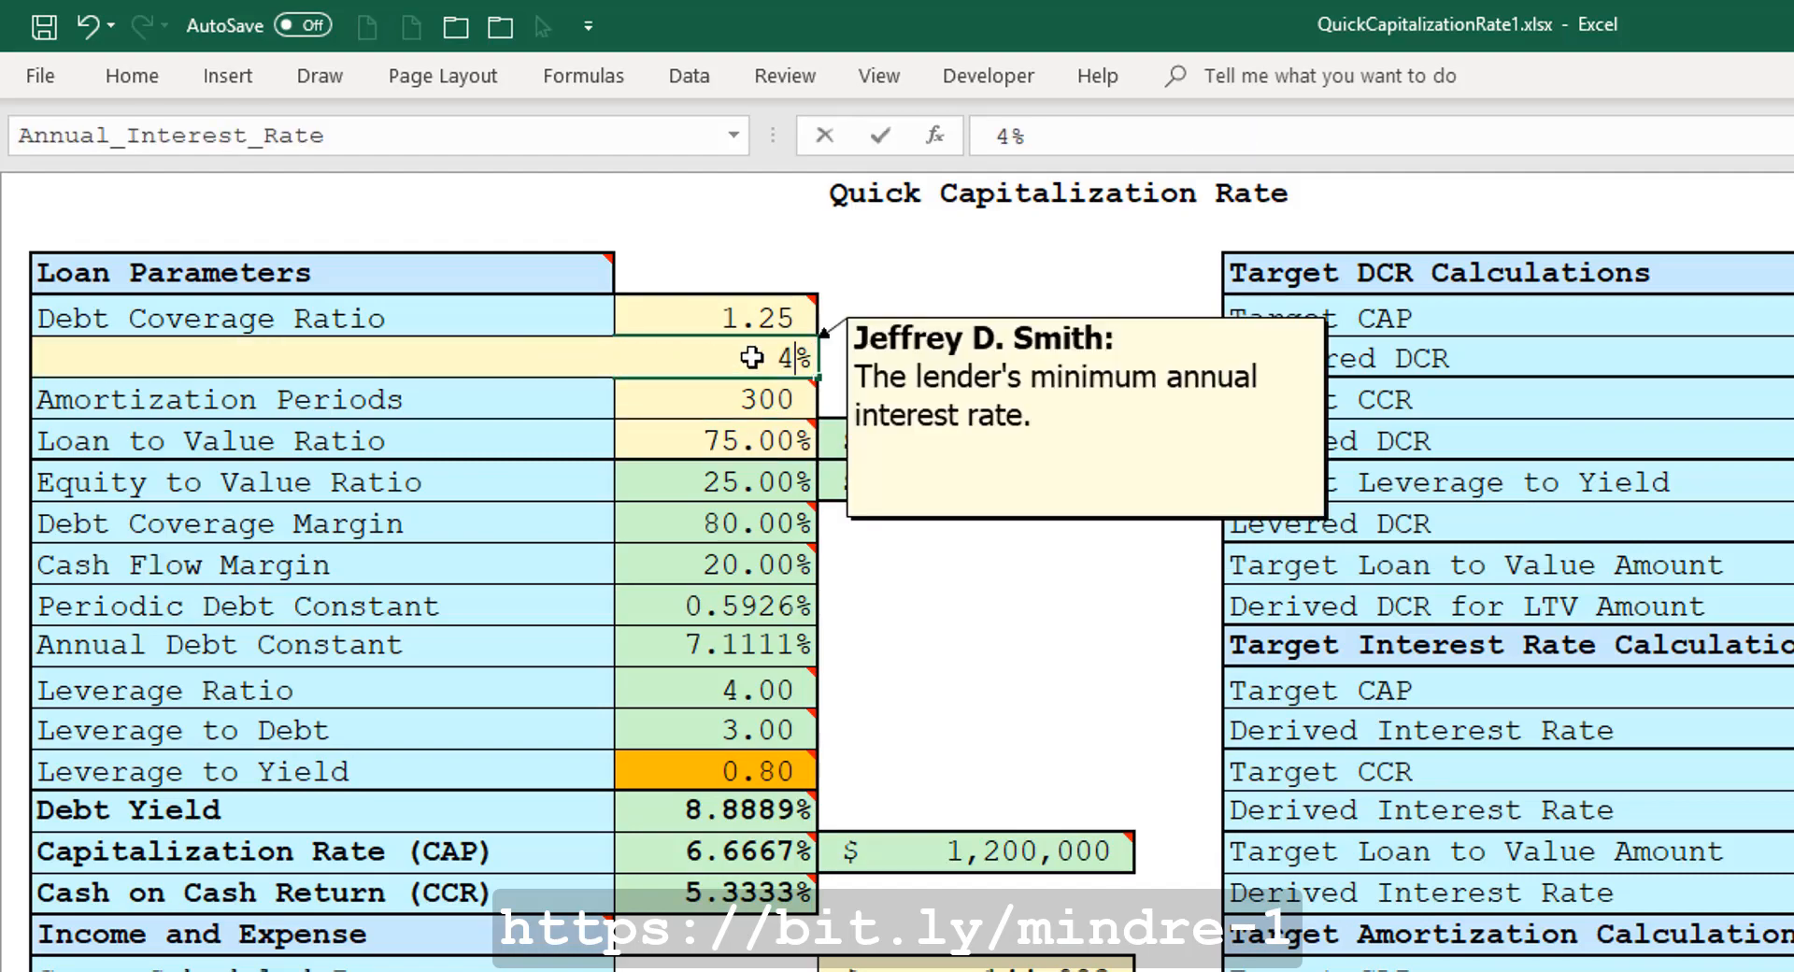
pyautogui.press('Return')
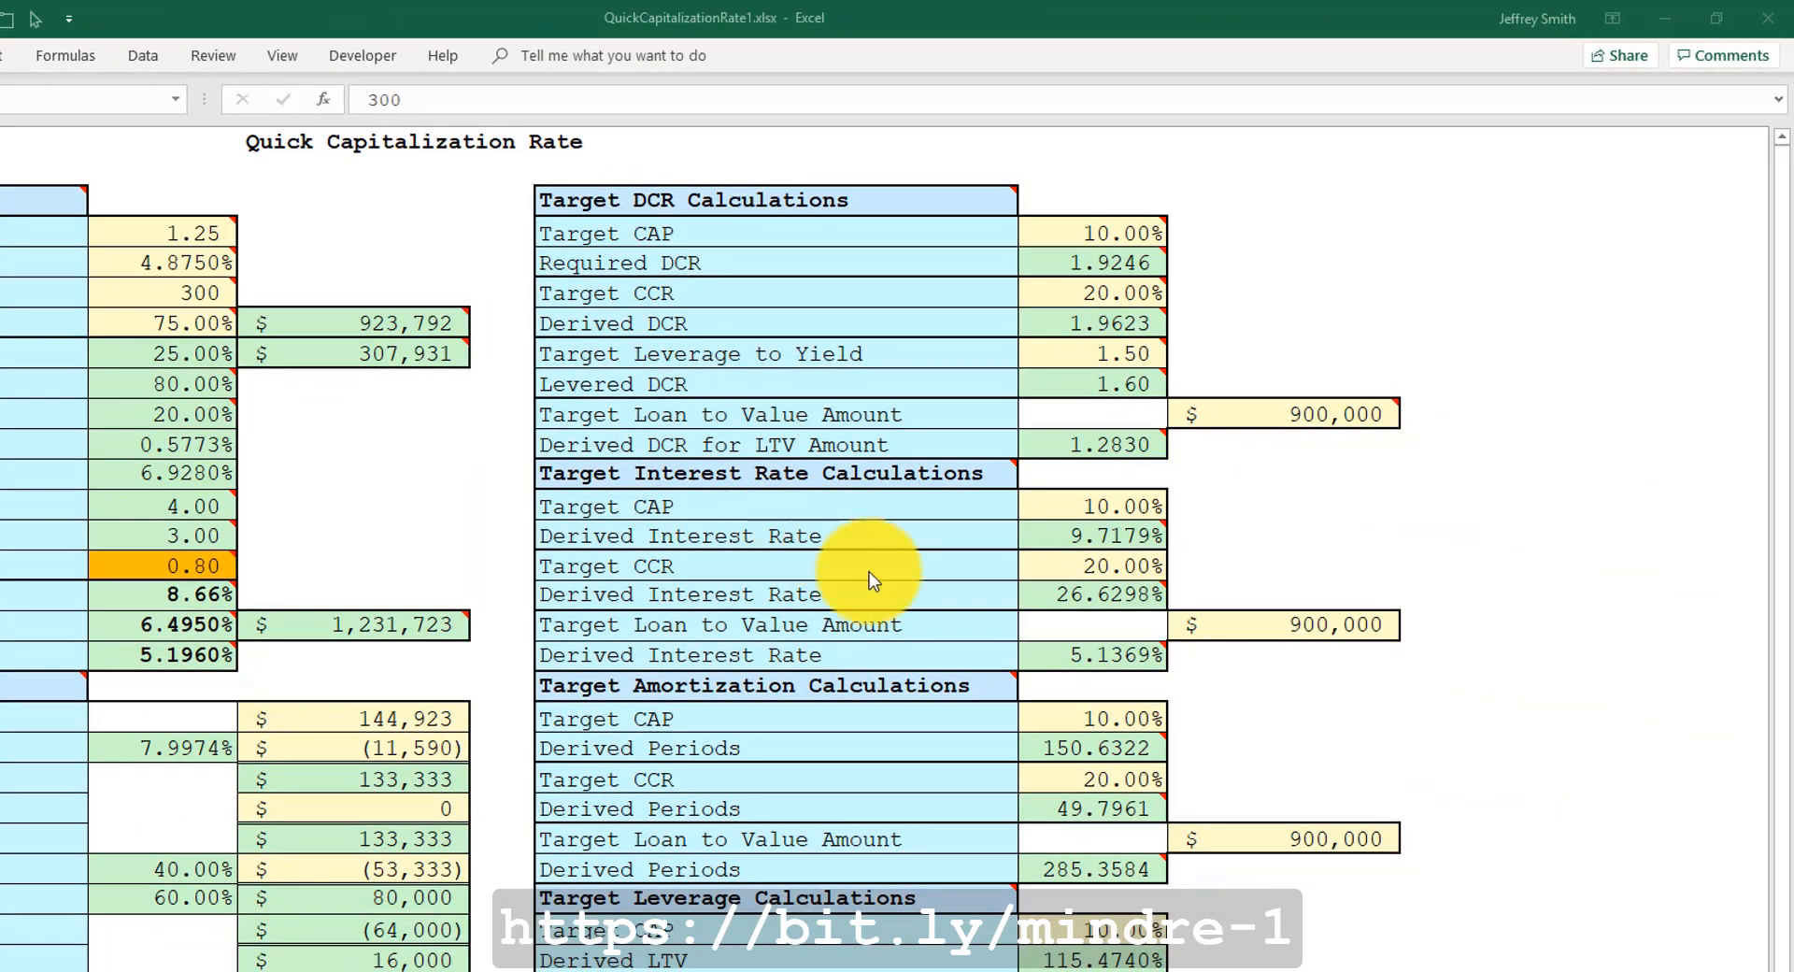
# Copy the Derived Periods for the Target Loan to Value Amount and paste it as a value into Amortization Periods.
pyautogui.click(1248, 837)
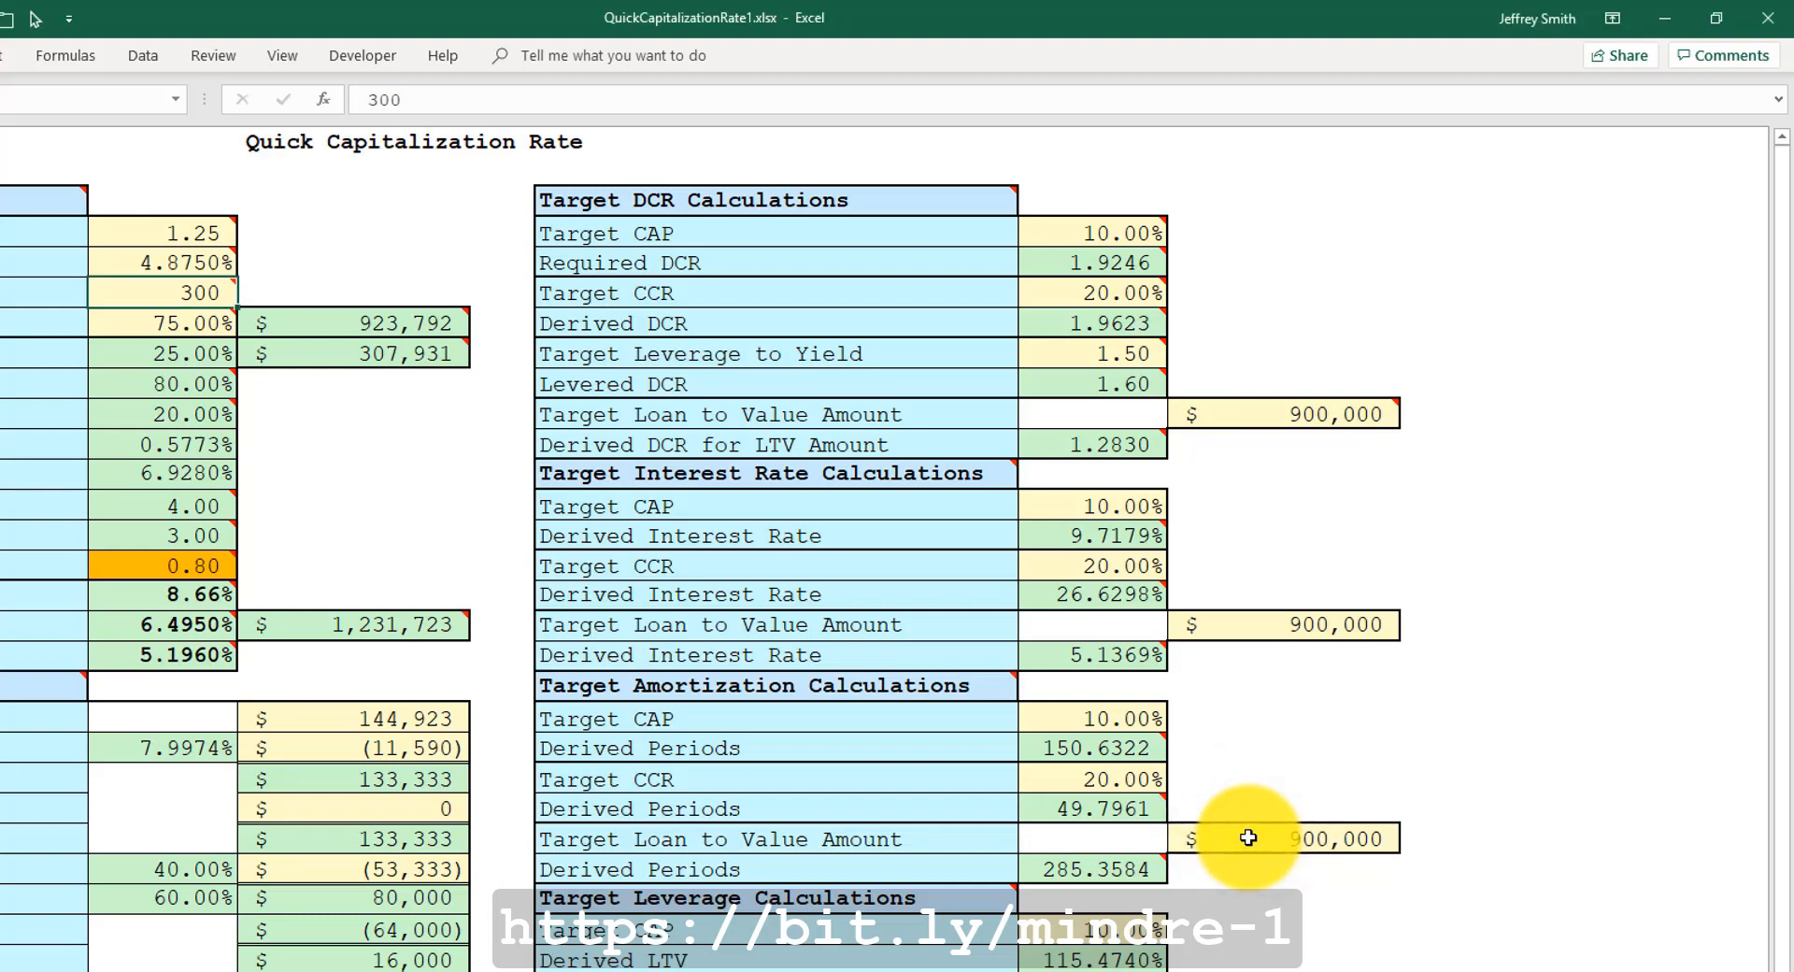
pyautogui.click(1248, 837)
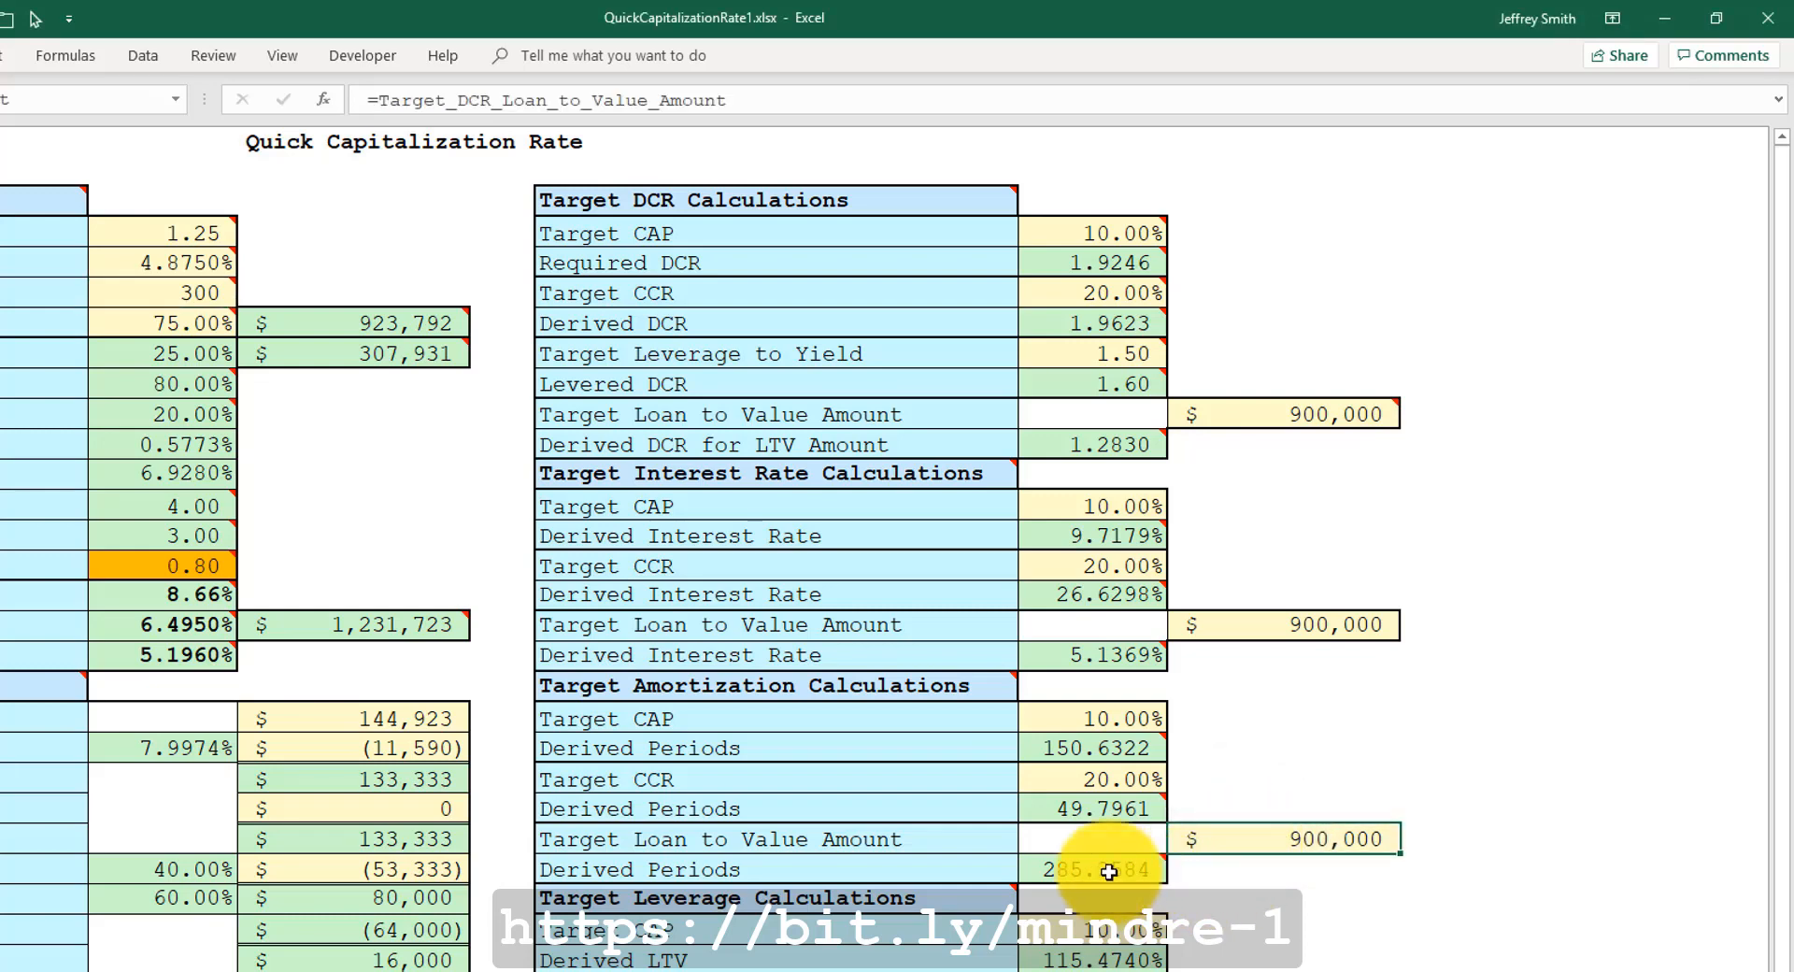
pyautogui.moveTo(1042, 872)
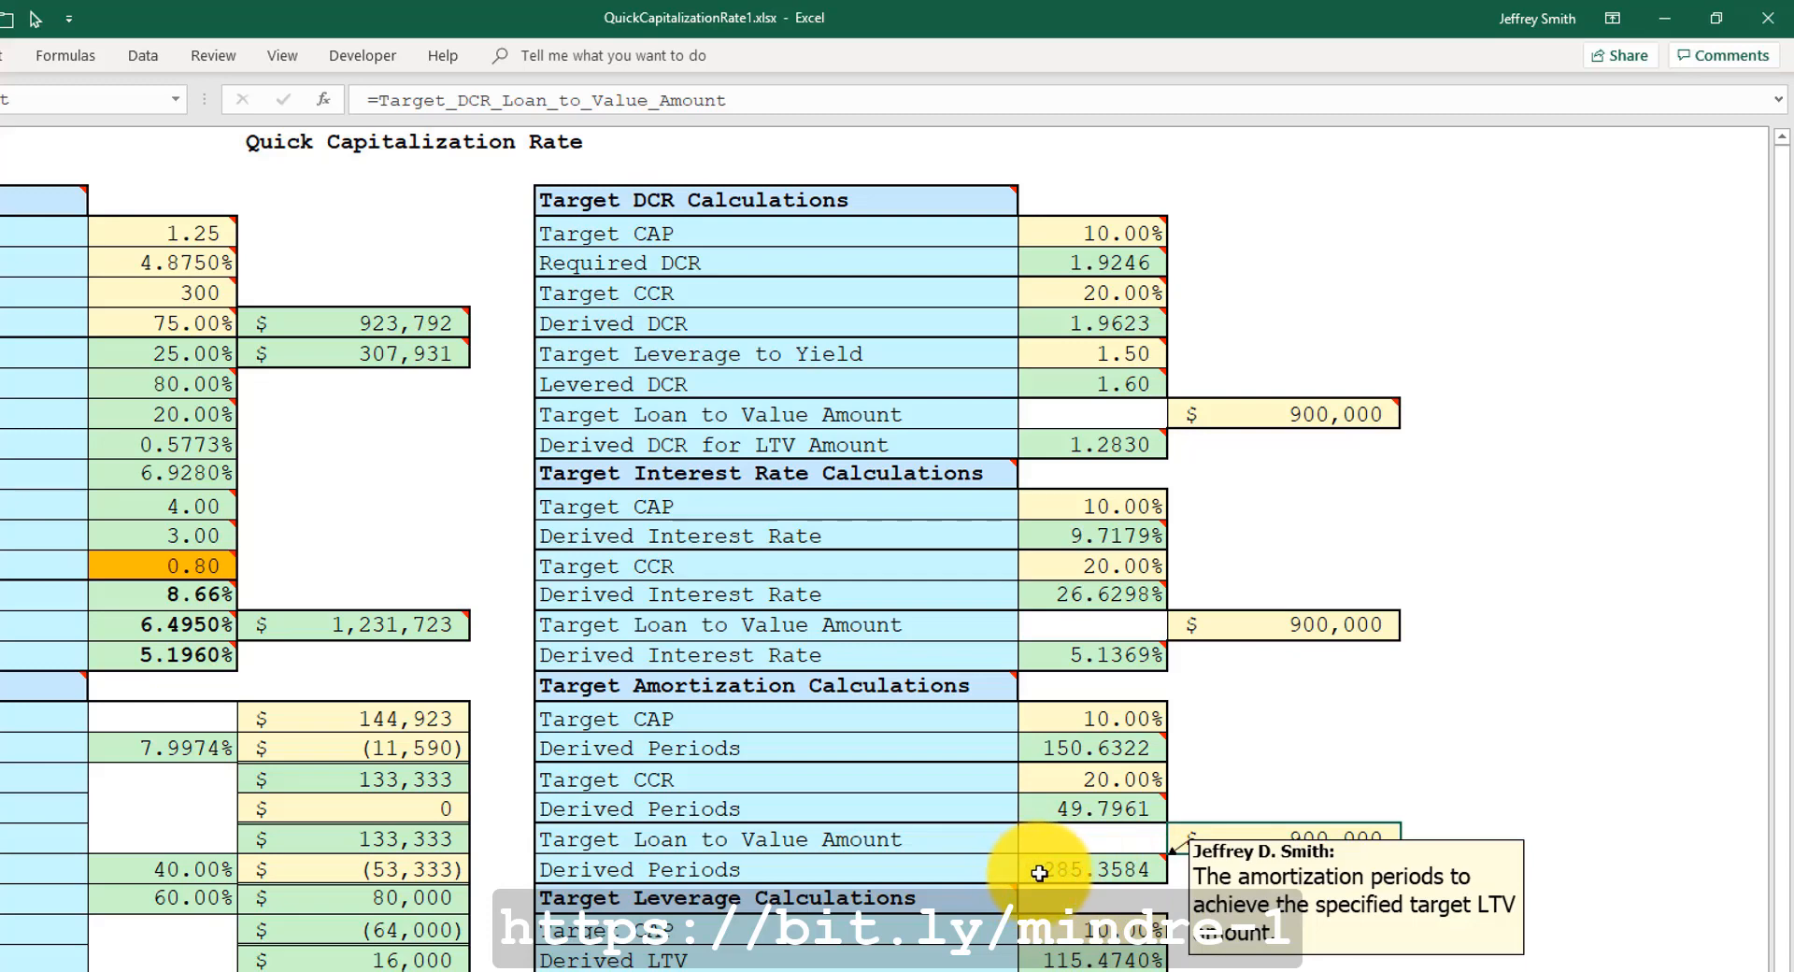
pyautogui.click(1040, 872)
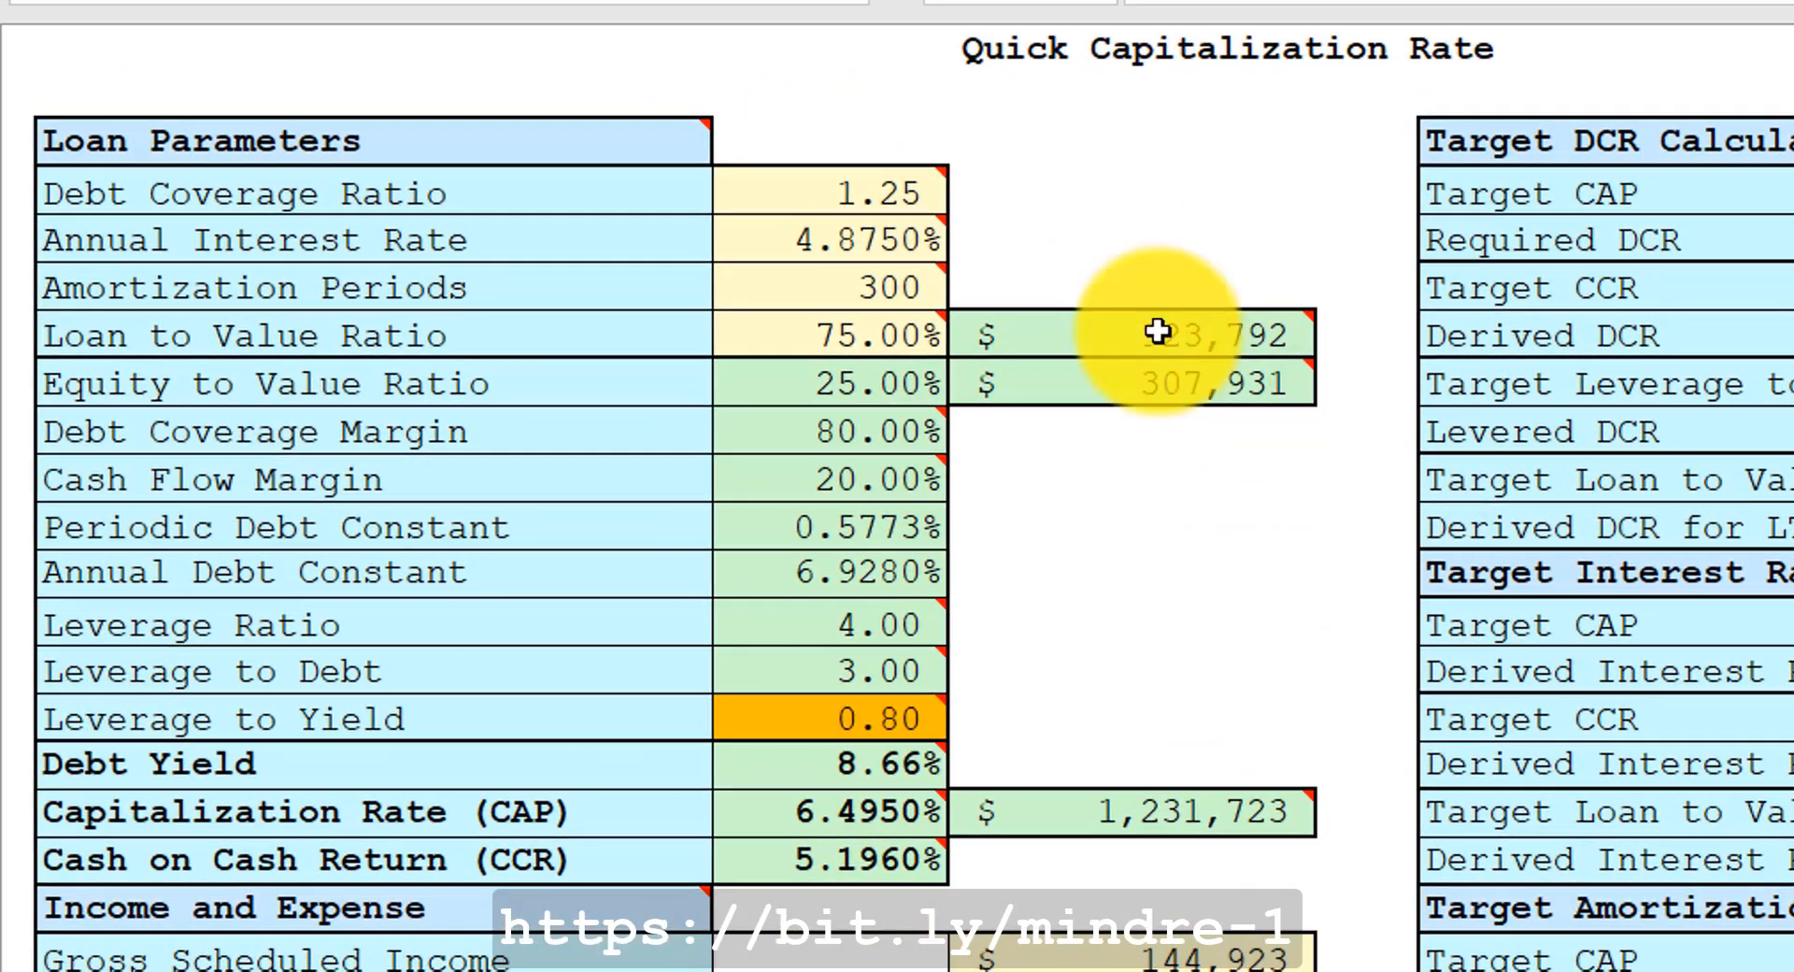
pyautogui.rightClick(859, 291)
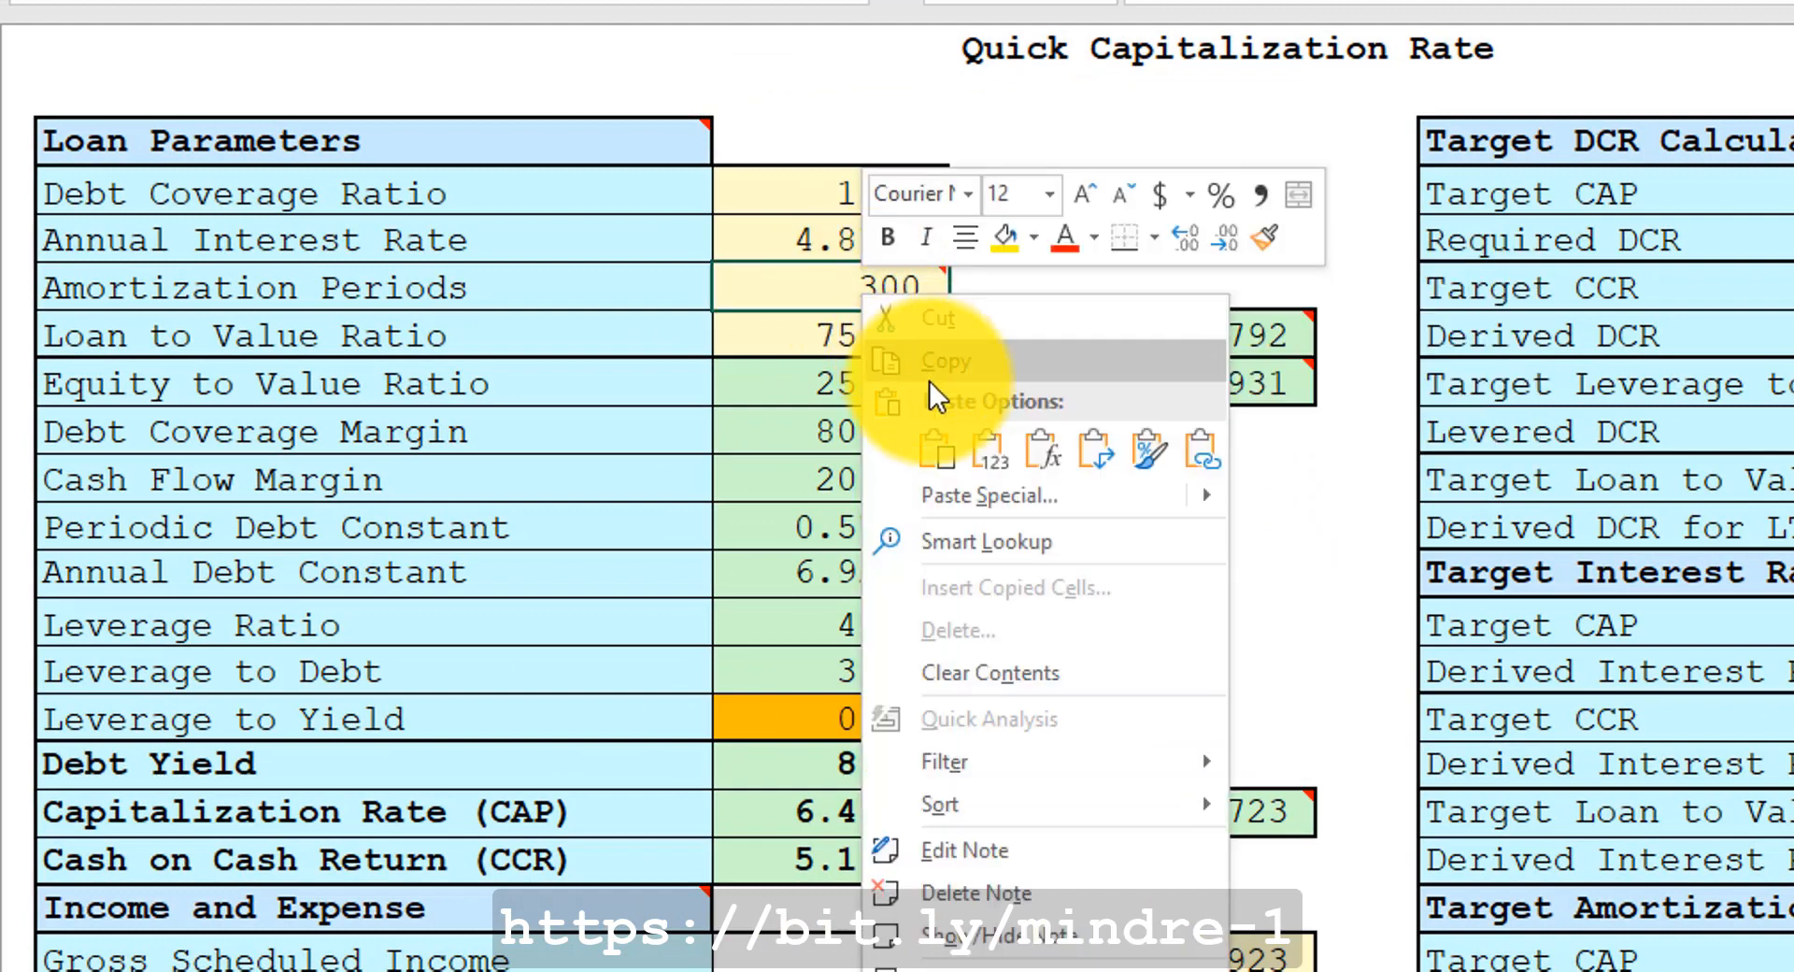
pyautogui.click(994, 444)
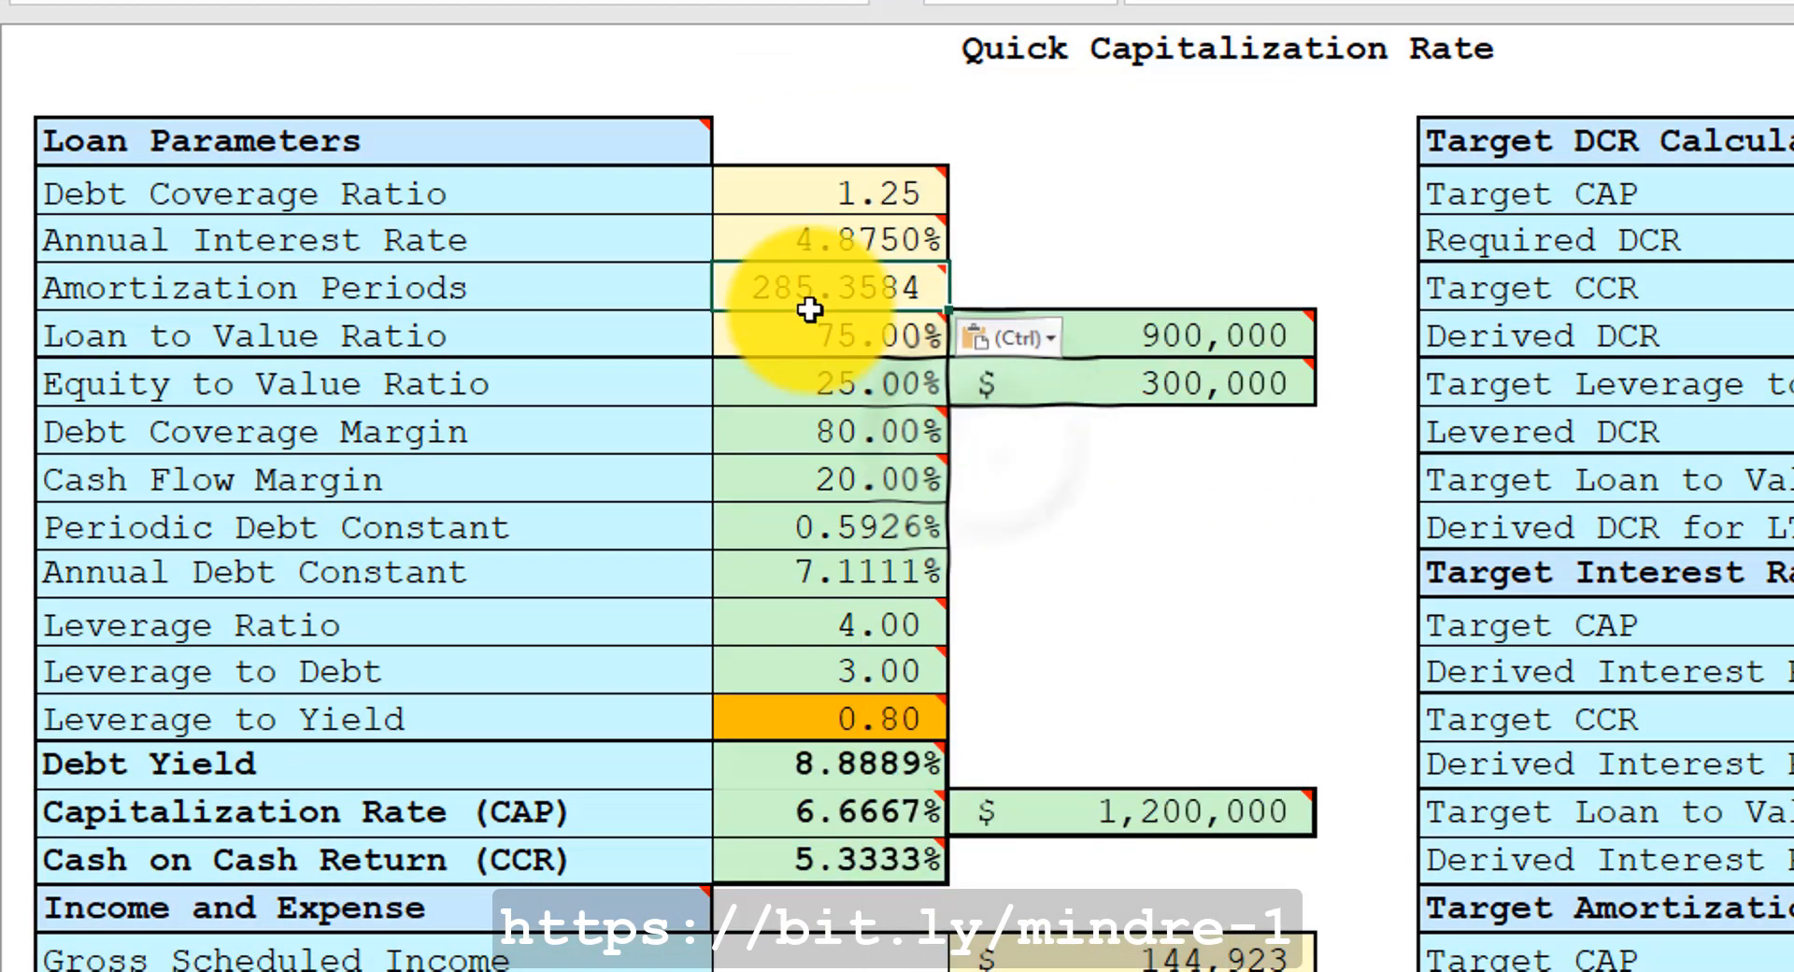
pyautogui.moveTo(813, 309)
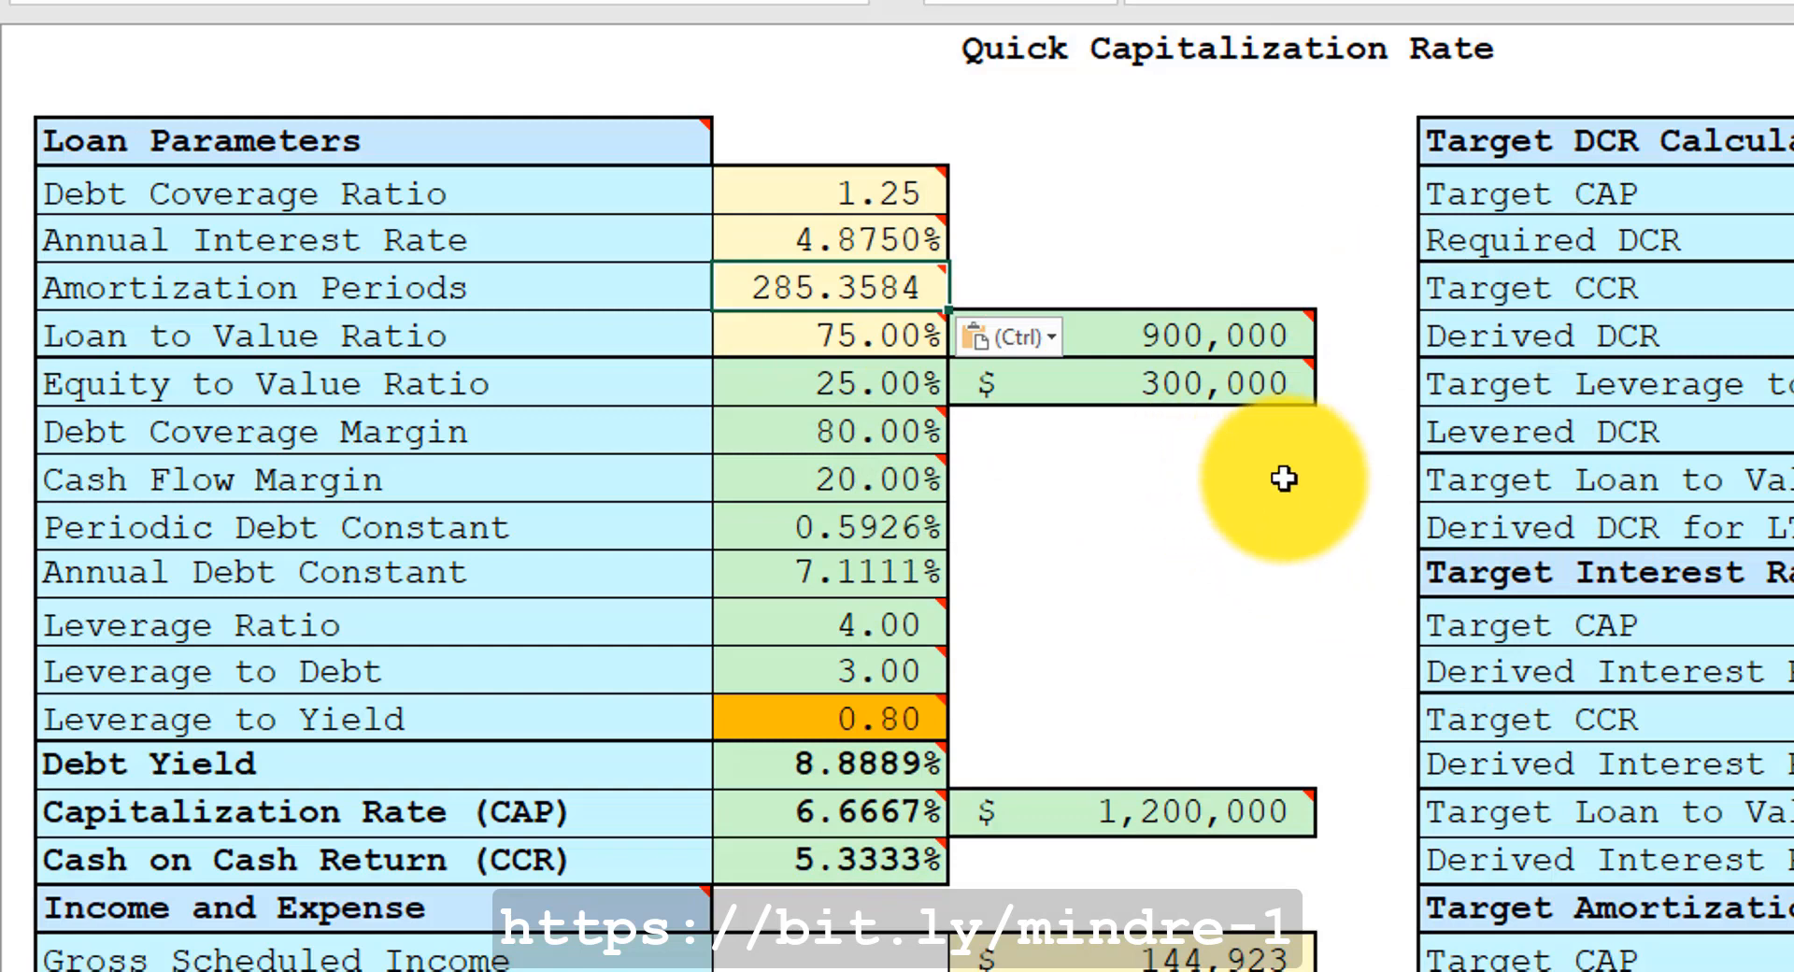
pyautogui.press('Escape')
# Try Loan to Value Ratios of 60%, 90% and 10% in turn.
pyautogui.moveTo(1077, 334)
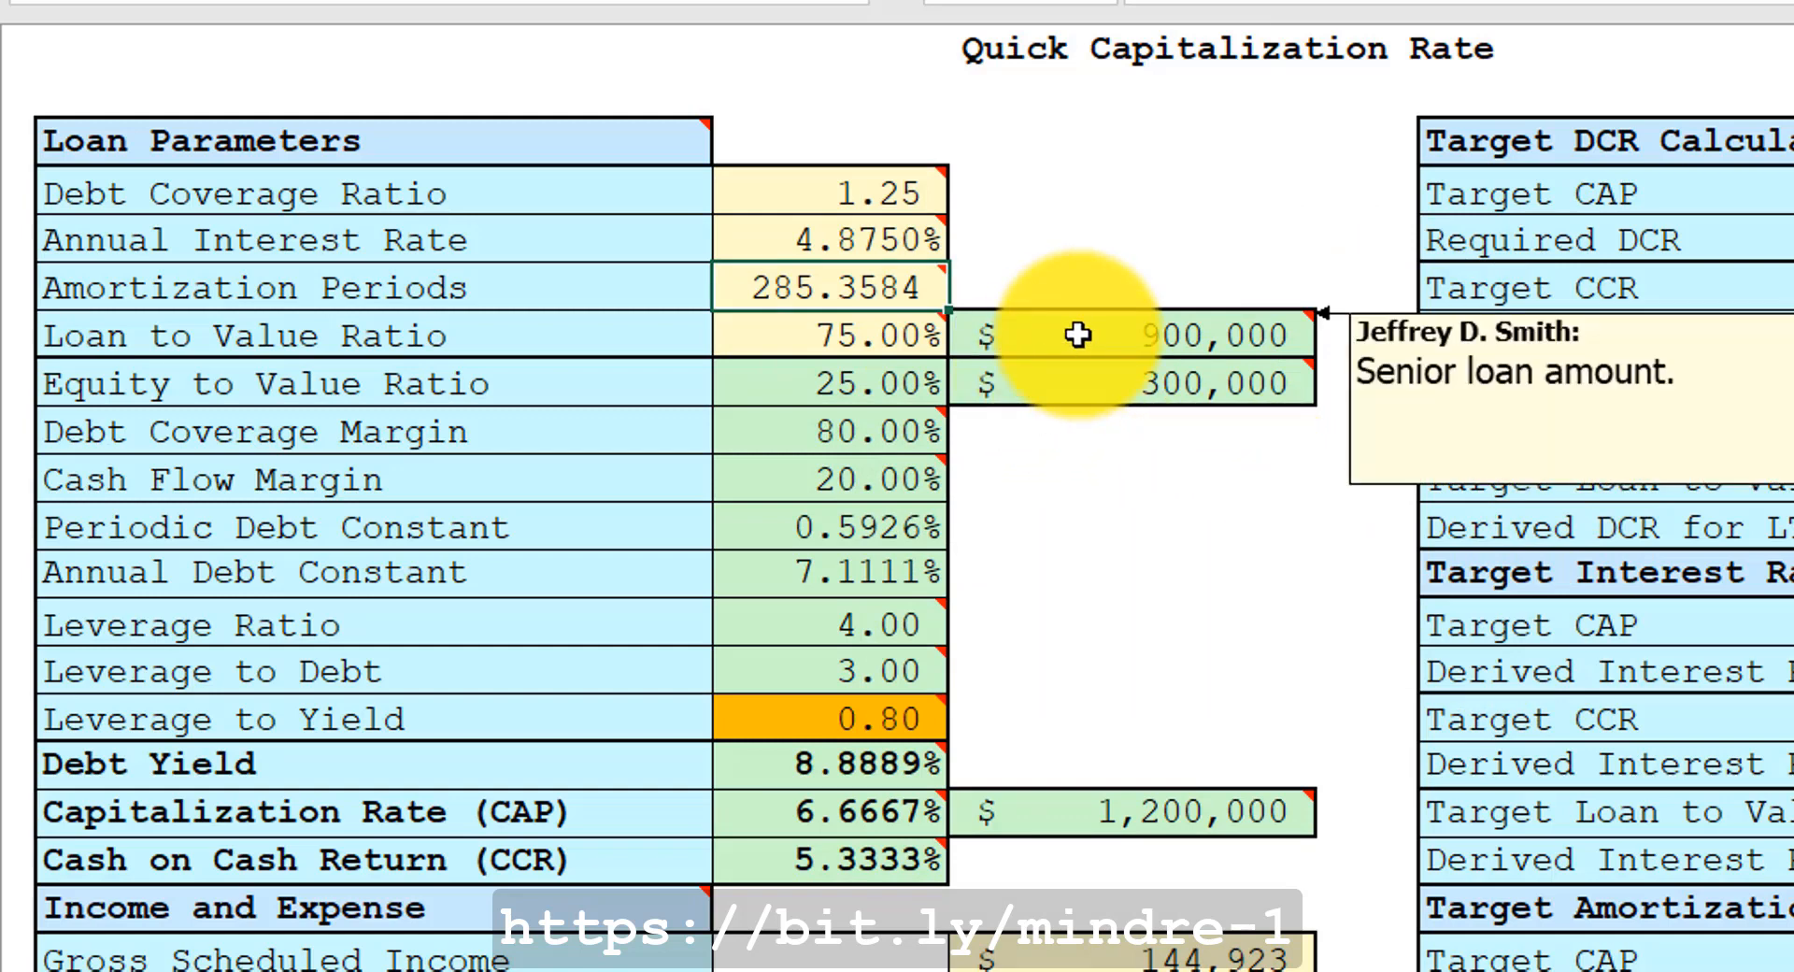
pyautogui.click(852, 335)
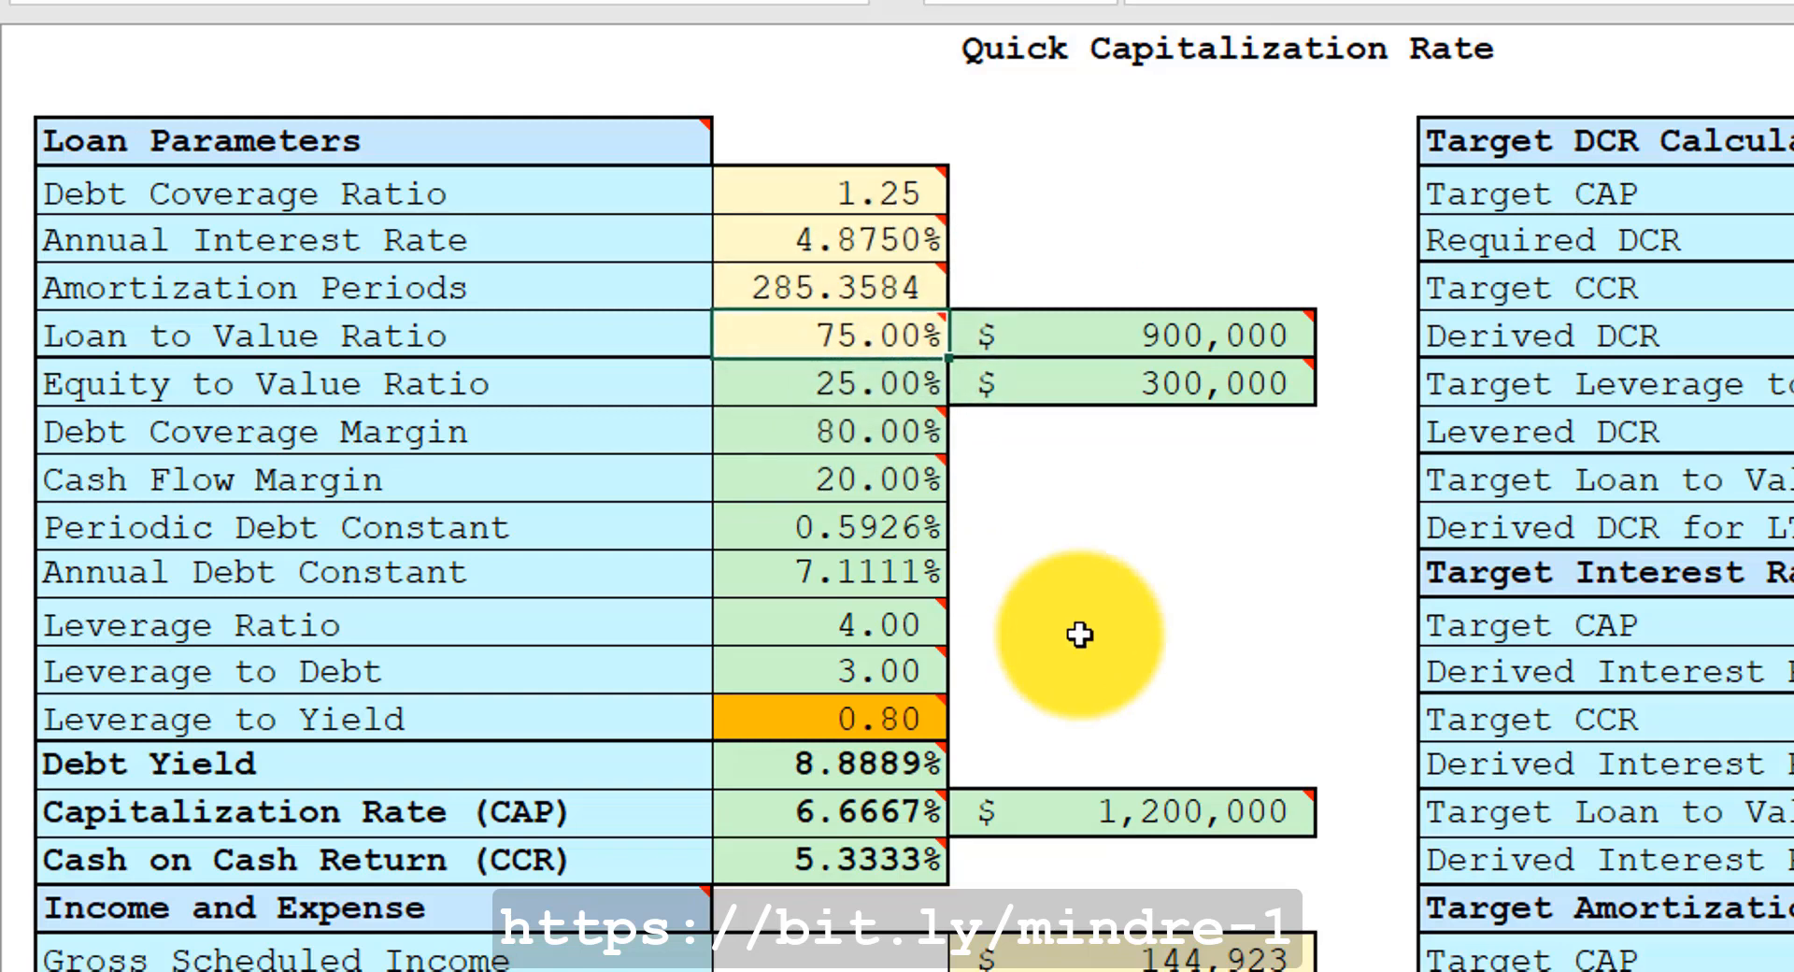
pyautogui.write('60')
pyautogui.press('Return')
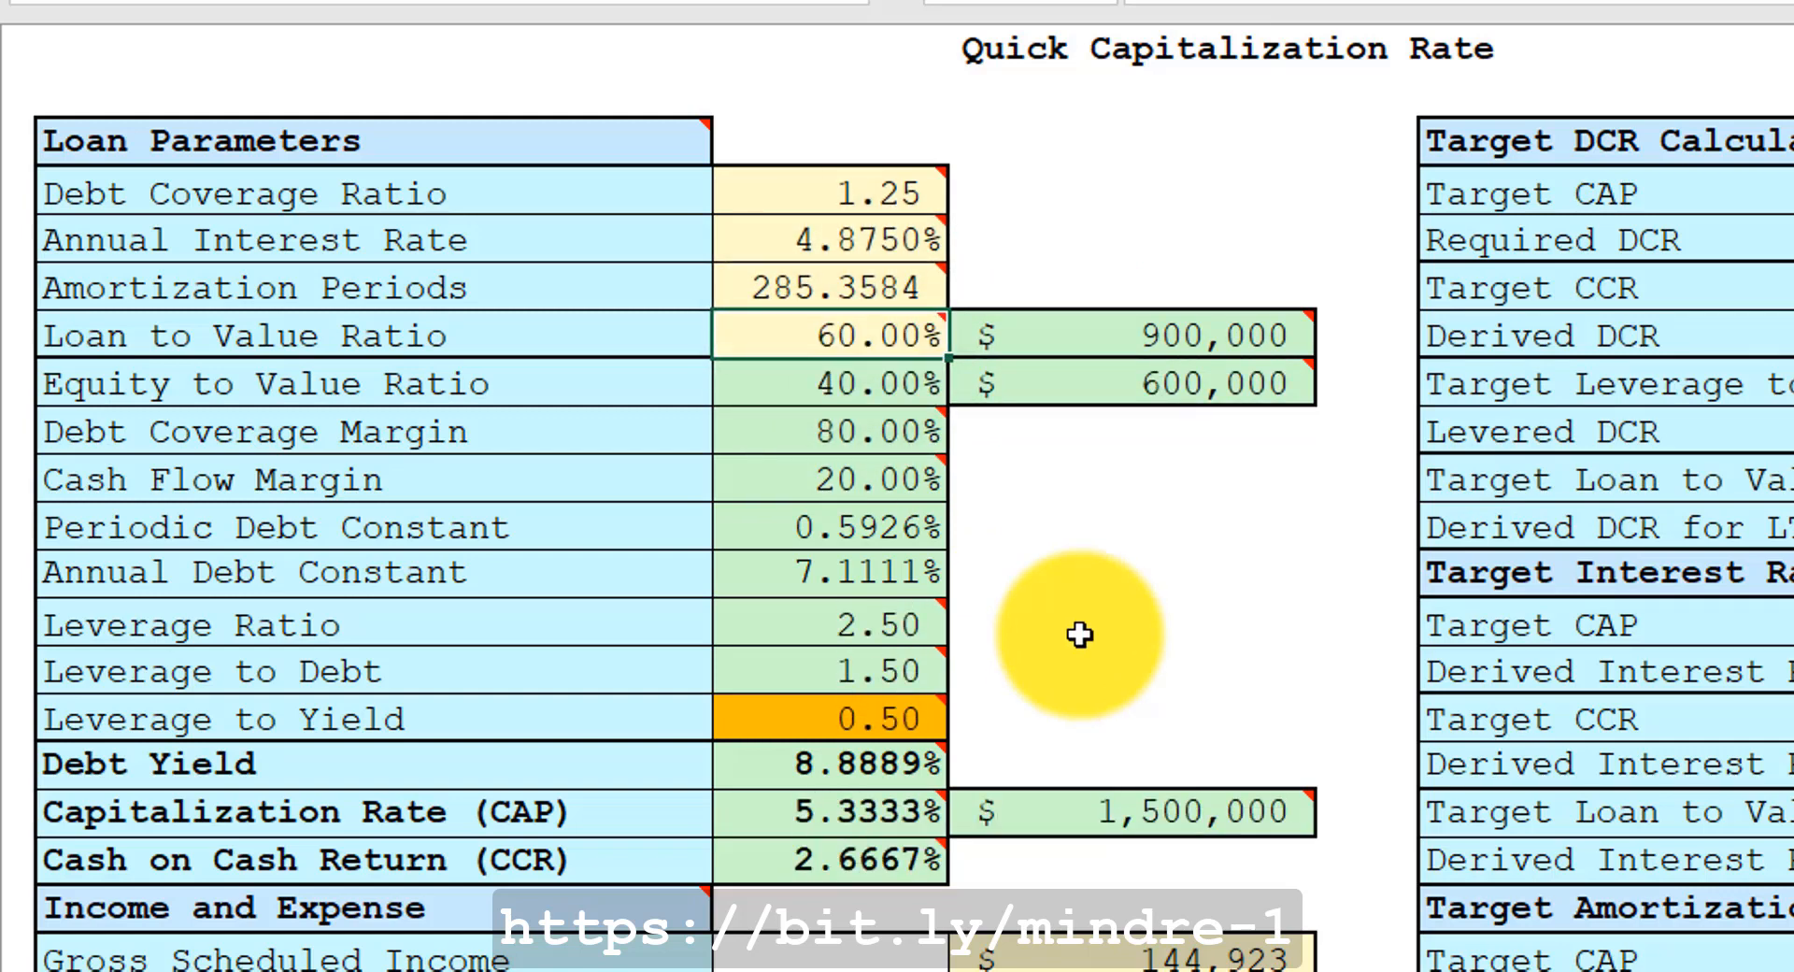
pyautogui.write('90')
pyautogui.press('Return')
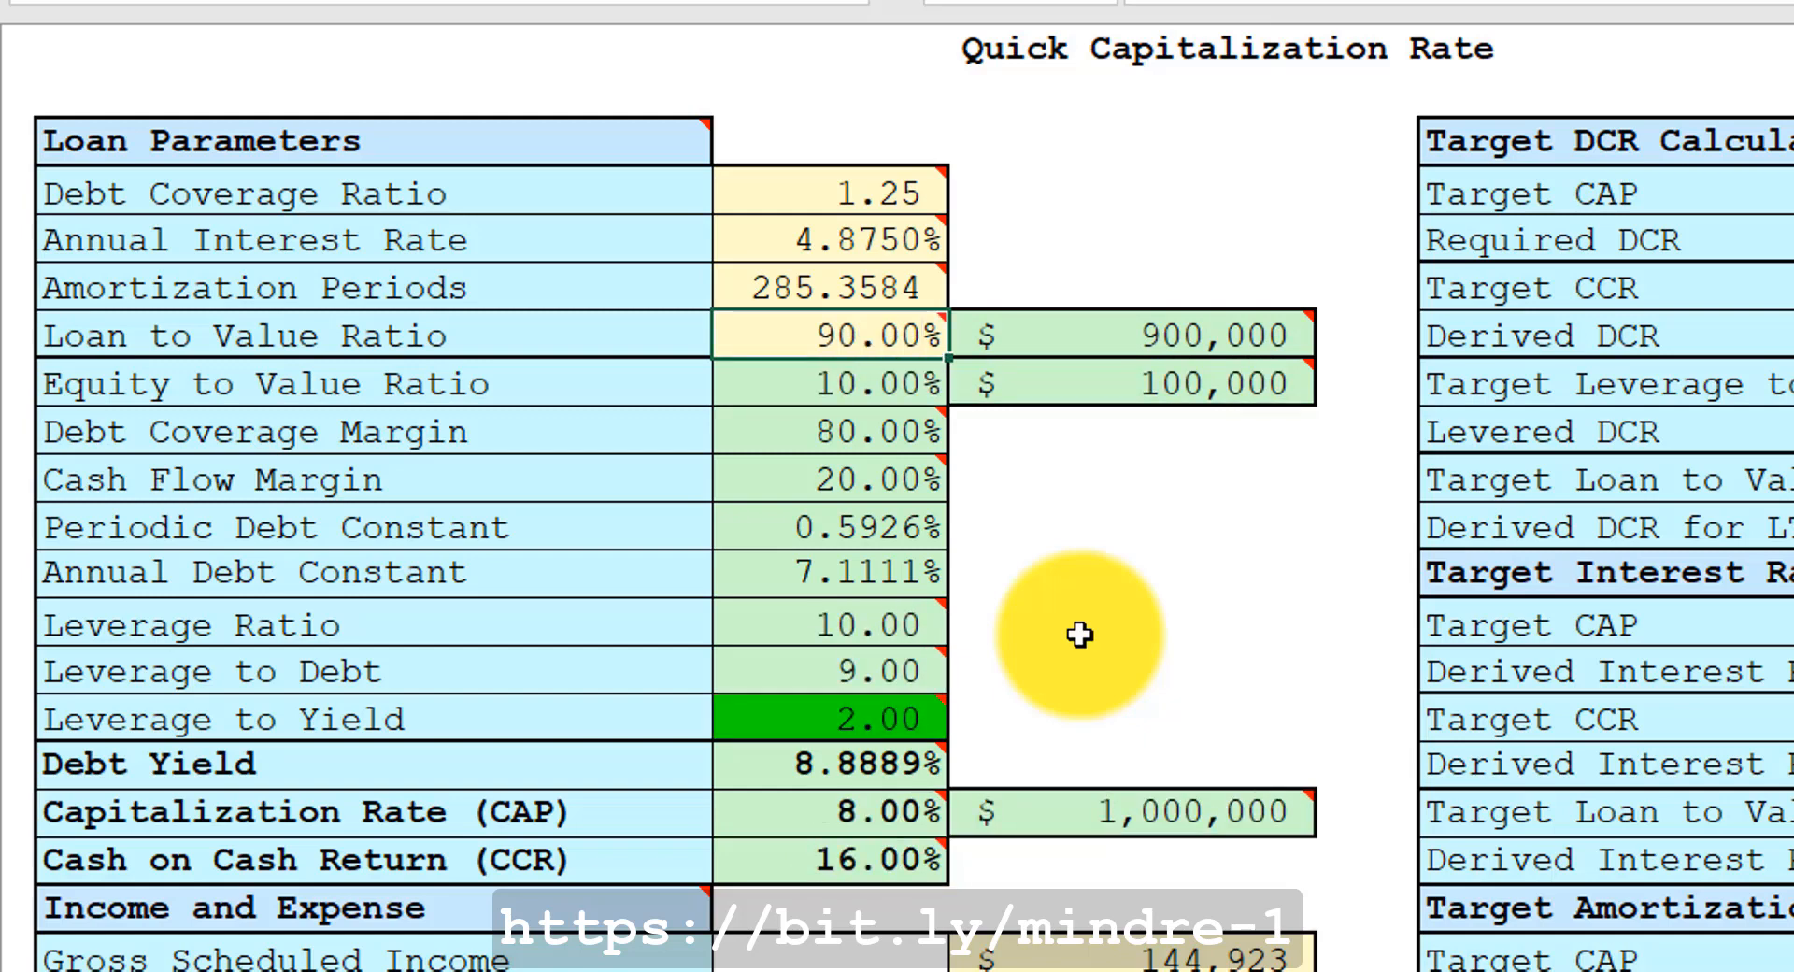
pyautogui.write('10')
pyautogui.press('Return')
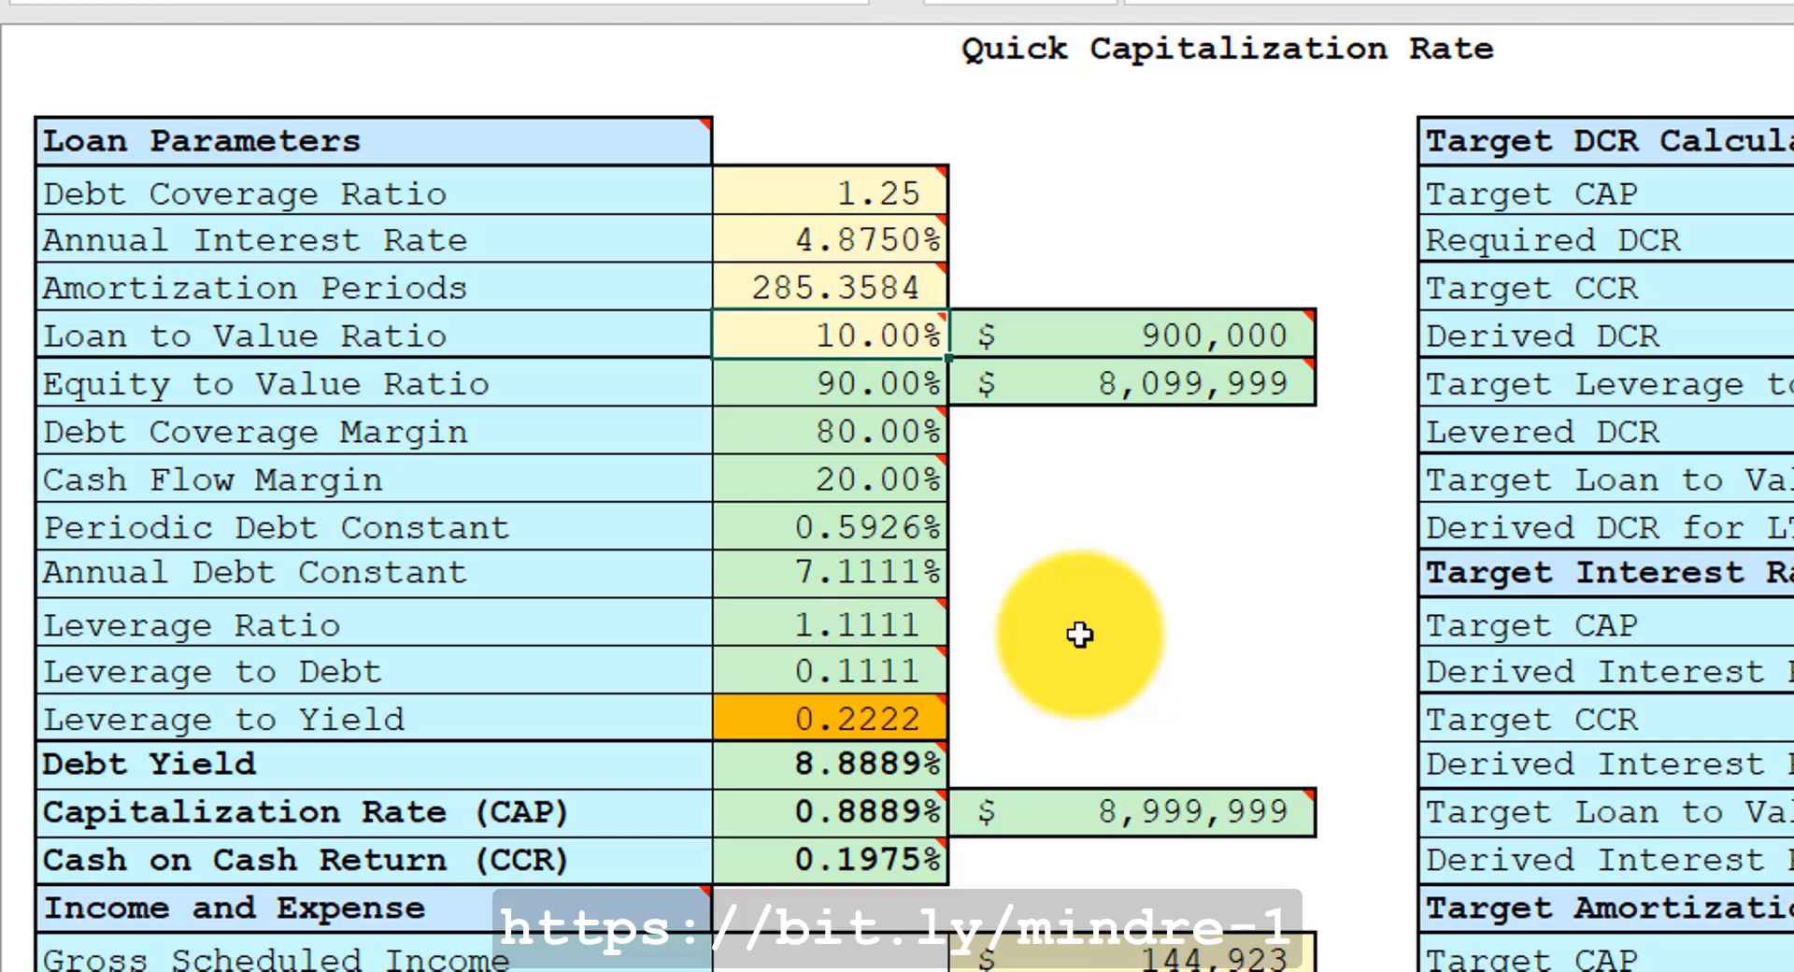
# Set the Loan to Value Ratio to 70%.
pyautogui.write('70')
pyautogui.press('Return')
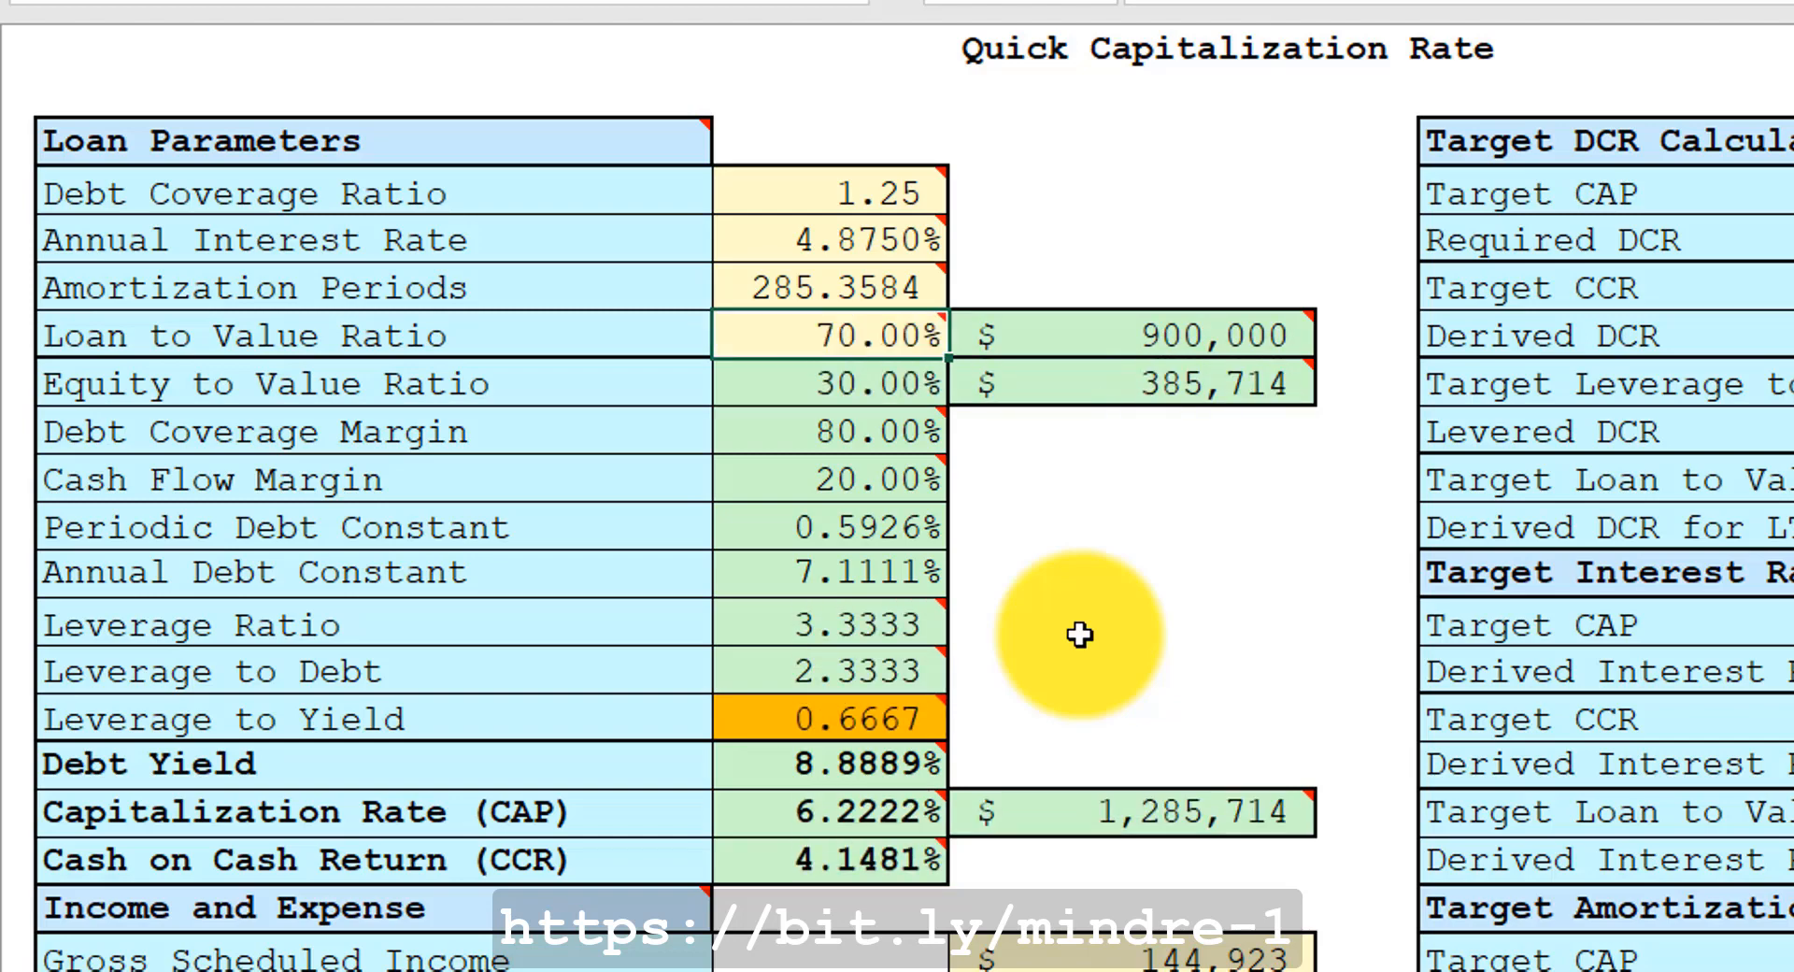
pyautogui.moveTo(1117, 333)
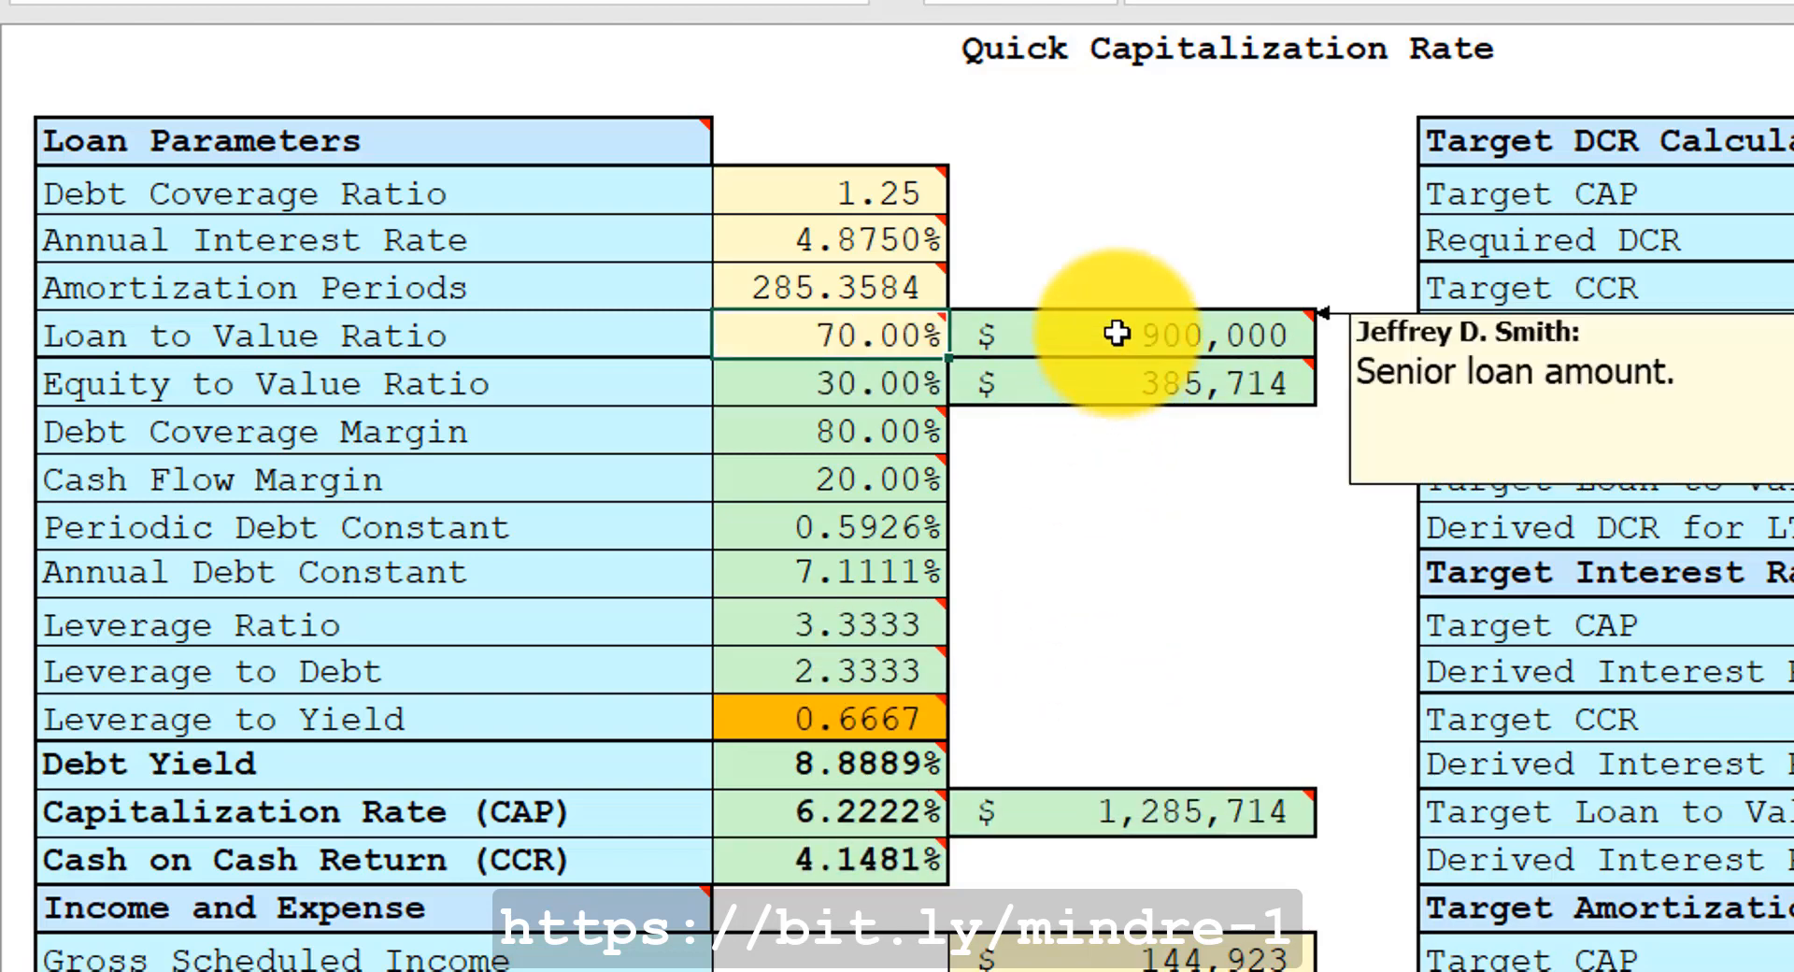
pyautogui.moveTo(862, 770)
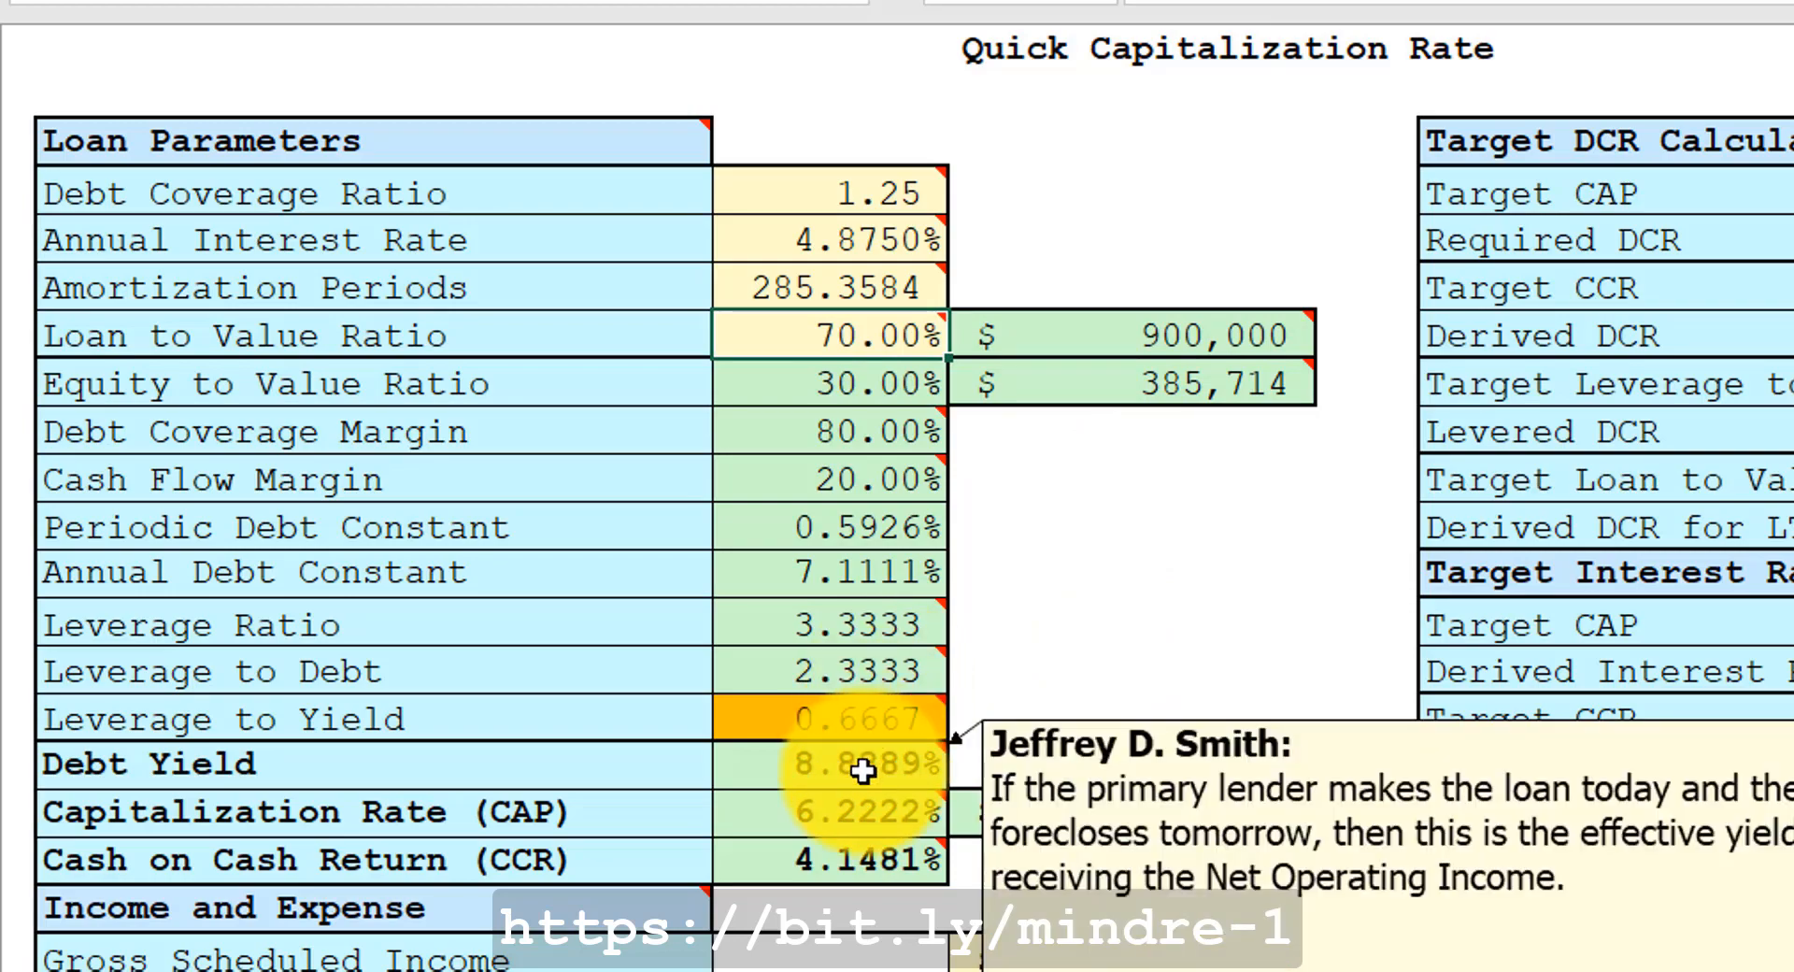
# Review the cell comments explaining the Target DCR Calculations inputs and results, then return to the top of the sheet.
pyautogui.moveTo(811, 198)
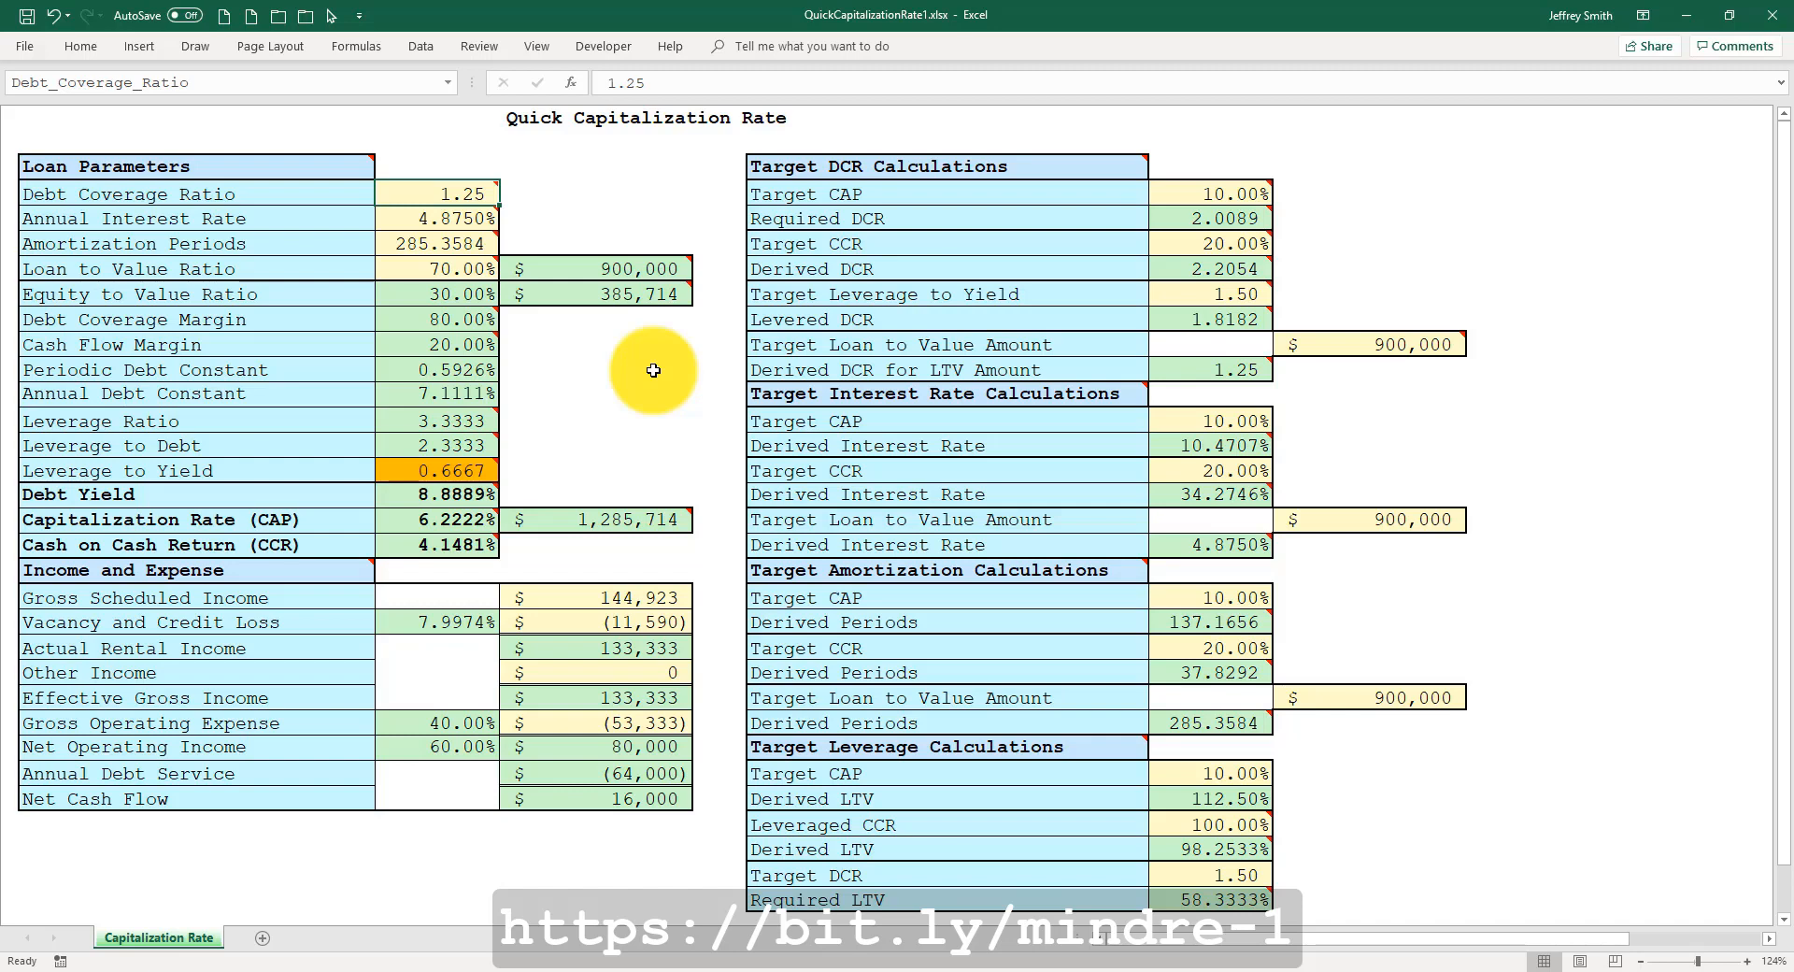
pyautogui.moveTo(465, 219)
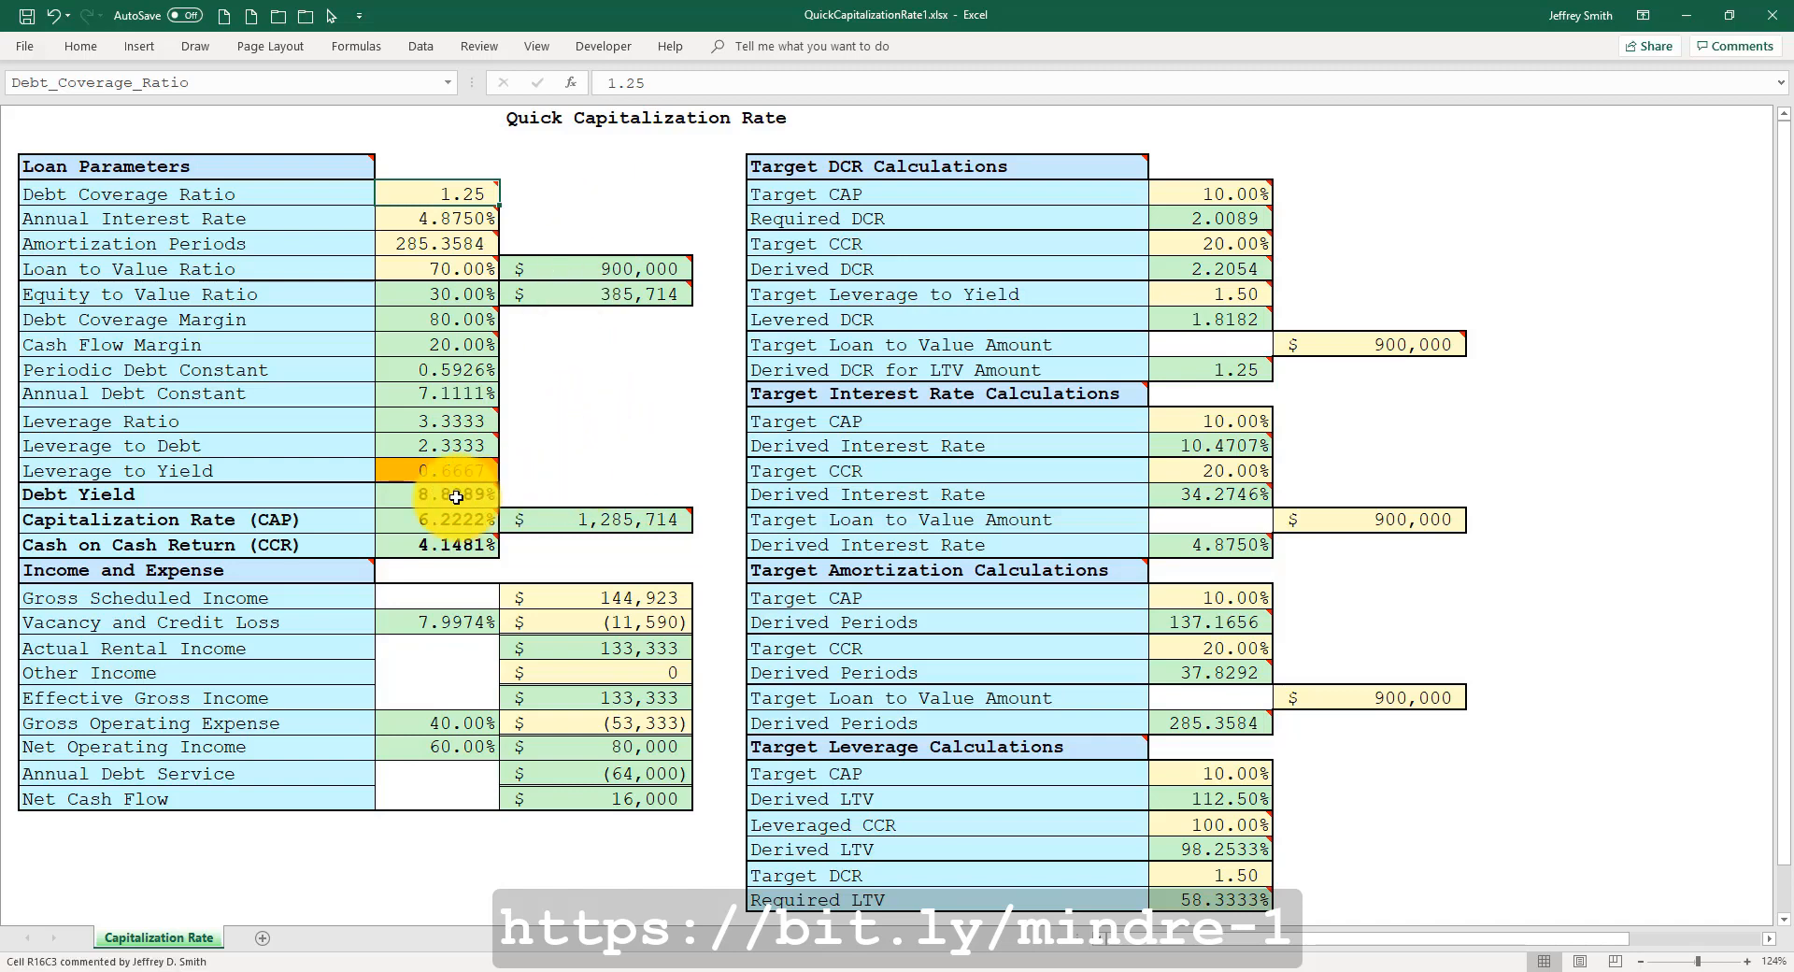
pyautogui.moveTo(454, 506)
pyautogui.moveTo(459, 548)
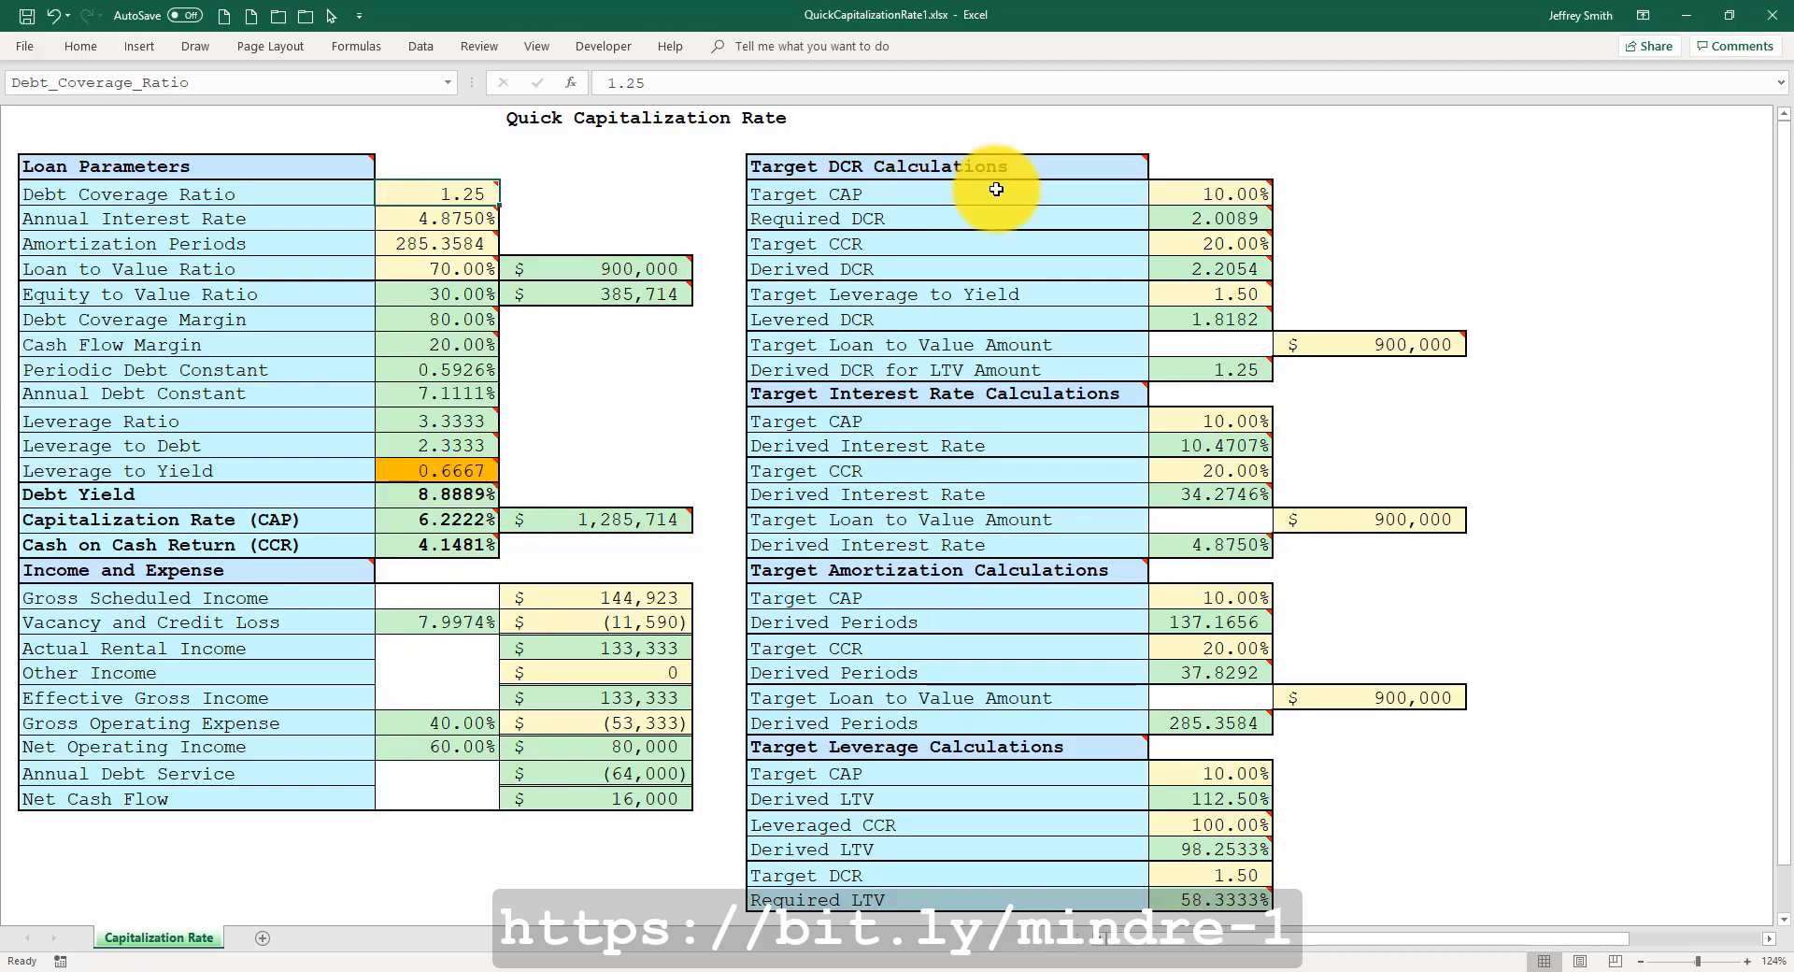
pyautogui.moveTo(1186, 212)
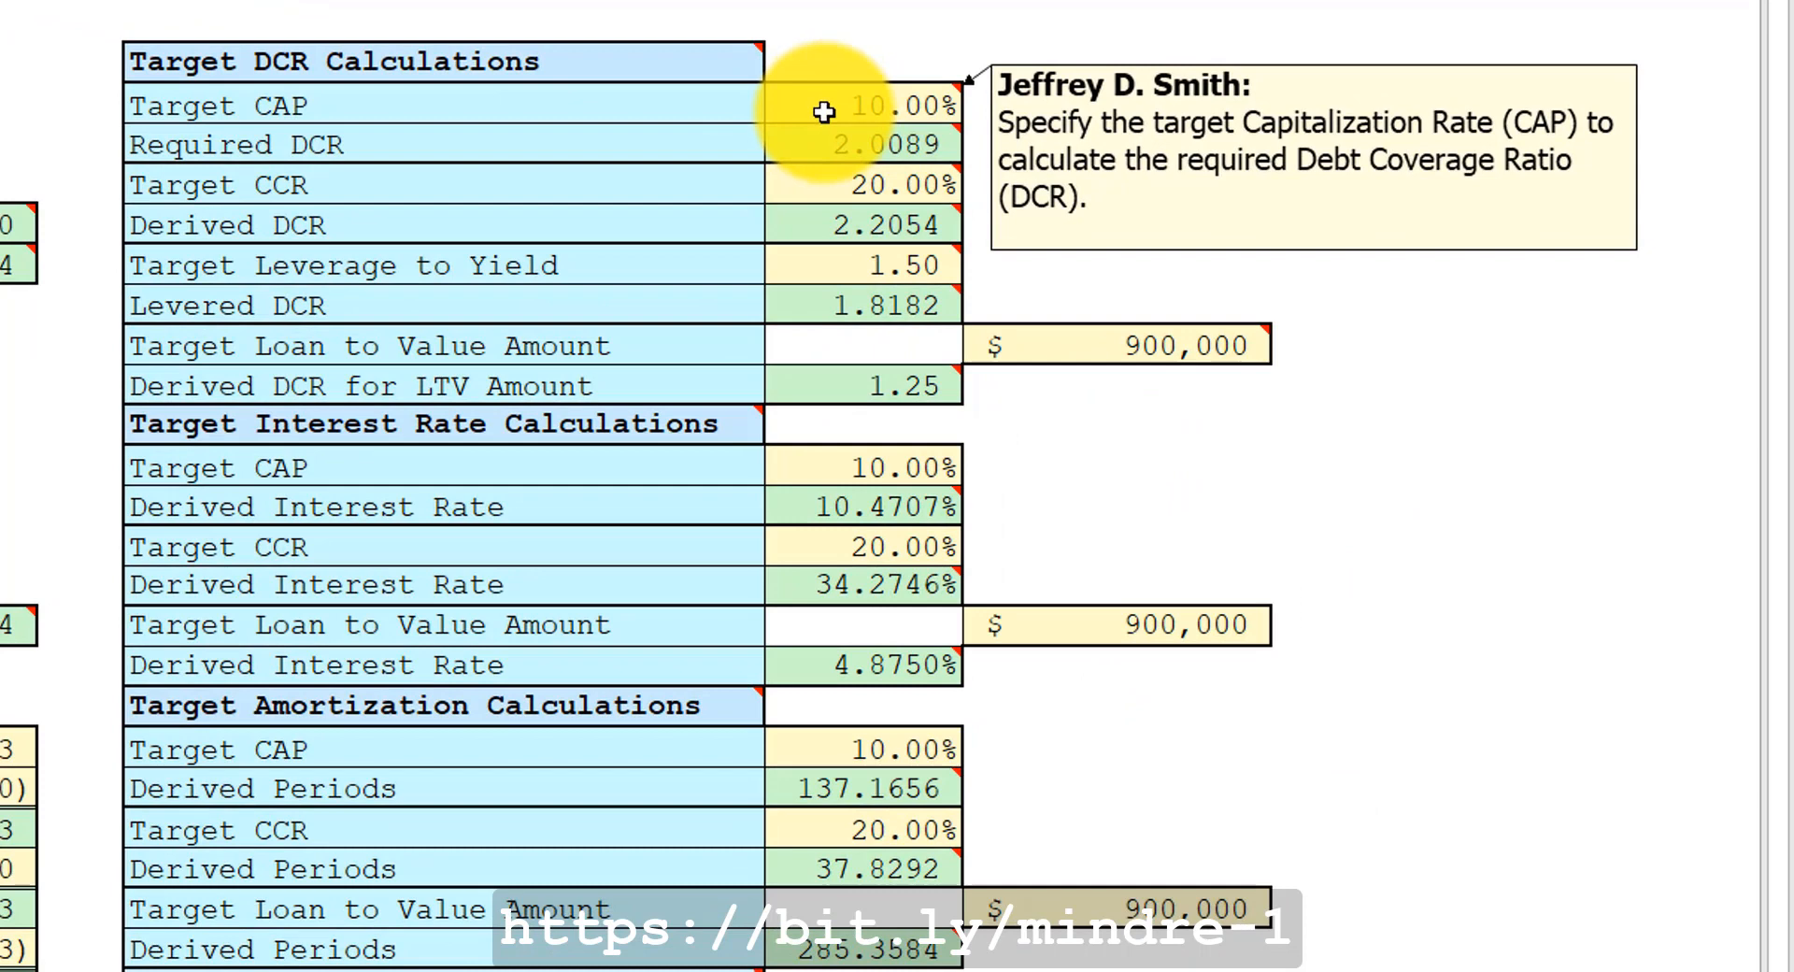
pyautogui.moveTo(819, 145)
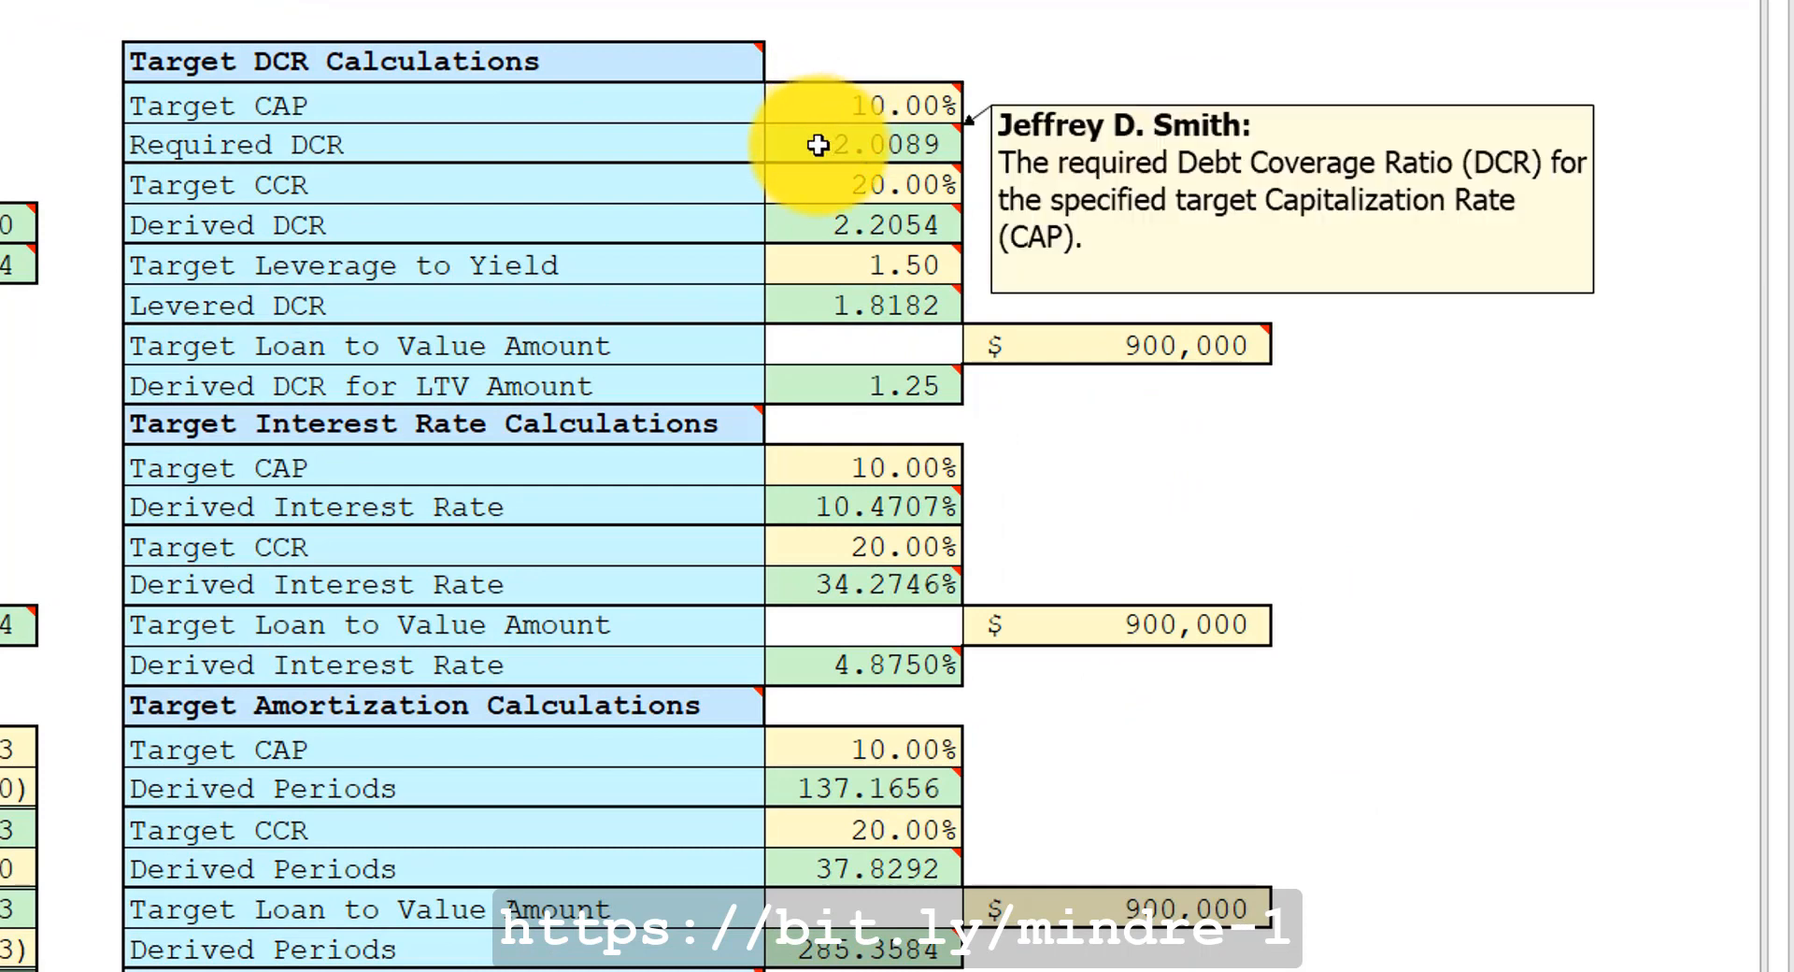
pyautogui.moveTo(819, 186)
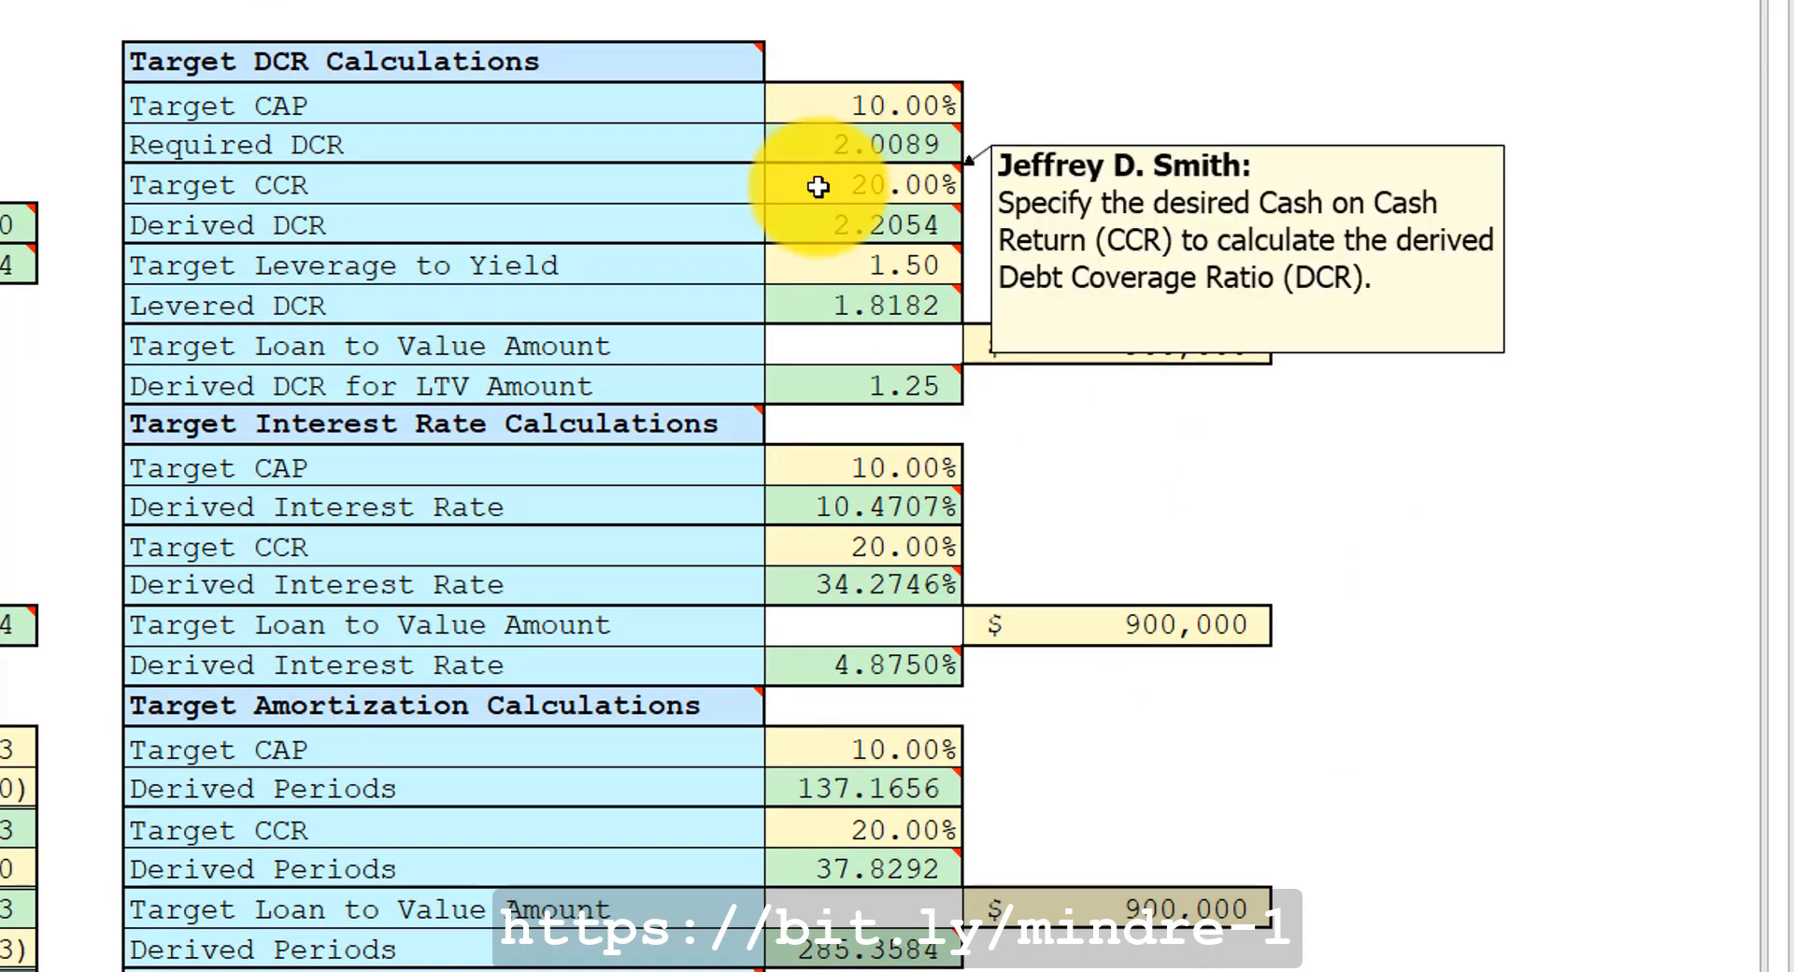
pyautogui.moveTo(807, 221)
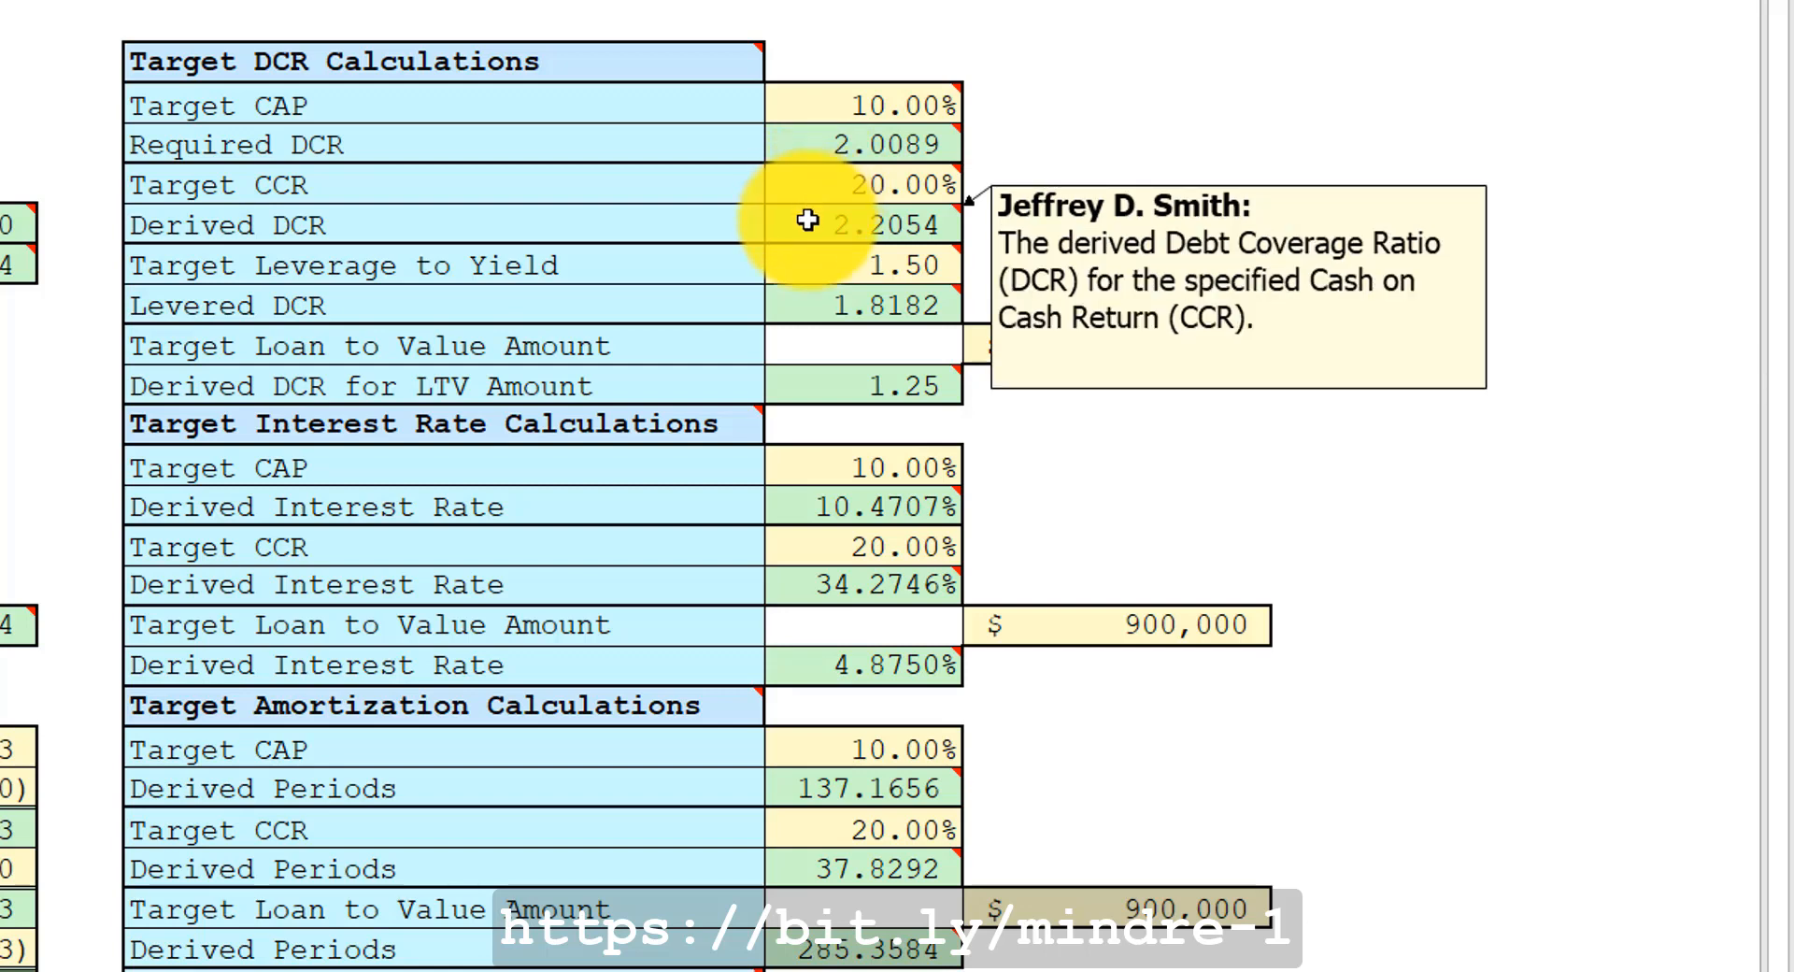
pyautogui.moveTo(819, 264)
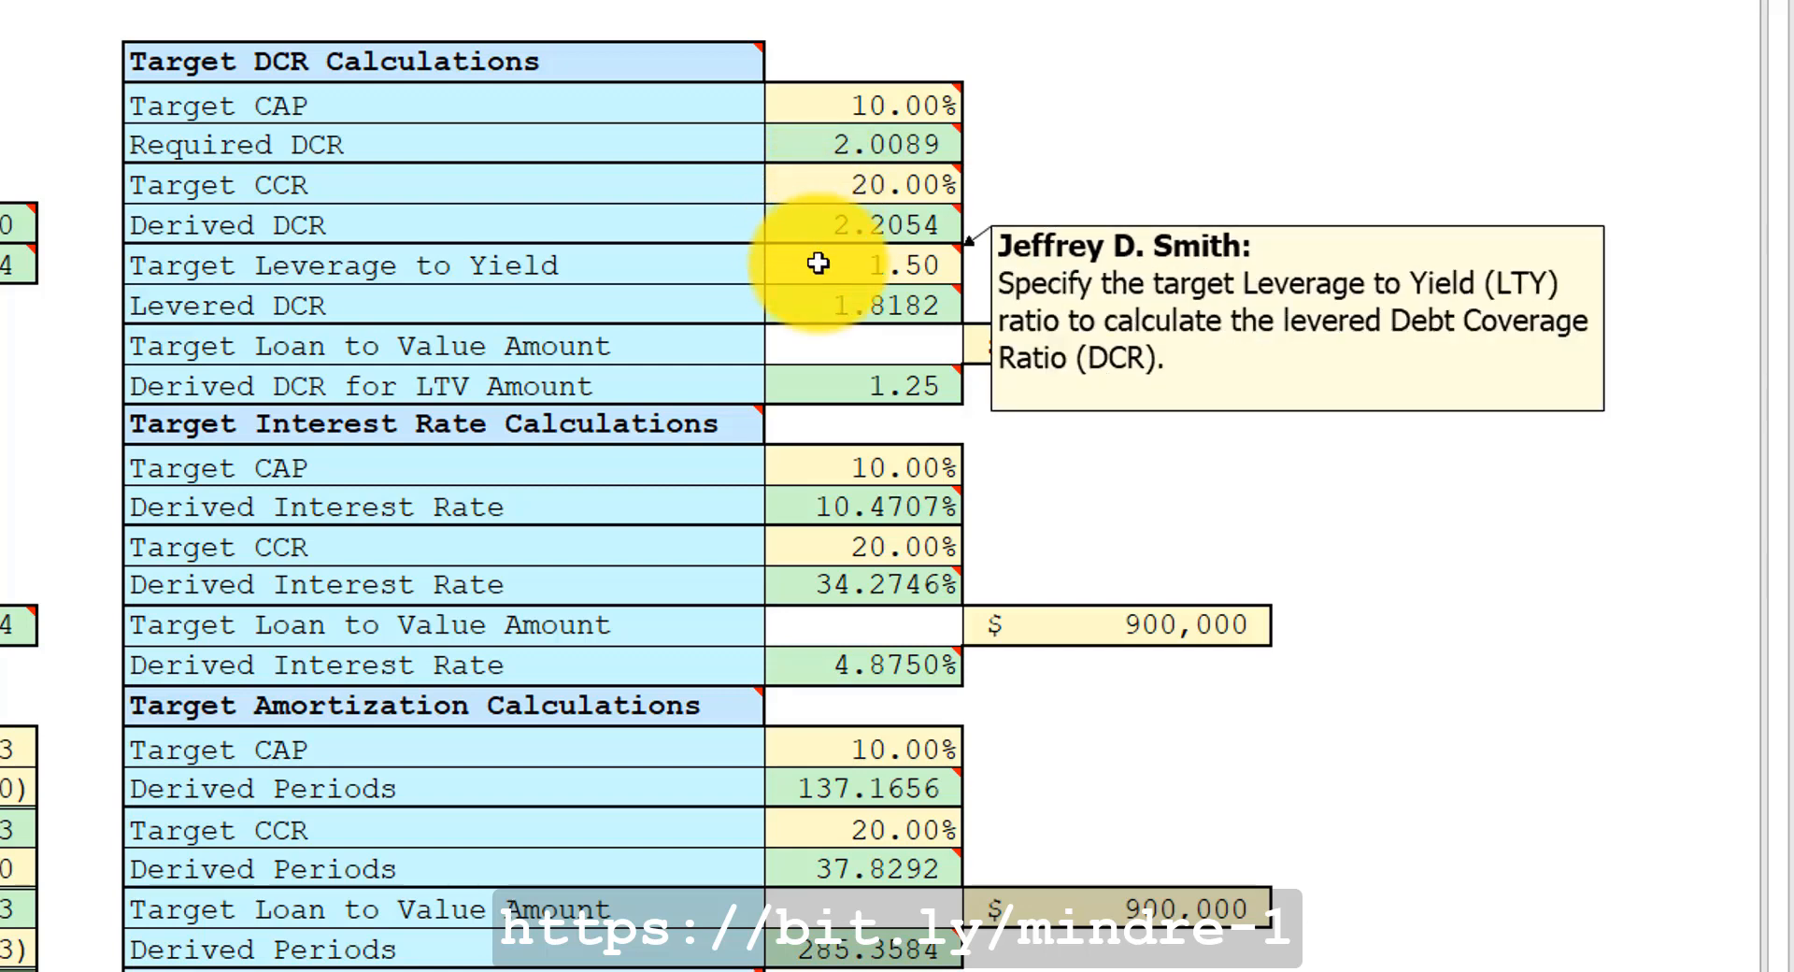
pyautogui.moveTo(814, 301)
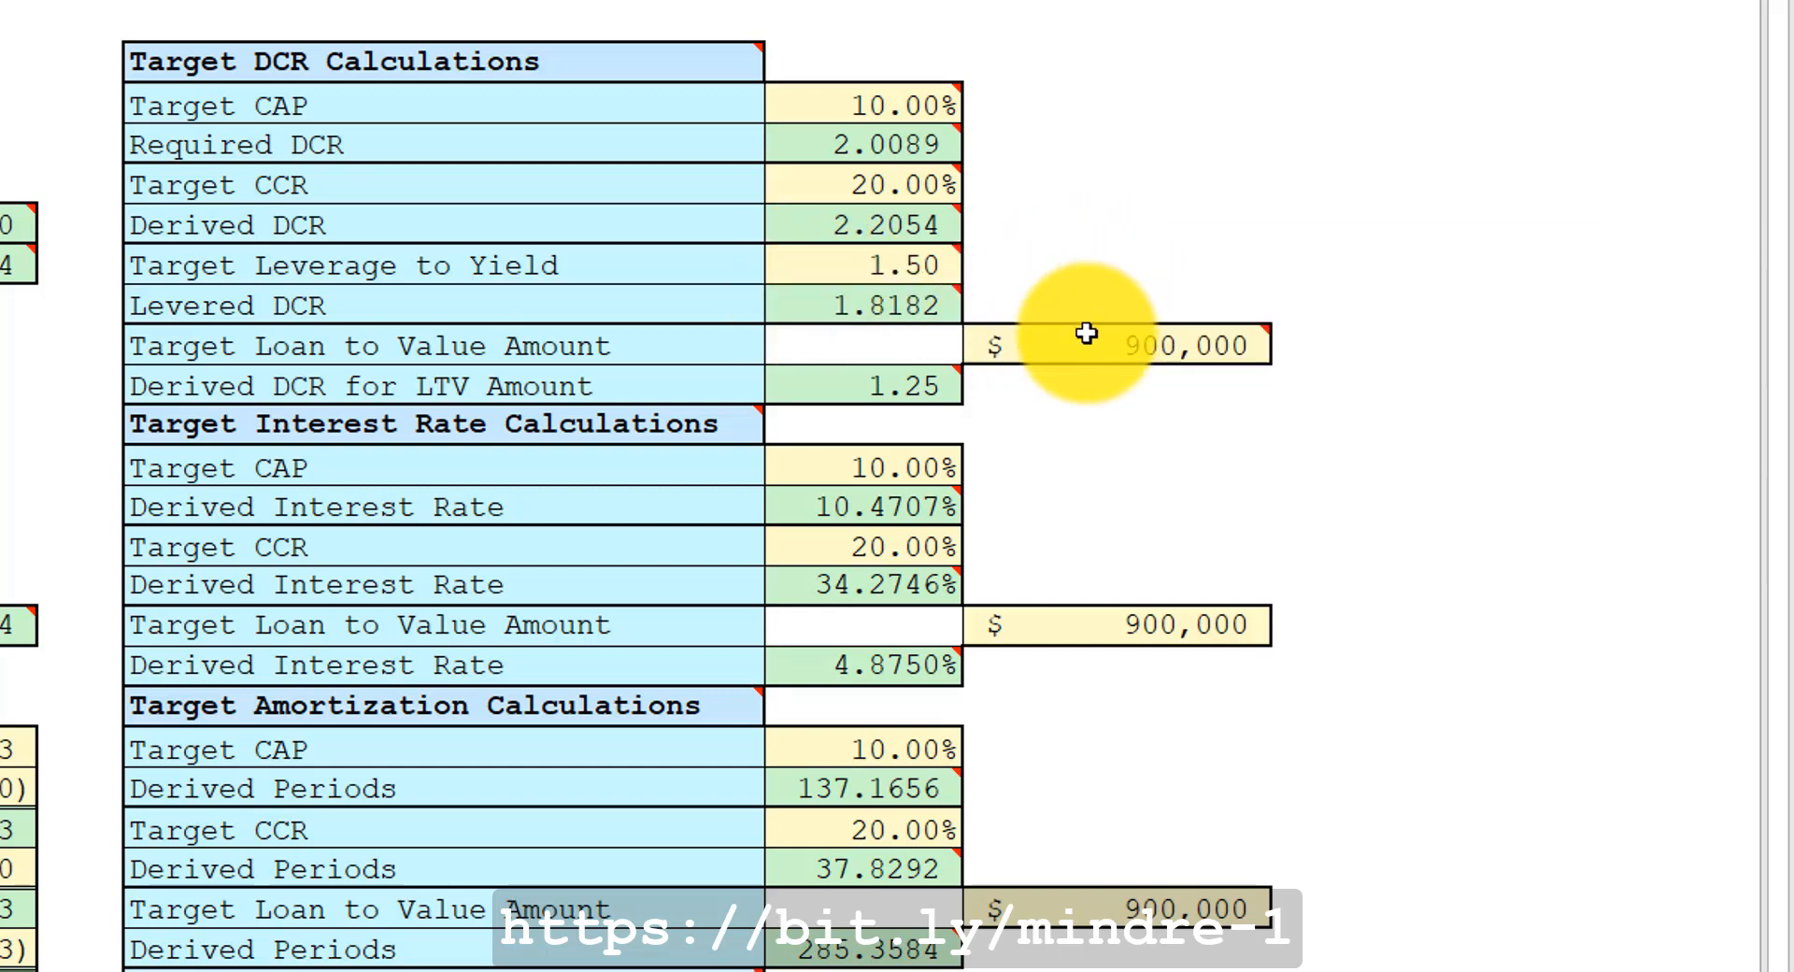
pyautogui.click(1077, 346)
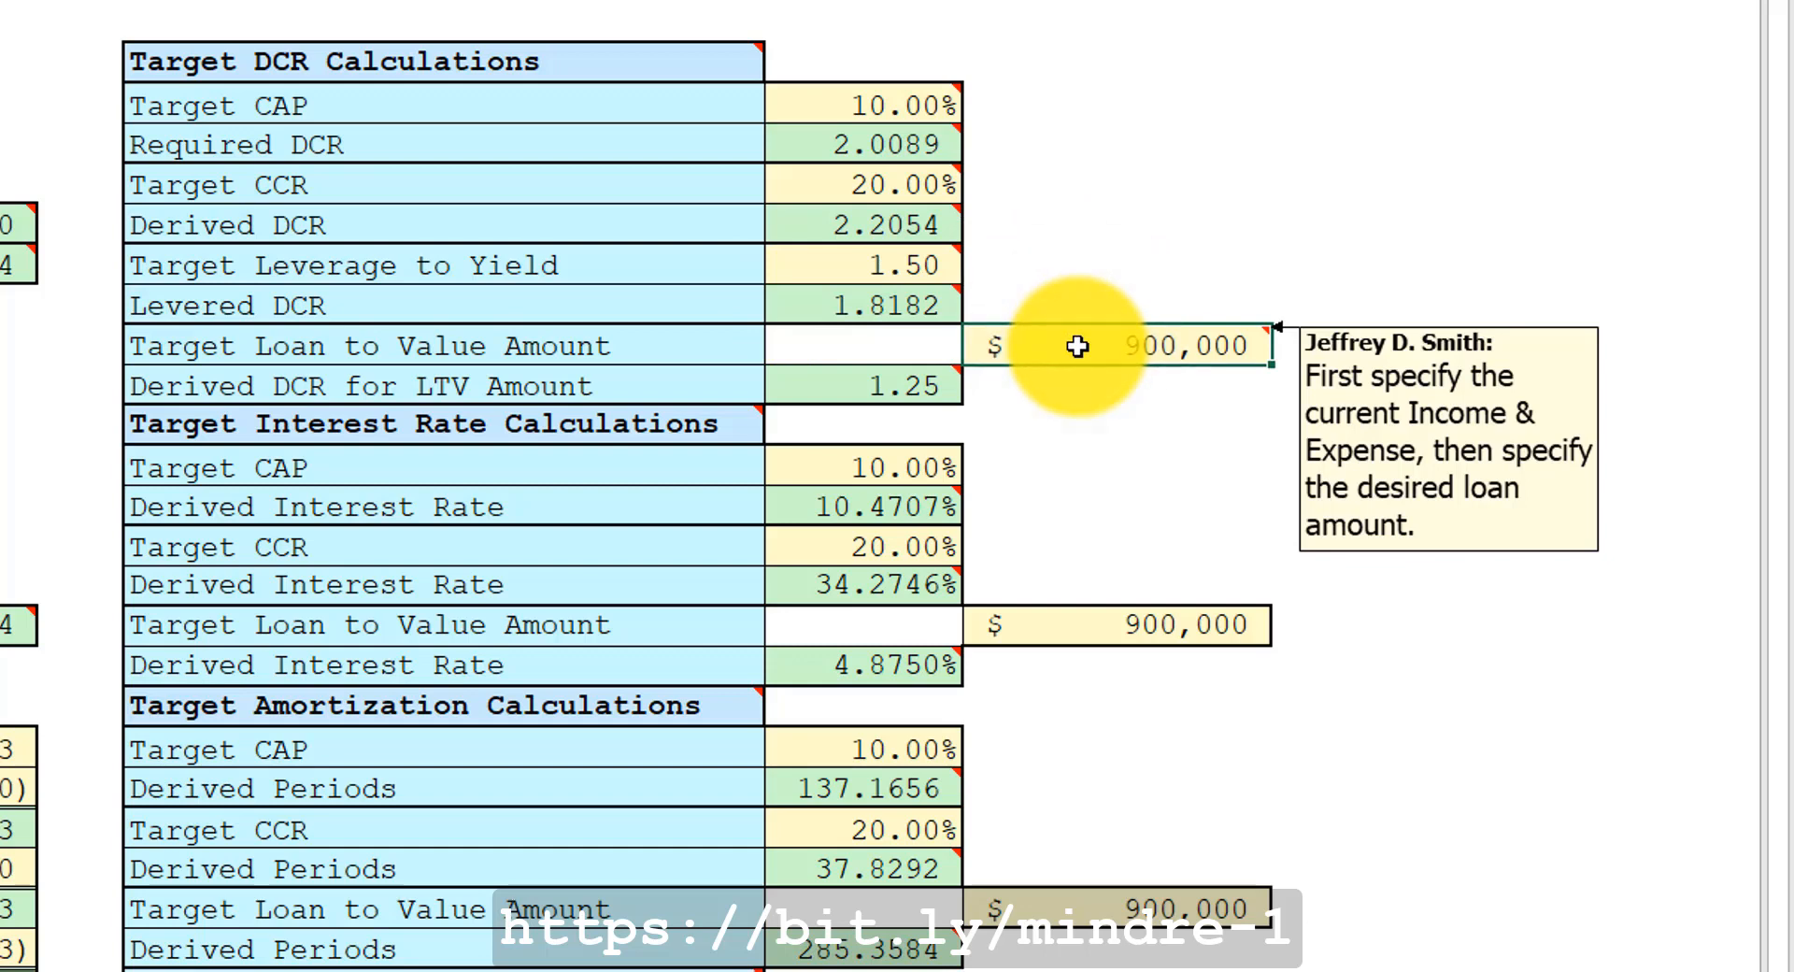
pyautogui.moveTo(839, 385)
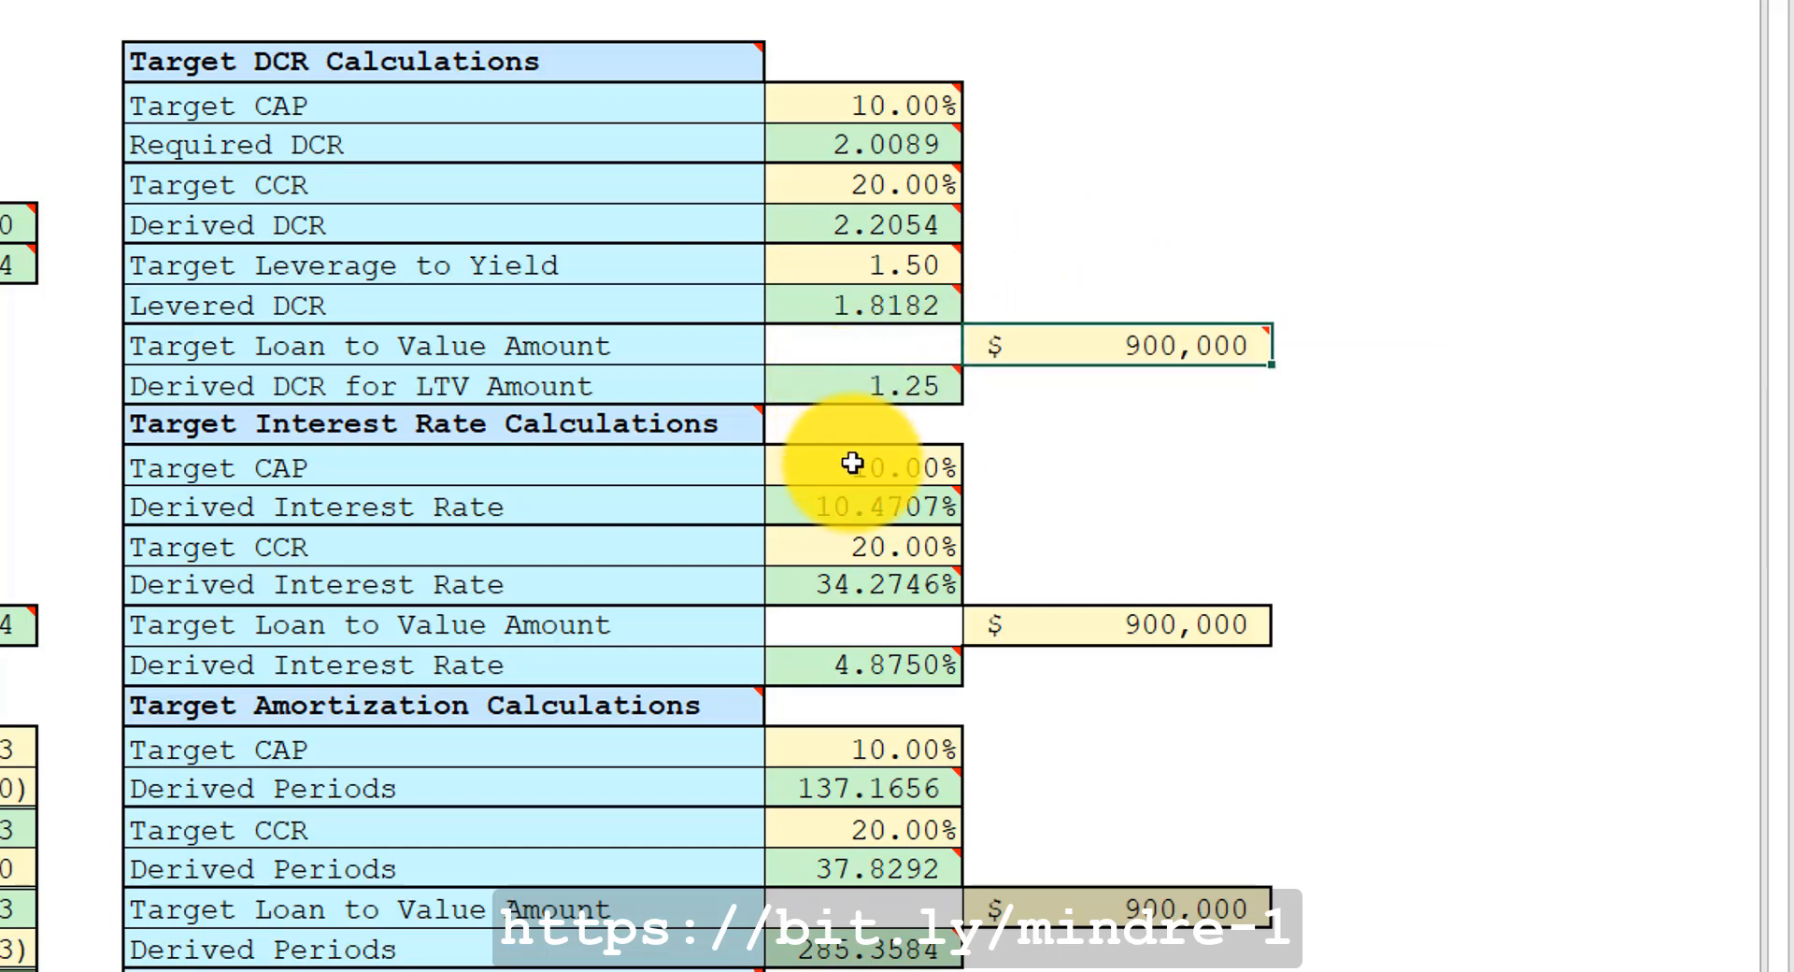
pyautogui.scroll(-3, 890, 483)
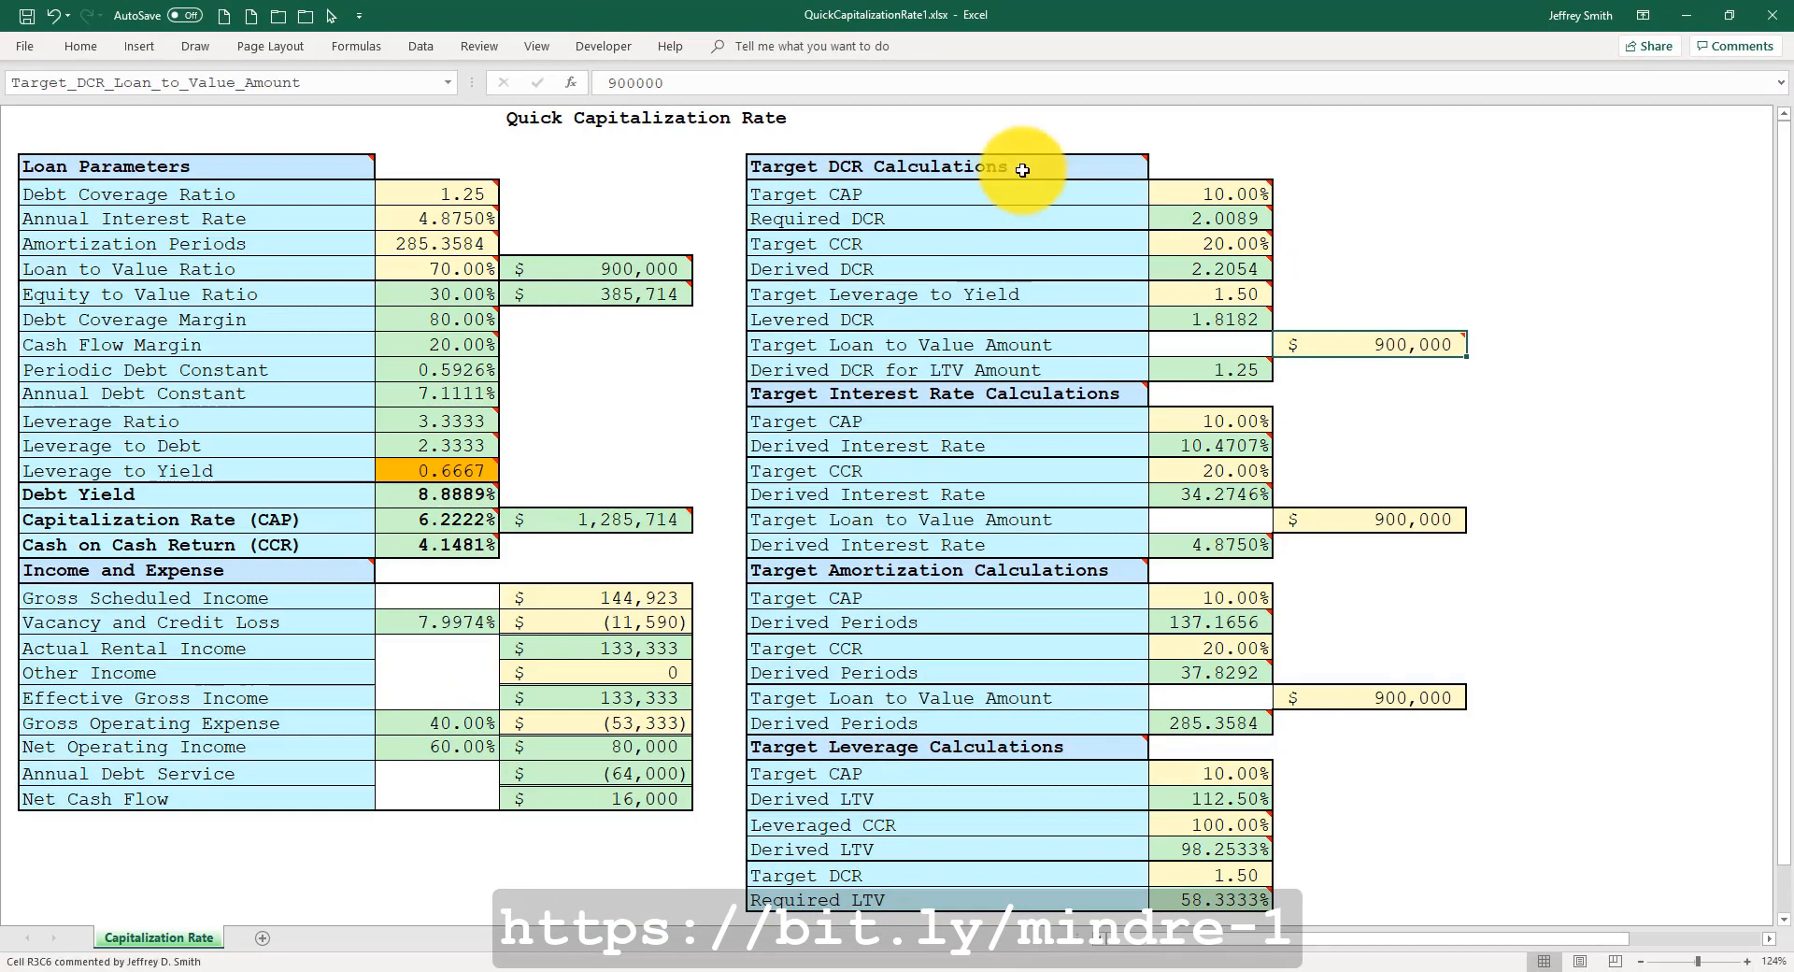
pyautogui.hotkey('ctrl', 'Home')
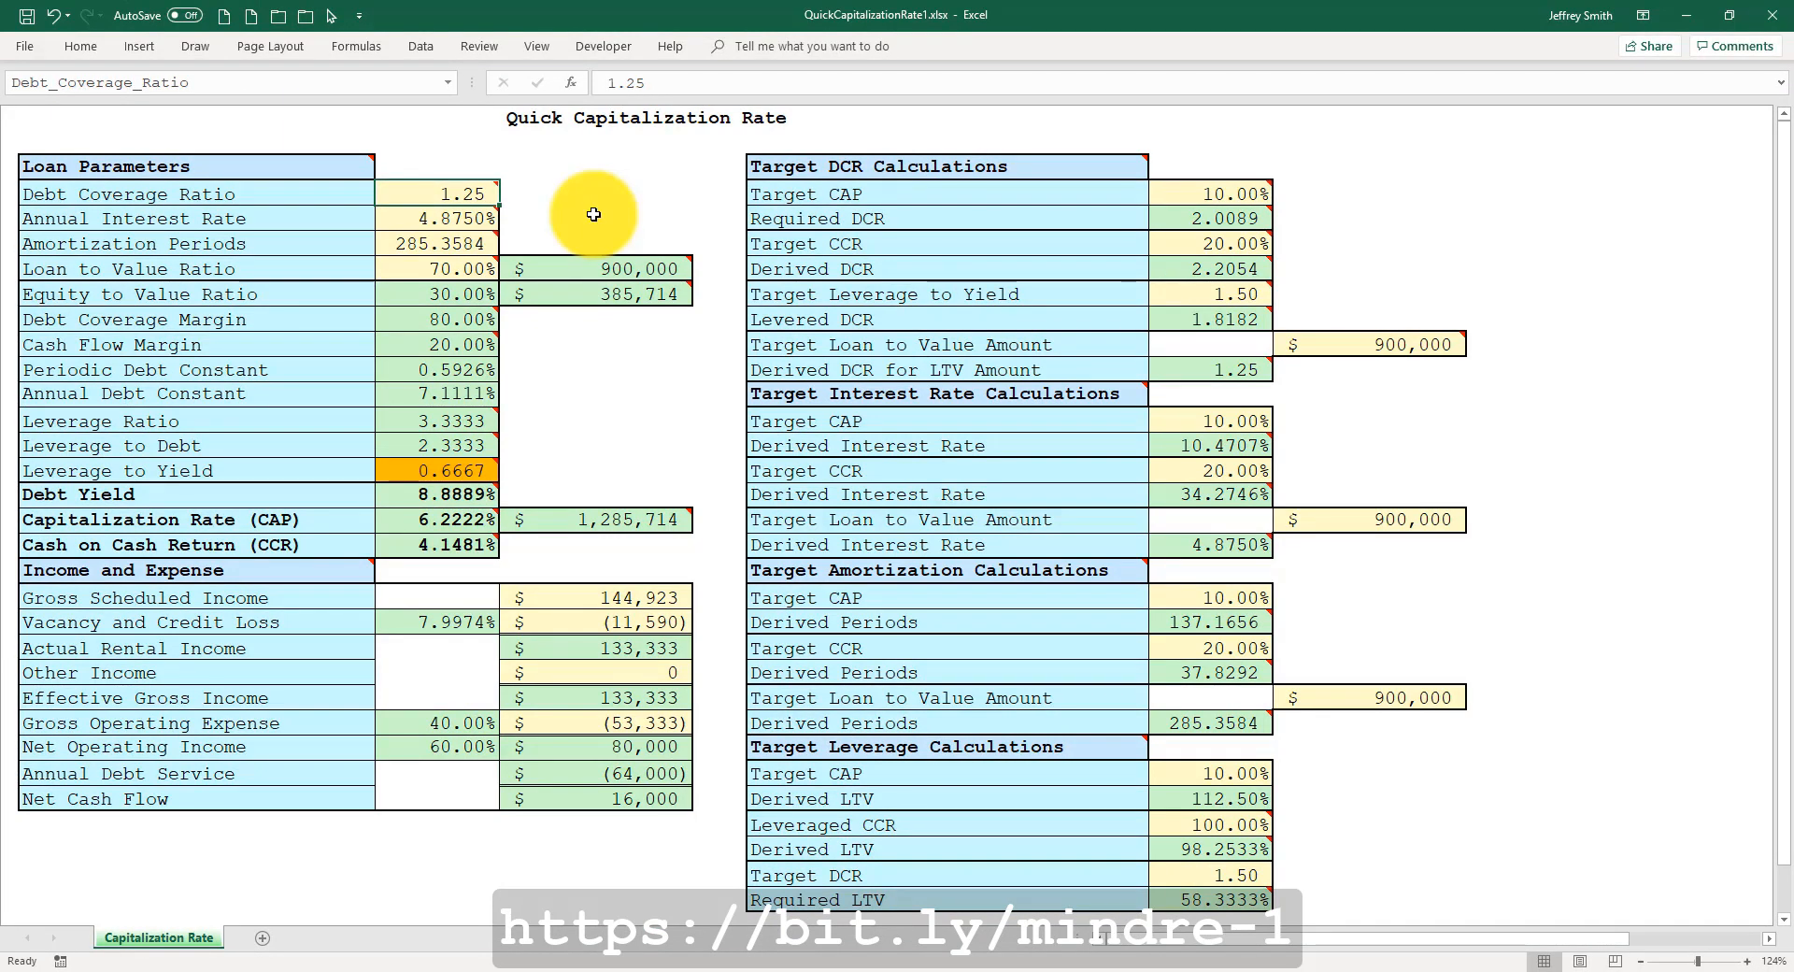